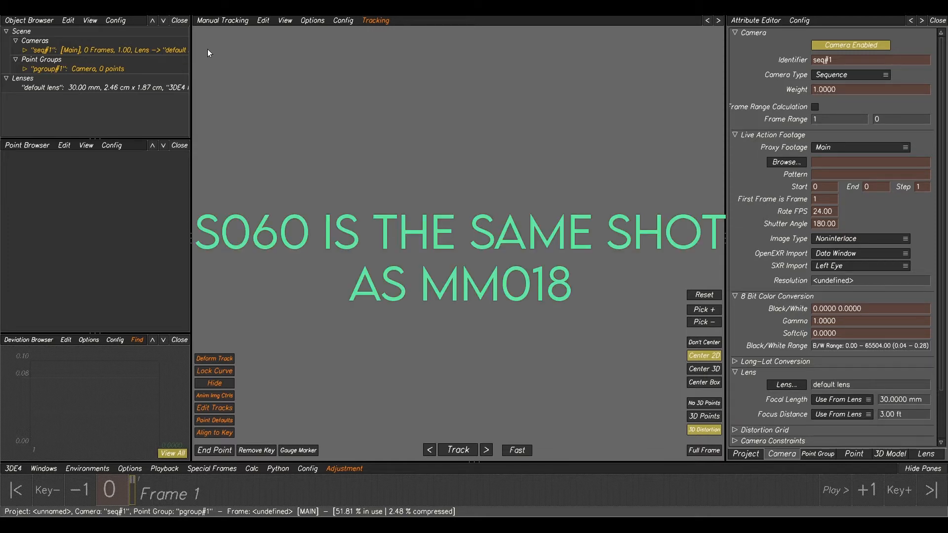
- Load the LightSabre_BG01_V001 EXR sequence (1001-1111) from MM018\LightSabre\Plates\2K as the camera's live action footage
{"action": "left_click", "coordinate": [62, 52]}
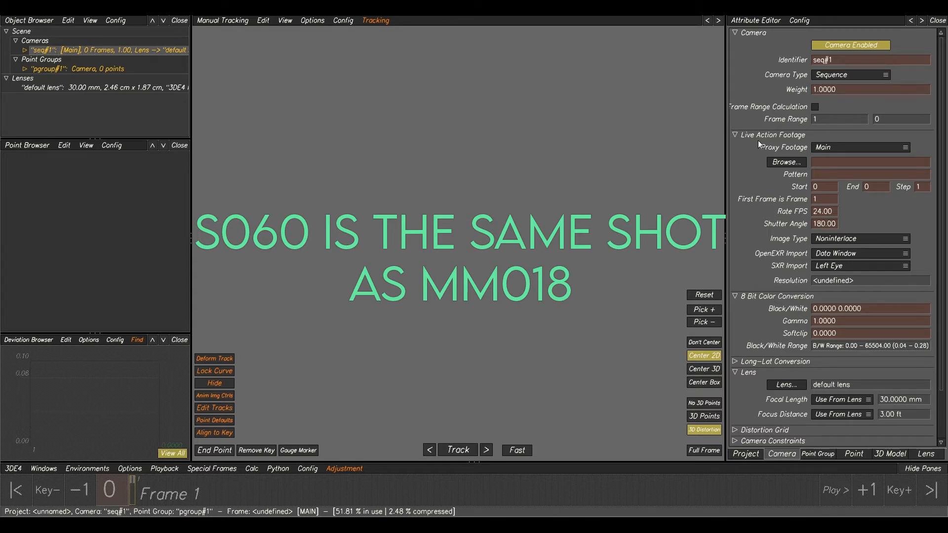
{"action": "left_click", "coordinate": [777, 163]}
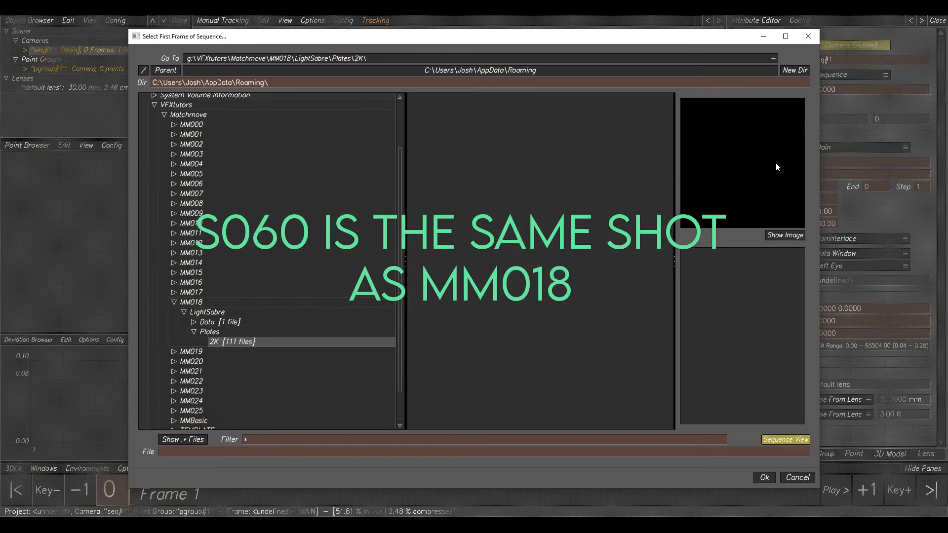
{"action": "left_click", "coordinate": [200, 314]}
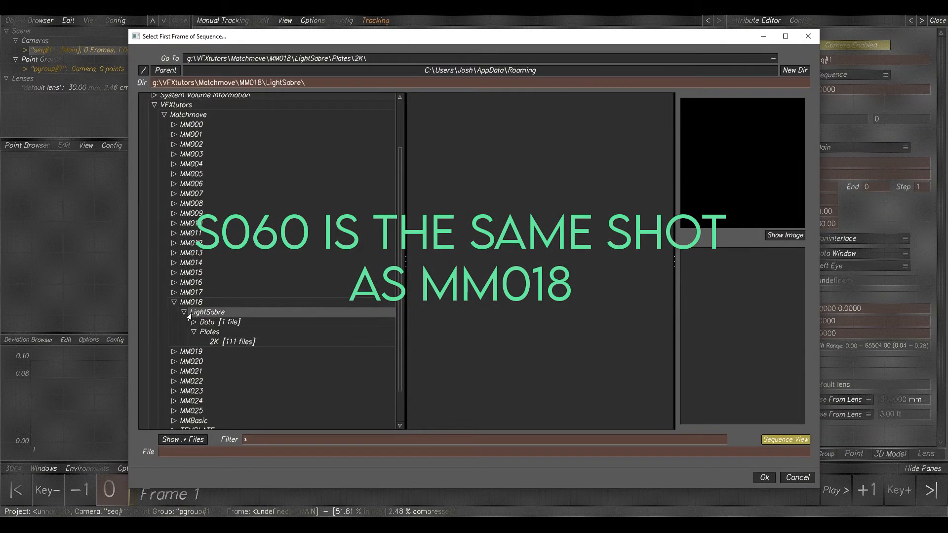
{"action": "left_click", "coordinate": [203, 333]}
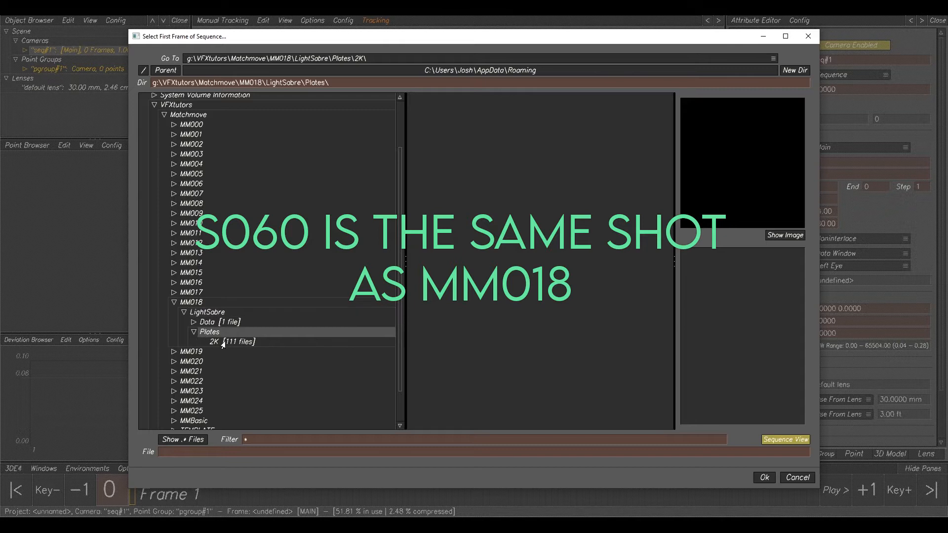
{"action": "left_click", "coordinate": [223, 343]}
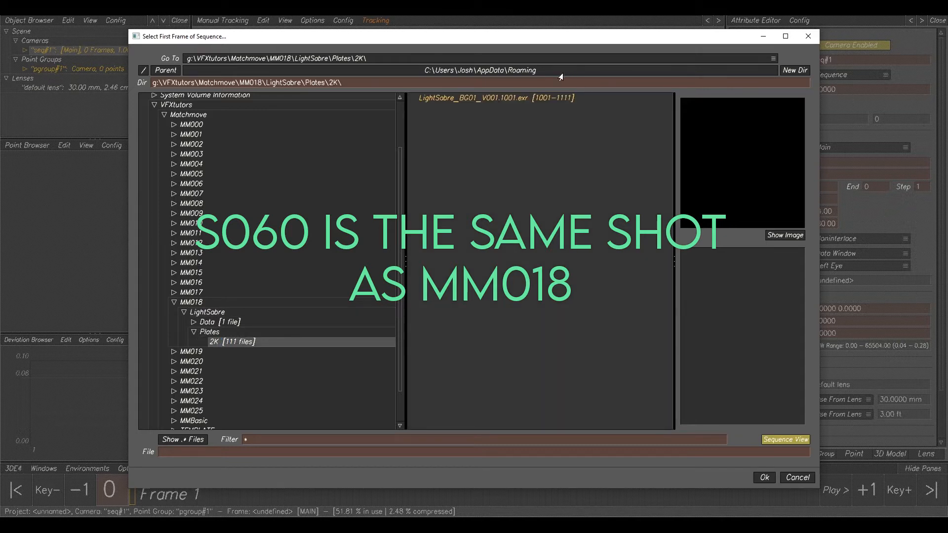
{"action": "left_click", "coordinate": [508, 98]}
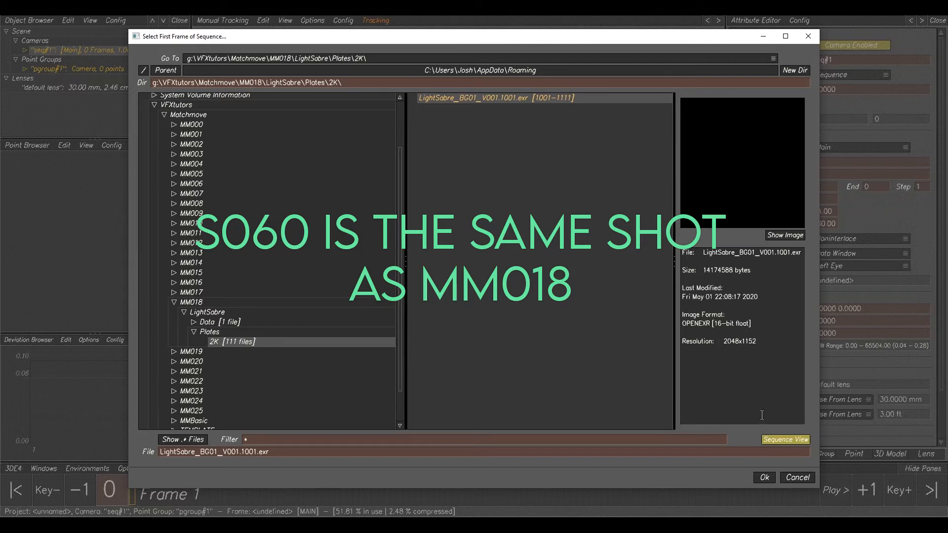
{"action": "left_click", "coordinate": [764, 478]}
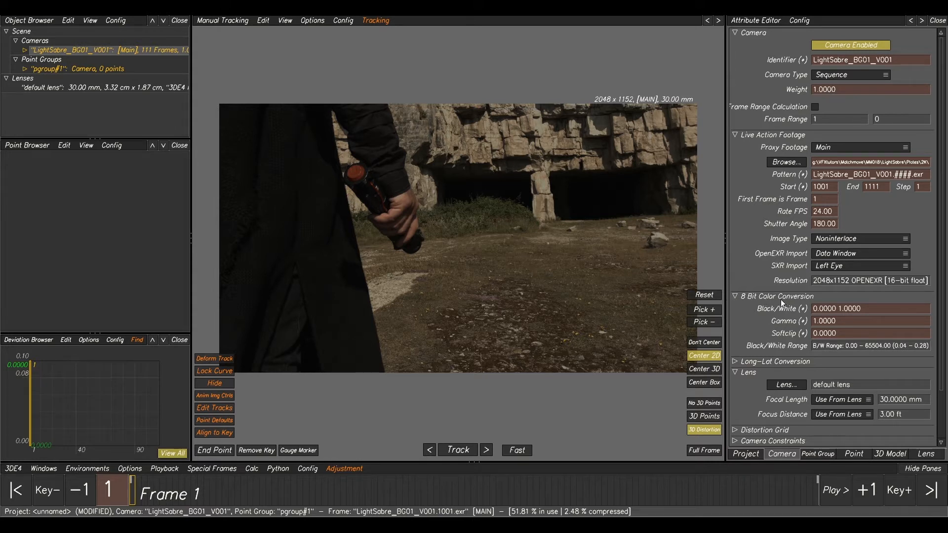
- Set the footage's 8-bit color conversion gamma to 2.2 and scrub ahead to frame 9
{"action": "left_click", "coordinate": [844, 322]}
{"action": "type", "text": "2.2"}
{"action": "key", "text": "Return"}
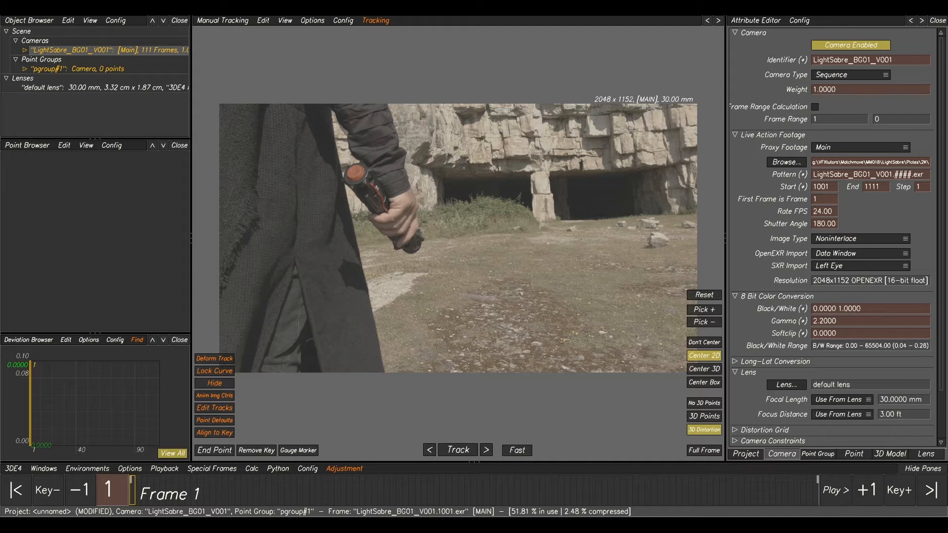
{"action": "left_click_drag", "start_coordinate": [157, 504], "coordinate": [182, 492]}
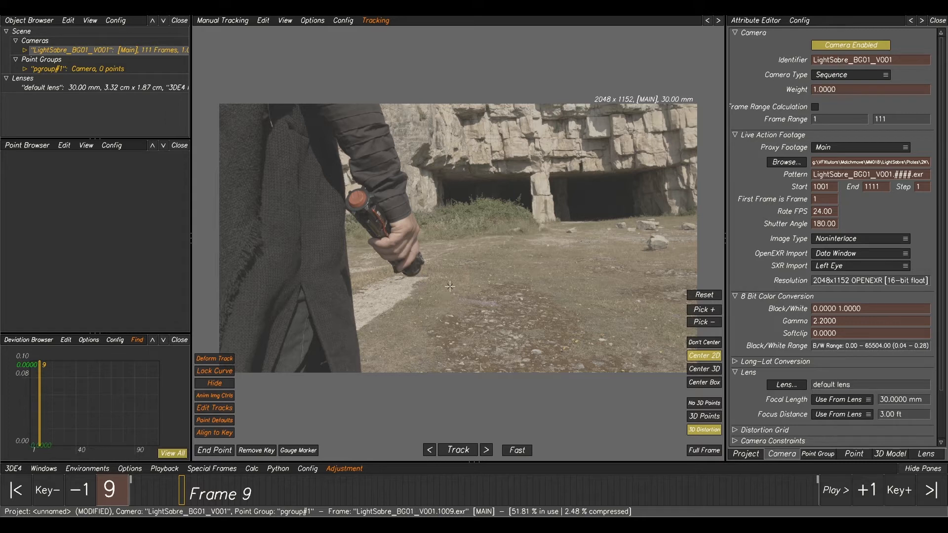
- Start saving the project under a new name and create a directory named tut inside the MM018 folder
{"action": "left_click", "coordinate": [13, 468]}
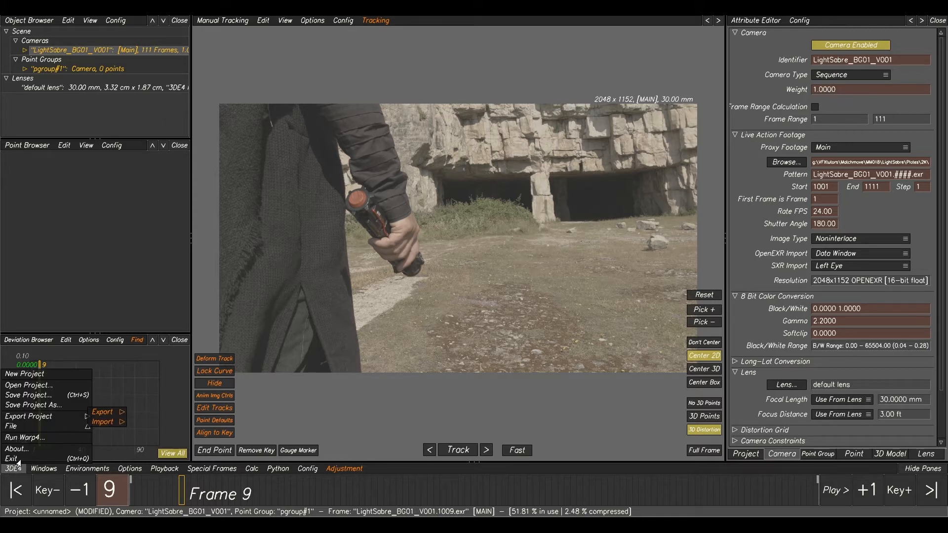
{"action": "left_click", "coordinate": [35, 406]}
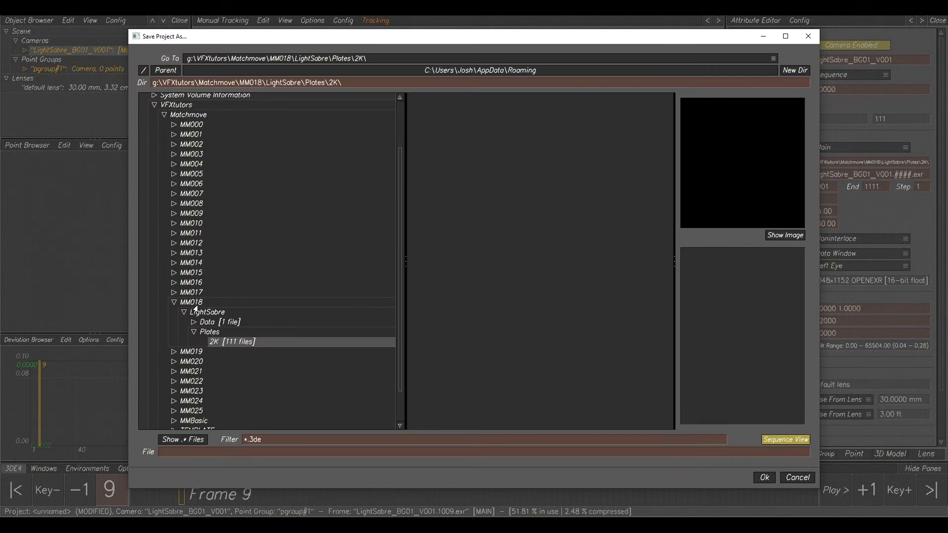
{"action": "left_click", "coordinate": [194, 306]}
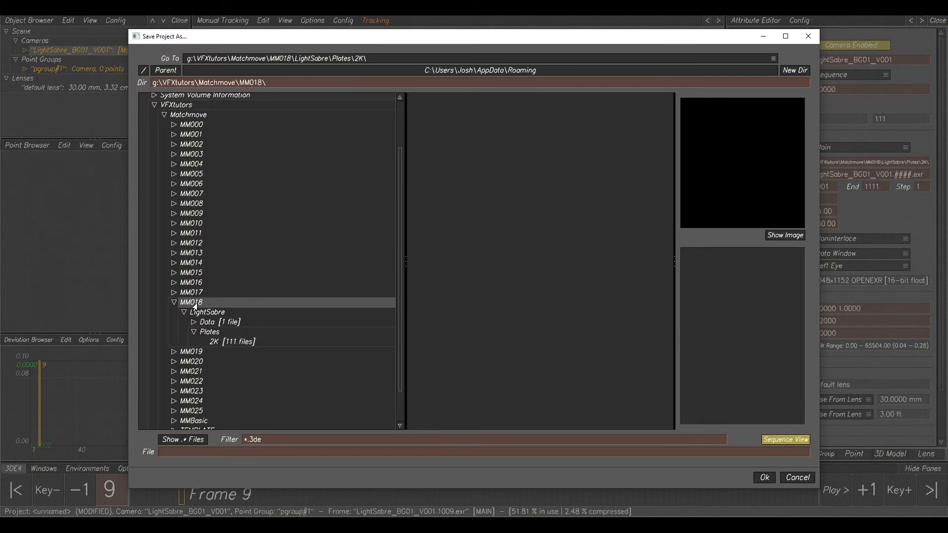
{"action": "left_click", "coordinate": [795, 70]}
{"action": "left_click", "coordinate": [482, 254]}
{"action": "type", "text": "tut"}
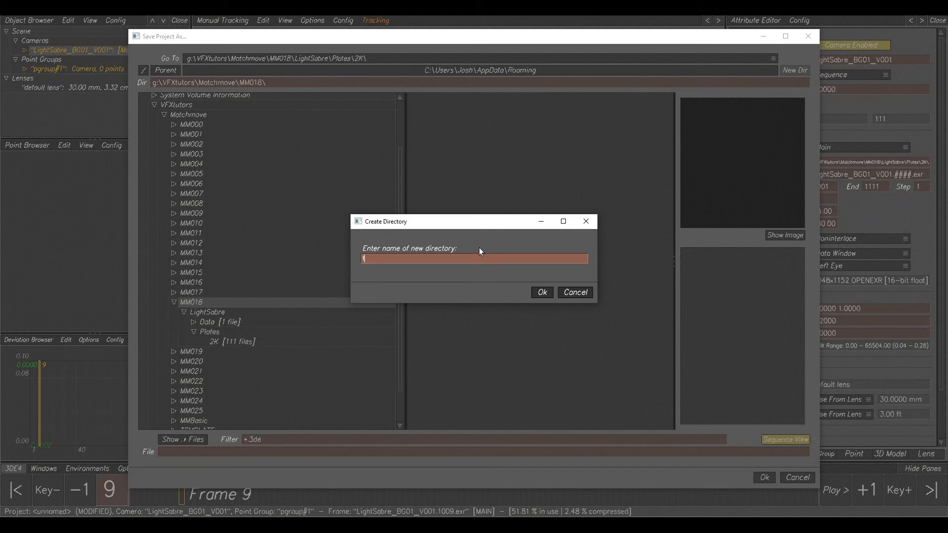
{"action": "left_click", "coordinate": [543, 296]}
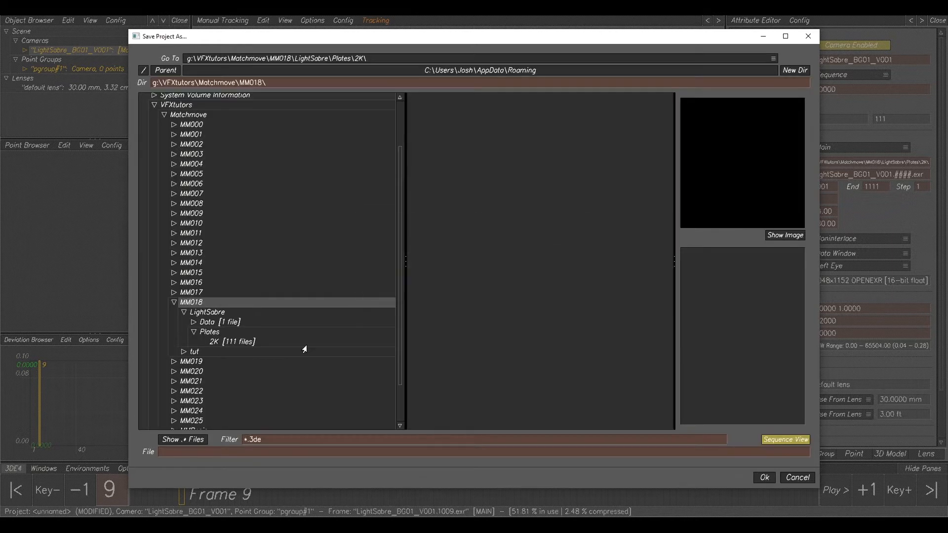
- Save the project in the tut folder as LighrSabre_Bg01_V001_Cam_v001
{"action": "left_click", "coordinate": [185, 352]}
{"action": "left_click", "coordinate": [211, 452]}
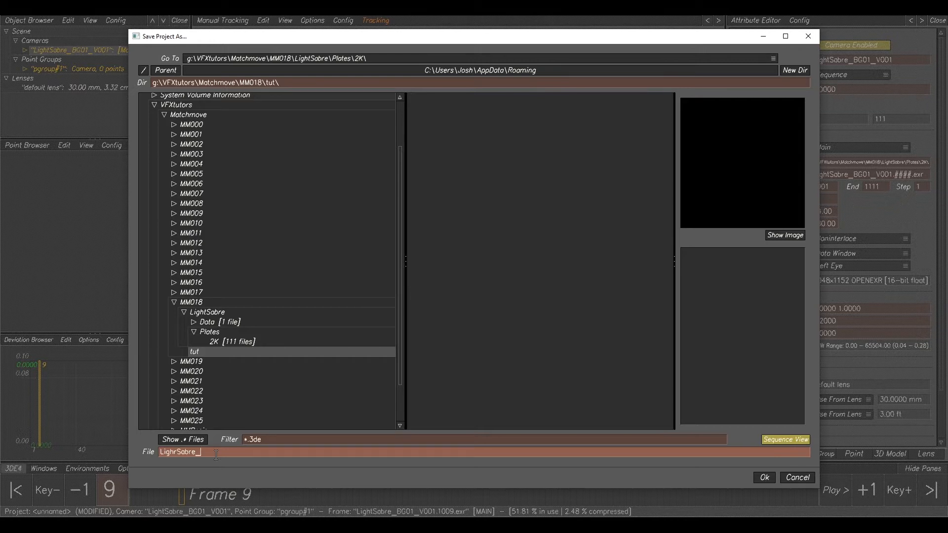
{"action": "type", "text": "LighrSabre_Bg01_V001_Cam_v001"}
{"action": "left_click", "coordinate": [763, 478]}
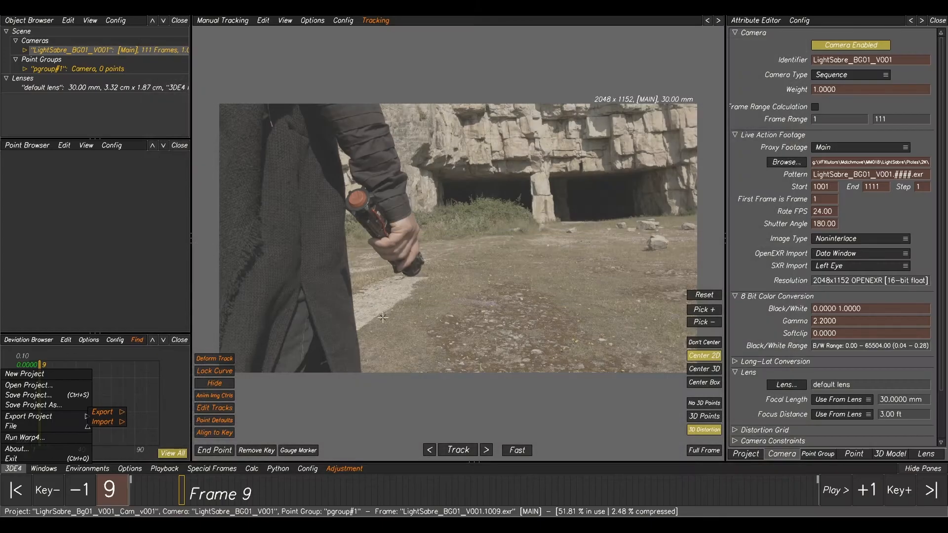
- Export a buffer compression file for the footage and import it for playback
{"action": "left_click", "coordinate": [169, 471]}
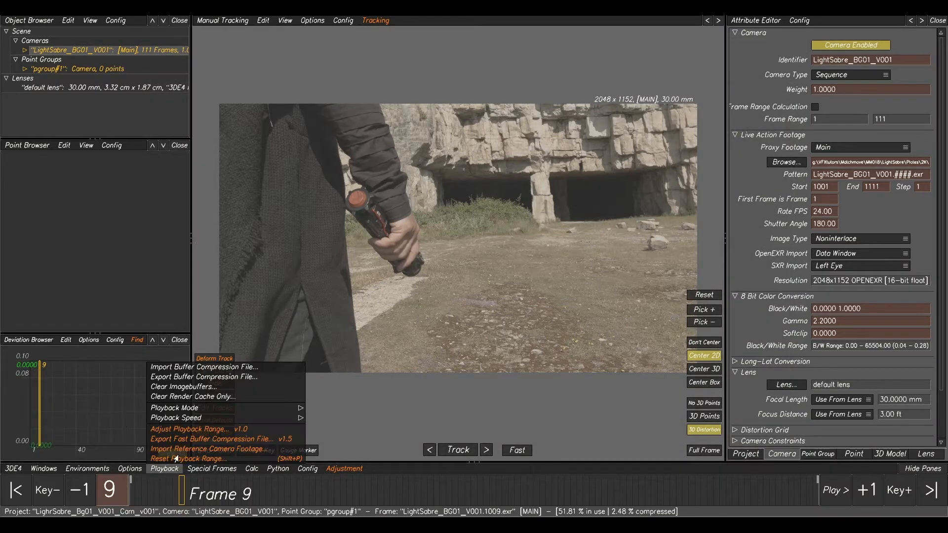
{"action": "left_click", "coordinate": [197, 376]}
{"action": "left_click", "coordinate": [179, 367]}
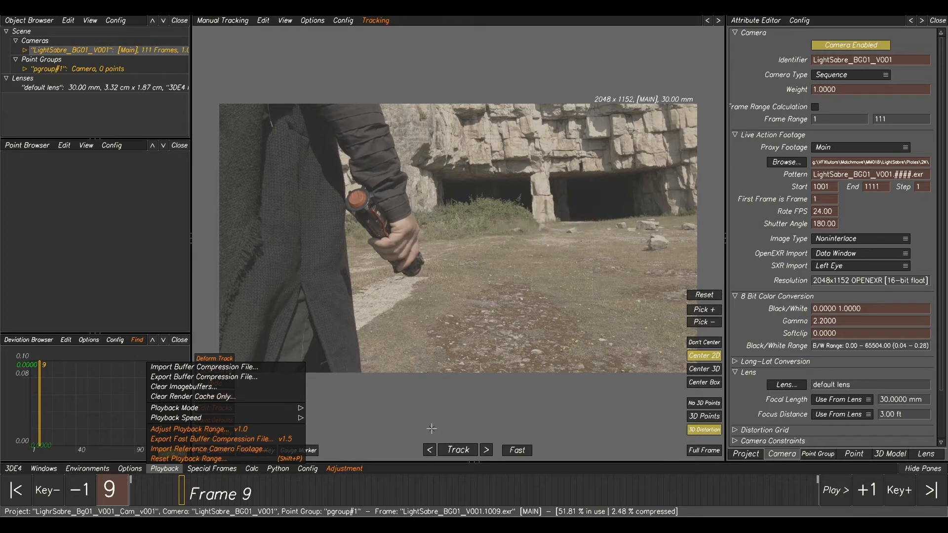
- Scrub to frame 24, play the footage to review the shot, and stop playback at frame 92
{"action": "left_click_drag", "start_coordinate": [228, 486], "coordinate": [277, 486]}
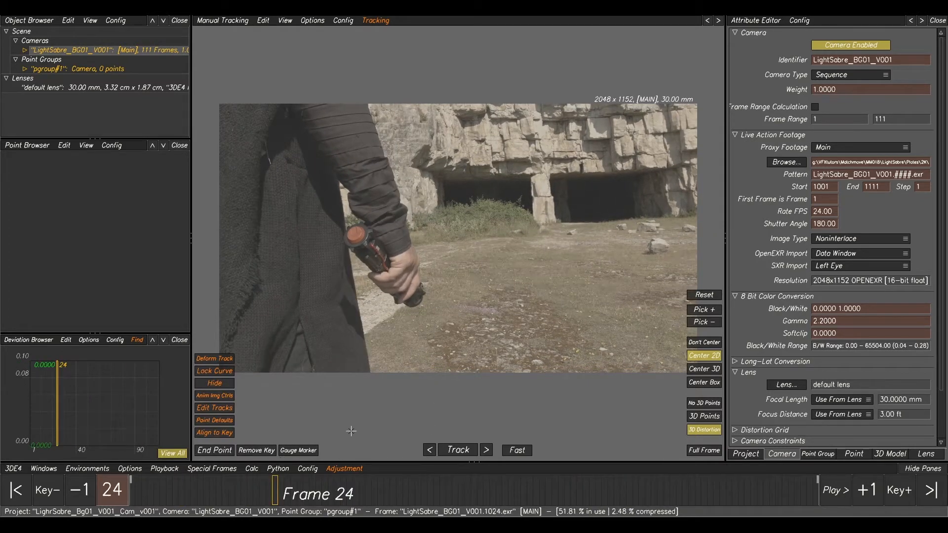
{"action": "key", "text": "space"}
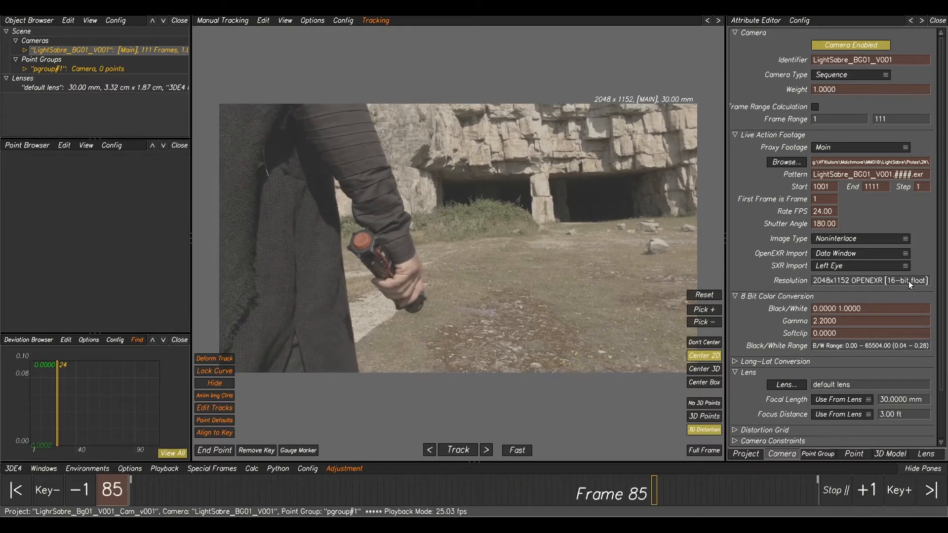
{"action": "key", "text": "space"}
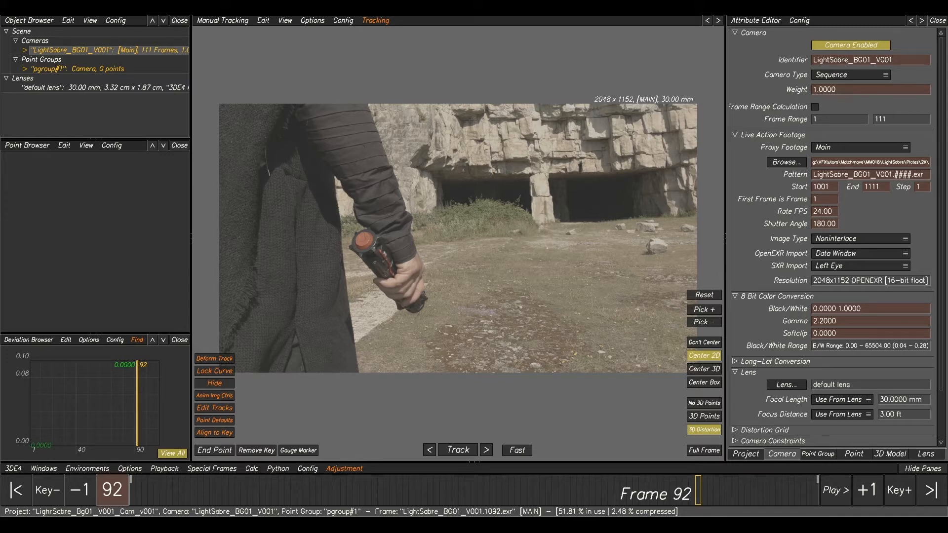
- Show the lens attributes and check the sensor size in the LightSabreCameraData text file in Notepad
{"action": "left_click", "coordinate": [919, 454]}
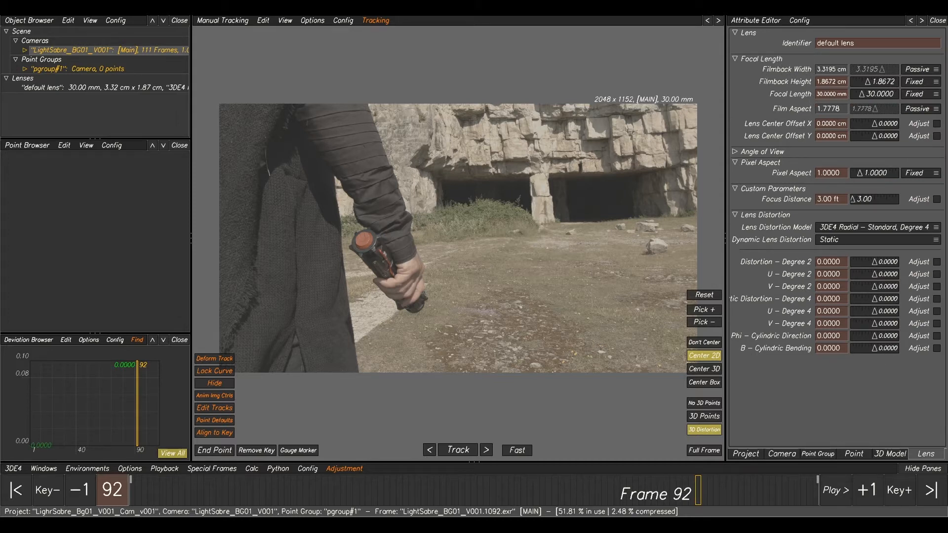
{"action": "left_click_drag", "start_coordinate": [947, 188], "coordinate": [599, 183]}
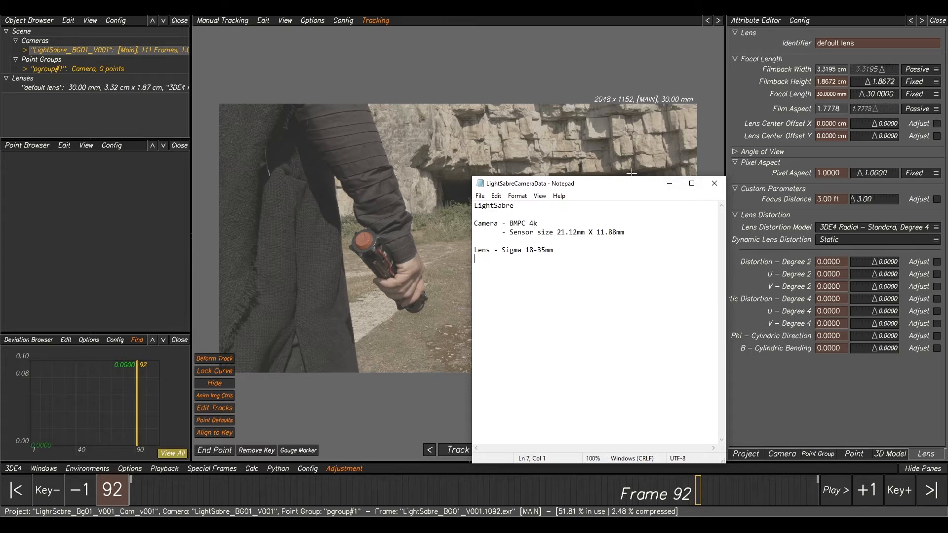
{"action": "left_click_drag", "start_coordinate": [599, 191], "coordinate": [612, 246]}
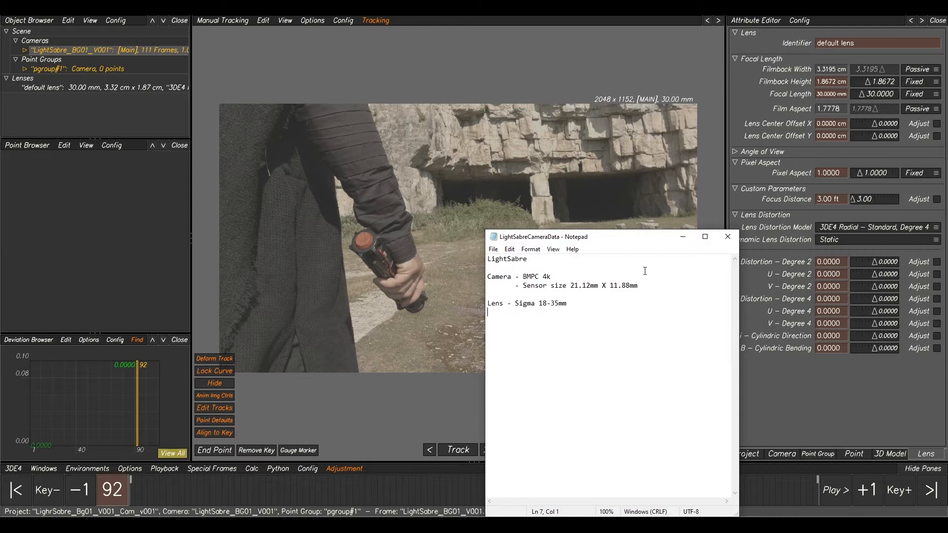
{"action": "left_click_drag", "start_coordinate": [611, 285], "coordinate": [629, 288]}
{"action": "left_click", "coordinate": [683, 237]}
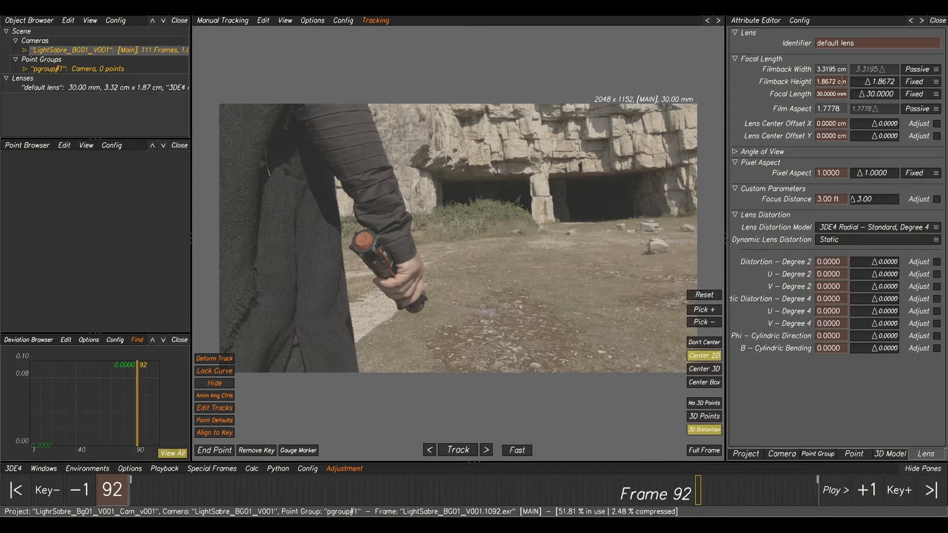
- Set the default lens's filmback height to 11.88 mm
{"action": "left_click_drag", "start_coordinate": [845, 82], "coordinate": [697, 69]}
{"action": "type", "text": "11.88mm"}
{"action": "key", "text": "Return"}
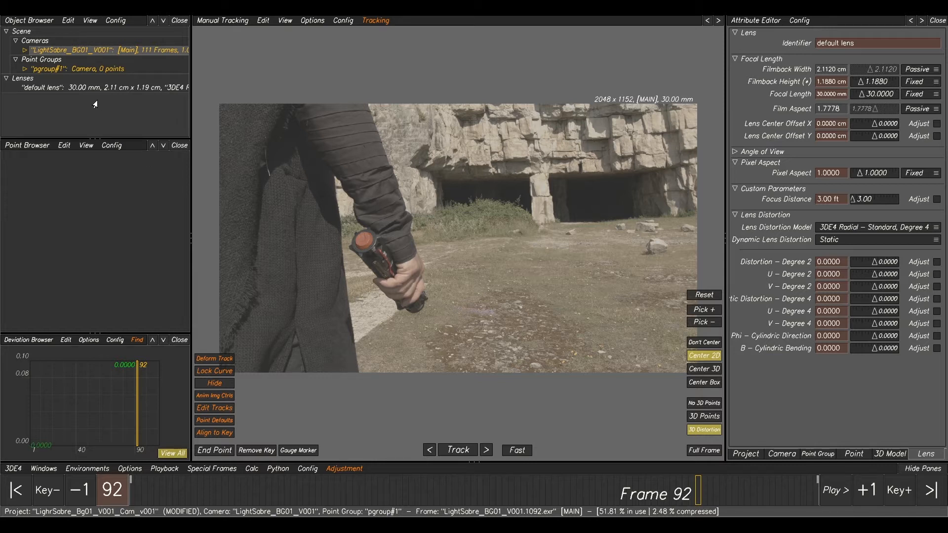
- Start importing an OBJ file as a new 3D model in the pgroup#1 point group
{"action": "left_click", "coordinate": [24, 69]}
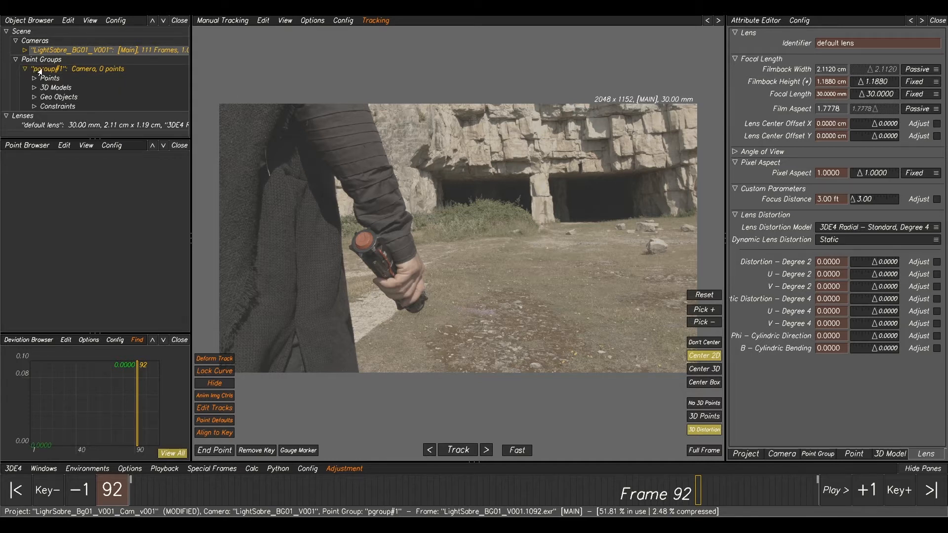
{"action": "left_click", "coordinate": [43, 89]}
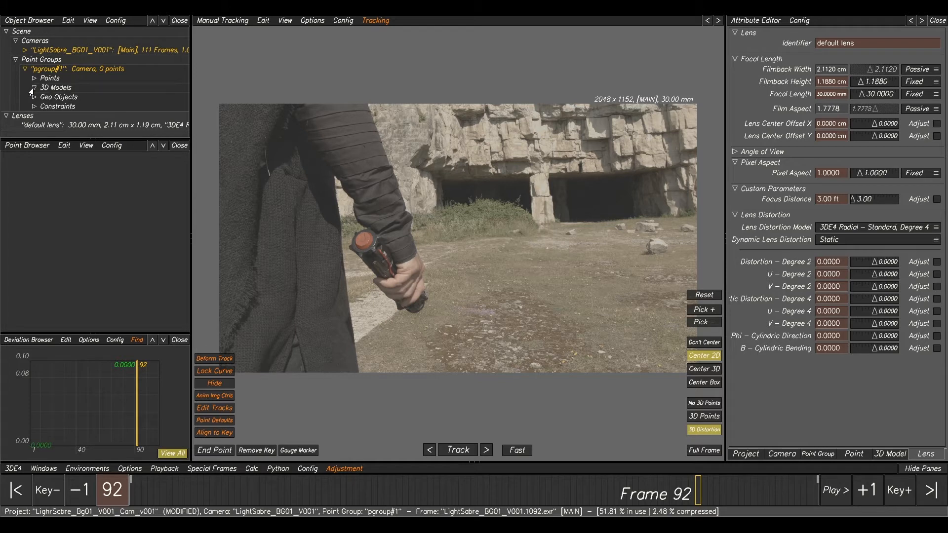
{"action": "right_click", "coordinate": [45, 89]}
{"action": "mouse_move", "coordinate": [65, 97]}
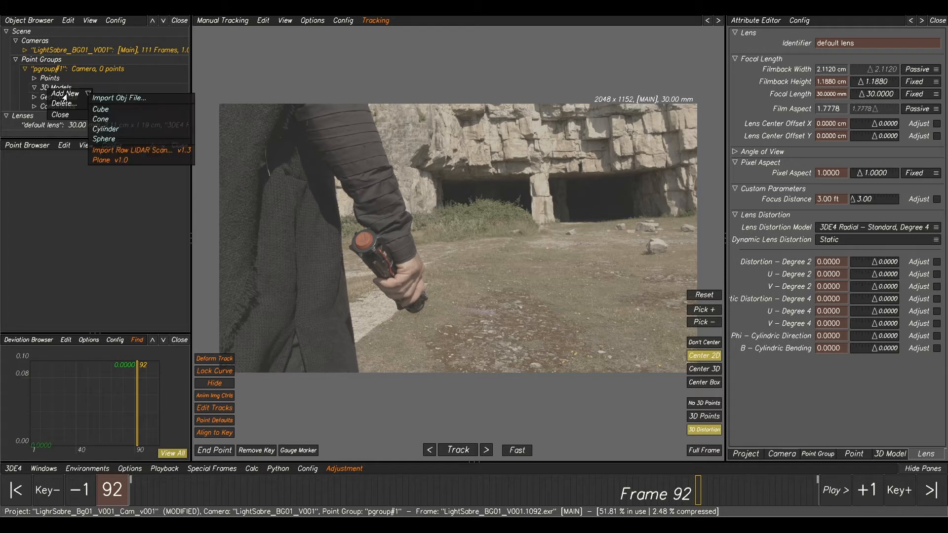
{"action": "left_click", "coordinate": [121, 98]}
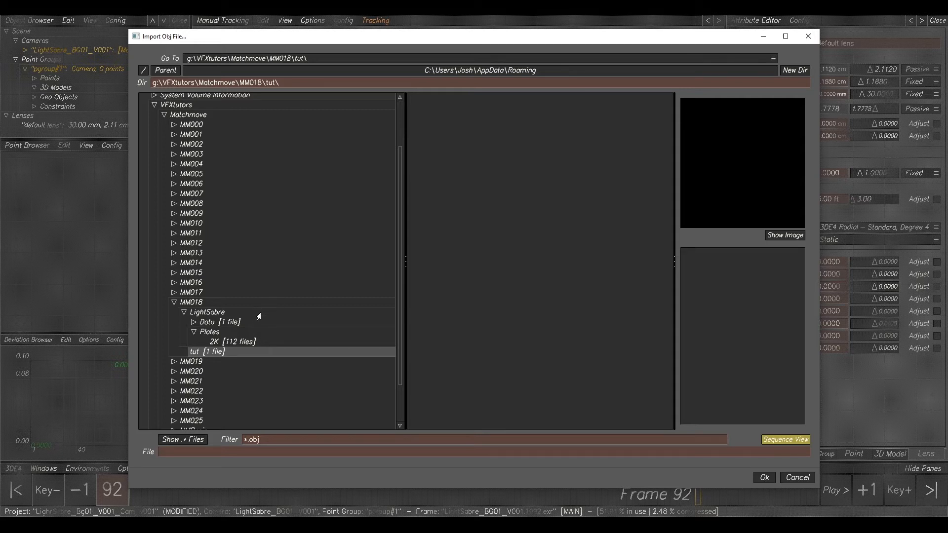
- Import Sith_SetScan_V001.obj from the MM018 LightSabre\Data\SetGeo\SetScan folder as the 3D model
{"action": "left_click", "coordinate": [194, 332]}
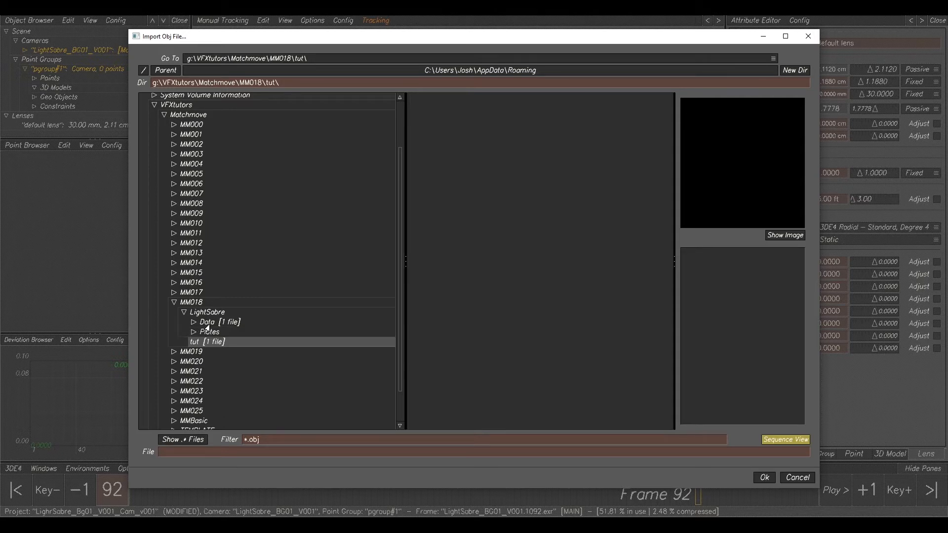
{"action": "left_click", "coordinate": [205, 327]}
{"action": "left_click", "coordinate": [194, 322]}
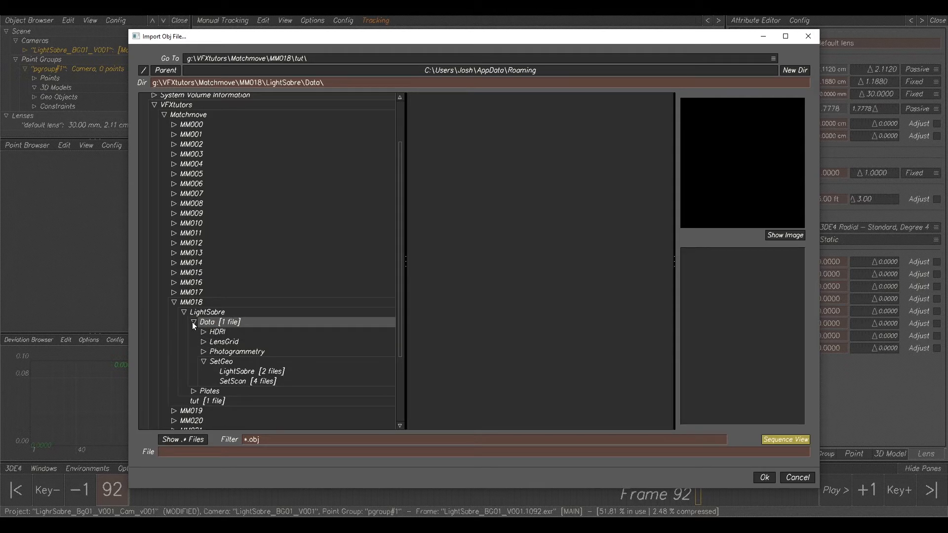
{"action": "left_click", "coordinate": [204, 362]}
{"action": "left_click", "coordinate": [212, 365]}
{"action": "left_click", "coordinate": [203, 362]}
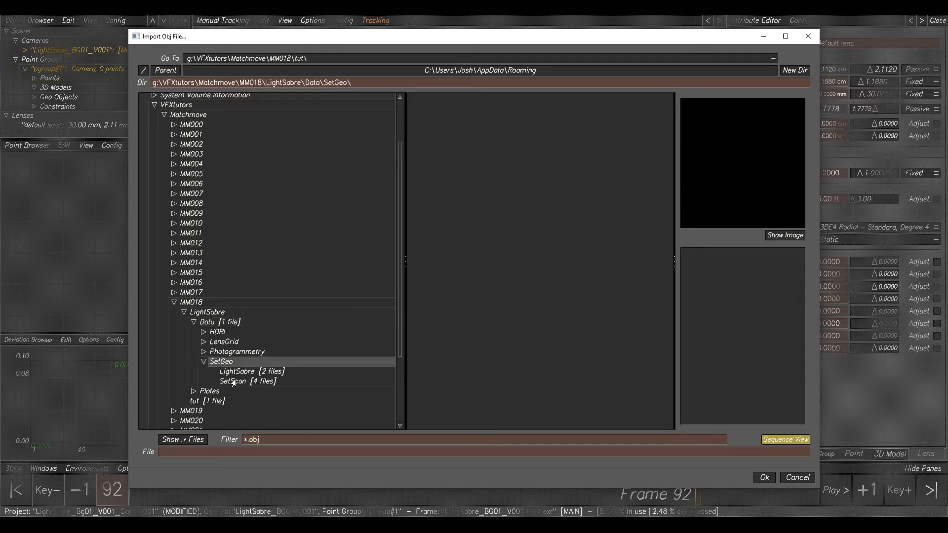
{"action": "left_click", "coordinate": [233, 381]}
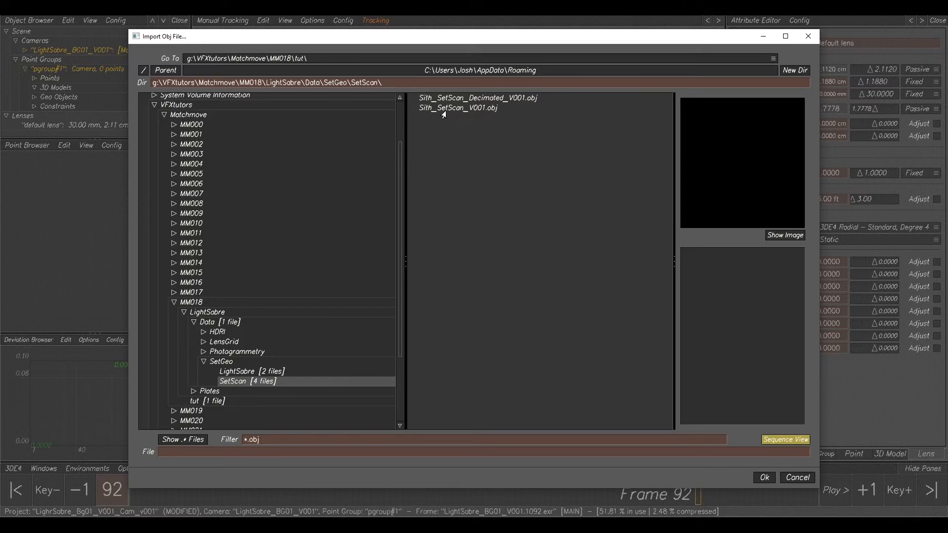
{"action": "left_click", "coordinate": [462, 111]}
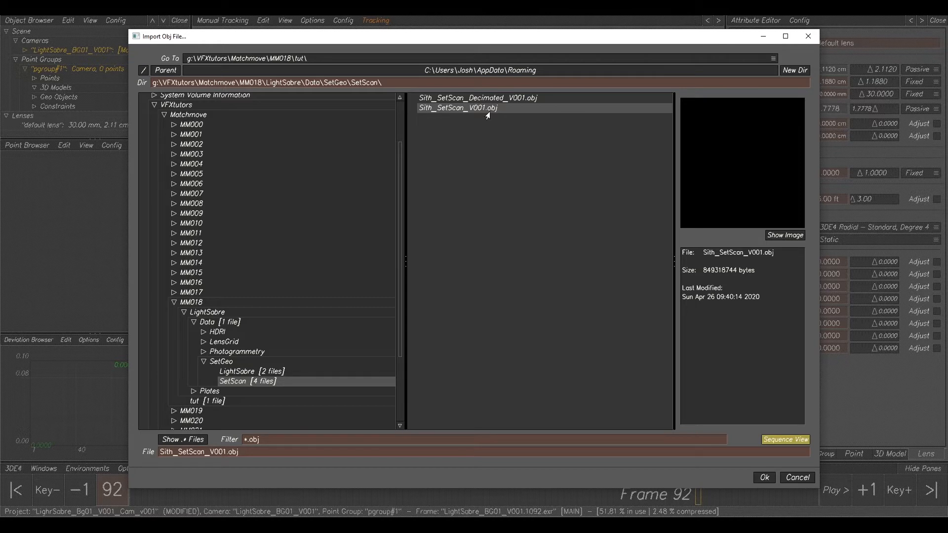
{"action": "left_click", "coordinate": [765, 477]}
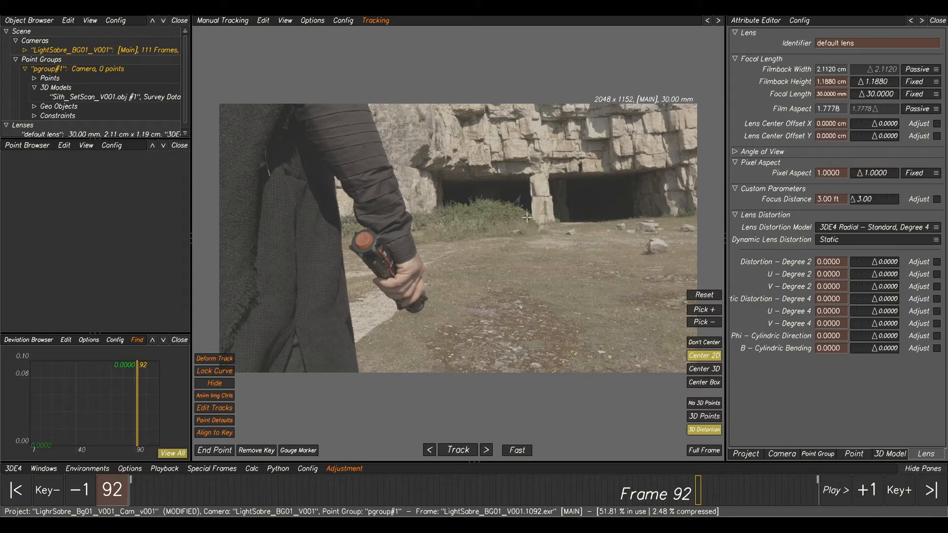
- Make the imported set scan reference only with performance rendering off, and lower its alpha to 0.06
{"action": "key", "text": "F6"}
{"action": "scroll", "coordinate": [520, 216], "scroll_direction": "down", "scroll_amount": 6}
{"action": "scroll", "coordinate": [520, 215], "scroll_direction": "down", "scroll_amount": 5}
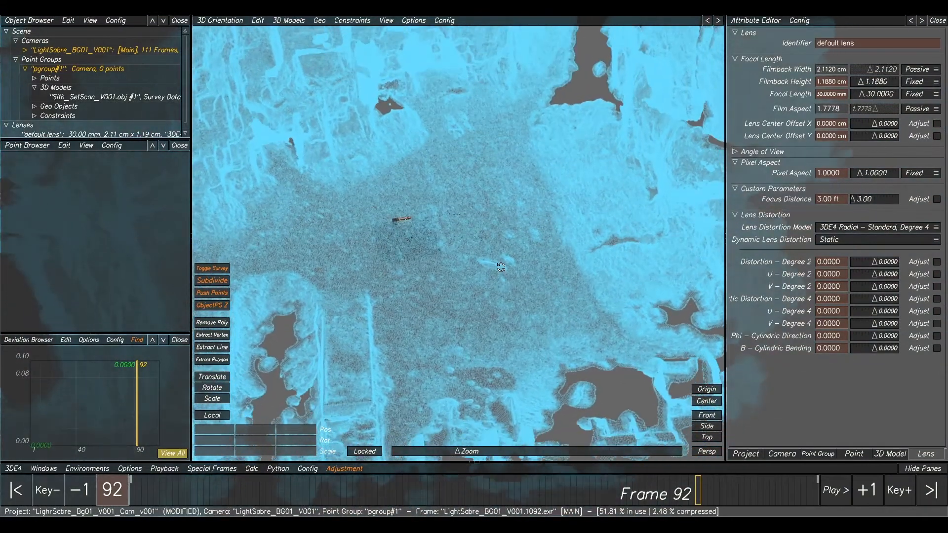
{"action": "left_click_drag", "start_coordinate": [501, 268], "coordinate": [506, 181], "text": "alt"}
{"action": "middle_click_drag", "start_coordinate": [506, 181], "coordinate": [510, 212], "text": "alt"}
{"action": "scroll", "coordinate": [526, 241], "scroll_direction": "up", "scroll_amount": 3}
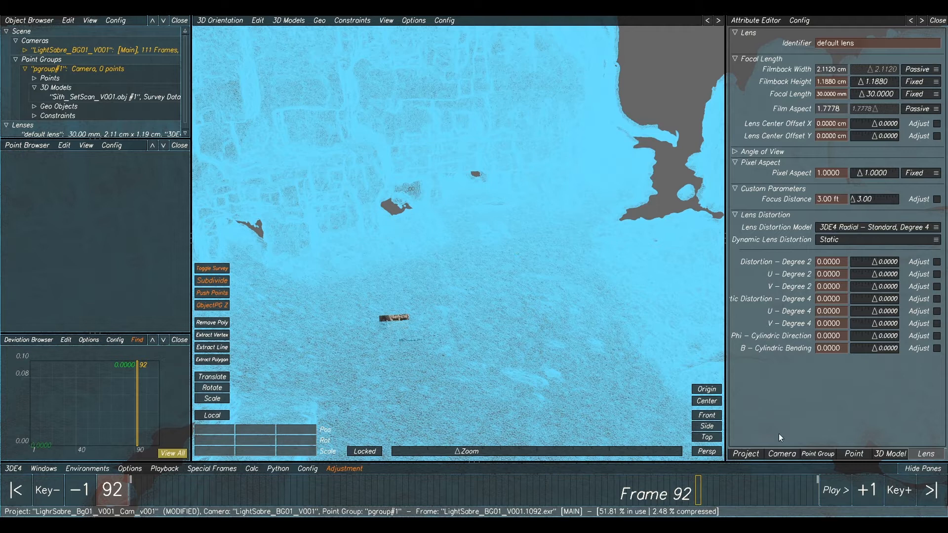
{"action": "left_click", "coordinate": [126, 98]}
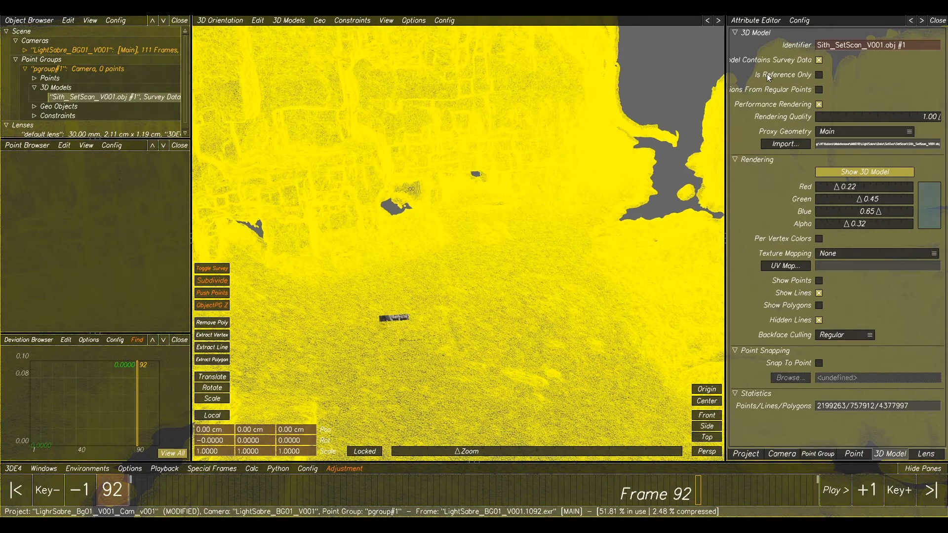
{"action": "left_click", "coordinate": [818, 75]}
{"action": "left_click", "coordinate": [818, 105]}
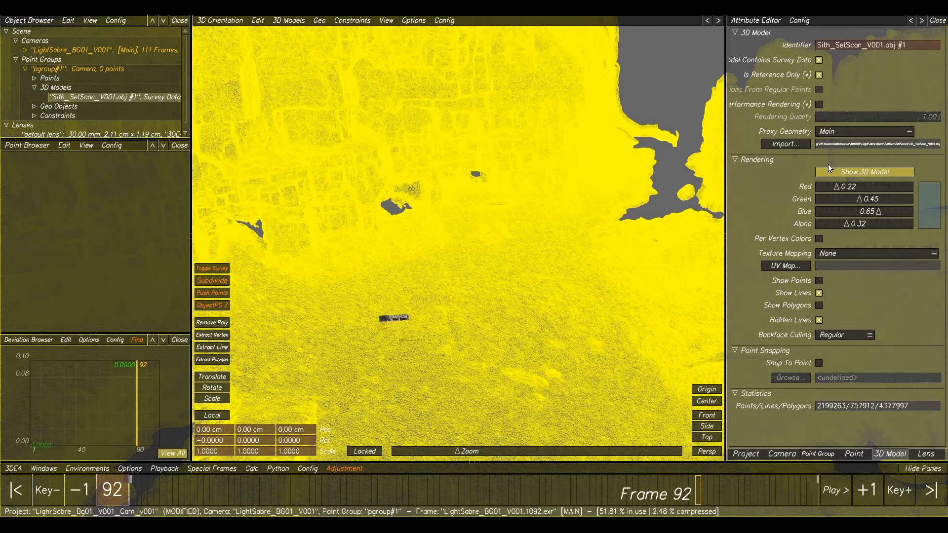
{"action": "left_click_drag", "start_coordinate": [844, 230], "coordinate": [819, 228]}
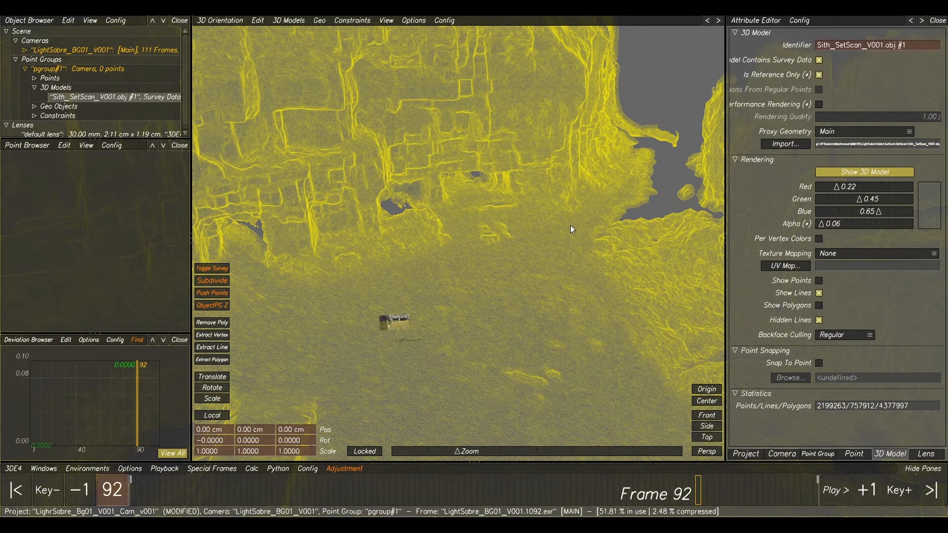
{"action": "mouse_move", "coordinate": [511, 306]}
{"action": "left_mouse_down", "text": "alt"}
{"action": "mouse_move", "coordinate": [501, 293]}
{"action": "mouse_move", "coordinate": [547, 295]}
{"action": "mouse_move", "coordinate": [523, 320]}
{"action": "mouse_move", "coordinate": [510, 310]}
{"action": "mouse_move", "coordinate": [519, 298]}
{"action": "left_mouse_up", "text": "alt"}
{"action": "right_click_drag", "start_coordinate": [519, 298], "coordinate": [552, 309], "text": "alt"}
{"action": "middle_click_drag", "start_coordinate": [551, 309], "coordinate": [539, 268], "text": "alt"}
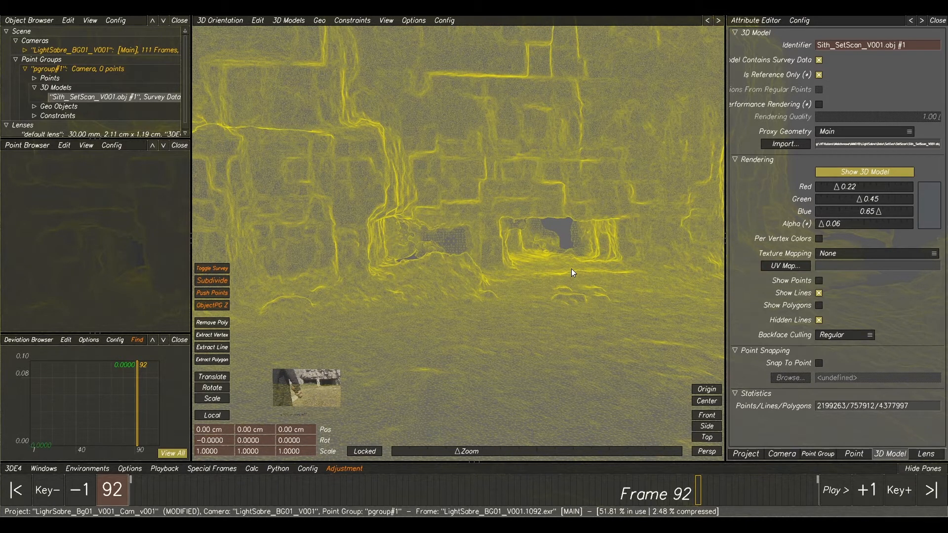
- Center the 3D models in the Lineup view and roughly line the set scan up with the plate at frame 92
{"action": "key", "text": "F2"}
{"action": "left_click", "coordinate": [216, 378]}
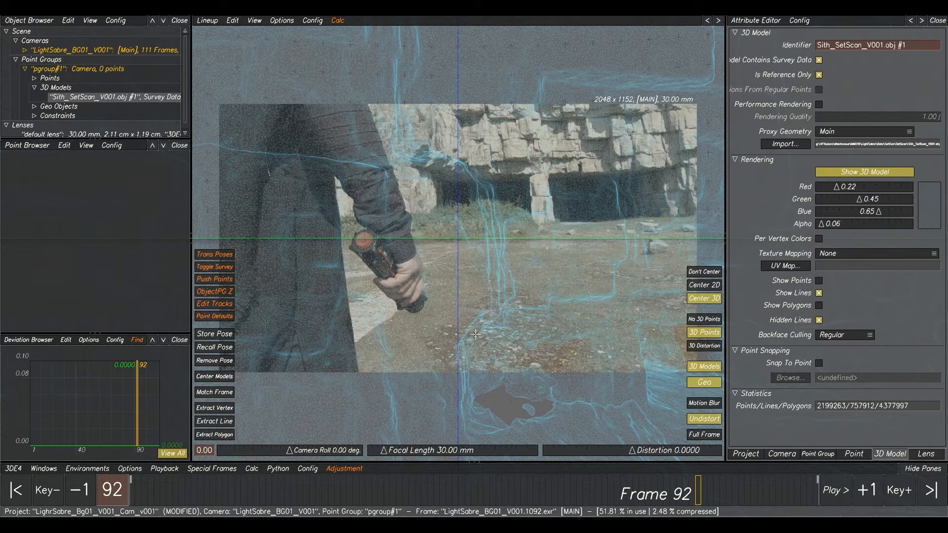
{"action": "right_click_drag", "start_coordinate": [356, 169], "coordinate": [504, 225], "text": "alt"}
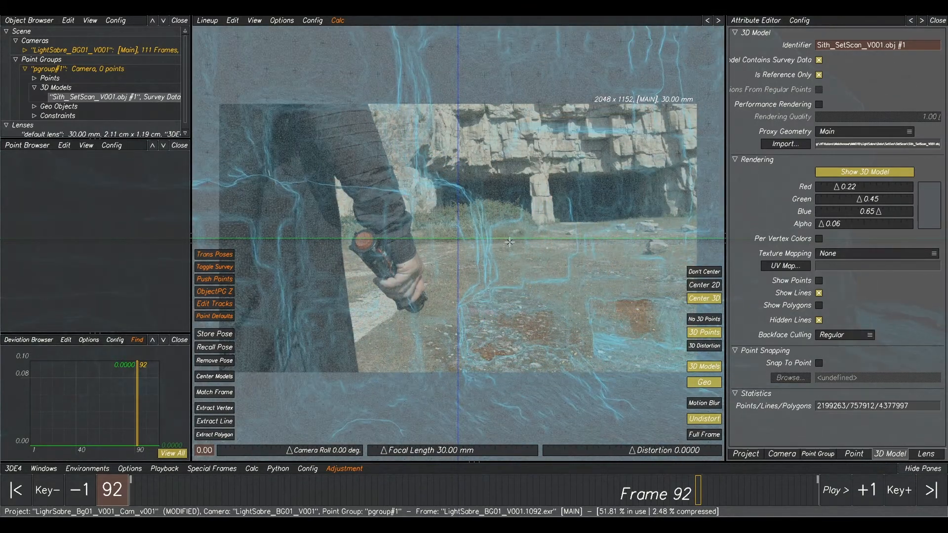
{"action": "left_click_drag", "start_coordinate": [504, 225], "coordinate": [486, 217], "text": "alt"}
{"action": "middle_click_drag", "start_coordinate": [486, 218], "coordinate": [488, 238], "text": "alt"}
{"action": "left_click_drag", "start_coordinate": [488, 238], "coordinate": [509, 259], "text": "alt"}
{"action": "middle_click_drag", "start_coordinate": [509, 259], "coordinate": [458, 291], "text": "alt"}
{"action": "left_click_drag", "start_coordinate": [458, 291], "coordinate": [486, 341], "text": "alt"}
{"action": "middle_click_drag", "start_coordinate": [486, 341], "coordinate": [509, 324], "text": "alt"}
{"action": "left_click_drag", "start_coordinate": [508, 325], "coordinate": [529, 279], "text": "alt"}
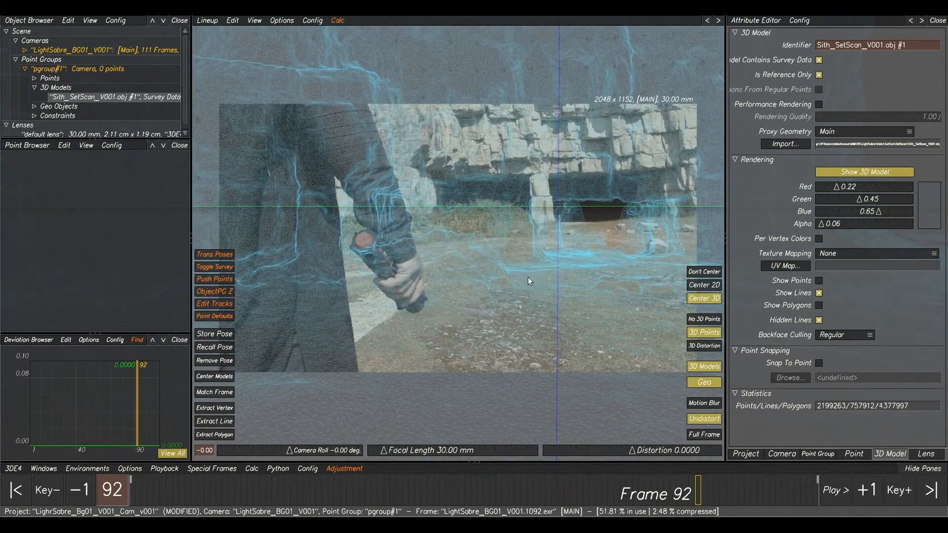
- Refine the lineup so the scan's cave openings and central pillar sit over those in the plate
{"action": "middle_click_drag", "start_coordinate": [527, 265], "coordinate": [520, 212], "text": "alt"}
{"action": "left_click_drag", "start_coordinate": [520, 212], "coordinate": [571, 245], "text": "alt"}
{"action": "right_click_drag", "start_coordinate": [567, 240], "coordinate": [537, 189], "text": "alt"}
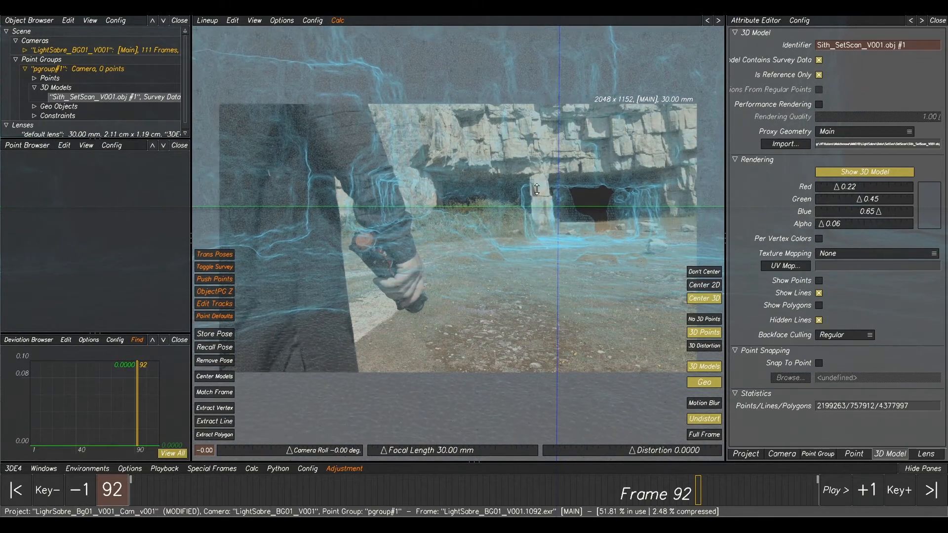
{"action": "middle_click_drag", "start_coordinate": [531, 252], "coordinate": [534, 224], "text": "alt"}
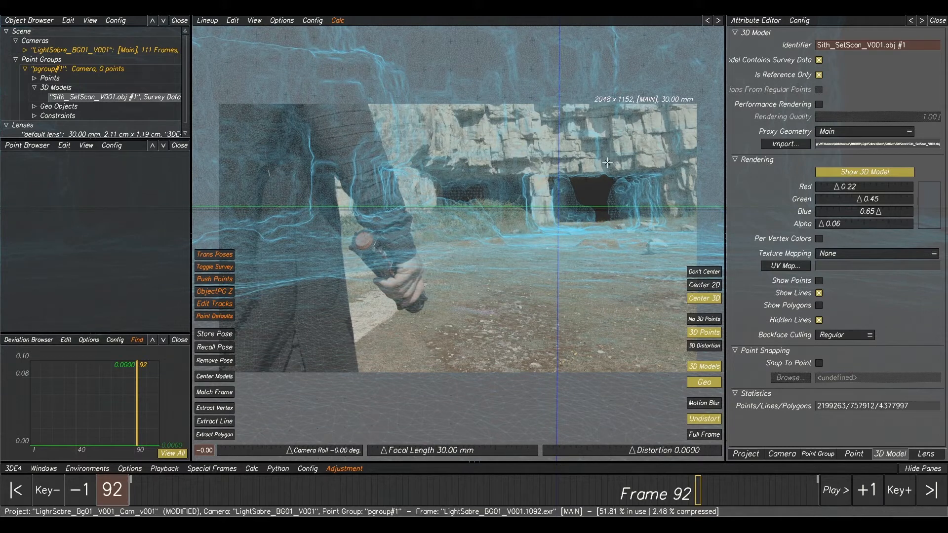
- Check the wireframe alignment around the caves and raise the set scan's alpha to 0.13
{"action": "scroll", "coordinate": [606, 202], "scroll_direction": "up", "scroll_amount": 5}
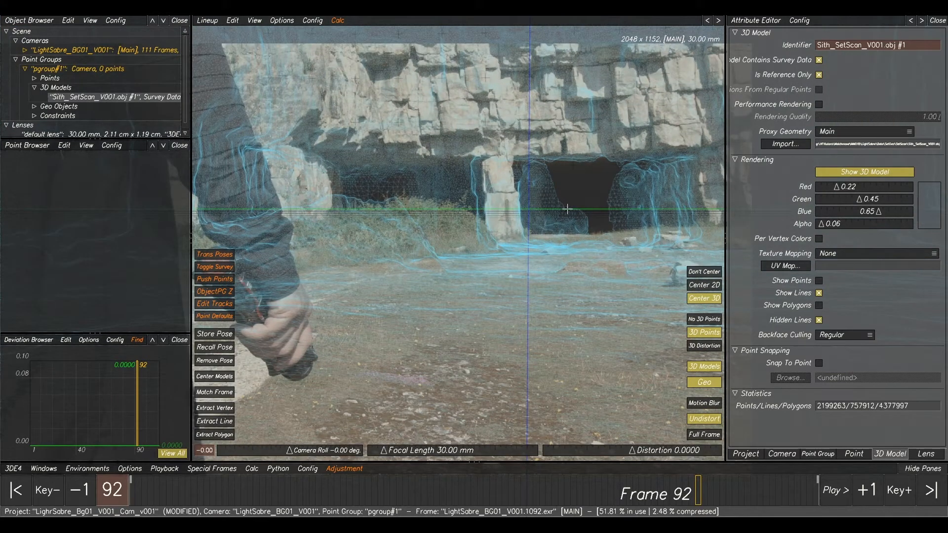
{"action": "scroll", "coordinate": [508, 216], "scroll_direction": "down", "scroll_amount": 5}
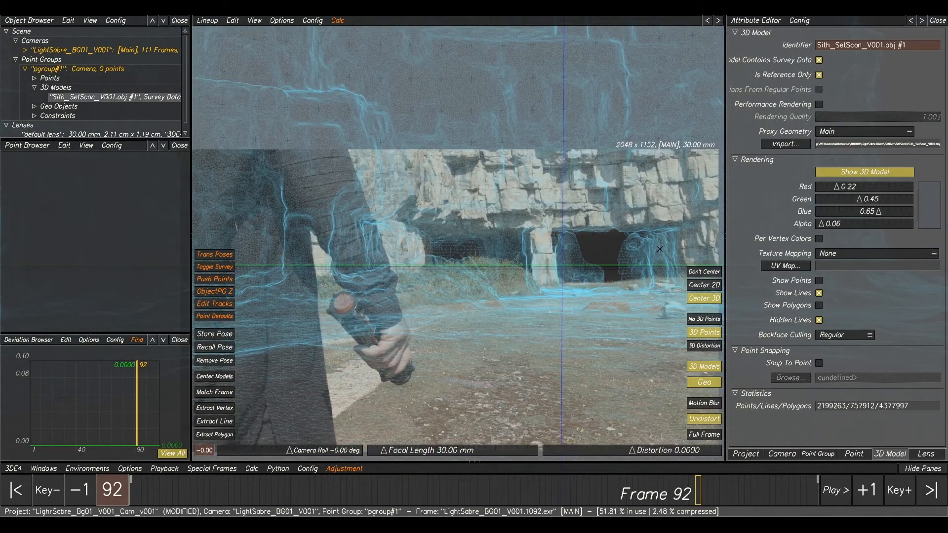
{"action": "scroll", "coordinate": [605, 255], "scroll_direction": "up", "scroll_amount": 5}
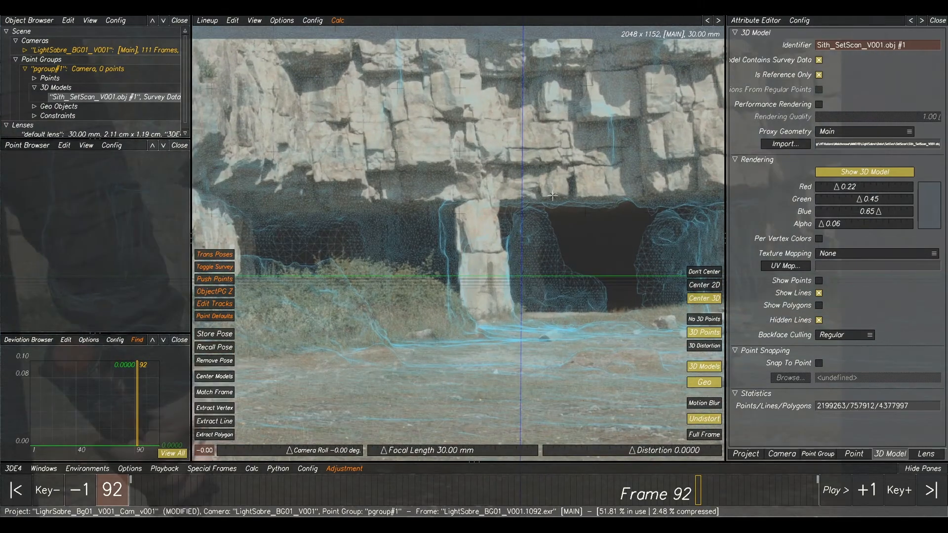
{"action": "middle_click_drag", "start_coordinate": [552, 196], "coordinate": [703, 232]}
{"action": "left_click_drag", "start_coordinate": [820, 228], "coordinate": [828, 228]}
{"action": "scroll", "coordinate": [609, 256], "scroll_direction": "down", "scroll_amount": 2}
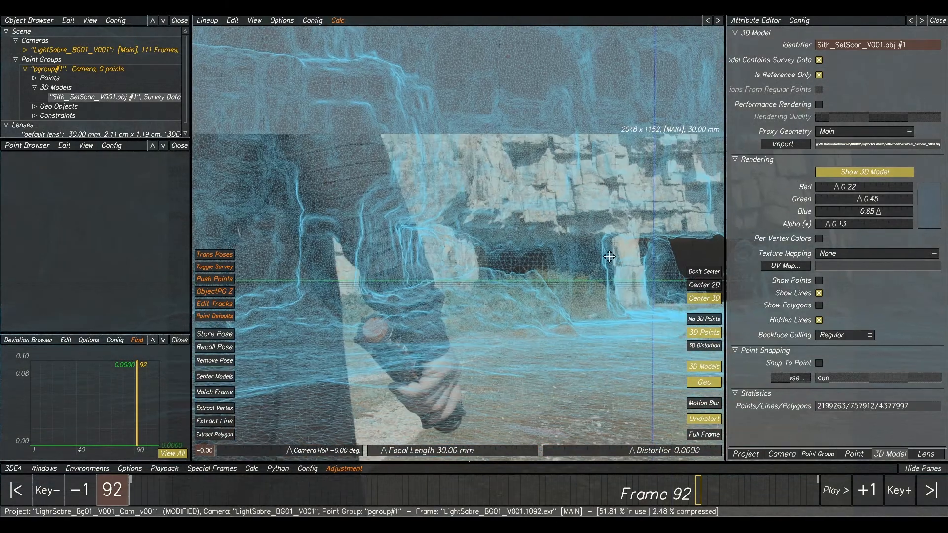
{"action": "middle_click_drag", "start_coordinate": [609, 257], "coordinate": [548, 230]}
{"action": "scroll", "coordinate": [549, 230], "scroll_direction": "down", "scroll_amount": 2}
{"action": "middle_click_drag", "start_coordinate": [626, 263], "coordinate": [589, 262]}
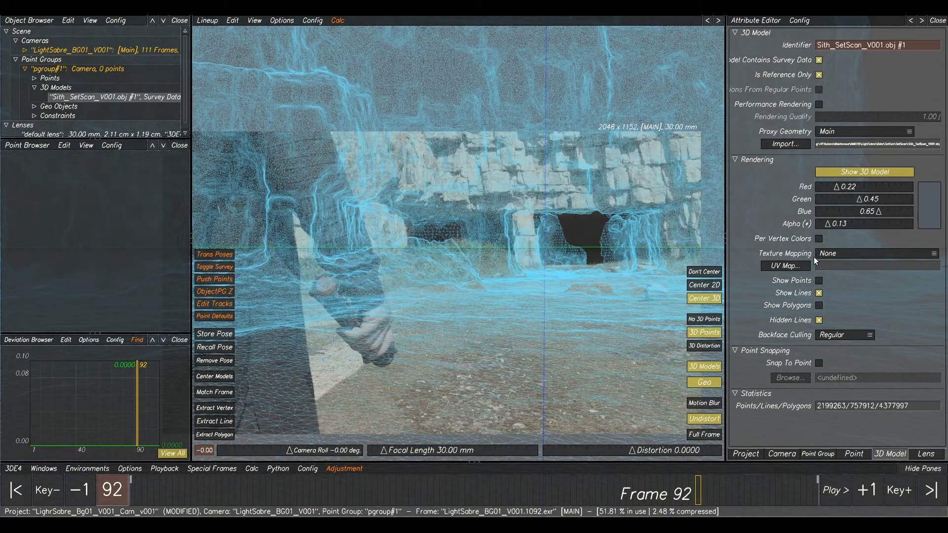
- Apply Sith_SetScan_DIFF_V001.tif as the set scan's UV map and show its polygons instead of lines
{"action": "left_click", "coordinate": [786, 267]}
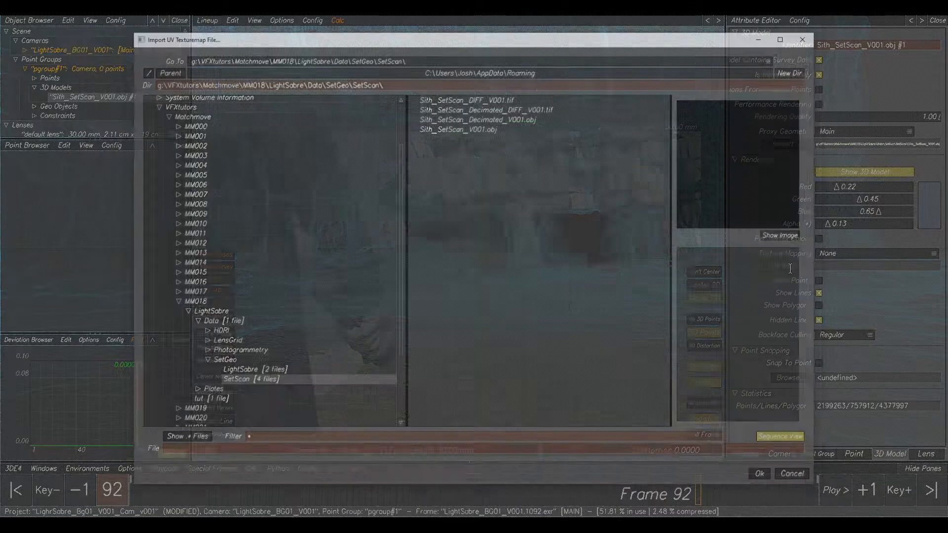
{"action": "left_click", "coordinate": [448, 99]}
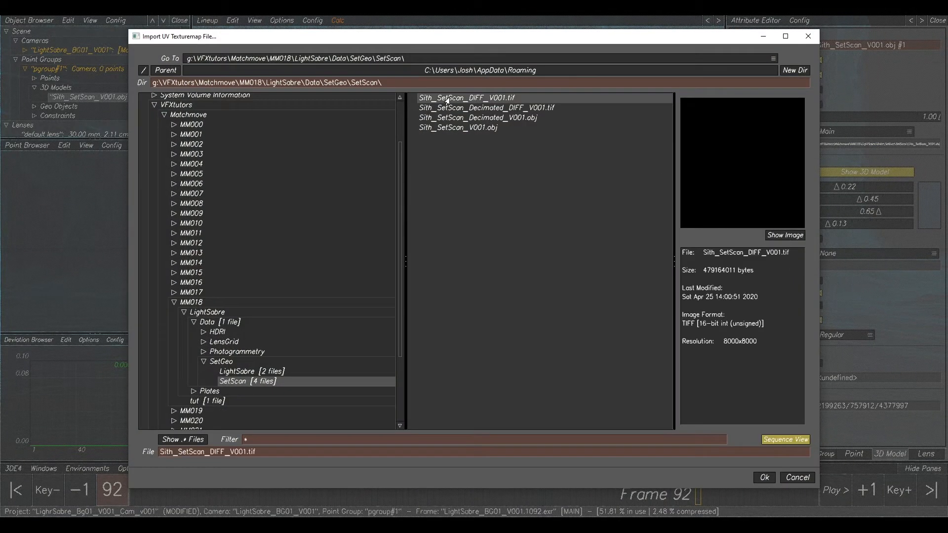
{"action": "left_click", "coordinate": [766, 480]}
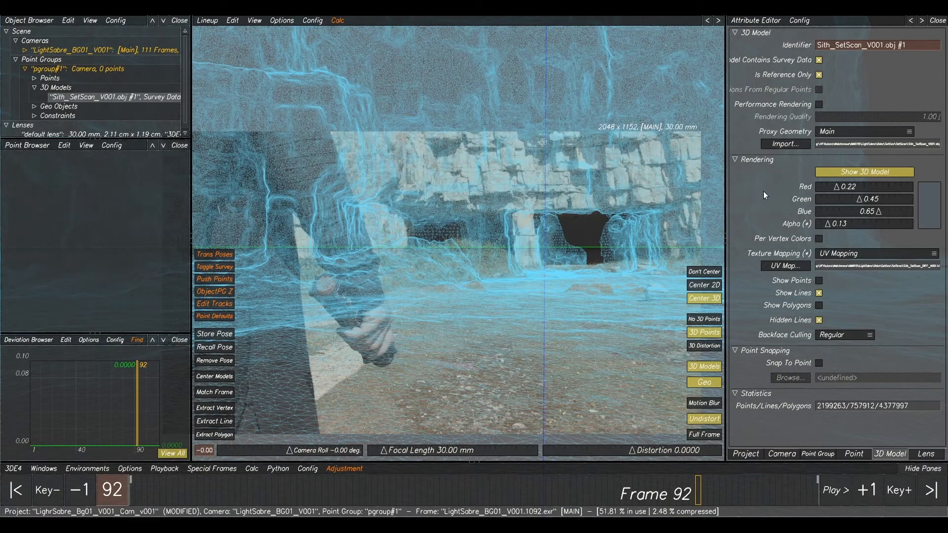
{"action": "left_click", "coordinate": [818, 294]}
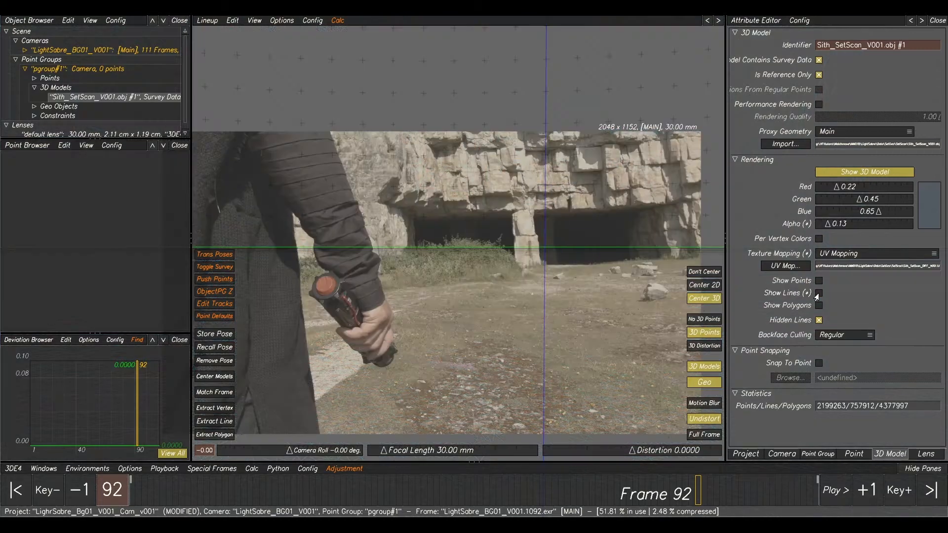
{"action": "left_click", "coordinate": [819, 305]}
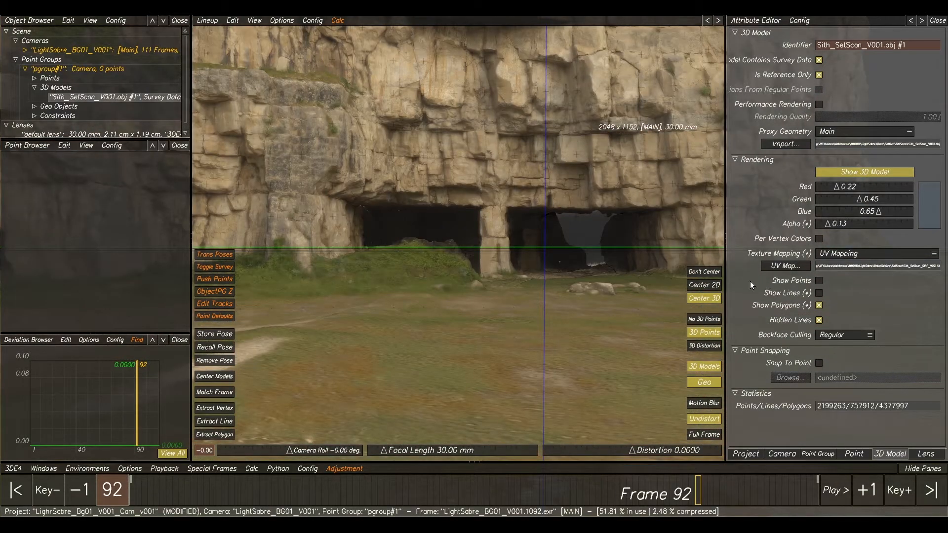
- Inspect the textured quarry cliff and cave entrances in the 3D Orientation view
{"action": "key", "text": "F8"}
{"action": "right_click_drag", "start_coordinate": [638, 290], "coordinate": [603, 278], "text": "alt"}
{"action": "left_click_drag", "start_coordinate": [602, 278], "coordinate": [497, 263], "text": "alt"}
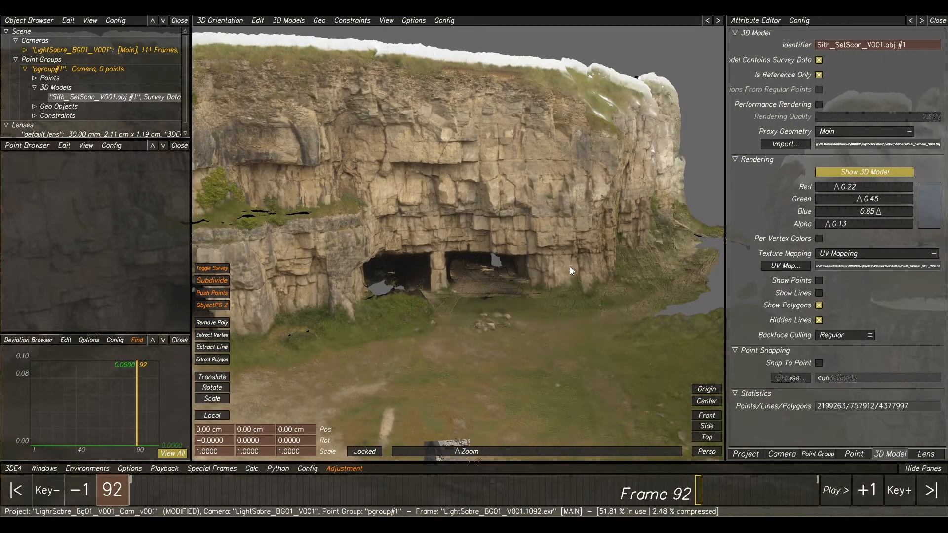
- Return to the Manual Tracking view and go to frame 1 of the footage
{"action": "key", "text": "F6"}
{"action": "key", "text": "F1"}
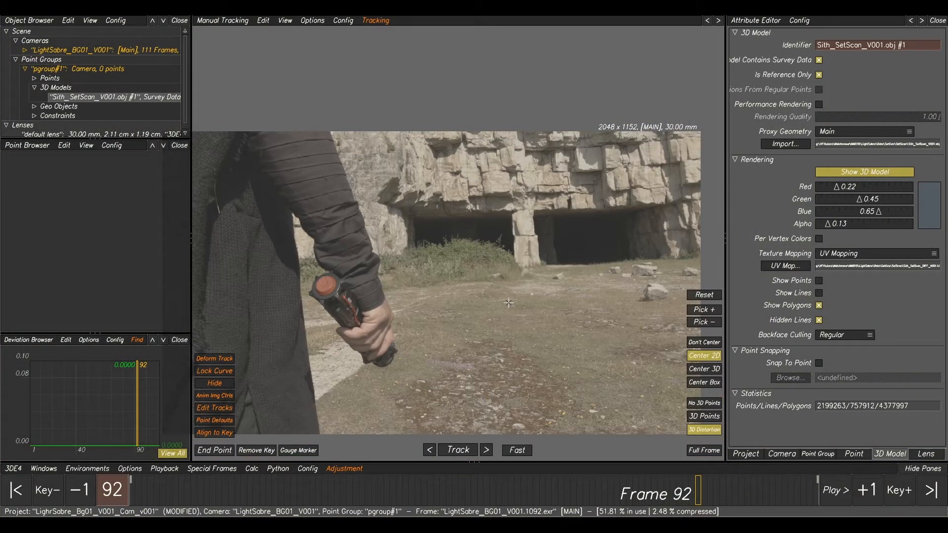
{"action": "scroll", "coordinate": [509, 302], "scroll_direction": "down", "scroll_amount": 3}
{"action": "middle_click_drag", "start_coordinate": [509, 303], "coordinate": [509, 292]}
{"action": "left_click_drag", "start_coordinate": [670, 501], "coordinate": [130, 489]}
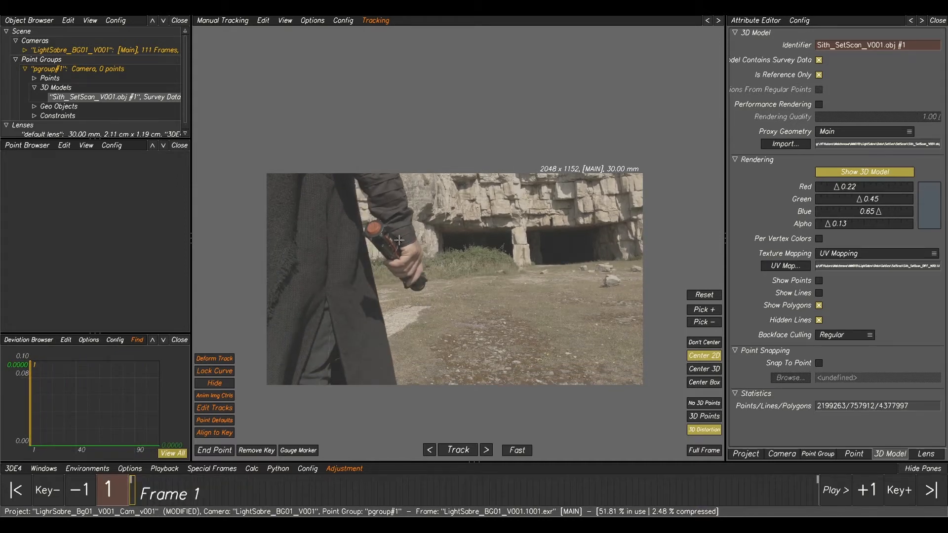
- Compare the rock features around the cave pillar between the plate and the textured set scan at frame 1
{"action": "scroll", "coordinate": [398, 247], "scroll_direction": "up", "scroll_amount": 3}
{"action": "scroll", "coordinate": [574, 245], "scroll_direction": "down", "scroll_amount": 3}
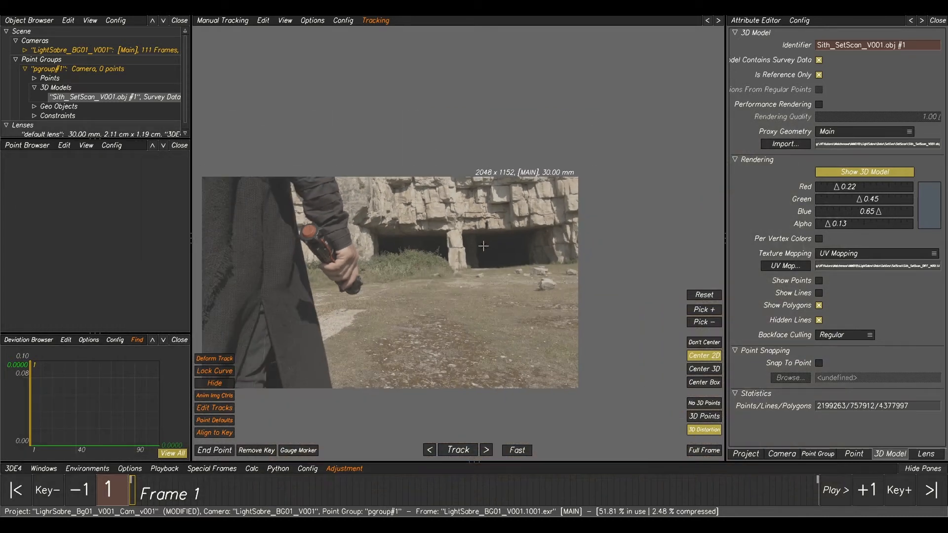
{"action": "scroll", "coordinate": [459, 234], "scroll_direction": "up", "scroll_amount": 3}
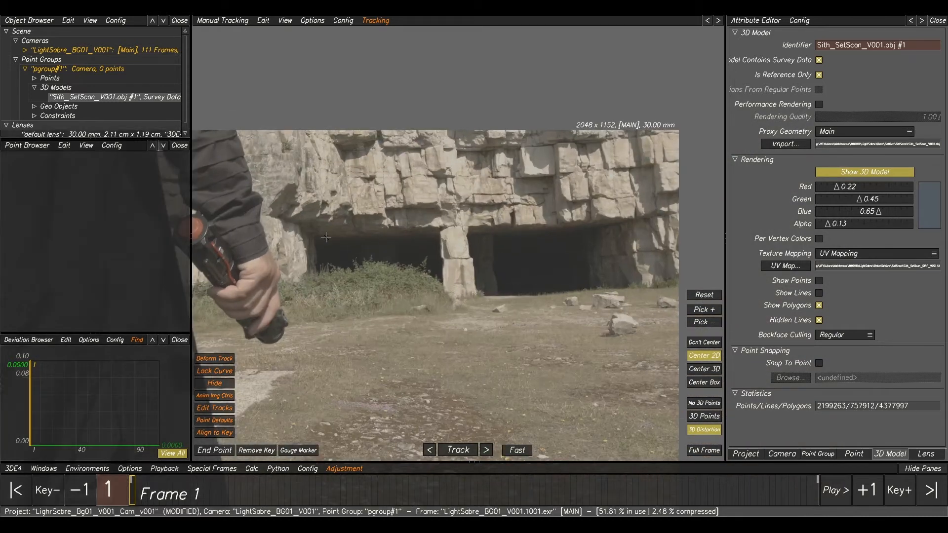
{"action": "scroll", "coordinate": [326, 238], "scroll_direction": "up", "scroll_amount": 2}
{"action": "scroll", "coordinate": [467, 230], "scroll_direction": "up", "scroll_amount": 2}
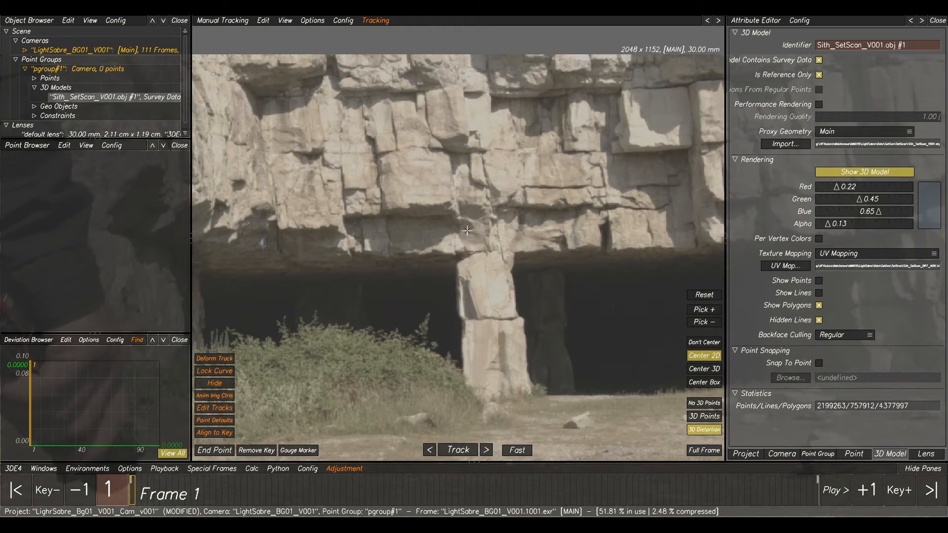
{"action": "key", "text": "F5"}
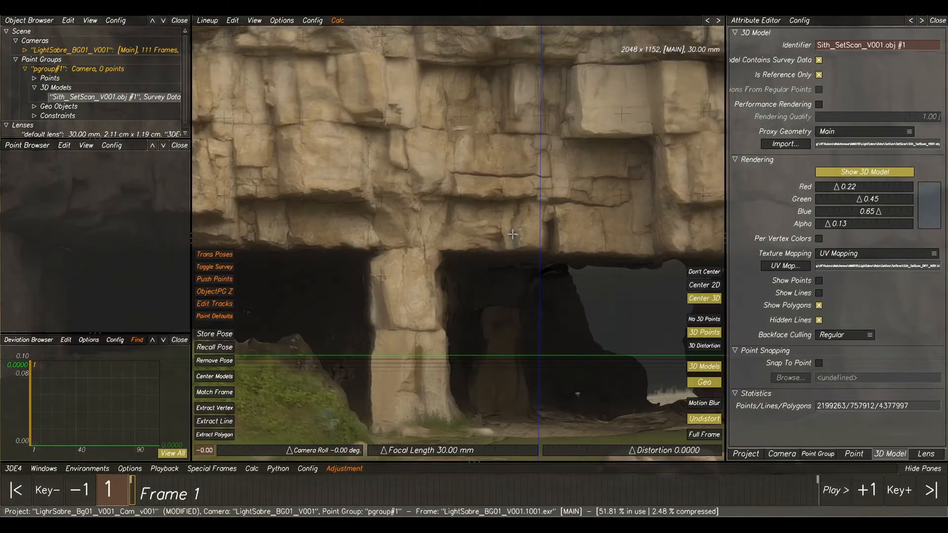
{"action": "scroll", "coordinate": [513, 236], "scroll_direction": "down", "scroll_amount": 3}
{"action": "middle_click_drag", "start_coordinate": [502, 246], "coordinate": [538, 255]}
{"action": "key", "text": "F1"}
{"action": "key", "text": "F5"}
{"action": "key", "text": "F1"}
{"action": "key", "text": "F5"}
{"action": "key", "text": "F1"}
{"action": "key", "text": "F5"}
{"action": "key", "text": "F1"}
{"action": "key", "text": "F5"}
{"action": "key", "text": "F1"}
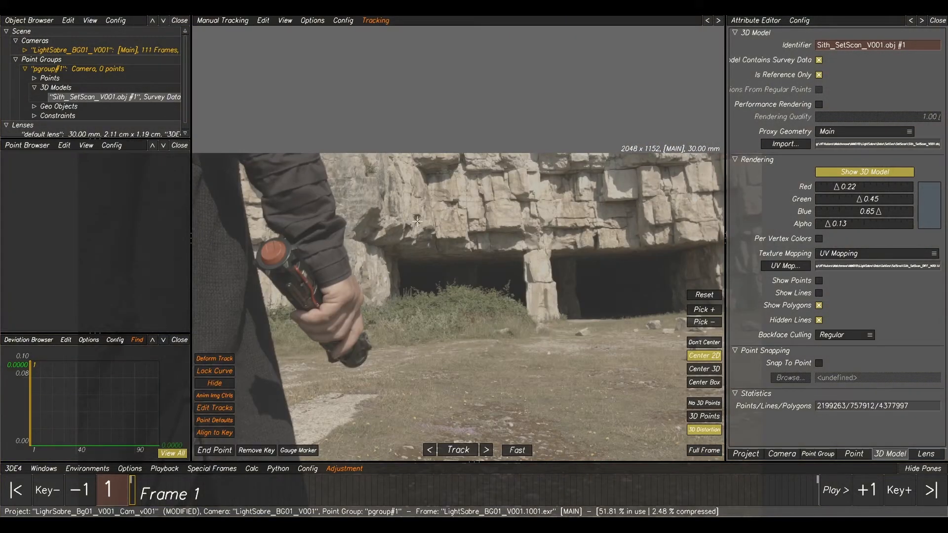
- Create a 2D tracking point at frame 1 where the horizontal crack meets the left edge of the cave pillar
{"action": "key", "text": "F5"}
{"action": "key", "text": "F1"}
{"action": "scroll", "coordinate": [458, 257], "scroll_direction": "up", "scroll_amount": 5}
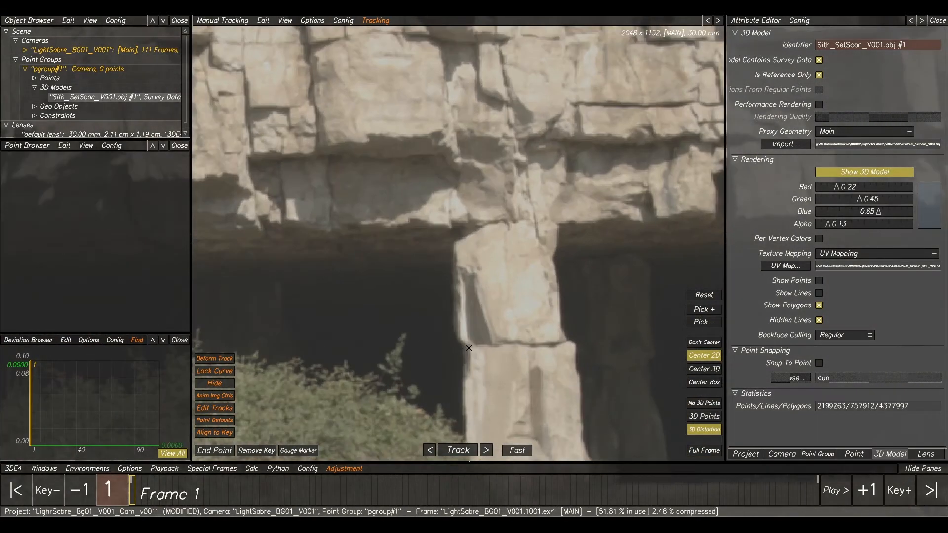
{"action": "left_click", "coordinate": [469, 348], "text": "ctrl"}
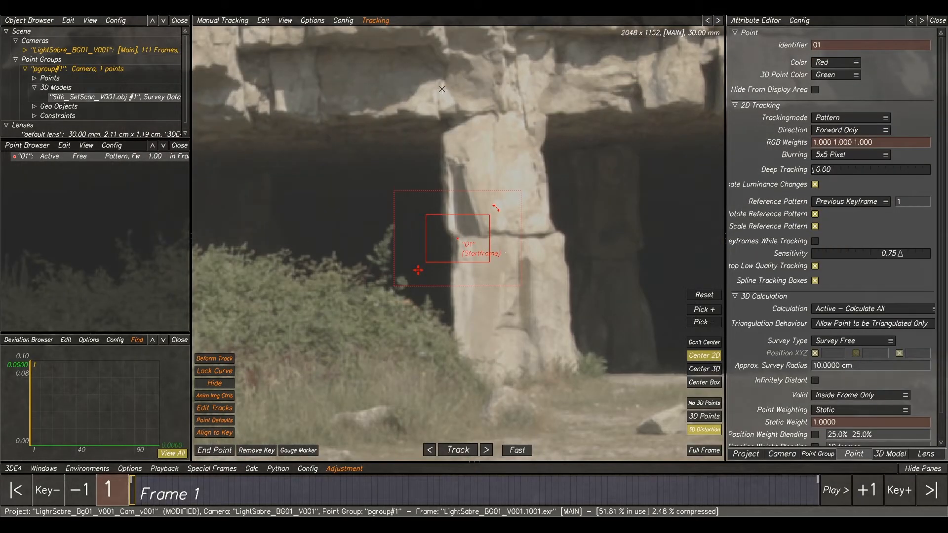
- Survey the pillar point by extracting the set scan polygon at the matching crack corner in the Lineup view
{"action": "scroll", "coordinate": [442, 89], "scroll_direction": "down", "scroll_amount": 5}
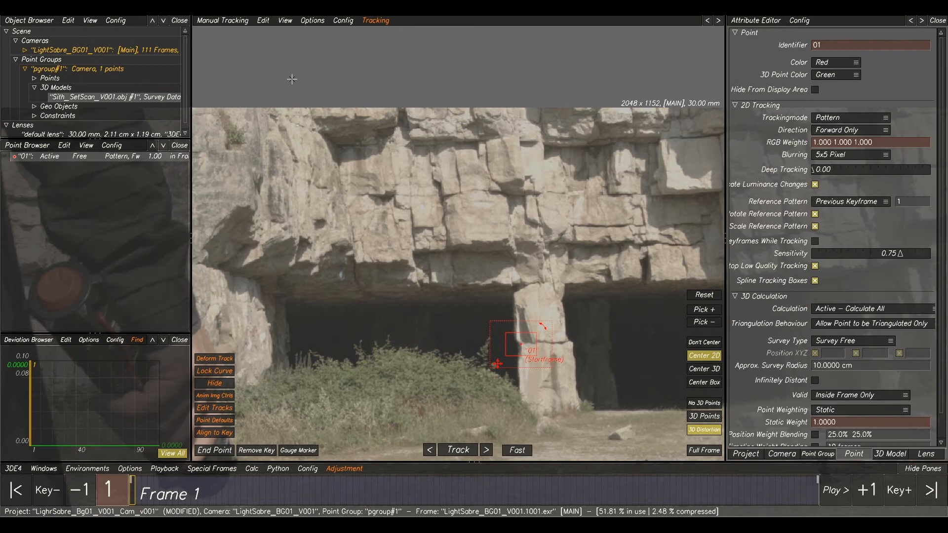
{"action": "middle_click_drag", "start_coordinate": [557, 298], "coordinate": [542, 240]}
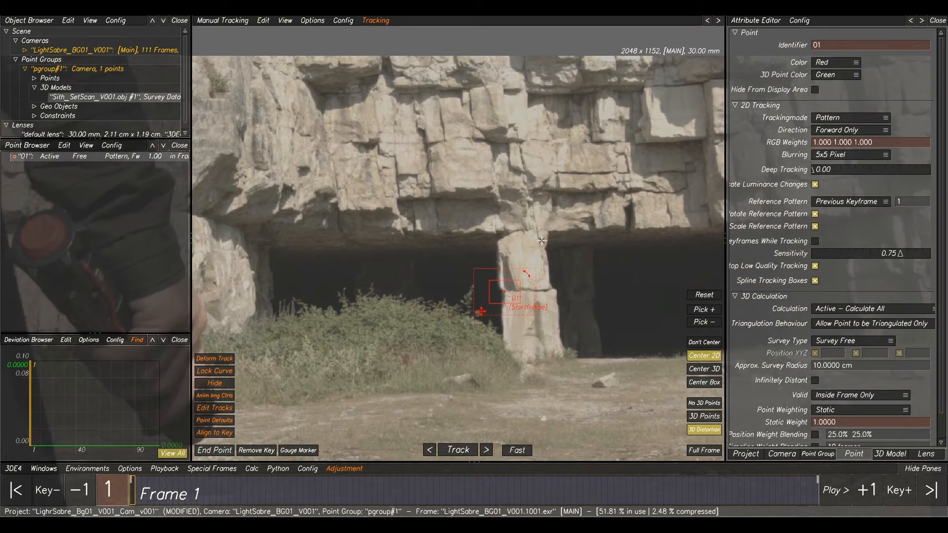
{"action": "key", "text": "F2"}
{"action": "scroll", "coordinate": [464, 322], "scroll_direction": "up", "scroll_amount": 2}
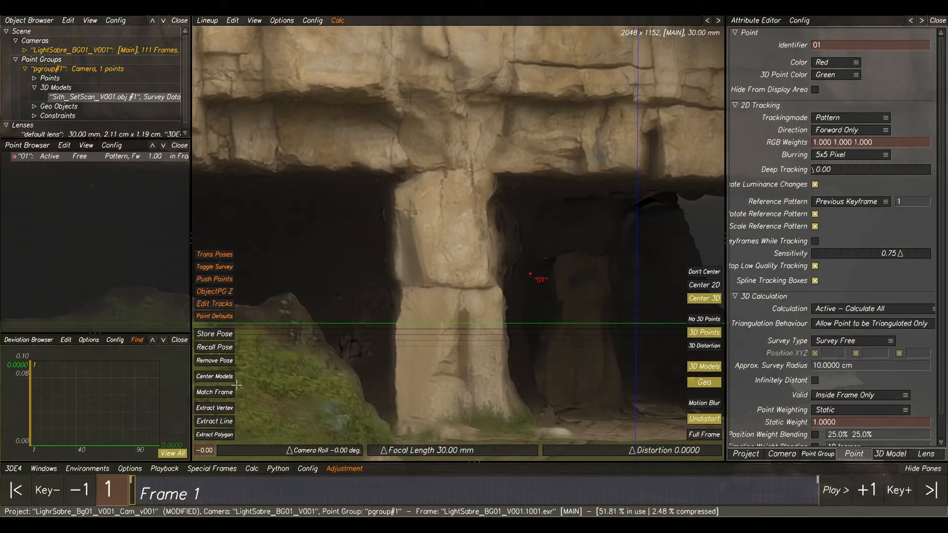
{"action": "left_click", "coordinate": [217, 434]}
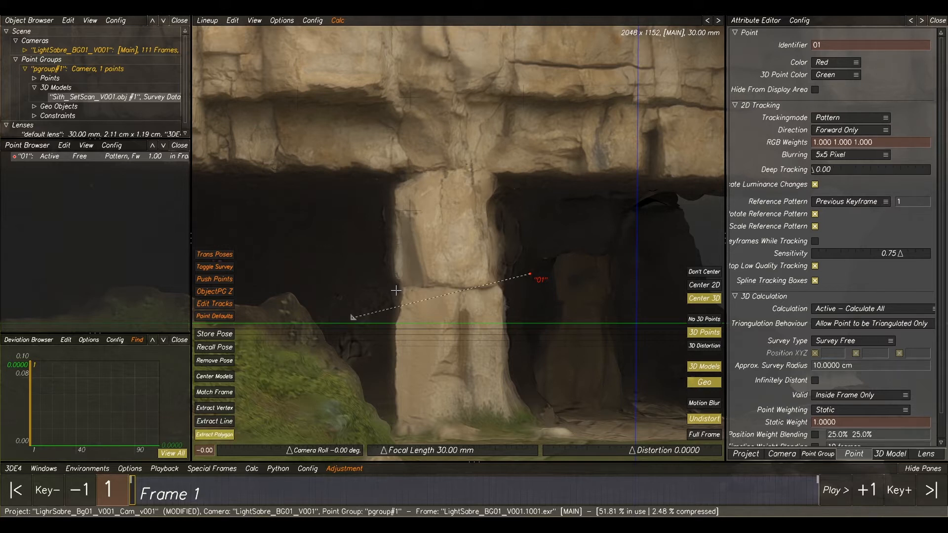
{"action": "left_click", "coordinate": [403, 287]}
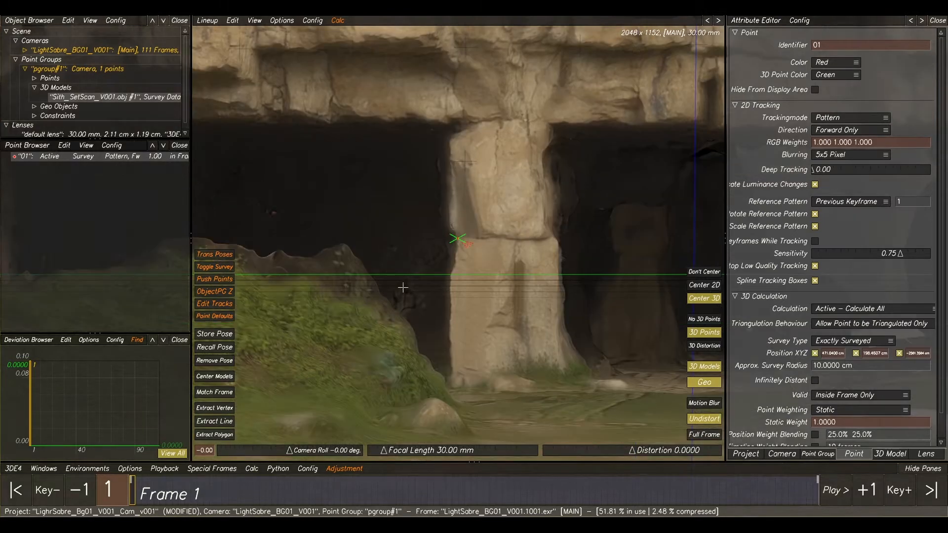
- Compare the plate and the textured set scan around the surveyed pillar point to check how well they line up
{"action": "scroll", "coordinate": [464, 272], "scroll_direction": "down", "scroll_amount": 2}
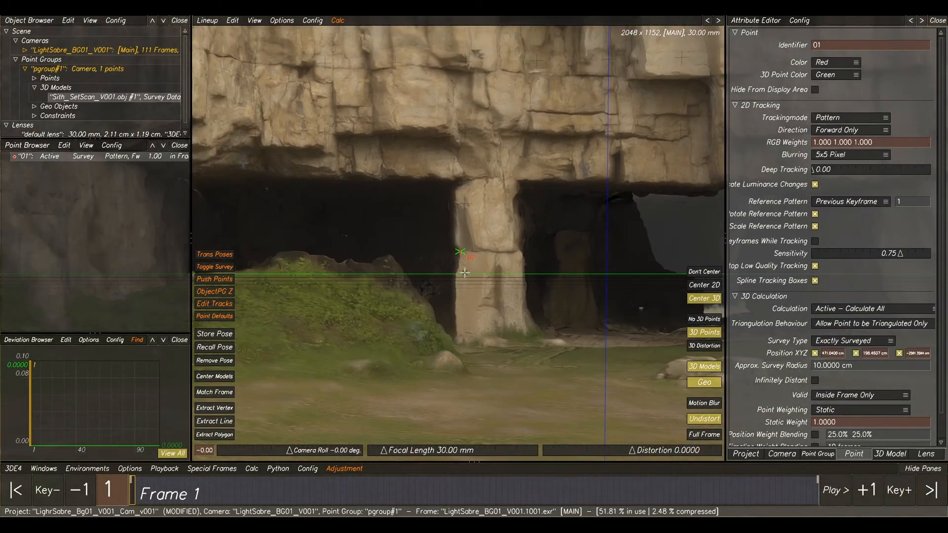
{"action": "key", "text": "F2"}
{"action": "key", "text": "F2"}
{"action": "key", "text": "F1"}
{"action": "key", "text": "F2"}
{"action": "key", "text": "F1"}
{"action": "key", "text": "F2"}
{"action": "key", "text": "F2"}
{"action": "key", "text": "F5"}
{"action": "key", "text": "F2"}
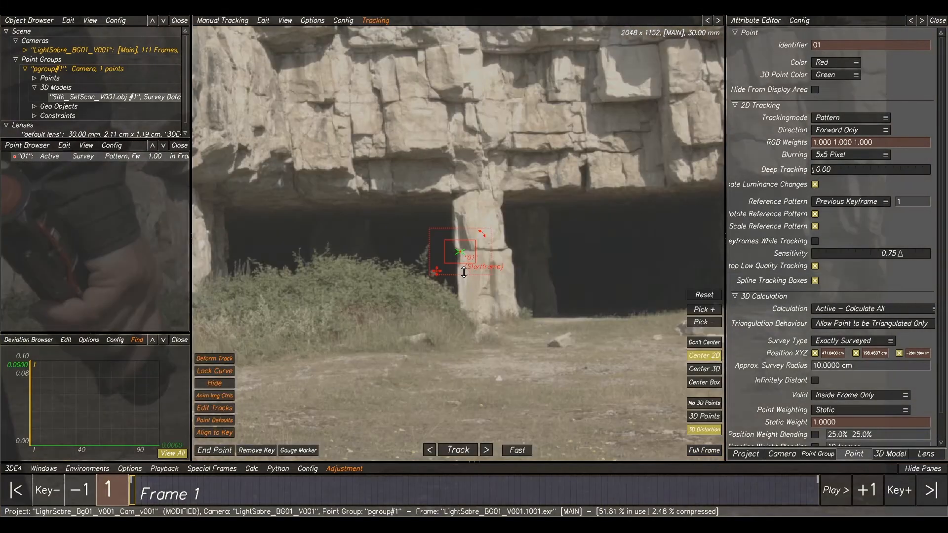
- Create a second tracking point at the crack junction on the cliff block up and to the left of the pillar
{"action": "scroll", "coordinate": [534, 237], "scroll_direction": "down", "scroll_amount": 5}
{"action": "middle_click_drag", "start_coordinate": [445, 192], "coordinate": [359, 251]}
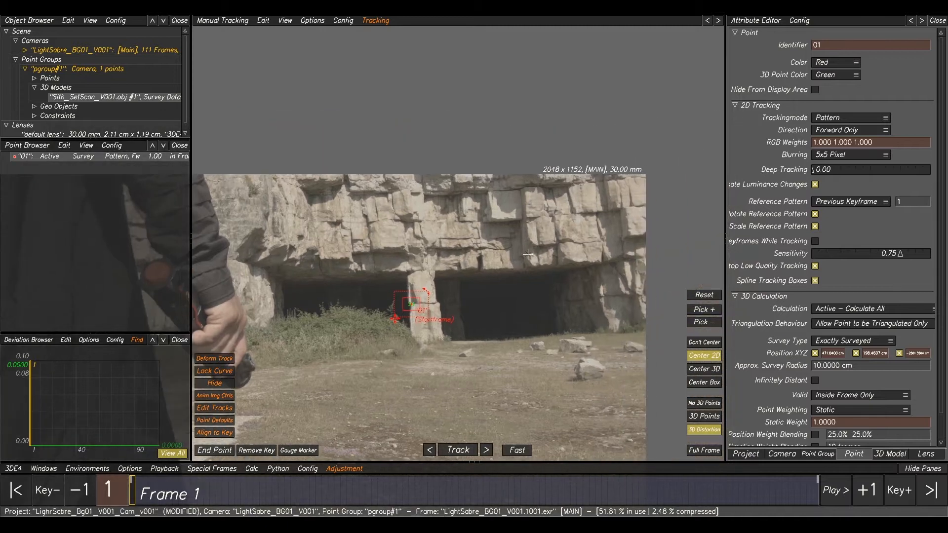
{"action": "scroll", "coordinate": [488, 262], "scroll_direction": "up", "scroll_amount": 4}
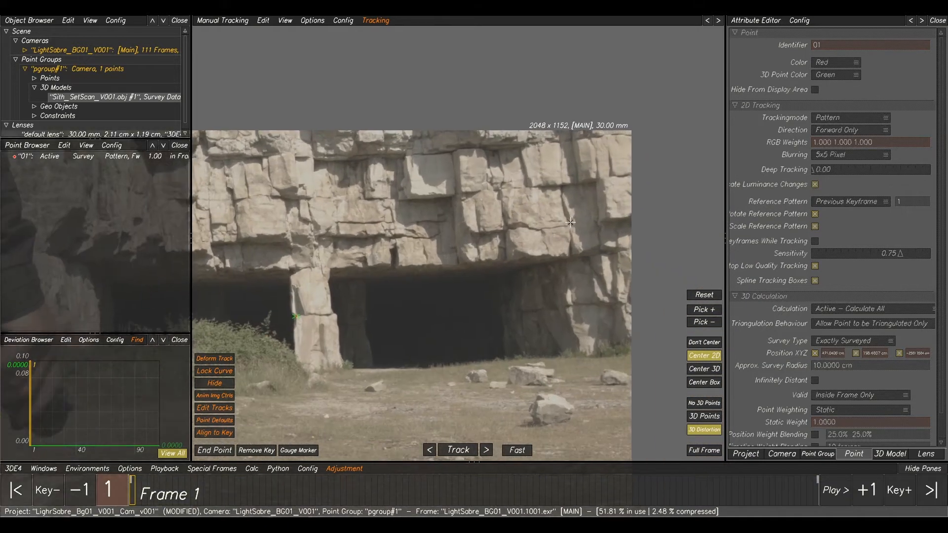
{"action": "scroll", "coordinate": [488, 262], "scroll_direction": "up", "scroll_amount": 4}
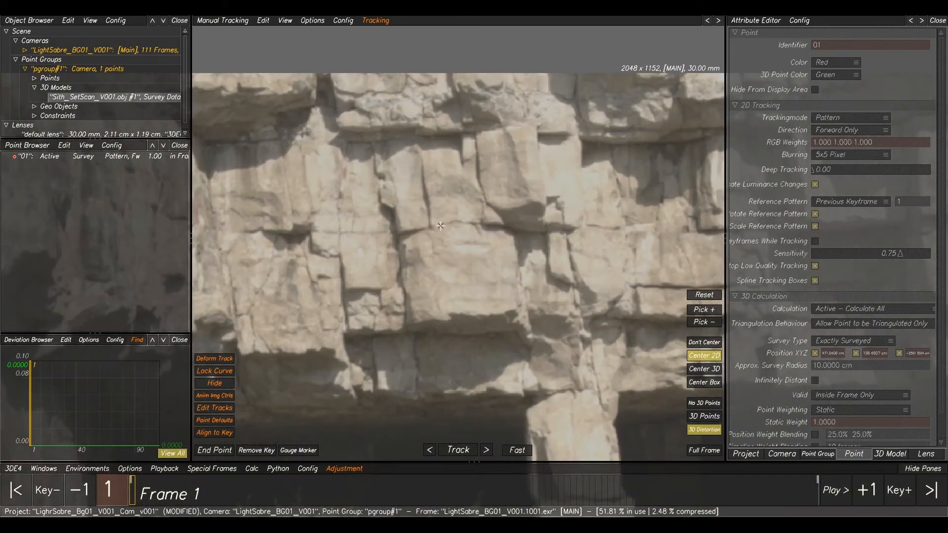
{"action": "left_click", "coordinate": [428, 228], "text": "ctrl"}
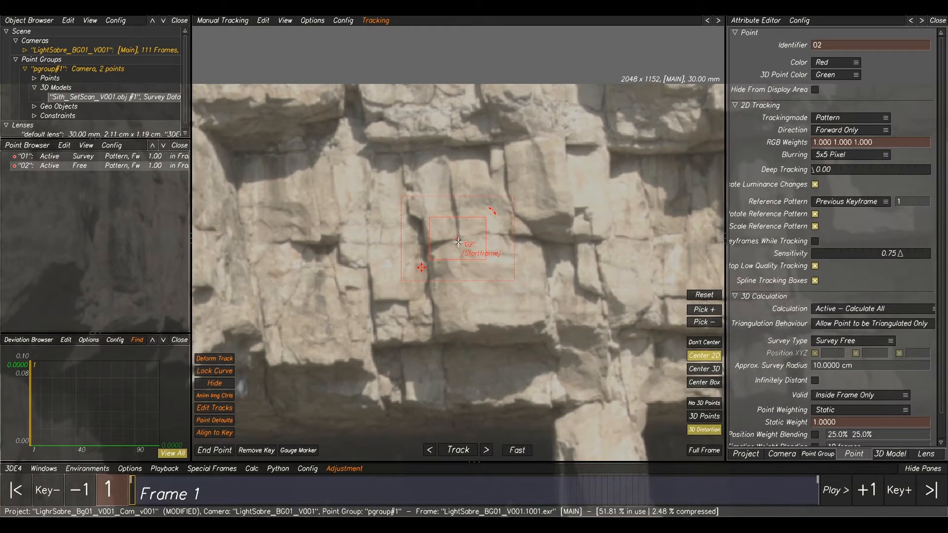
- Survey the second point by extracting the scan polygon at the matching crack junction on the cliff
{"action": "key", "text": "F5"}
{"action": "key", "text": "F2"}
{"action": "key", "text": "F5"}
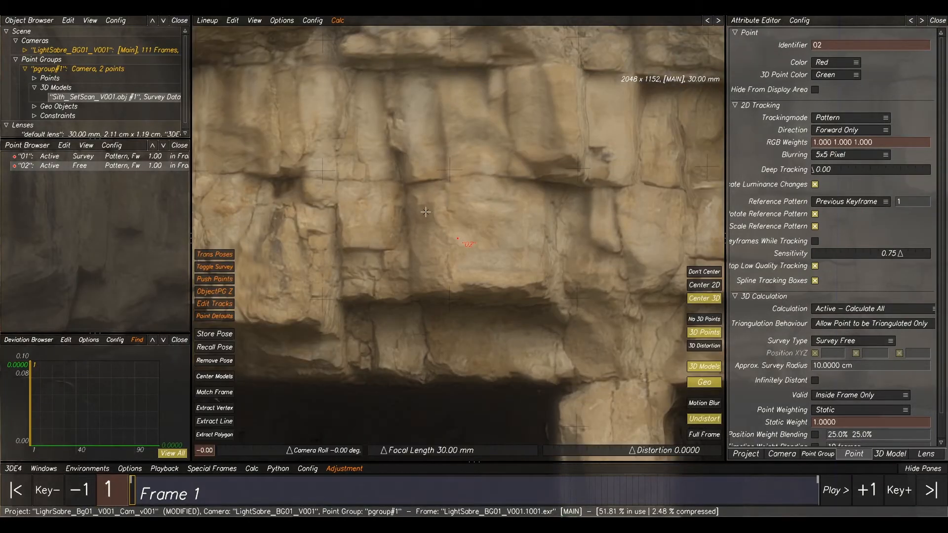
{"action": "left_click", "coordinate": [216, 435]}
{"action": "left_click_drag", "start_coordinate": [446, 186], "coordinate": [446, 178]}
{"action": "left_click", "coordinate": [447, 178]}
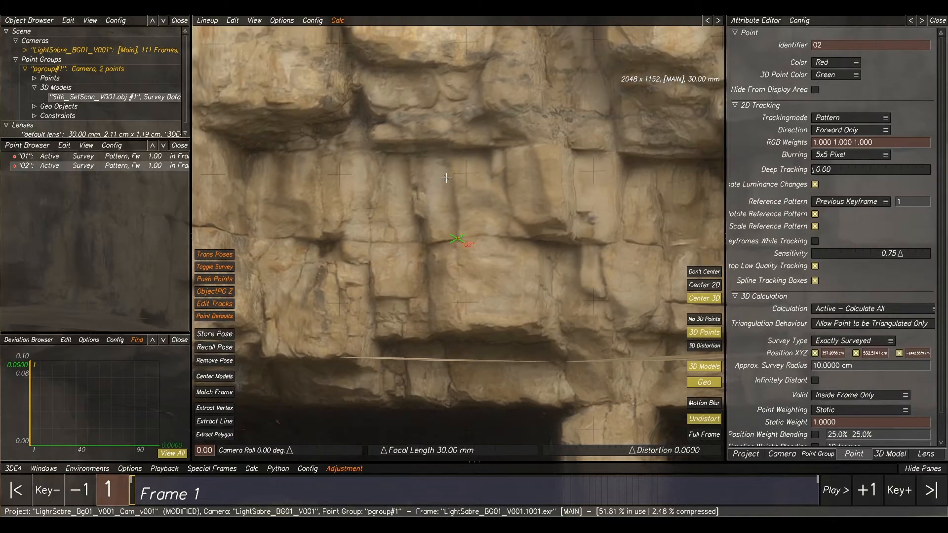
- Create a third tracking point on the far-left rock face, on the ledge just below the small green plant
{"action": "key", "text": "F1"}
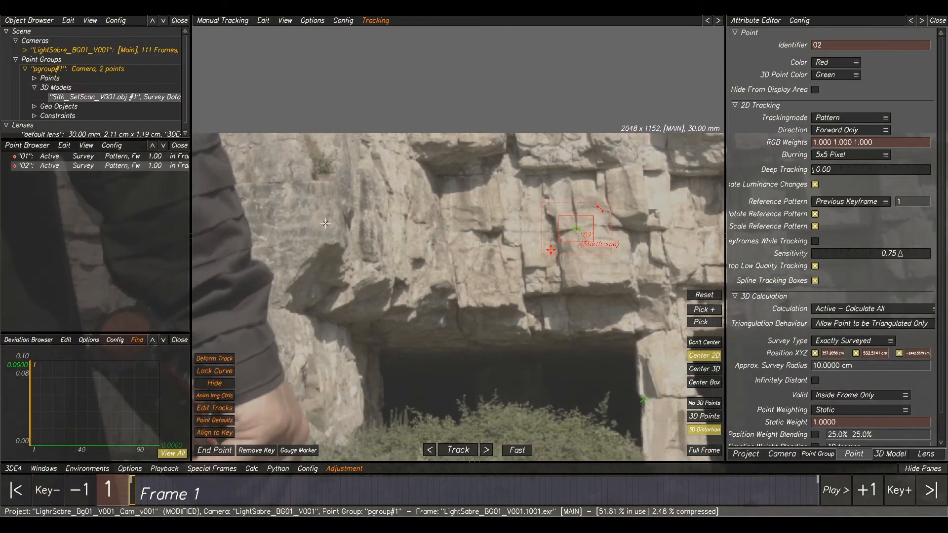
{"action": "left_click", "coordinate": [324, 217]}
{"action": "scroll", "coordinate": [319, 203], "scroll_direction": "up", "scroll_amount": 1}
{"action": "middle_click_drag", "start_coordinate": [319, 198], "coordinate": [388, 247]}
{"action": "scroll", "coordinate": [389, 242], "scroll_direction": "up", "scroll_amount": 1}
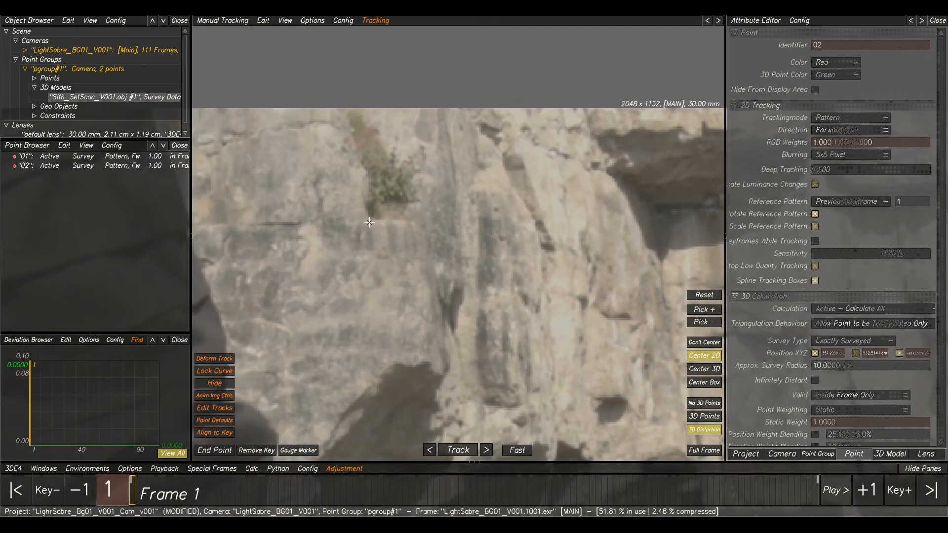
{"action": "left_click", "coordinate": [368, 219], "text": "ctrl"}
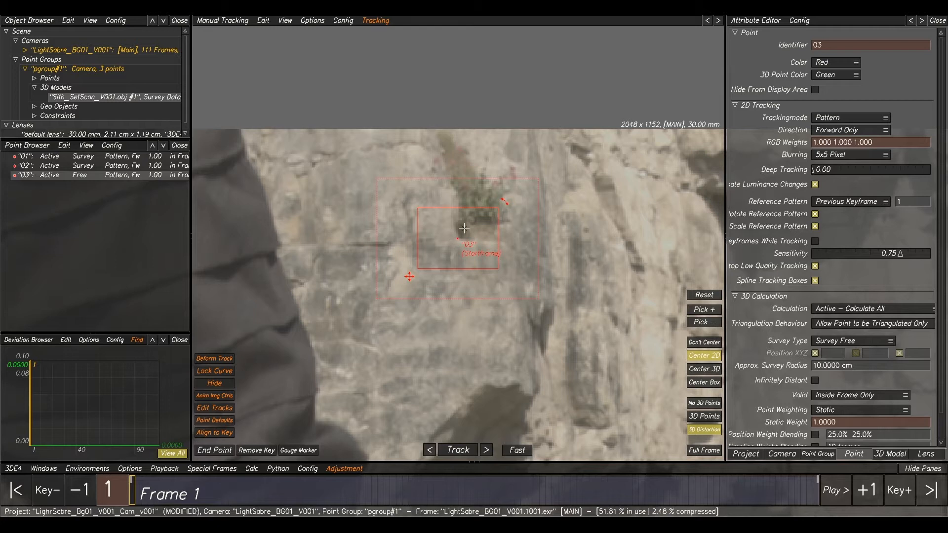
- Adjust the Lineup camera so no stray scan geometry covers the rock around the plant on the left cliff face
{"action": "key", "text": "F2"}
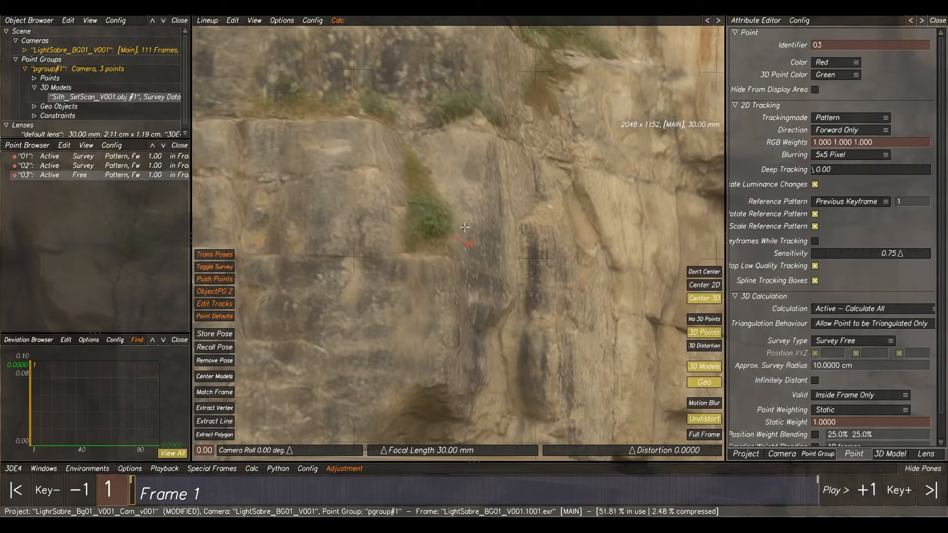
{"action": "left_click", "coordinate": [214, 434]}
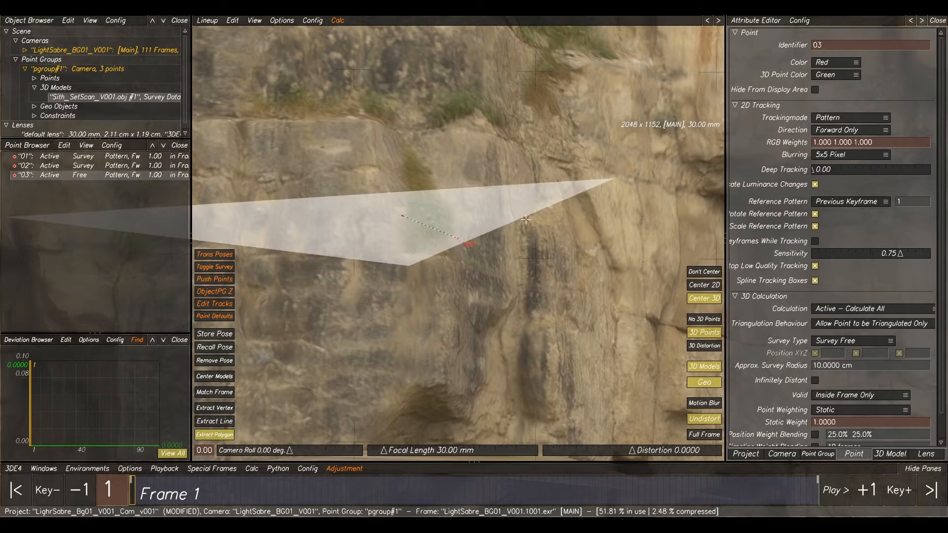
{"action": "scroll", "coordinate": [529, 234], "scroll_direction": "up", "scroll_amount": 1}
{"action": "scroll", "coordinate": [529, 234], "scroll_direction": "down", "scroll_amount": 5}
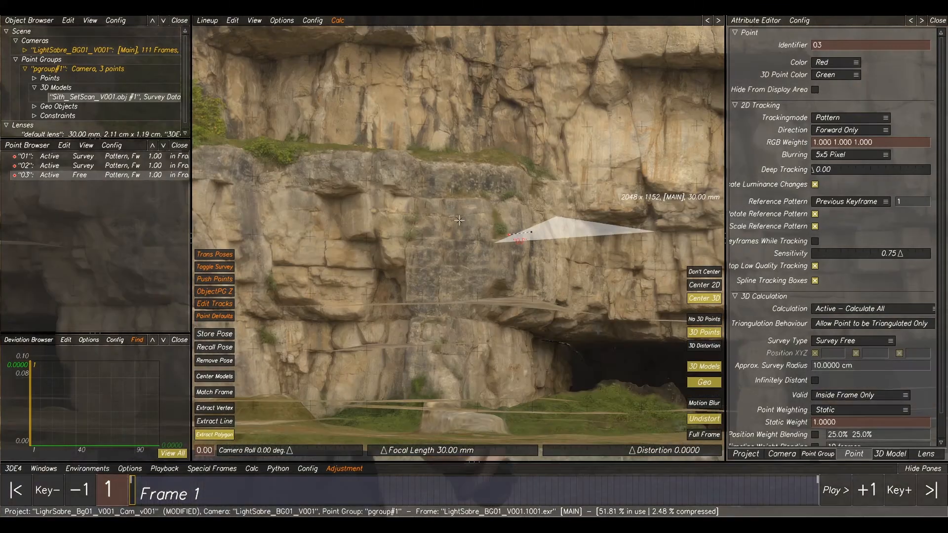
{"action": "left_click", "coordinate": [214, 434]}
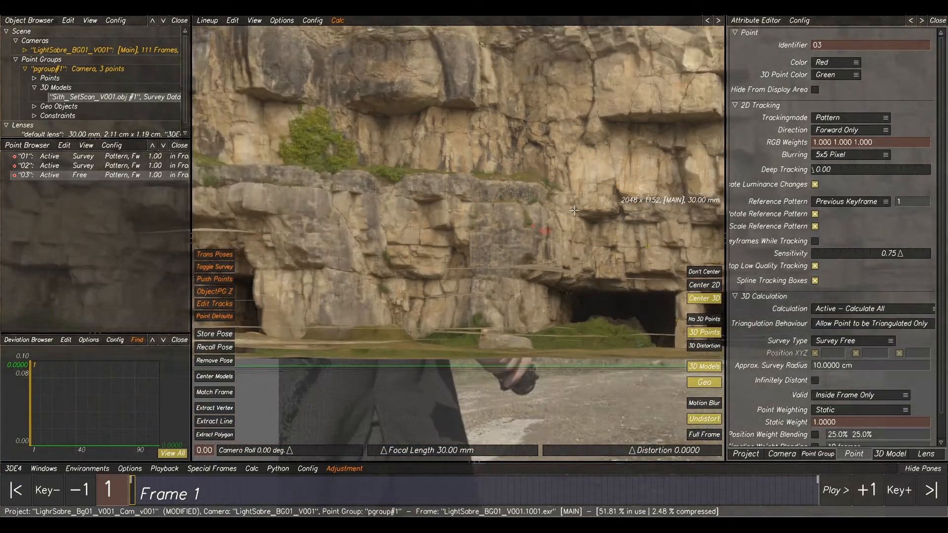
{"action": "left_click_drag", "start_coordinate": [562, 205], "coordinate": [565, 243]}
{"action": "scroll", "coordinate": [537, 228], "scroll_direction": "down", "scroll_amount": 3}
{"action": "scroll", "coordinate": [537, 228], "scroll_direction": "up", "scroll_amount": 5}
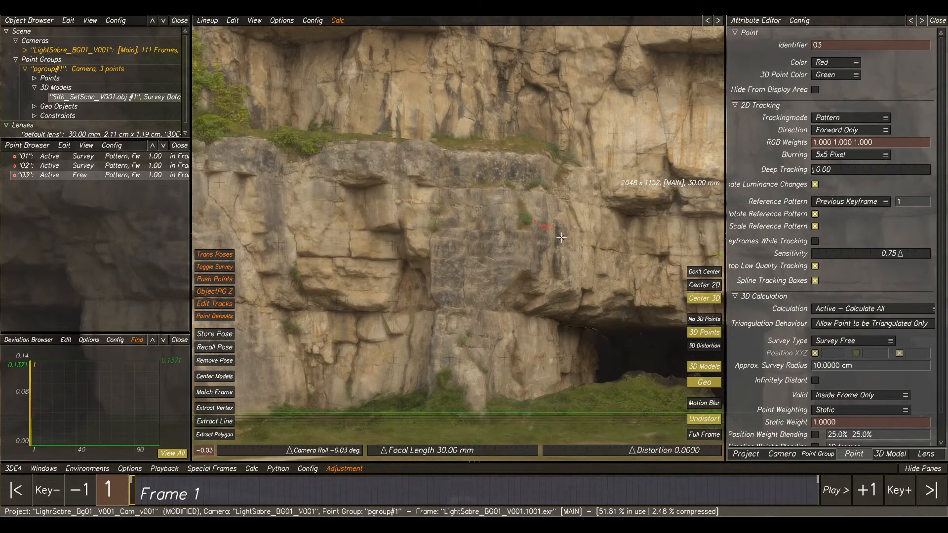
- Survey the third point by extracting the scan polygon on the ledge just below the plant
{"action": "scroll", "coordinate": [565, 242], "scroll_direction": "up", "scroll_amount": 3}
{"action": "left_click", "coordinate": [217, 434]}
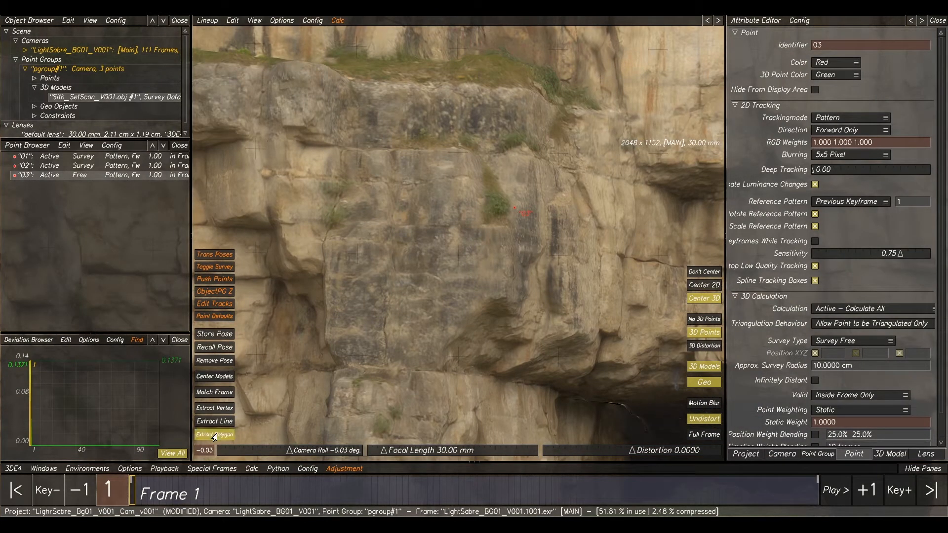
{"action": "left_click", "coordinate": [479, 224]}
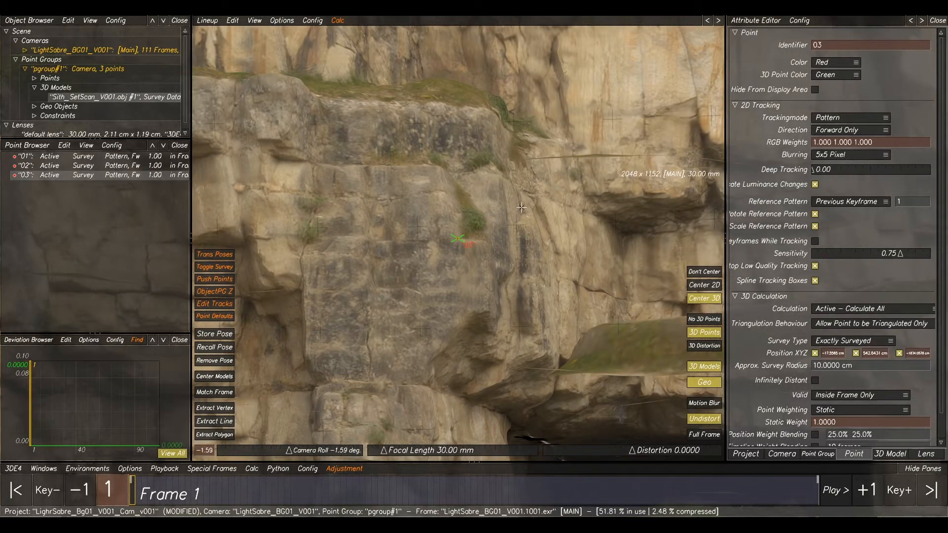
- Create a fourth tracking point at the lower edge of the cliff block above the right cave entrance
{"action": "key", "text": "F1"}
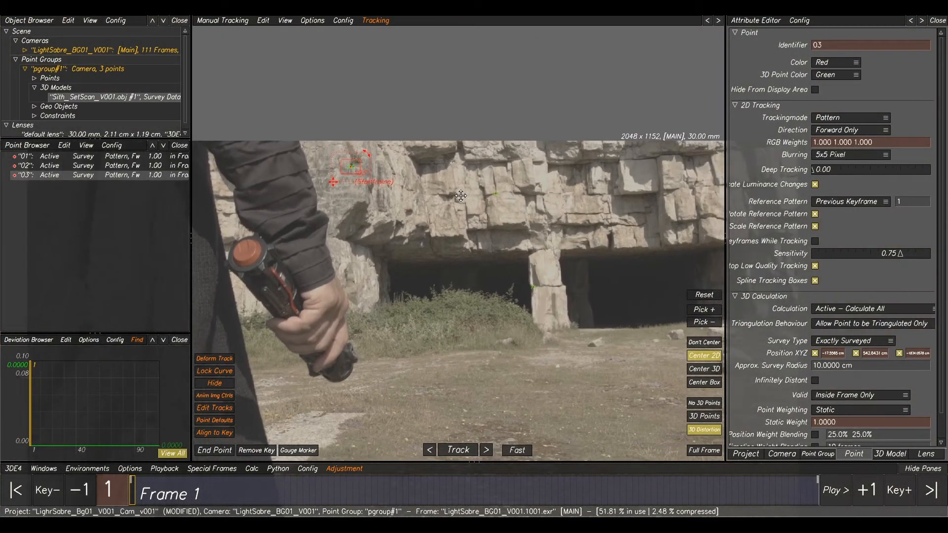
{"action": "scroll", "coordinate": [461, 196], "scroll_direction": "up", "scroll_amount": 5}
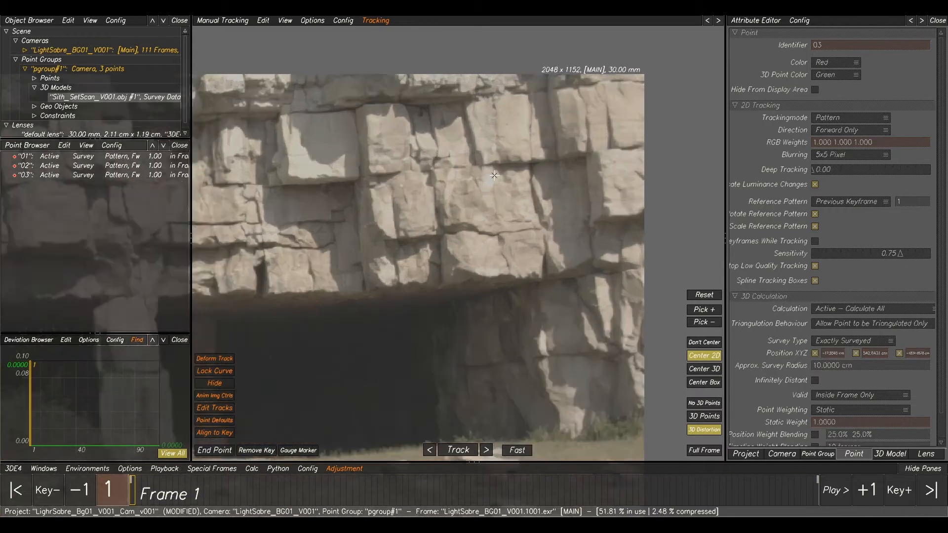
{"action": "scroll", "coordinate": [494, 175], "scroll_direction": "up", "scroll_amount": 2}
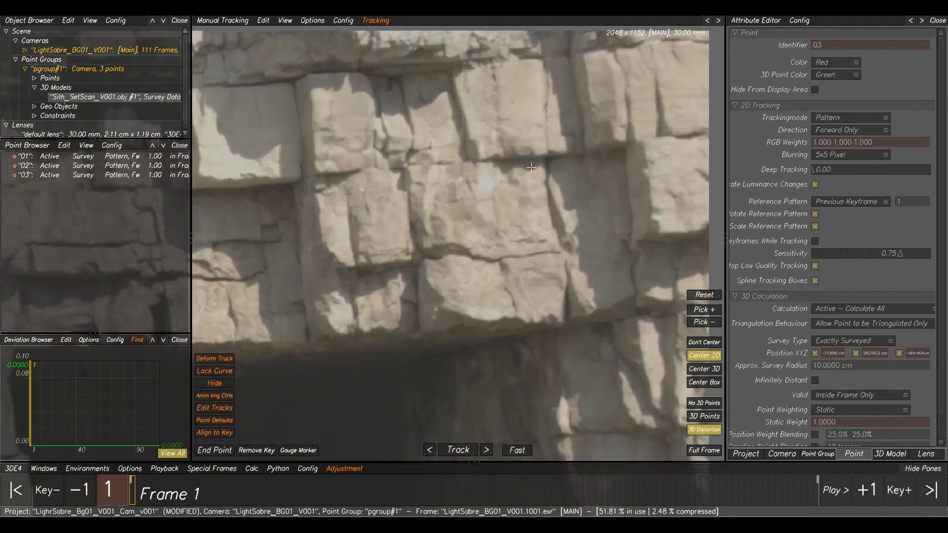
{"action": "left_click", "coordinate": [480, 160], "text": "ctrl"}
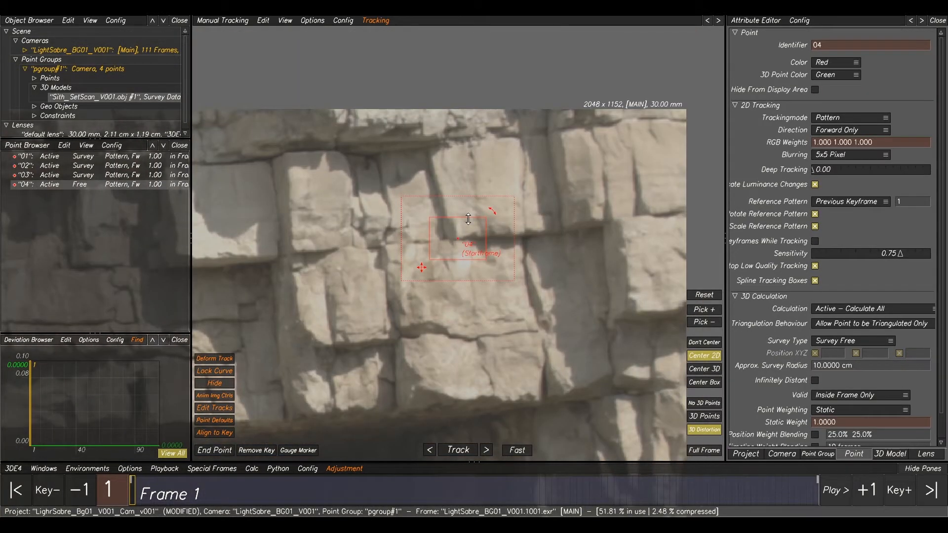
- Try to survey the fourth point by extracting the scan polygon at the matching lower edge of the block
{"action": "key", "text": "F2"}
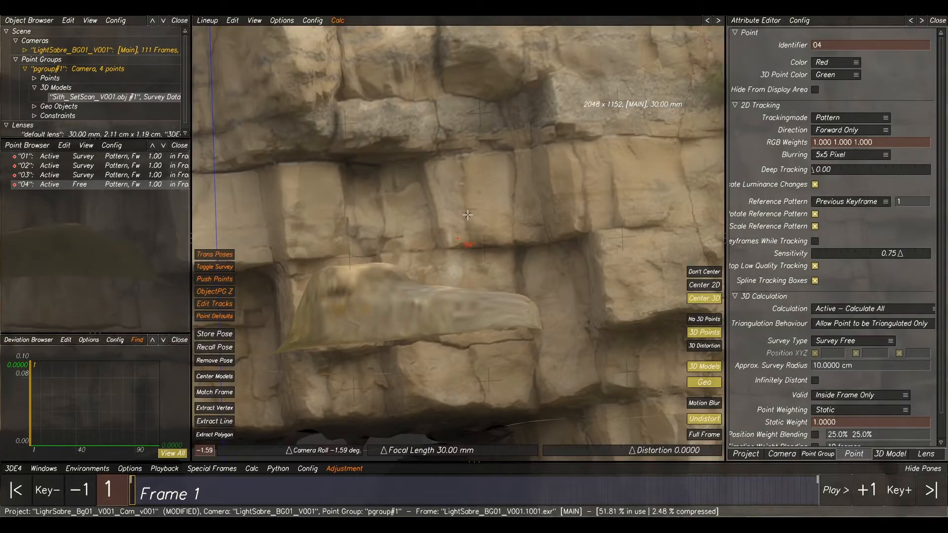
{"action": "key", "text": "F1"}
{"action": "key", "text": "F2"}
{"action": "key", "text": "F1"}
{"action": "key", "text": "F2"}
{"action": "left_click", "coordinate": [208, 437]}
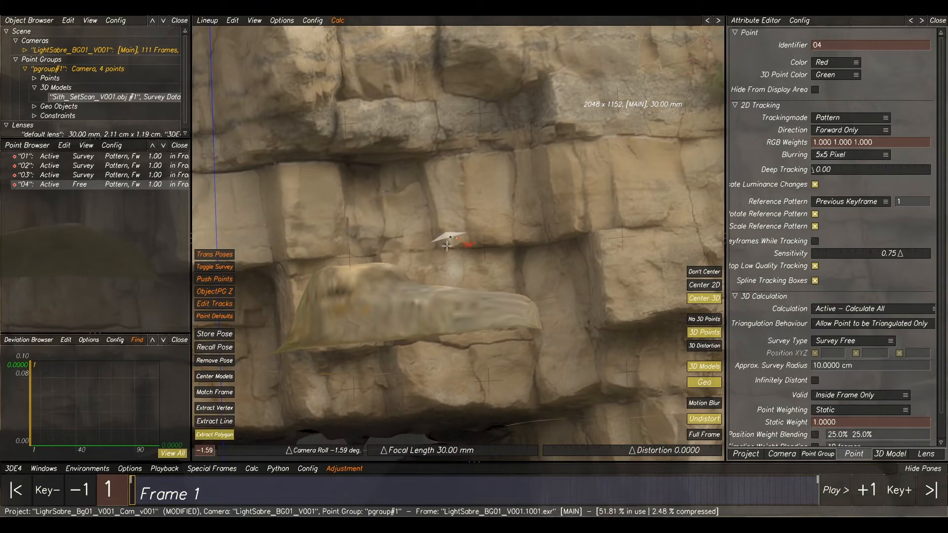
{"action": "left_click", "coordinate": [448, 246]}
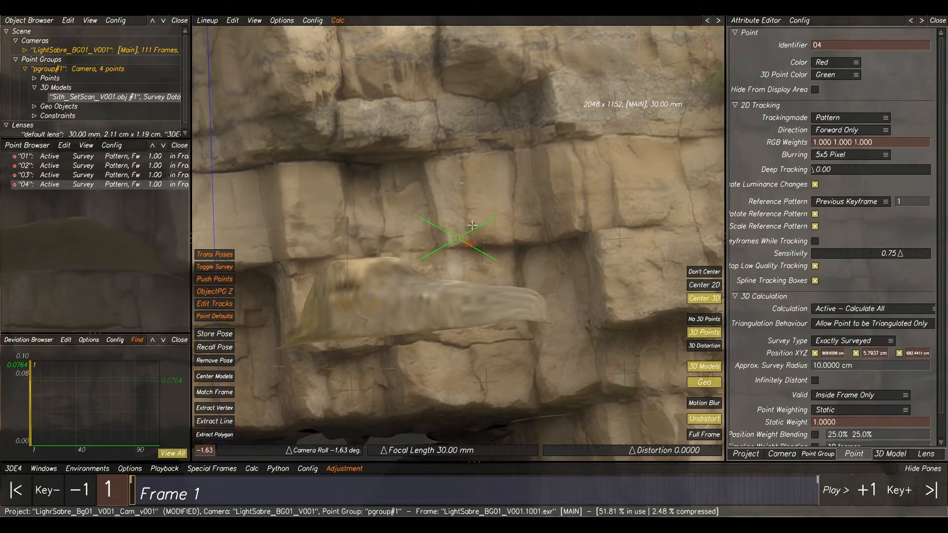
- Set the fourth point's survey type back to Survey Free
{"action": "right_click", "coordinate": [131, 186]}
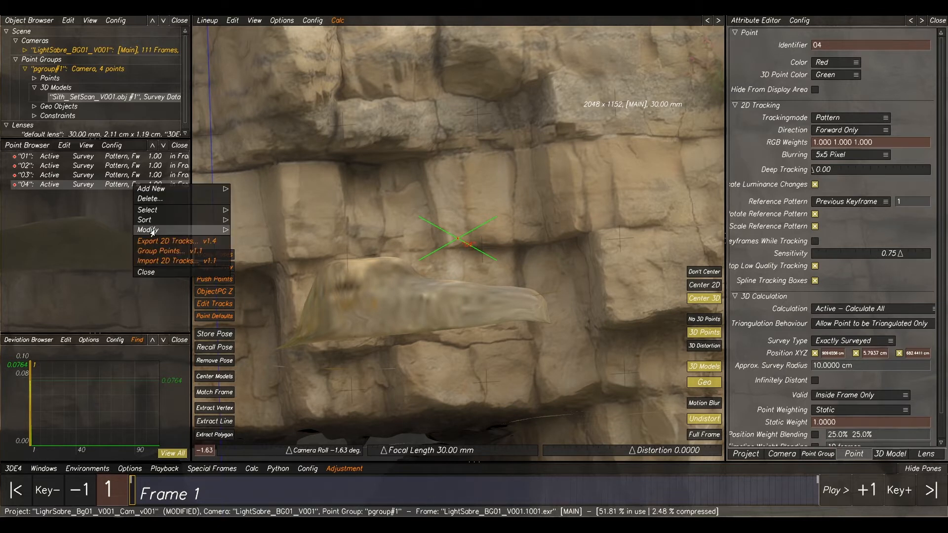
{"action": "mouse_move", "coordinate": [173, 230]}
{"action": "mouse_move", "coordinate": [254, 307]}
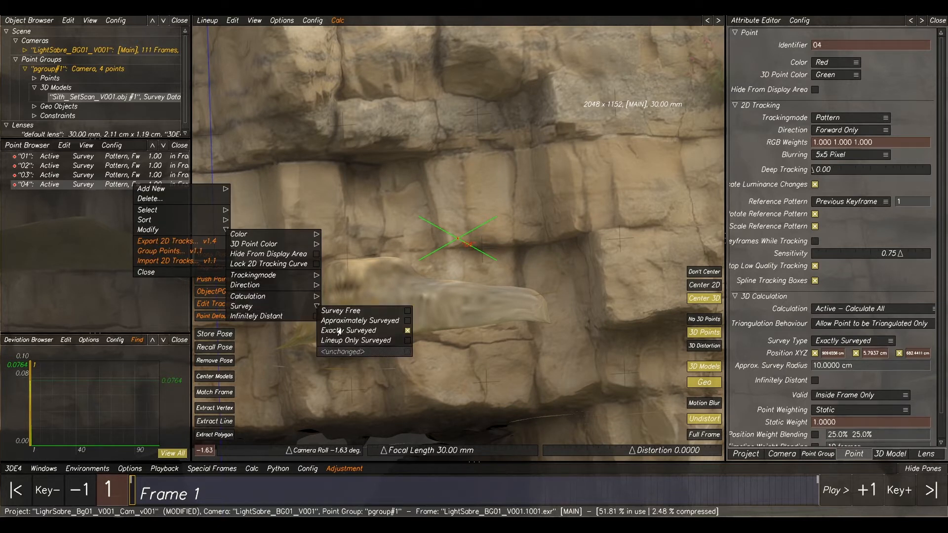
{"action": "left_click", "coordinate": [339, 311]}
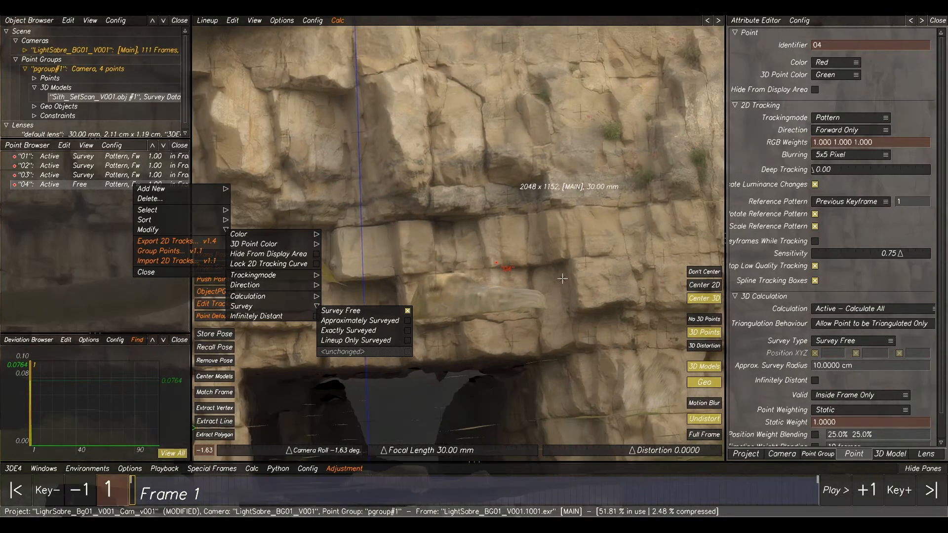
- Survey the fourth point by extracting the scan polygon at the matching lower edge of the cliff block
{"action": "left_click_drag", "start_coordinate": [555, 249], "coordinate": [570, 330]}
{"action": "left_click_drag", "start_coordinate": [505, 231], "coordinate": [485, 280]}
{"action": "scroll", "coordinate": [484, 279], "scroll_direction": "up", "scroll_amount": 3}
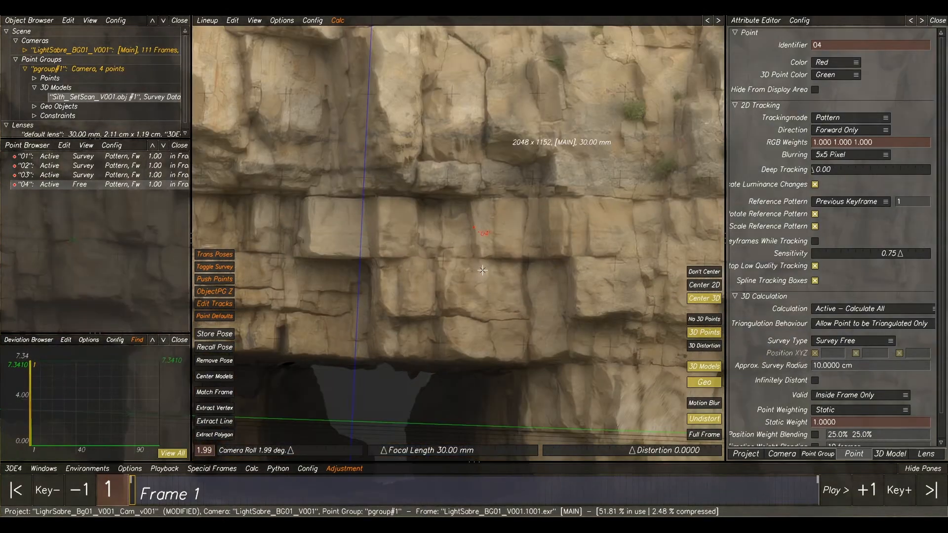
{"action": "scroll", "coordinate": [478, 268], "scroll_direction": "up", "scroll_amount": 3}
{"action": "left_click", "coordinate": [217, 435]}
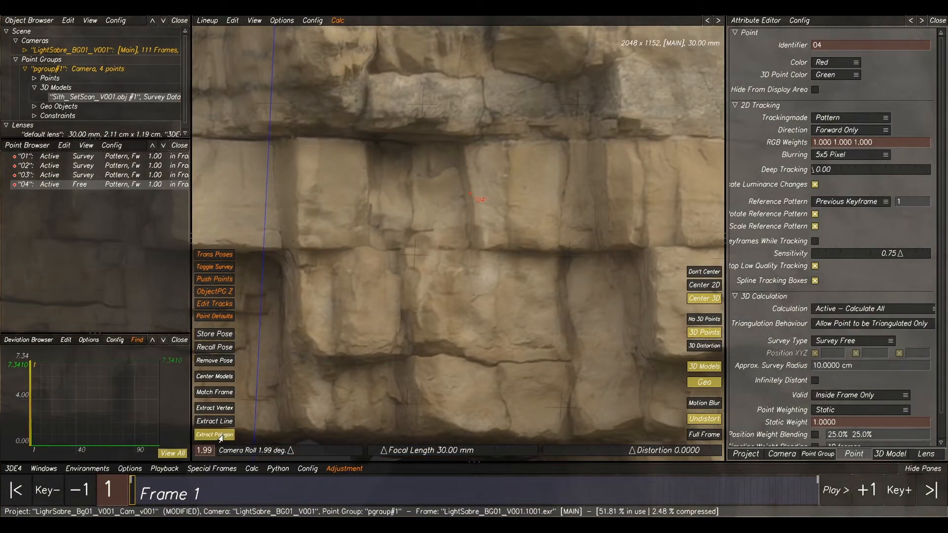
{"action": "left_click", "coordinate": [480, 247]}
{"action": "scroll", "coordinate": [537, 210], "scroll_direction": "down", "scroll_amount": 6}
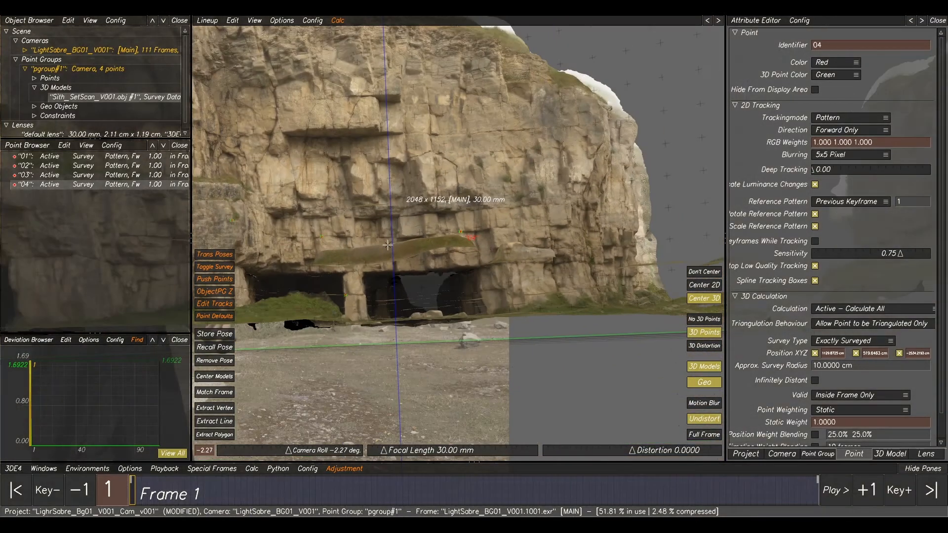
- Compare the plate with the set scan to find a matching feature on the foreground ground
{"action": "scroll", "coordinate": [516, 221], "scroll_direction": "up", "scroll_amount": 3}
{"action": "left_click_drag", "start_coordinate": [589, 267], "coordinate": [574, 464], "text": "alt"}
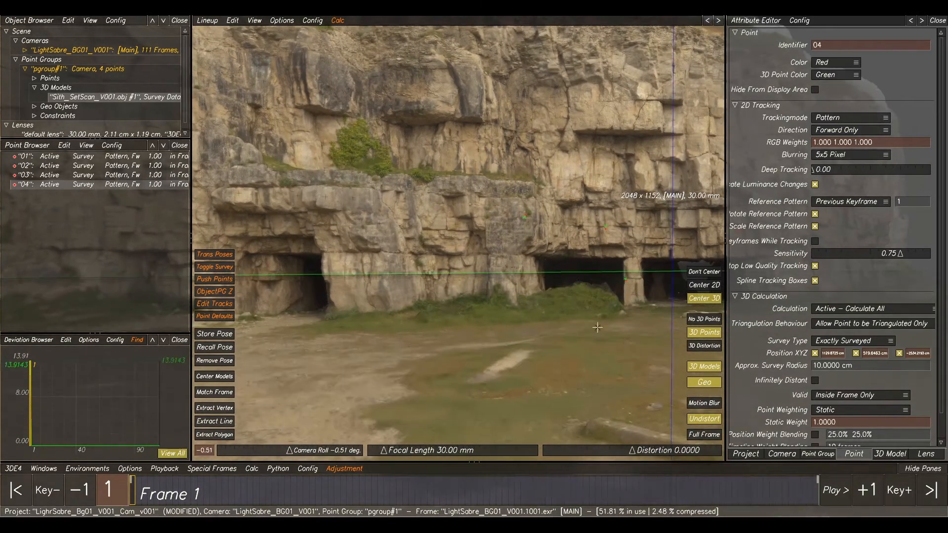
{"action": "middle_click_drag", "start_coordinate": [627, 231], "coordinate": [543, 193]}
{"action": "left_click_drag", "start_coordinate": [519, 248], "coordinate": [514, 302], "text": "alt"}
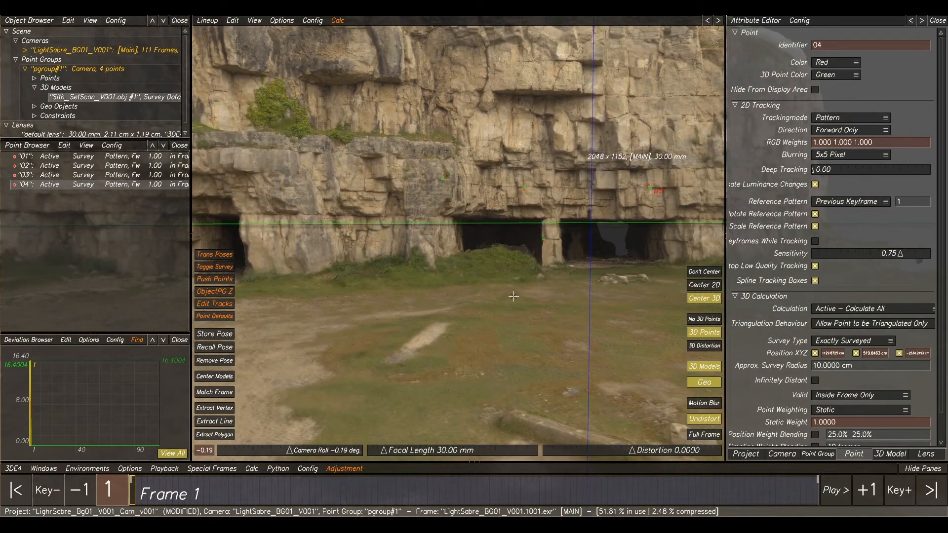
{"action": "key", "text": "F2"}
{"action": "scroll", "coordinate": [428, 321], "scroll_direction": "up", "scroll_amount": 3}
{"action": "middle_click_drag", "start_coordinate": [510, 321], "coordinate": [368, 275]}
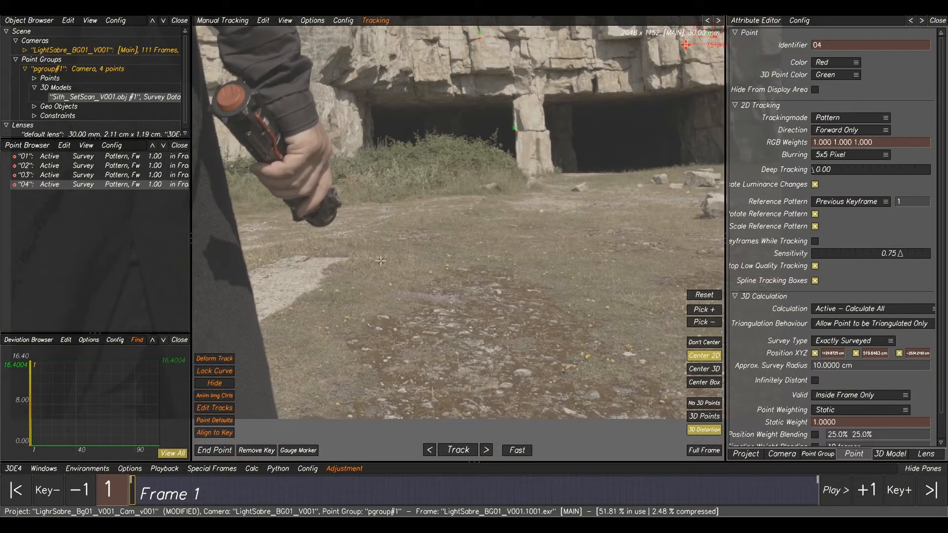
{"action": "key", "text": "F5"}
{"action": "key", "text": "F4"}
{"action": "key", "text": "F5"}
{"action": "key", "text": "F4"}
{"action": "scroll", "coordinate": [329, 256], "scroll_direction": "up", "scroll_amount": 3}
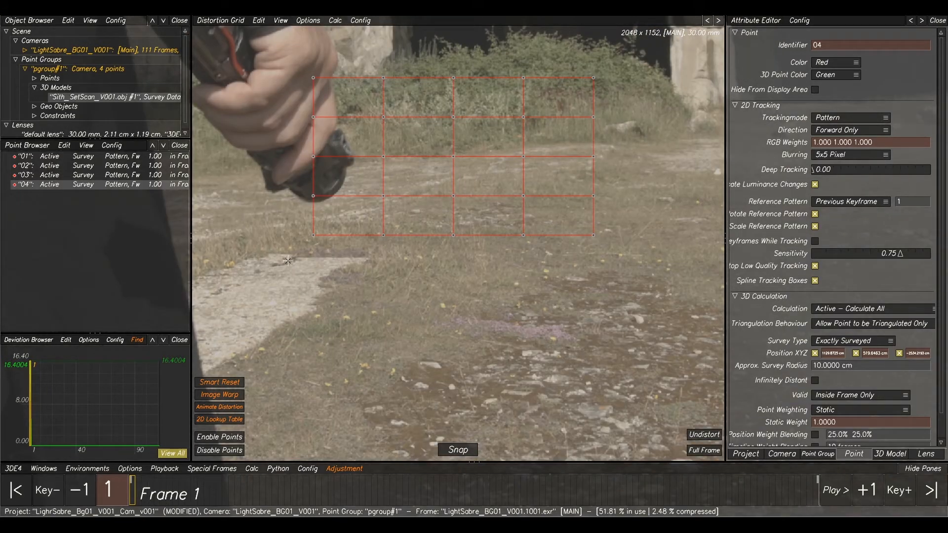
{"action": "key", "text": "F5"}
{"action": "key", "text": "F4"}
{"action": "key", "text": "F5"}
{"action": "key", "text": "F4"}
{"action": "key", "text": "F5"}
{"action": "key", "text": "F4"}
{"action": "key", "text": "F5"}
{"action": "key", "text": "F4"}
{"action": "key", "text": "F5"}
{"action": "key", "text": "F4"}
- Create a fifth tracking point at the far end of the pale ground slab and survey it by extracting the matching scan polygon
{"action": "key", "text": "F1"}
{"action": "left_click", "coordinate": [287, 259], "text": "ctrl"}
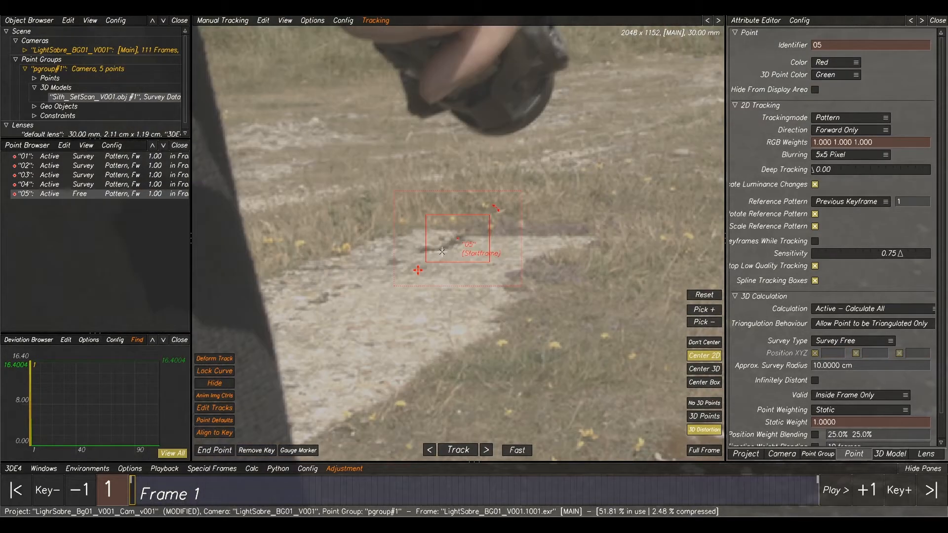
{"action": "key", "text": "F5"}
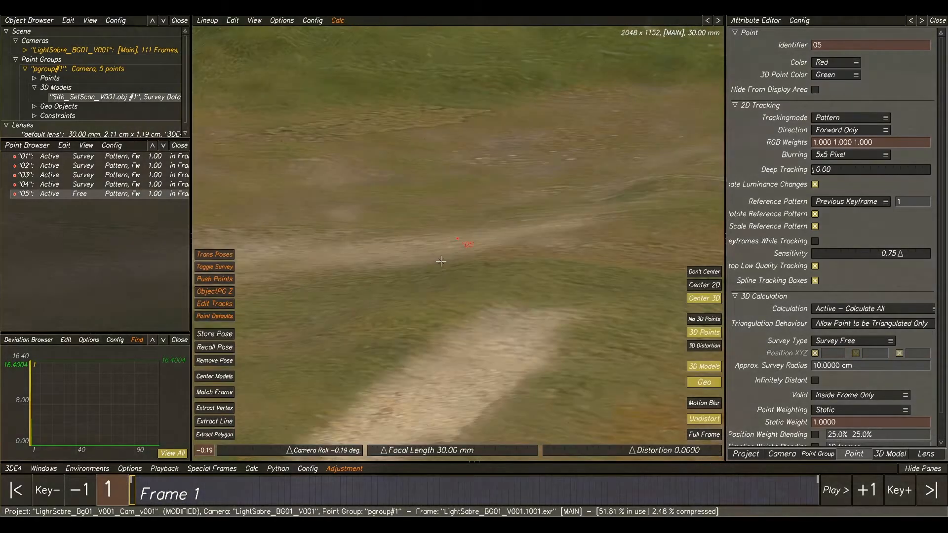
{"action": "left_click", "coordinate": [218, 435]}
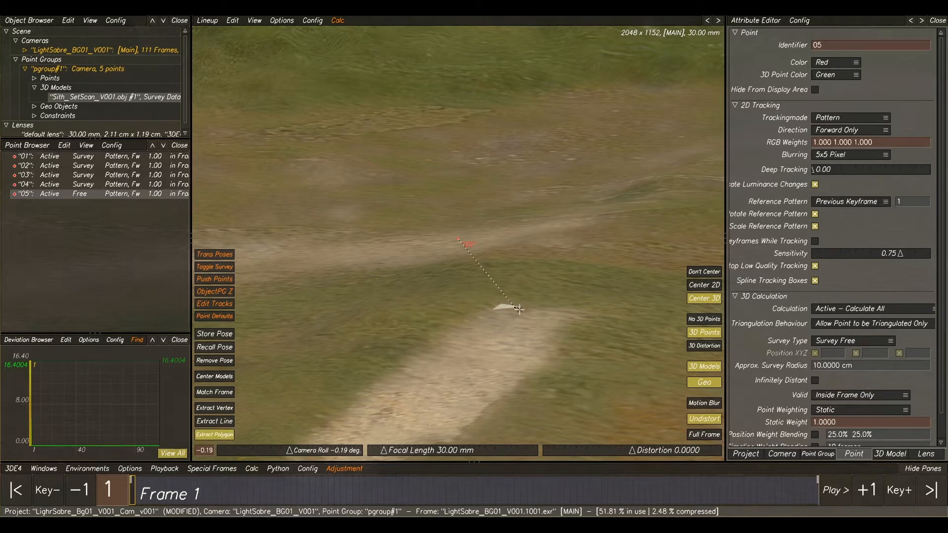
{"action": "left_click", "coordinate": [520, 310]}
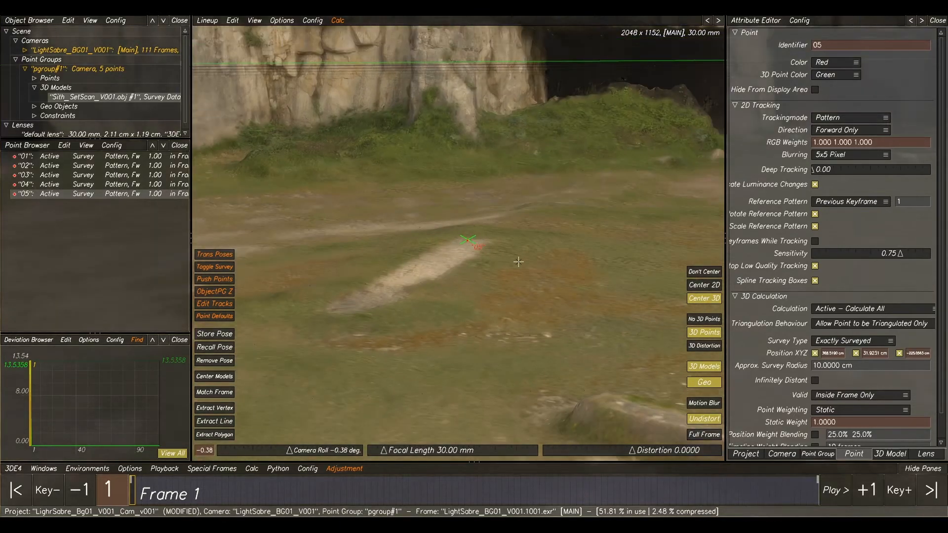
- Compare the plate with the scan around the cave entrances to find another matching feature
{"action": "key", "text": "F2"}
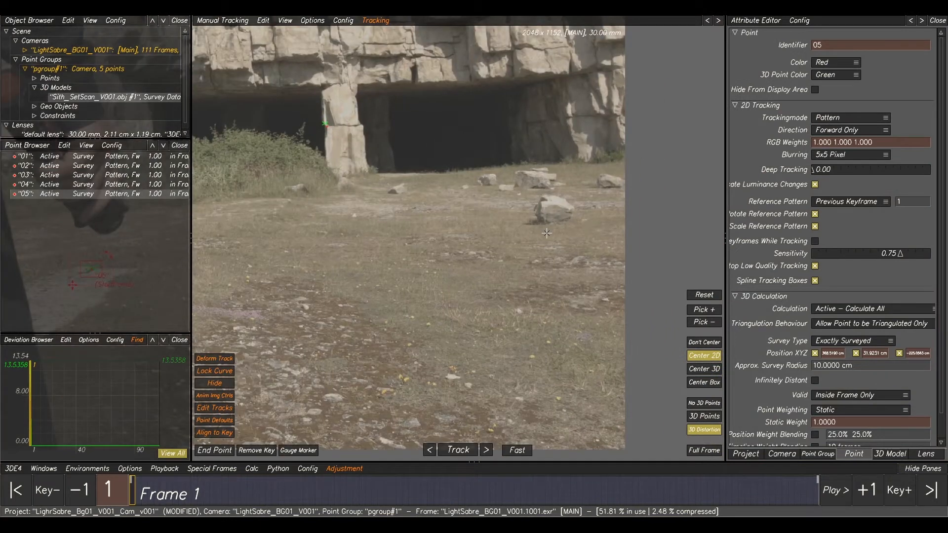
{"action": "key", "text": "F5"}
{"action": "key", "text": "F2"}
{"action": "key", "text": "F5"}
{"action": "key", "text": "F2"}
{"action": "key", "text": "F5"}
{"action": "key", "text": "F2"}
{"action": "key", "text": "F5"}
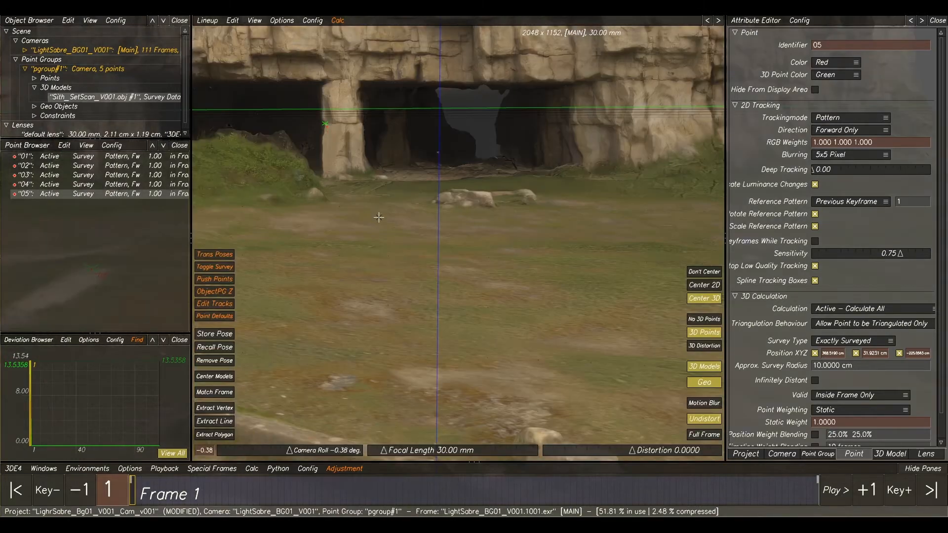
{"action": "key", "text": "F2"}
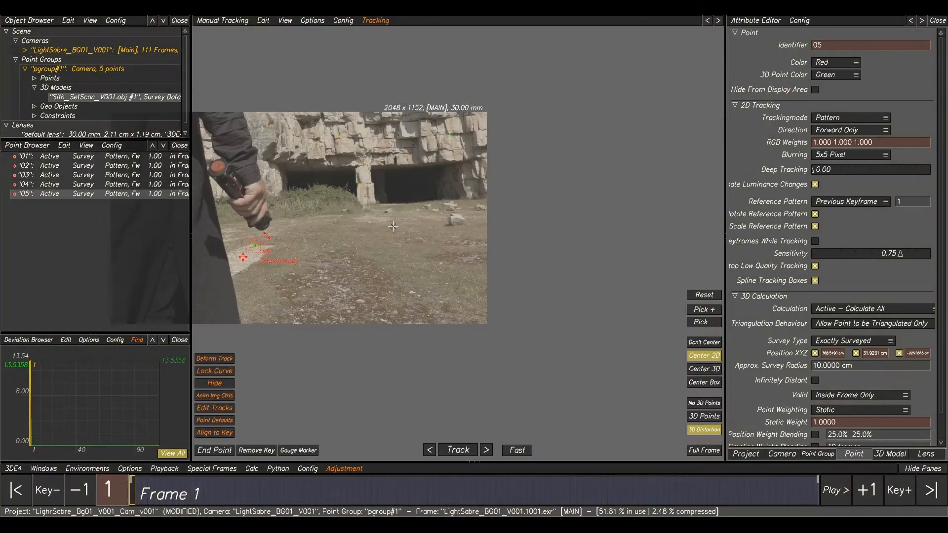
{"action": "key", "text": "F5"}
{"action": "key", "text": "F2"}
- Create a sixth tracking point at the upper end of the dark vertical crack above the right cave entrance
{"action": "scroll", "coordinate": [386, 158], "scroll_direction": "up", "scroll_amount": 3}
{"action": "scroll", "coordinate": [420, 153], "scroll_direction": "up", "scroll_amount": 5}
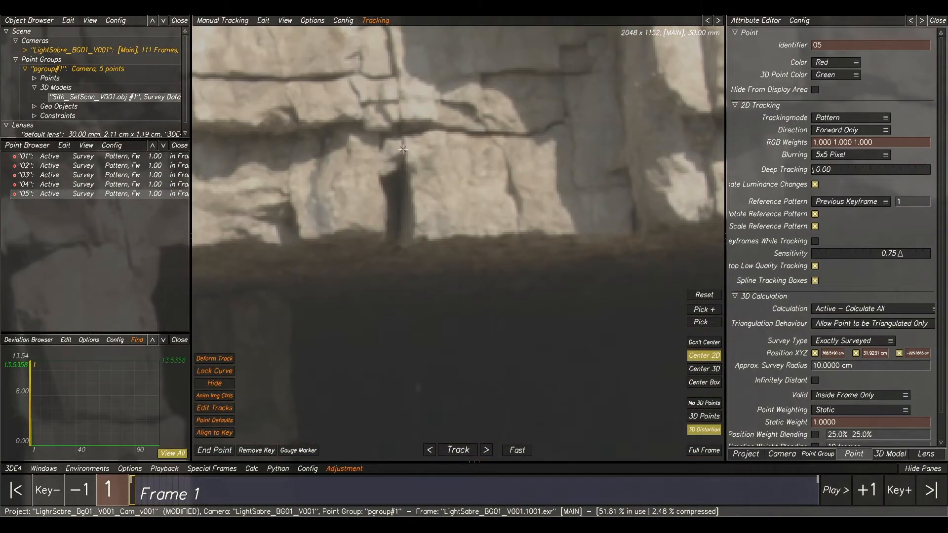
{"action": "left_click", "coordinate": [404, 149], "text": "ctrl"}
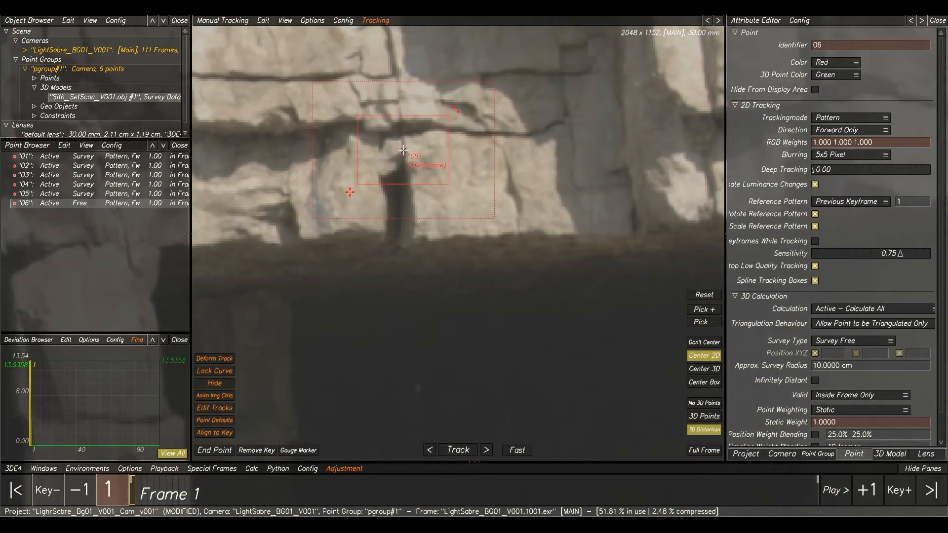
- Survey the sixth point by extracting the scan polygon at the matching upper end of the crack
{"action": "key", "text": "F3"}
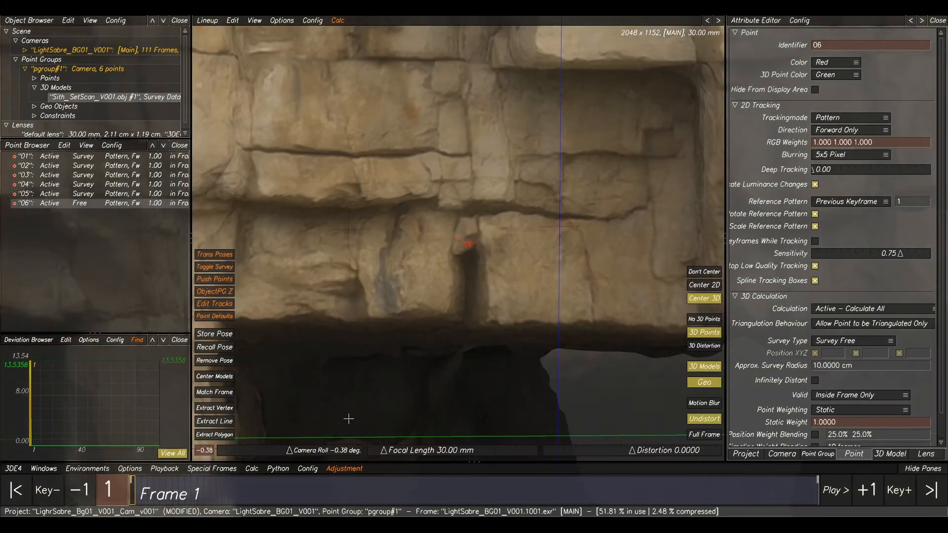
{"action": "left_click", "coordinate": [212, 435]}
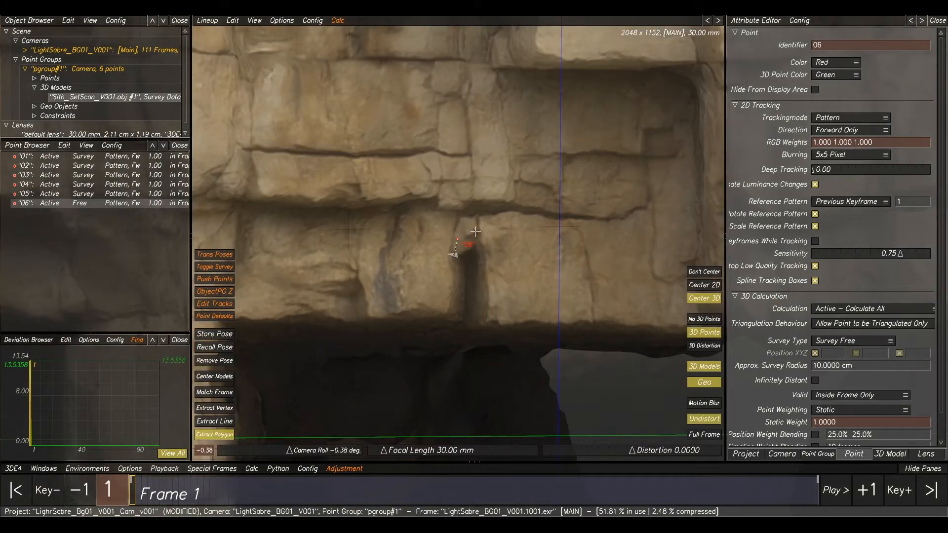
{"action": "left_click_drag", "start_coordinate": [477, 232], "coordinate": [476, 233]}
{"action": "scroll", "coordinate": [486, 242], "scroll_direction": "down", "scroll_amount": 8}
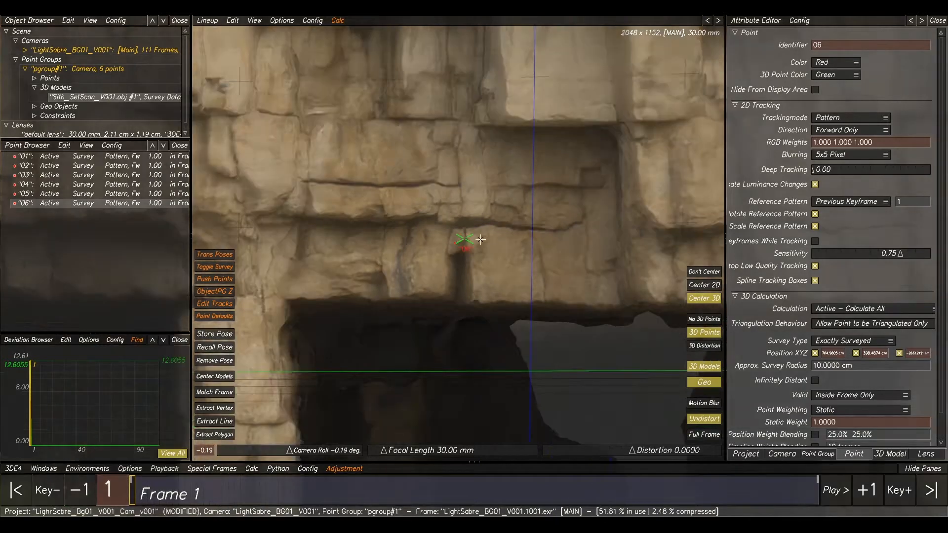
- Calculate the whole project from scratch and use the result
{"action": "key", "text": "alt+c"}
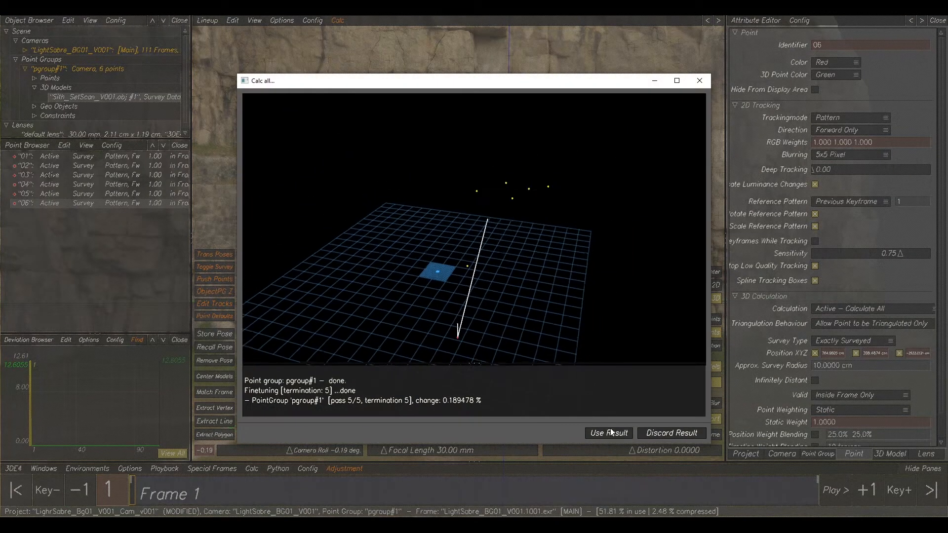
{"action": "left_click", "coordinate": [599, 424]}
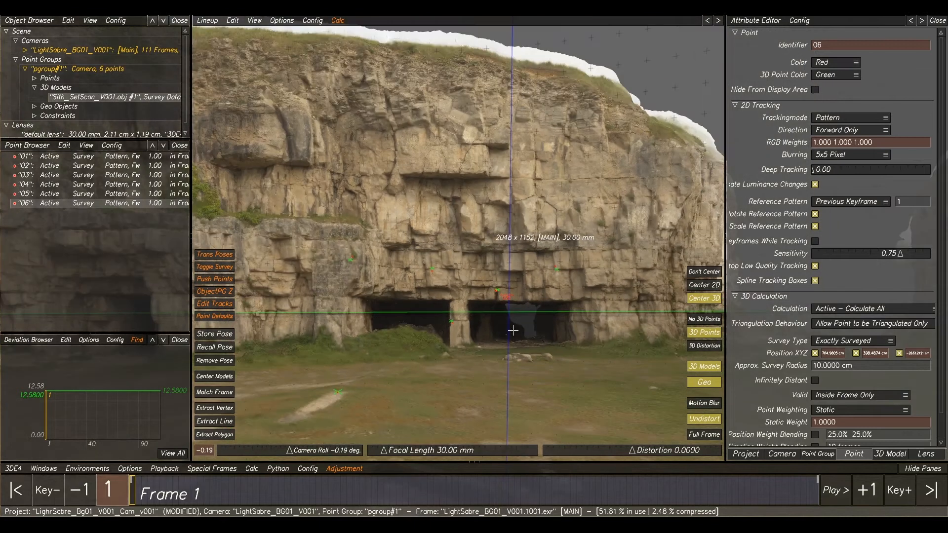
{"action": "middle_click_drag", "start_coordinate": [613, 407], "coordinate": [620, 361]}
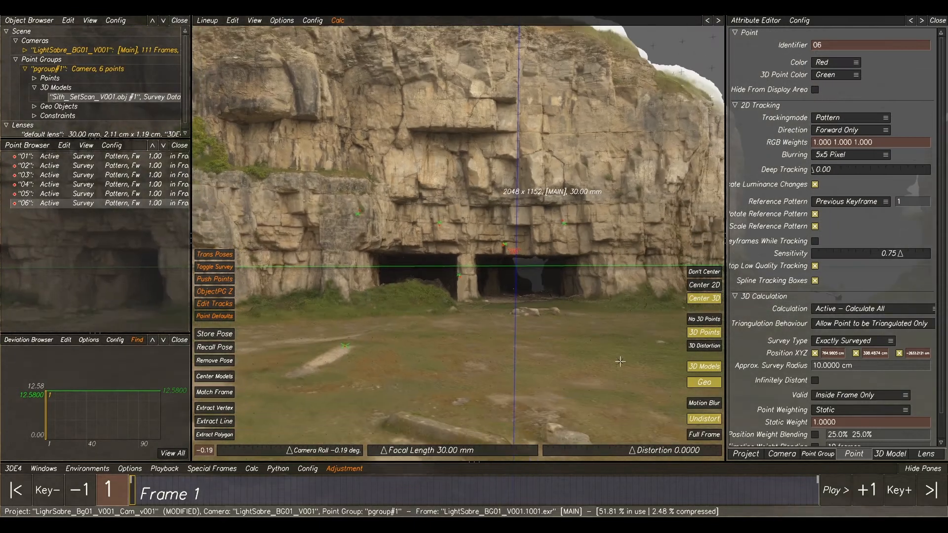
- Toggle the 3D models to compare the scan with the plate, leaving them hidden
{"action": "left_click", "coordinate": [691, 370]}
{"action": "left_click", "coordinate": [695, 370]}
{"action": "left_click", "coordinate": [698, 370]}
{"action": "left_click", "coordinate": [697, 370]}
{"action": "left_click", "coordinate": [698, 370]}
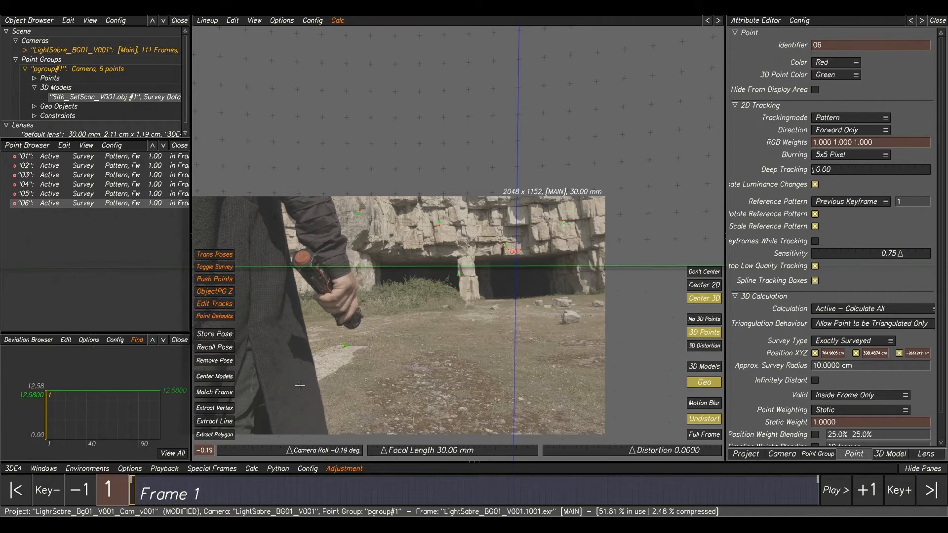
- Set the default lens's focal length to Adjust
{"action": "left_click", "coordinate": [927, 454]}
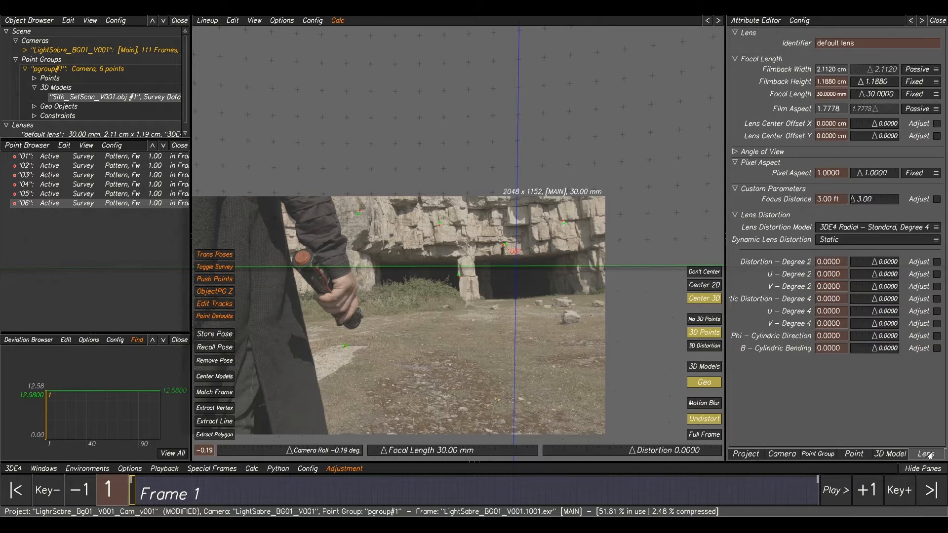
{"action": "left_click", "coordinate": [919, 94]}
{"action": "left_click", "coordinate": [923, 106]}
- Open the Parameter Adjustment window and place it over the lineup view
{"action": "left_click", "coordinate": [43, 469]}
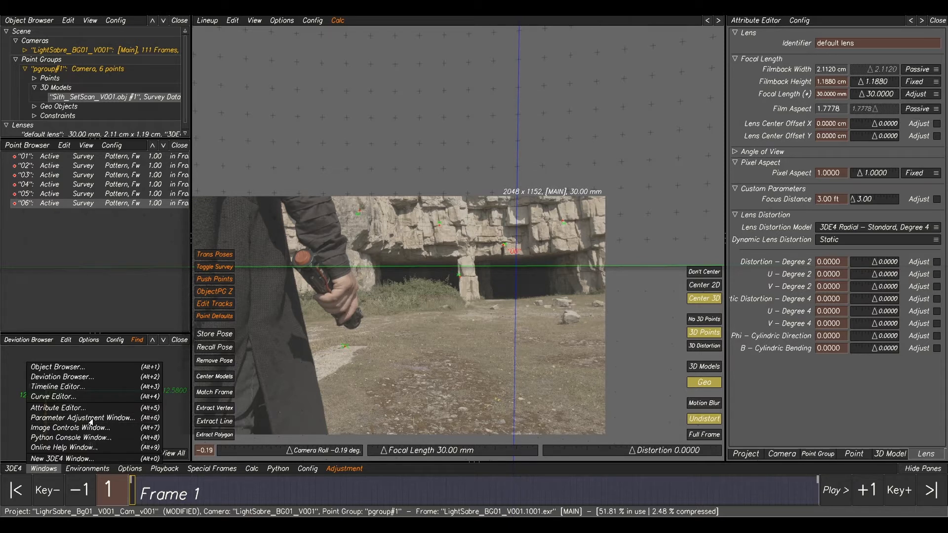
{"action": "left_click", "coordinate": [425, 525]}
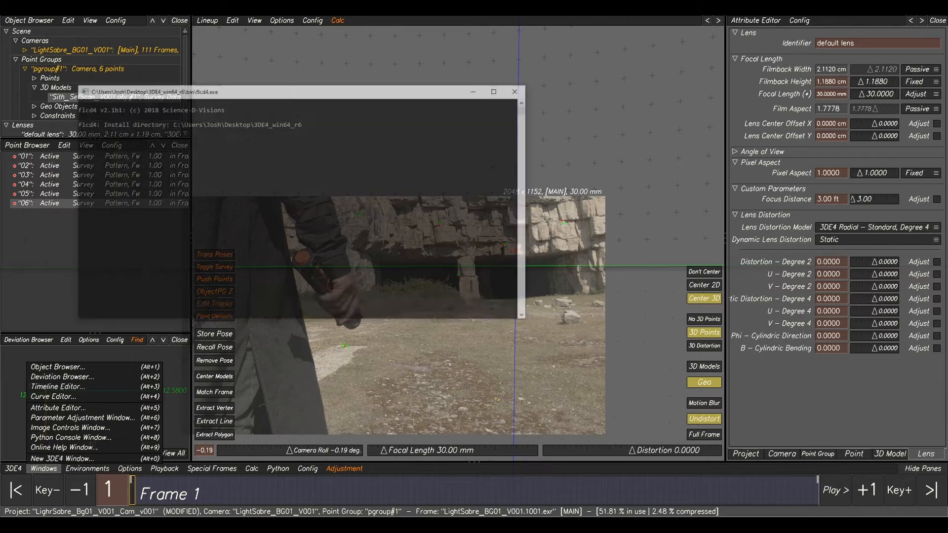
{"action": "left_click", "coordinate": [424, 525]}
{"action": "mouse_move", "coordinate": [425, 525]}
{"action": "left_click", "coordinate": [531, 486]}
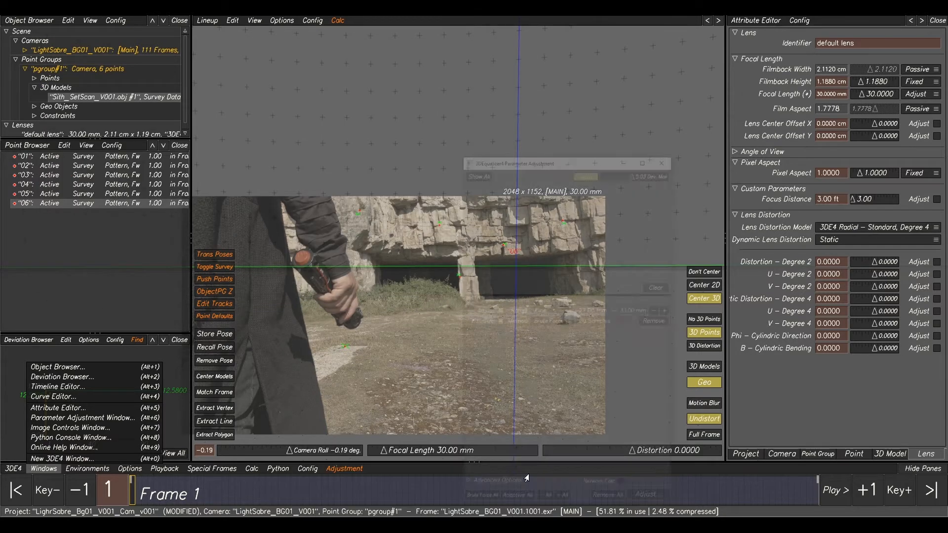
{"action": "left_click_drag", "start_coordinate": [600, 82], "coordinate": [572, 65]}
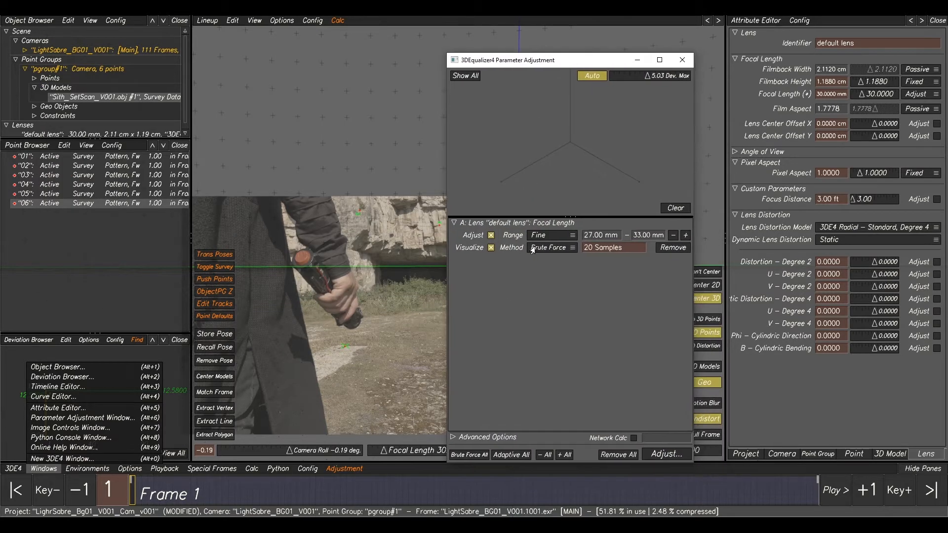
- Run the focal length adjustment with the Wide range and transfer the best result's parameters into the project
{"action": "left_click", "coordinate": [546, 237]}
{"action": "left_click", "coordinate": [552, 228]}
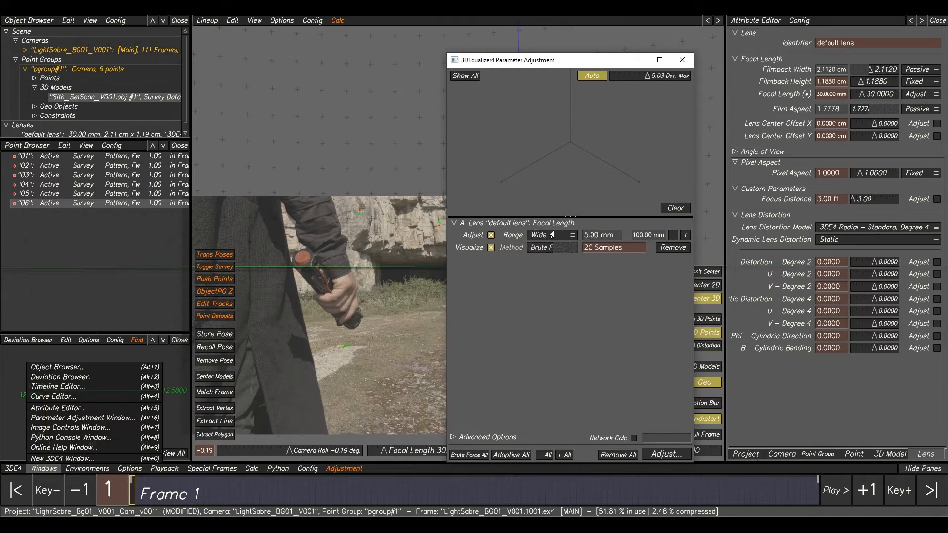
{"action": "left_click", "coordinate": [663, 455]}
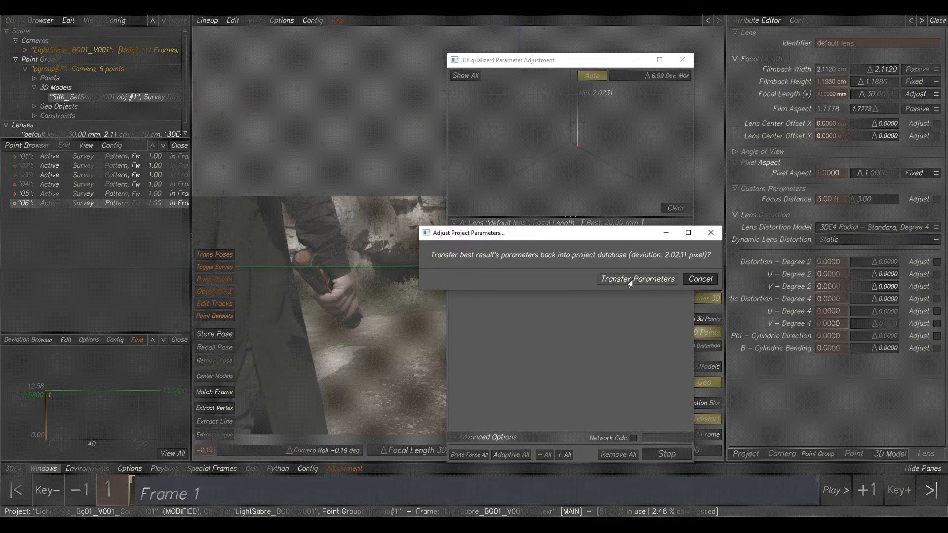
{"action": "left_click", "coordinate": [631, 280]}
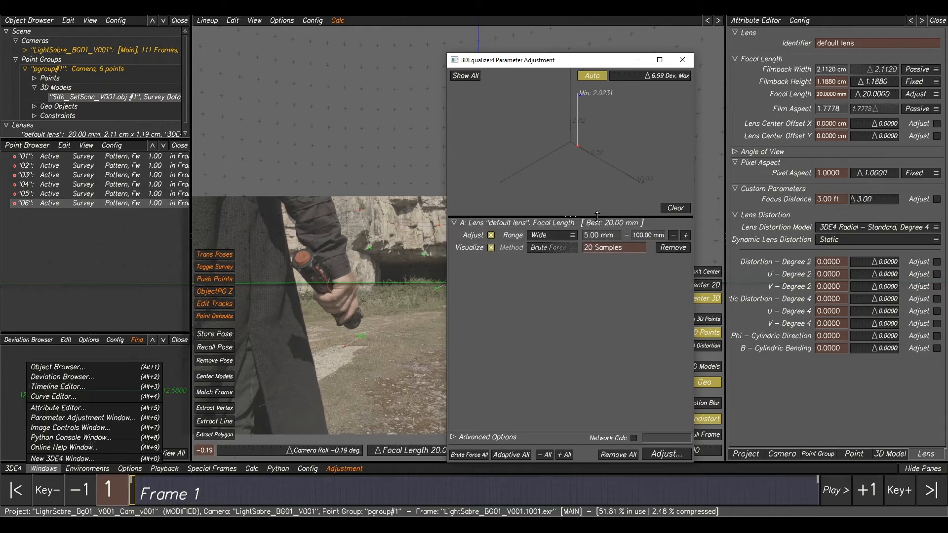
- Run the focal length adjustment with the Fine range and Adaptive method on a cleared graph, and transfer the best result's parameters
{"action": "left_click", "coordinate": [559, 235]}
{"action": "left_click", "coordinate": [559, 247]}
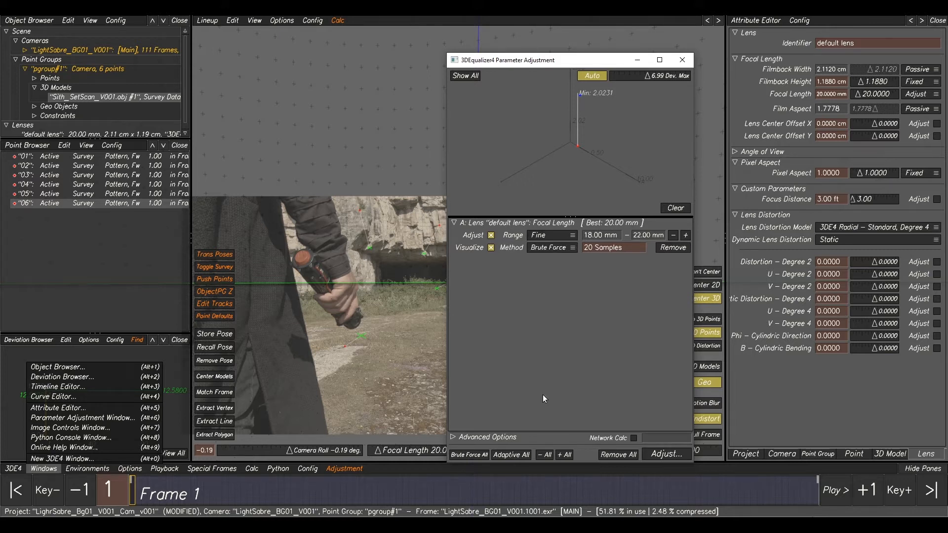
{"action": "left_click", "coordinate": [512, 455]}
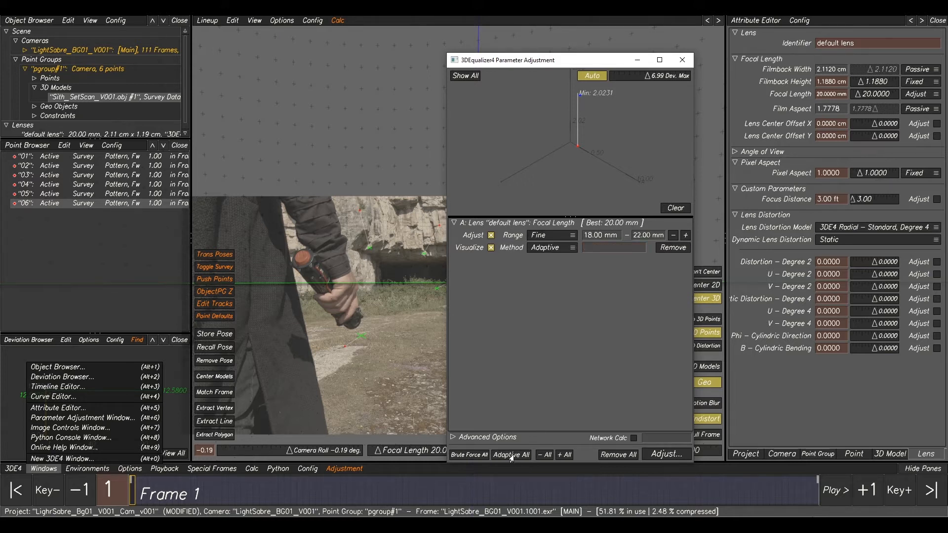
{"action": "left_click", "coordinate": [671, 210]}
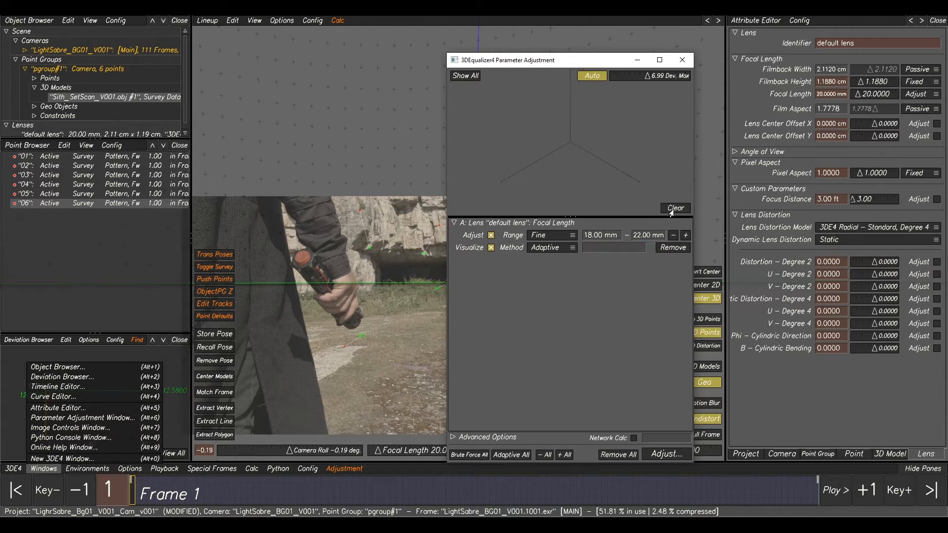
{"action": "left_click", "coordinate": [656, 451]}
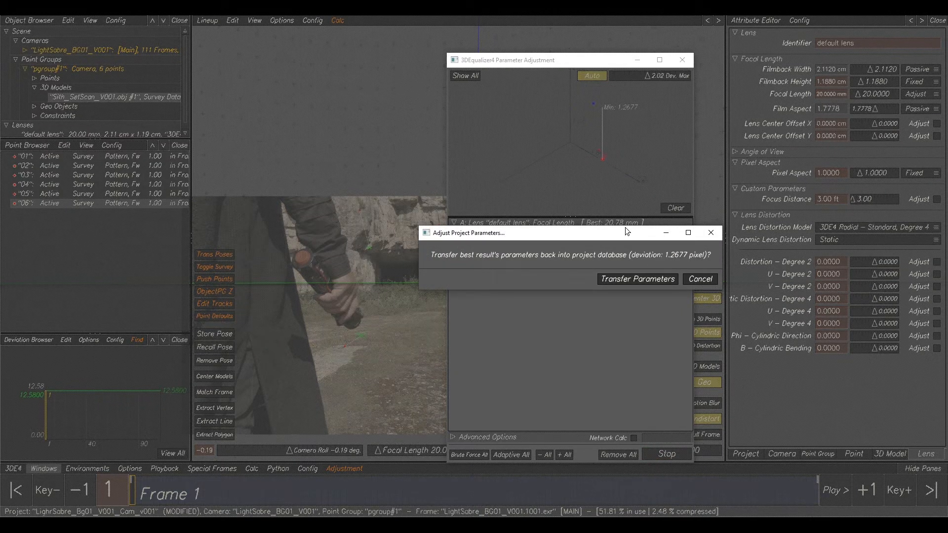
{"action": "left_click", "coordinate": [638, 280]}
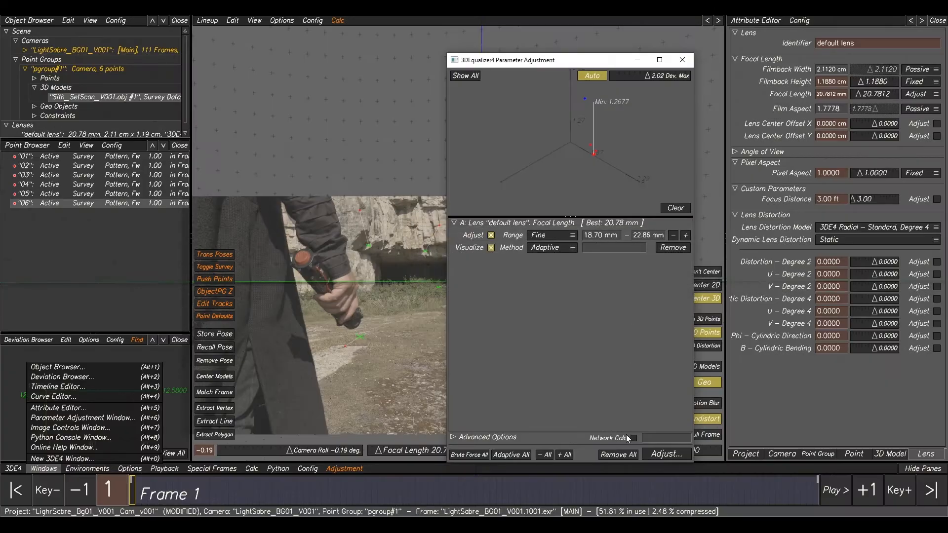
- Remove all parameters from the Parameter Adjustment window and try to run the adjustment
{"action": "left_click", "coordinate": [618, 454]}
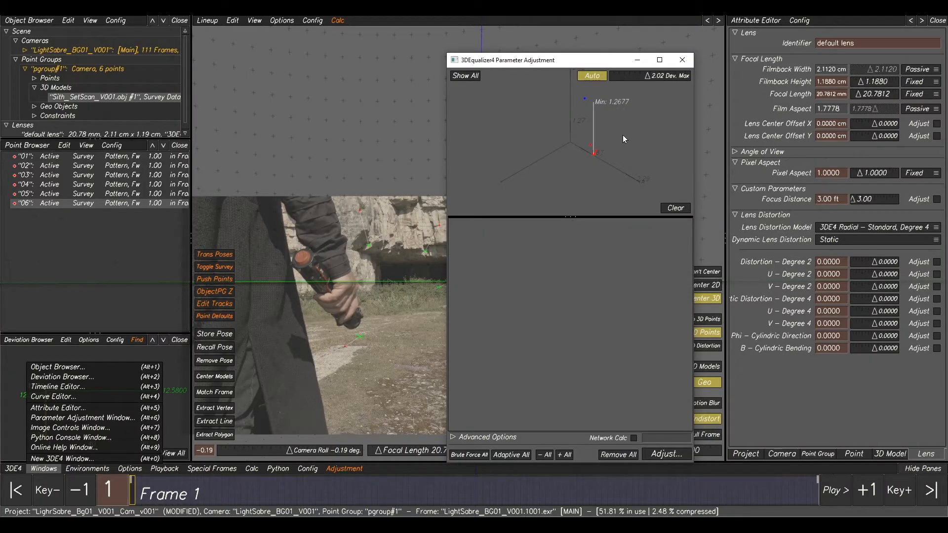
{"action": "left_click", "coordinate": [669, 458]}
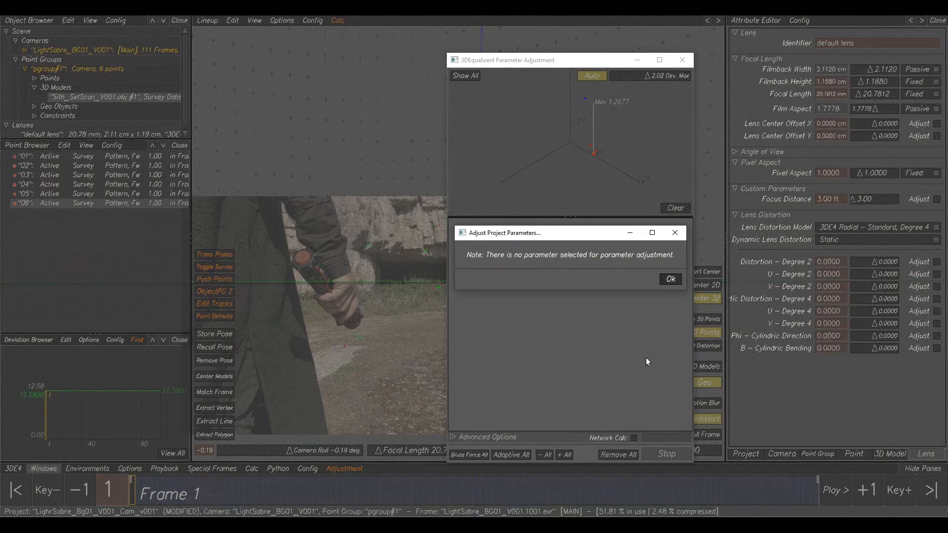
{"action": "left_click", "coordinate": [670, 278]}
- Set the lens's focal length back to Adjust and rerun the Fine-range adjustment with the Adaptive method, transferring the best parameters
{"action": "left_click", "coordinate": [919, 95]}
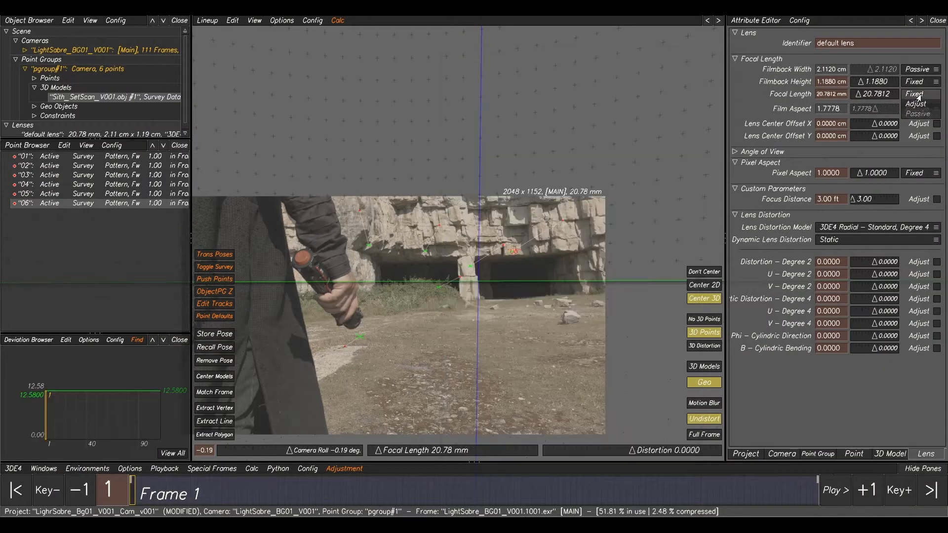
{"action": "left_click", "coordinate": [916, 104]}
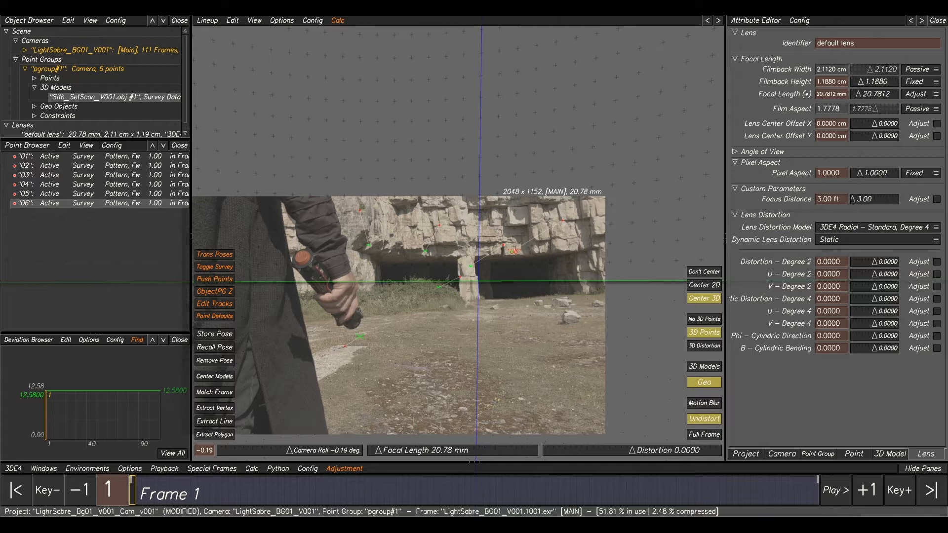
{"action": "left_click", "coordinate": [521, 482]}
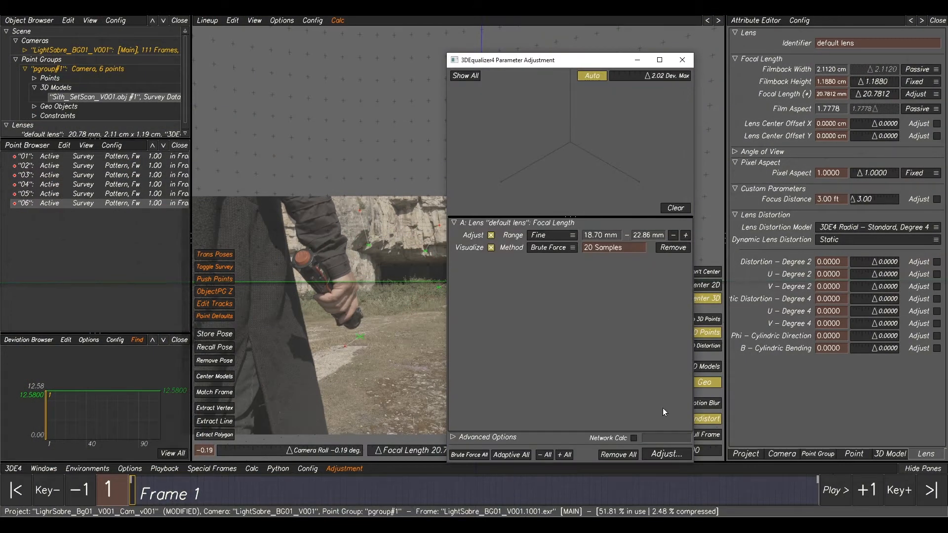
{"action": "left_click", "coordinate": [541, 248]}
{"action": "left_click", "coordinate": [543, 257]}
{"action": "left_click", "coordinate": [661, 454]}
{"action": "left_click", "coordinate": [632, 278]}
- Recalculate the whole project, use the result and show the 3D models over the plate
{"action": "key", "text": "alt+c"}
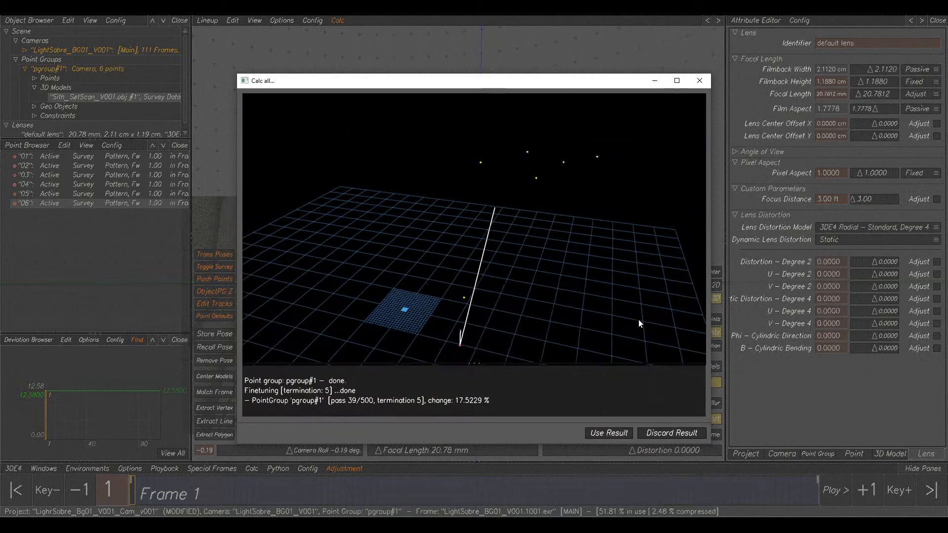
{"action": "left_click", "coordinate": [623, 433]}
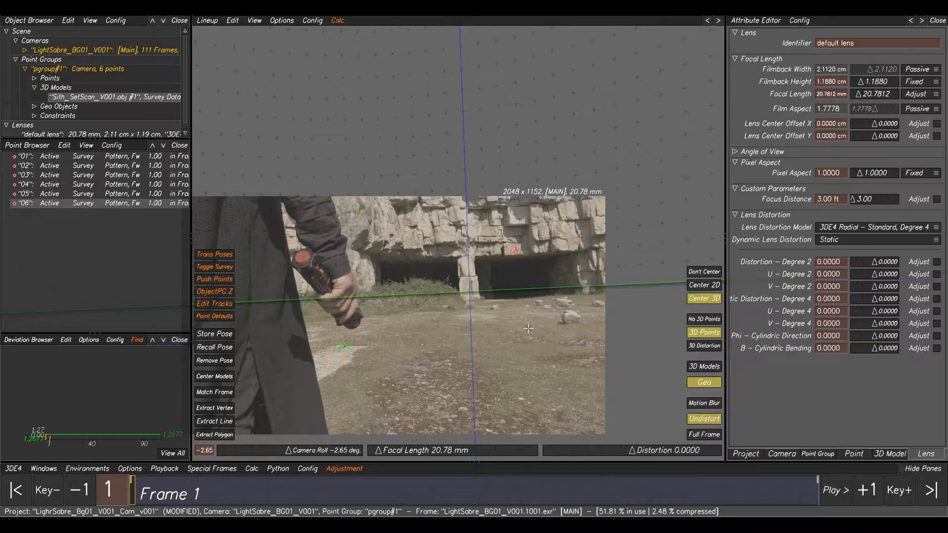
{"action": "left_click", "coordinate": [709, 369]}
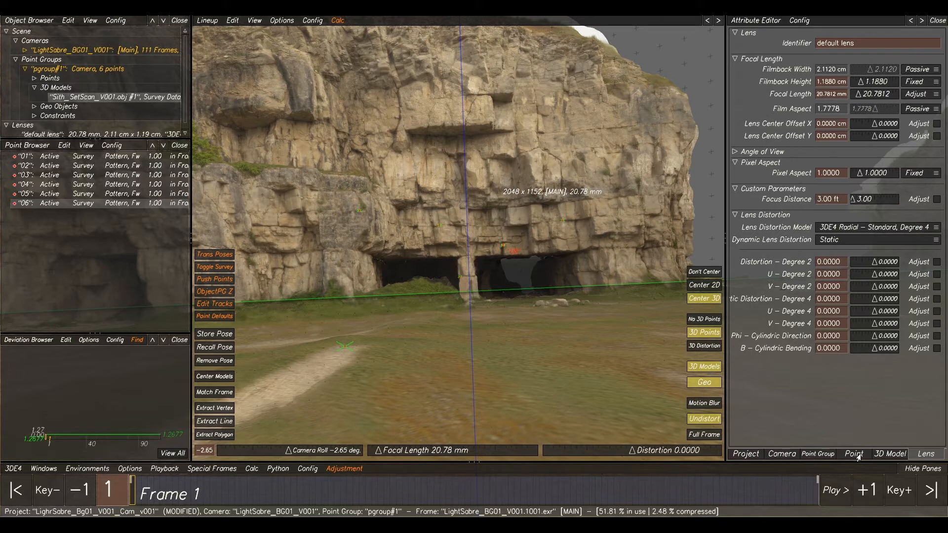
- Set the Sith_SetScan_V001.obj model to render with lines instead of polygons
{"action": "left_click", "coordinate": [890, 453]}
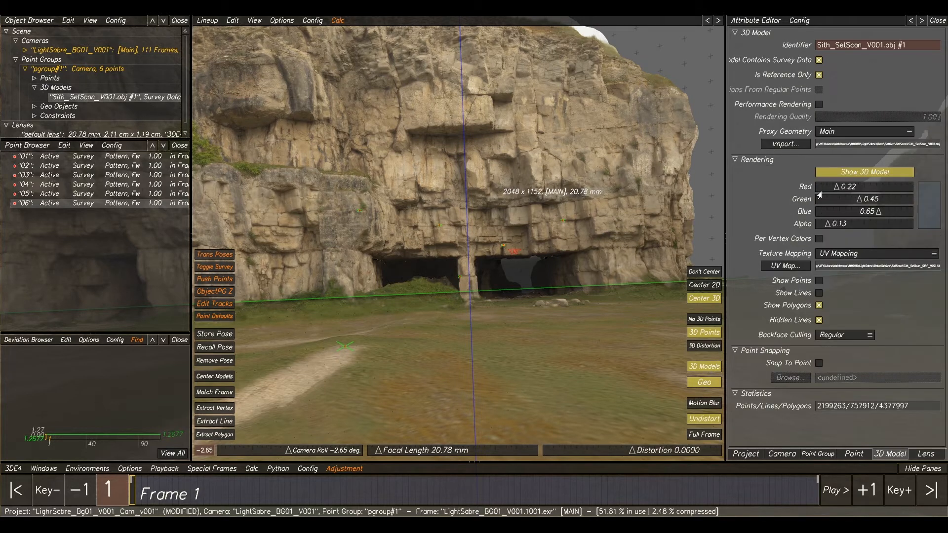
{"action": "left_click", "coordinate": [818, 293]}
{"action": "left_click", "coordinate": [818, 305]}
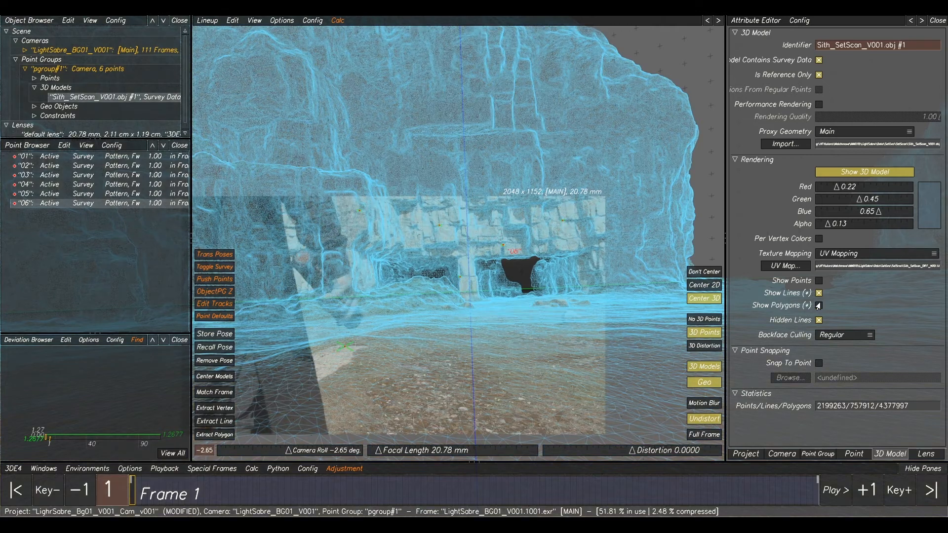
- Toggle the wireframe set scan and inspect its alignment with the cave openings, pillar, rock face and ground in the plate
{"action": "scroll", "coordinate": [439, 229], "scroll_direction": "up", "scroll_amount": 3}
{"action": "scroll", "coordinate": [519, 284], "scroll_direction": "down", "scroll_amount": 2}
{"action": "middle_click_drag", "start_coordinate": [522, 296], "coordinate": [481, 232]}
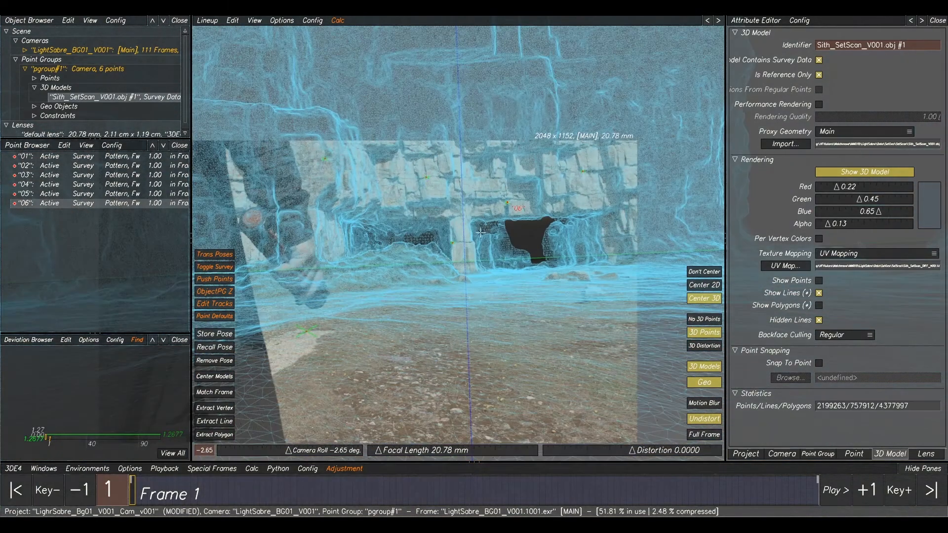
{"action": "left_click", "coordinate": [692, 370]}
{"action": "left_click", "coordinate": [693, 369]}
{"action": "left_click", "coordinate": [693, 369]}
{"action": "left_click", "coordinate": [693, 369]}
{"action": "left_click", "coordinate": [693, 369]}
{"action": "left_click", "coordinate": [694, 368]}
{"action": "left_click", "coordinate": [694, 368]}
{"action": "left_click", "coordinate": [694, 368]}
{"action": "scroll", "coordinate": [593, 266], "scroll_direction": "up", "scroll_amount": 5}
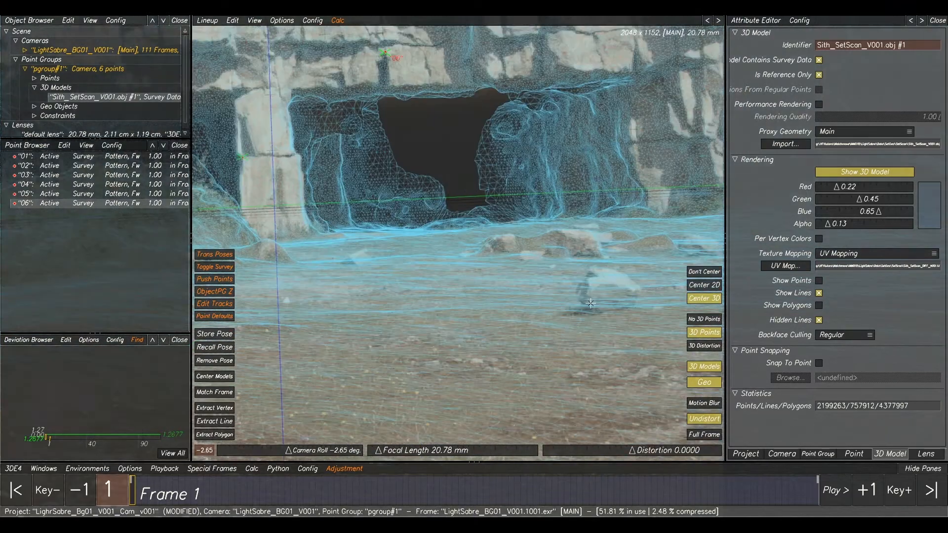
{"action": "scroll", "coordinate": [594, 265], "scroll_direction": "down", "scroll_amount": 5}
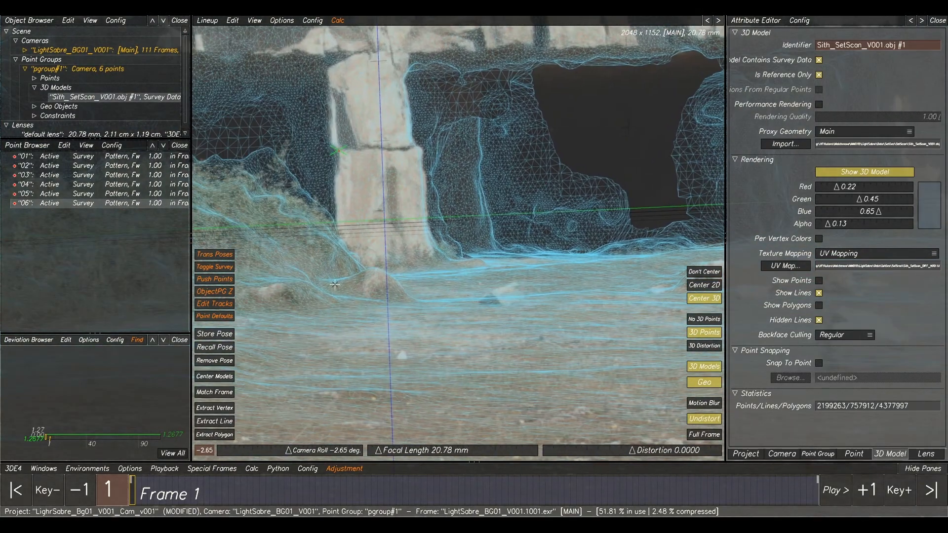
{"action": "scroll", "coordinate": [529, 231], "scroll_direction": "down", "scroll_amount": 2}
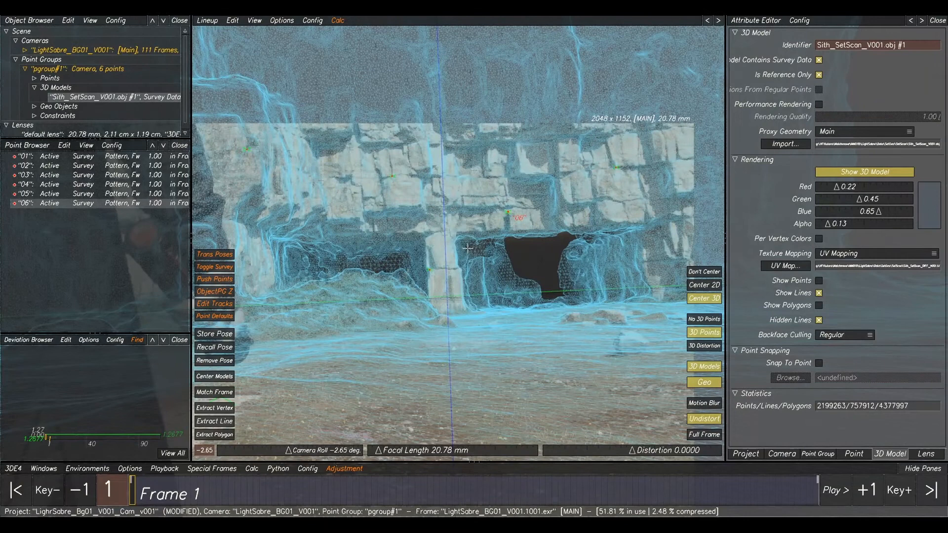
{"action": "scroll", "coordinate": [523, 405], "scroll_direction": "down", "scroll_amount": 3}
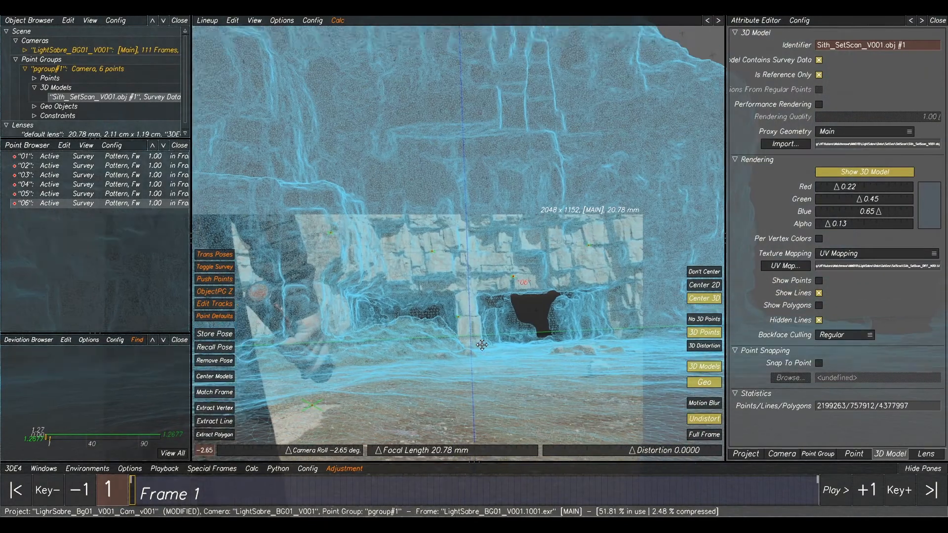
{"action": "scroll", "coordinate": [440, 213], "scroll_direction": "up", "scroll_amount": 3}
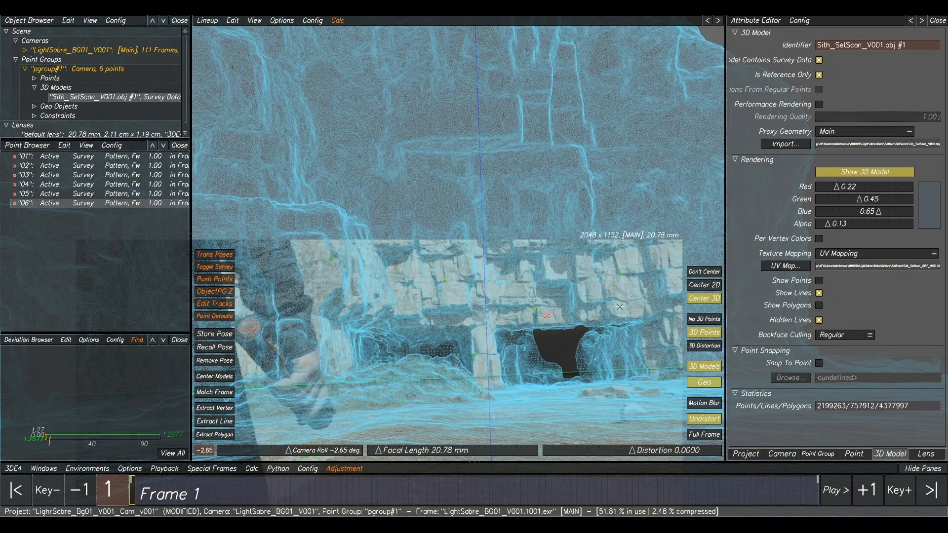
{"action": "middle_click_drag", "start_coordinate": [526, 180], "coordinate": [520, 106]}
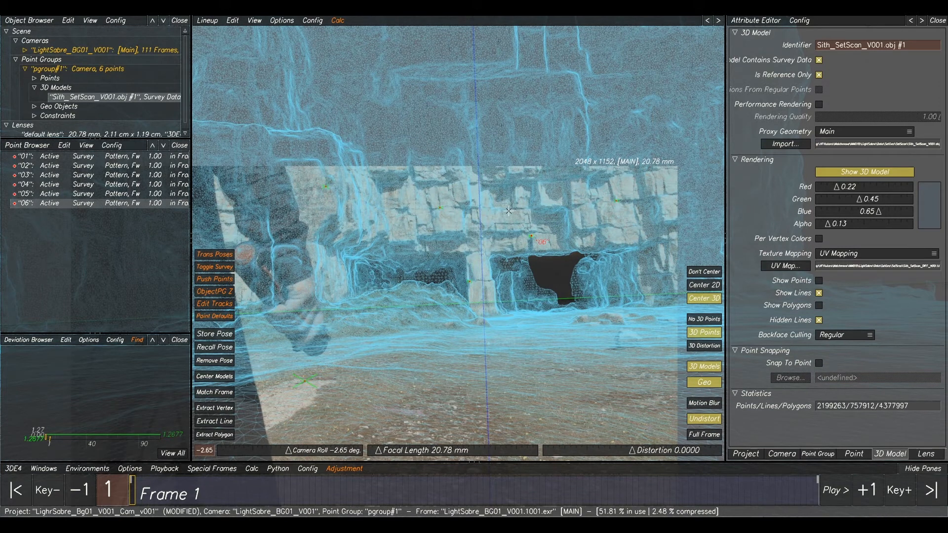
{"action": "middle_click_drag", "start_coordinate": [449, 191], "coordinate": [461, 138]}
{"action": "scroll", "coordinate": [461, 139], "scroll_direction": "up", "scroll_amount": 3}
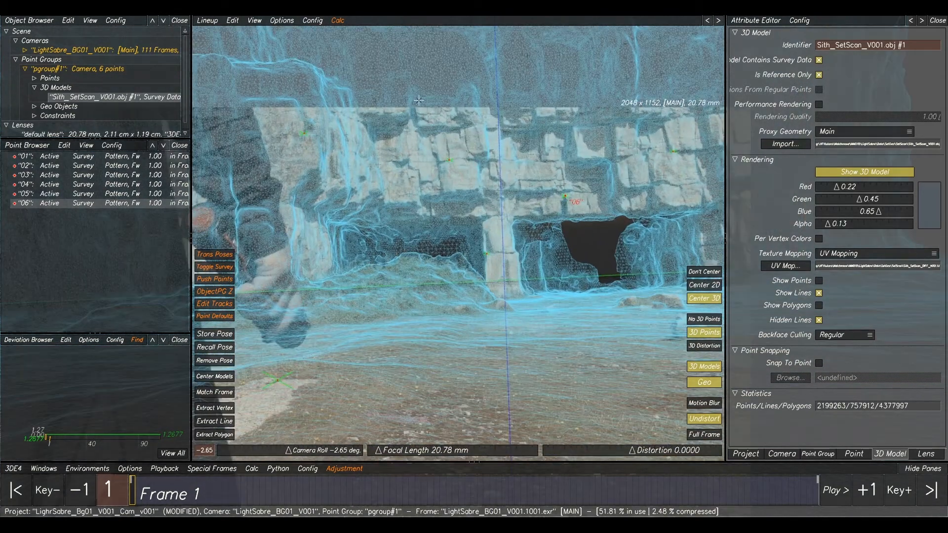
- Add a new reference camera to the scene and select it
{"action": "left_click", "coordinate": [54, 50]}
{"action": "right_click", "coordinate": [57, 51]}
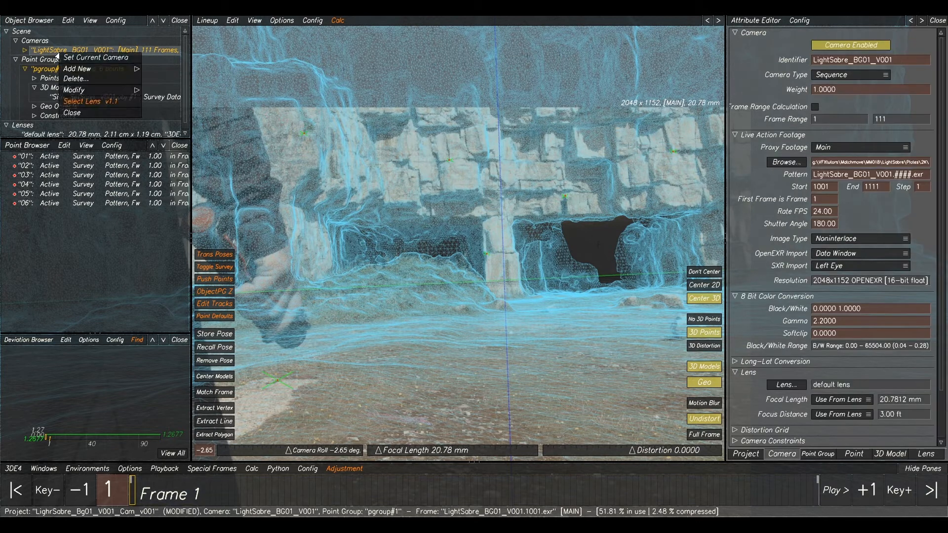
{"action": "mouse_move", "coordinate": [117, 75]}
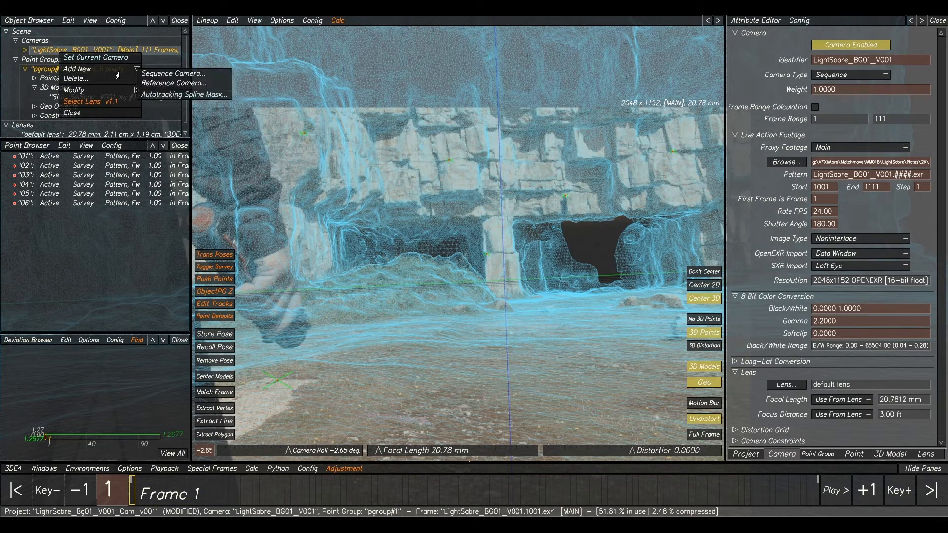
{"action": "left_click", "coordinate": [155, 84]}
{"action": "left_click", "coordinate": [40, 60]}
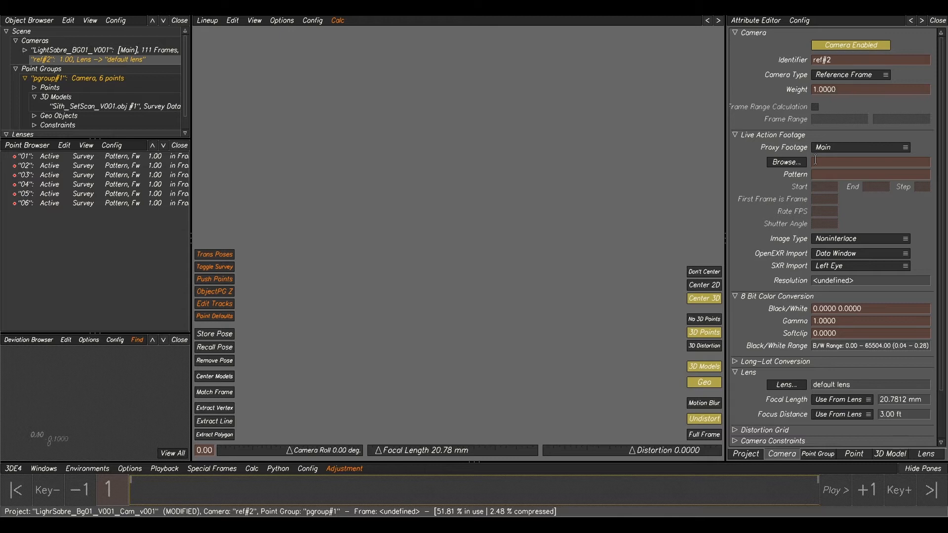
- Load Sigma18-35MM_20MM.exr from the Sigma18-35MM_LensGrids folder as the reference camera's footage, with sequence view turned off
{"action": "left_click", "coordinate": [786, 162]}
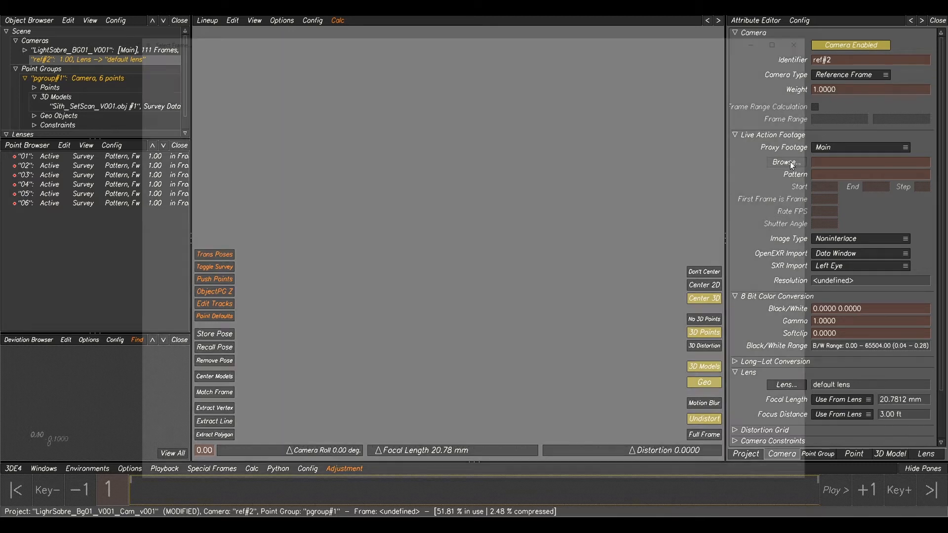
{"action": "left_click", "coordinate": [204, 362]}
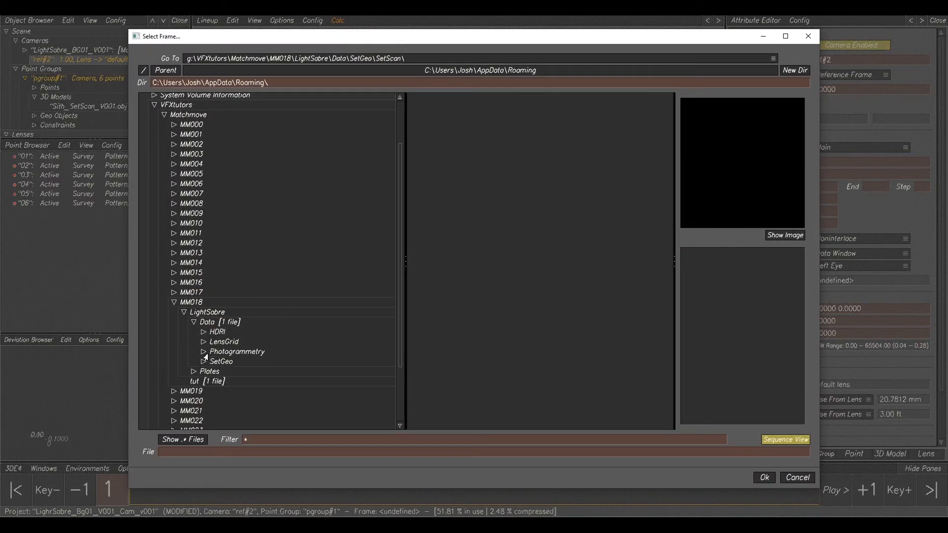
{"action": "left_click", "coordinate": [203, 343]}
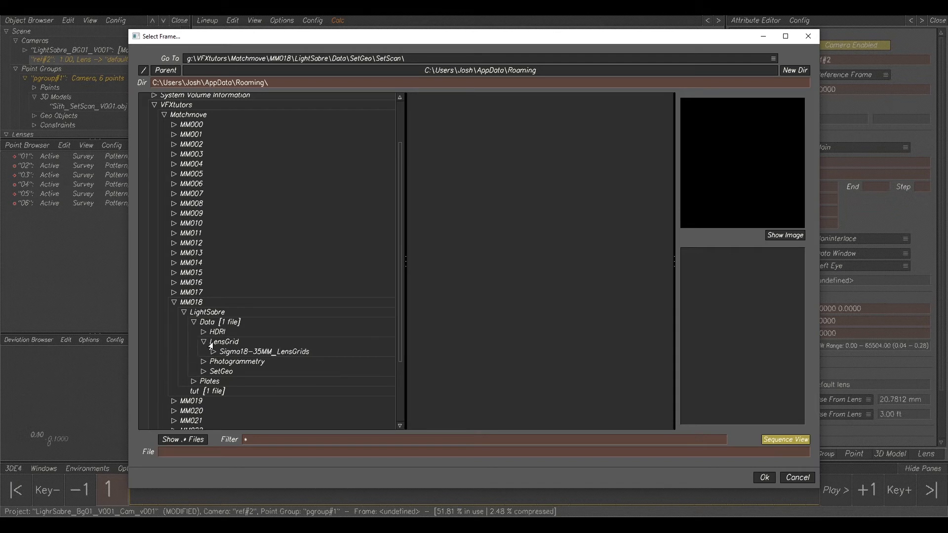
{"action": "left_click", "coordinate": [209, 345]}
{"action": "left_click", "coordinate": [233, 353]}
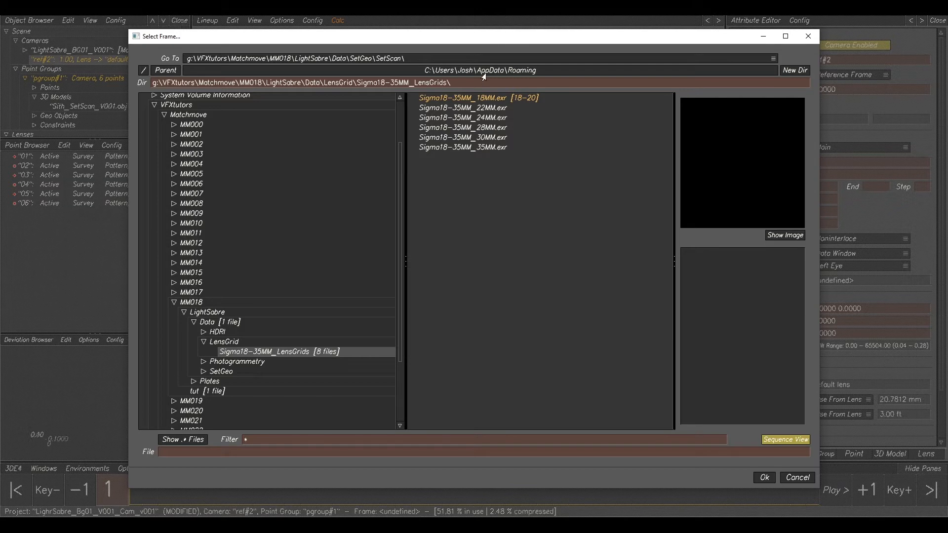
{"action": "left_click", "coordinate": [771, 439]}
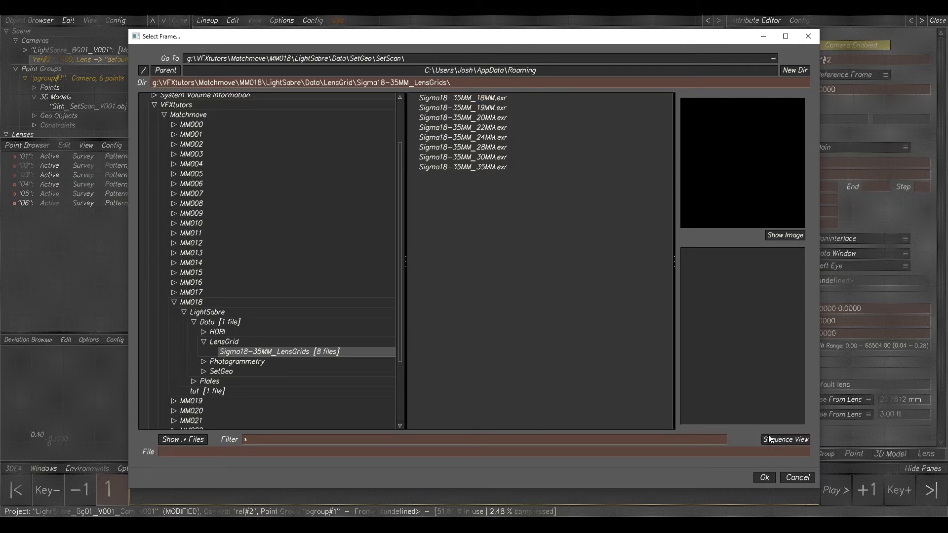
{"action": "left_click", "coordinate": [473, 119]}
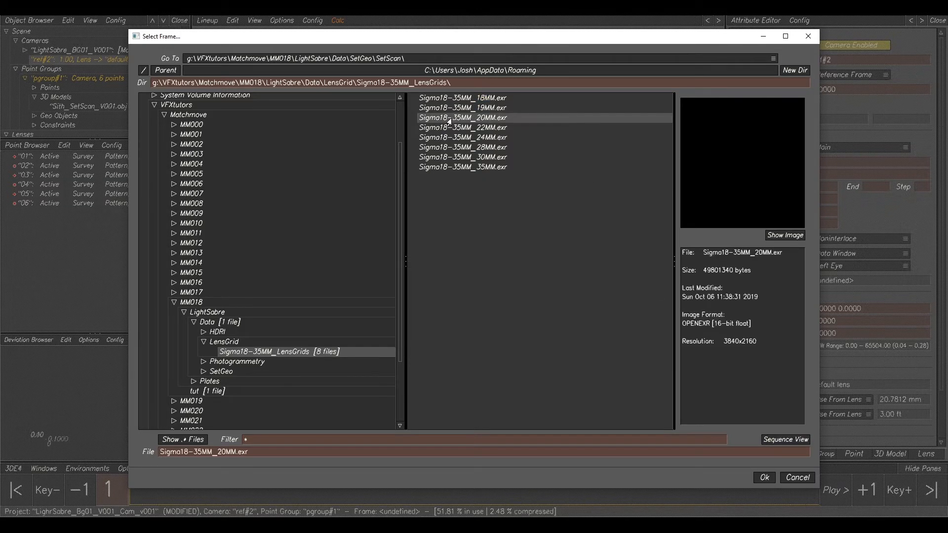
{"action": "left_click", "coordinate": [764, 478]}
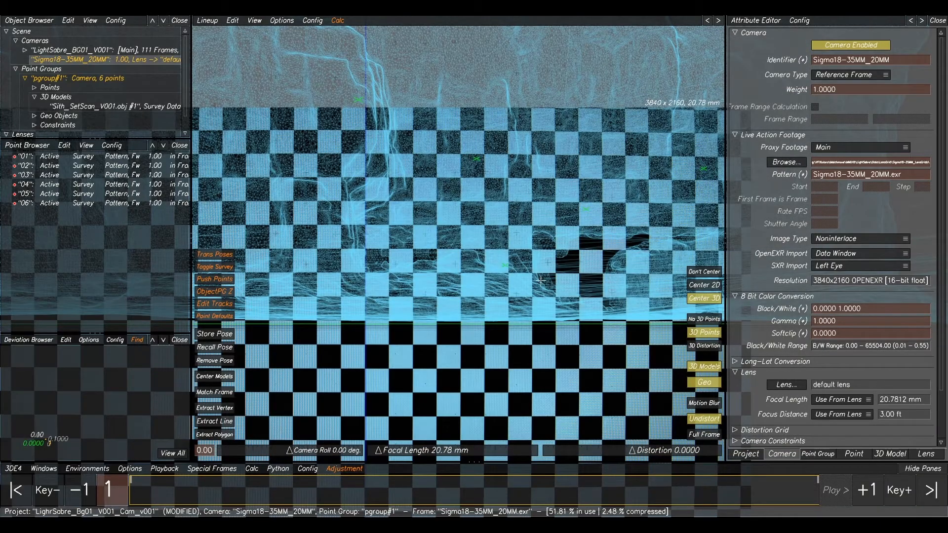
- Switch to the Distortion Grid view for the 20 mm lens grid image and frame the grid at the chart's centre
{"action": "scroll", "coordinate": [541, 280], "scroll_direction": "down", "scroll_amount": 3}
{"action": "key", "text": "F4"}
{"action": "middle_click_drag", "start_coordinate": [440, 315], "coordinate": [499, 253]}
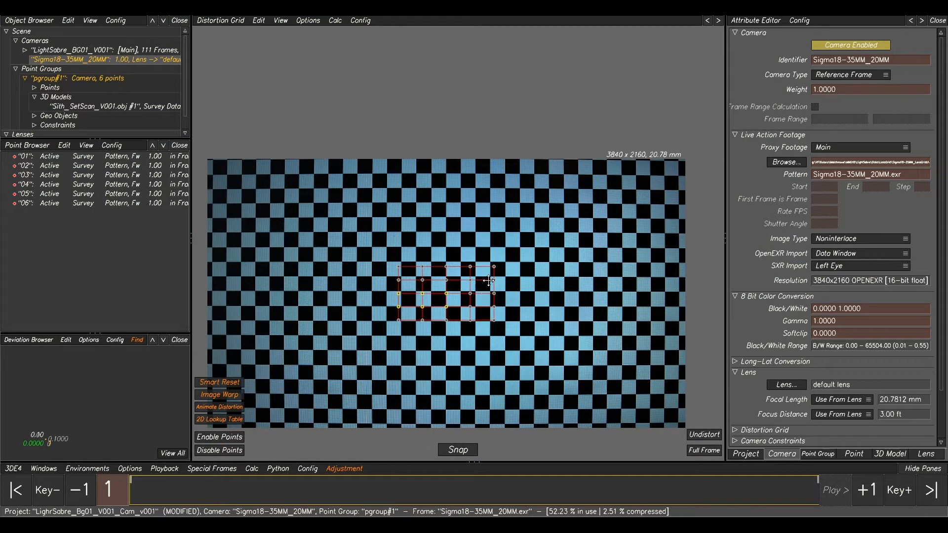
{"action": "scroll", "coordinate": [473, 292], "scroll_direction": "up", "scroll_amount": 5}
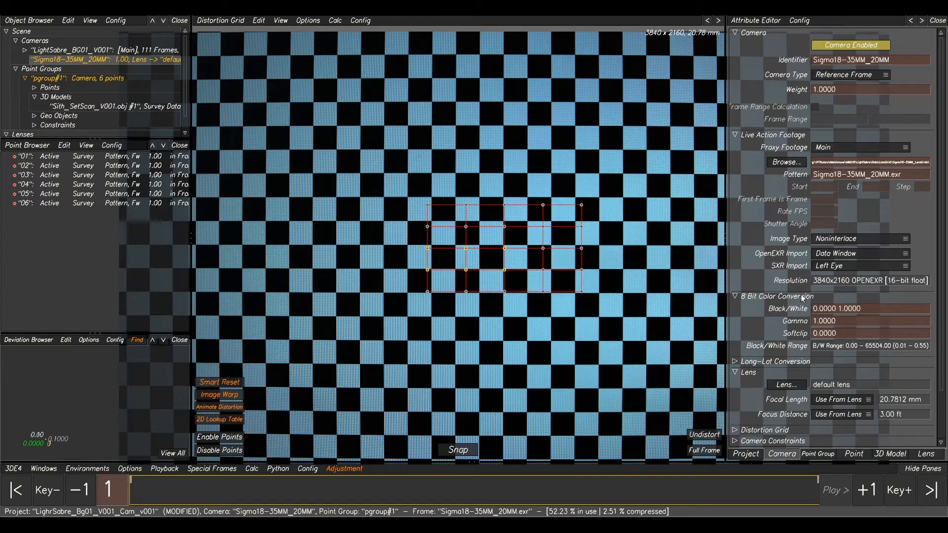
- Set the 8-bit colour conversion gamma of the 20 mm lens grid image to 2.2
{"action": "middle_click_drag", "start_coordinate": [539, 222], "coordinate": [501, 215]}
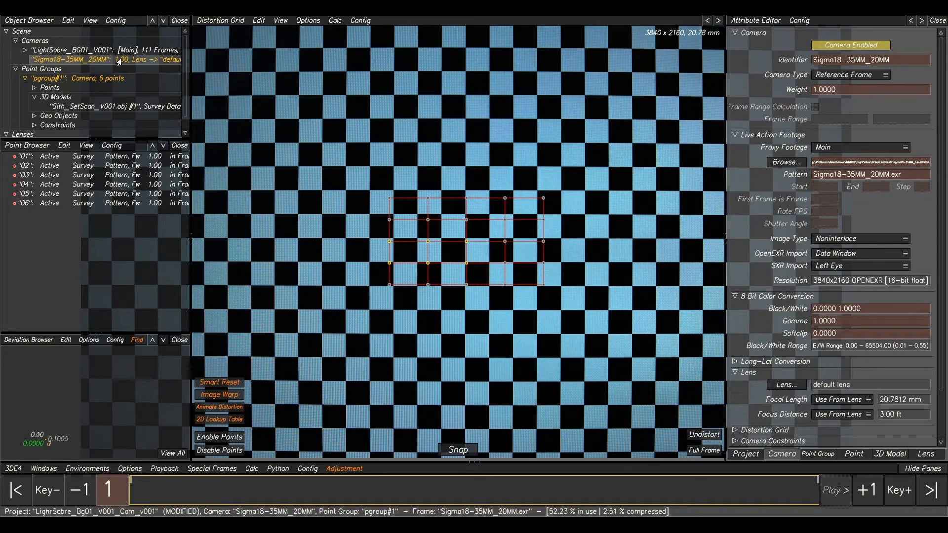
{"action": "middle_click_drag", "start_coordinate": [395, 130], "coordinate": [400, 183]}
{"action": "scroll", "coordinate": [835, 367], "scroll_direction": "down", "scroll_amount": 3}
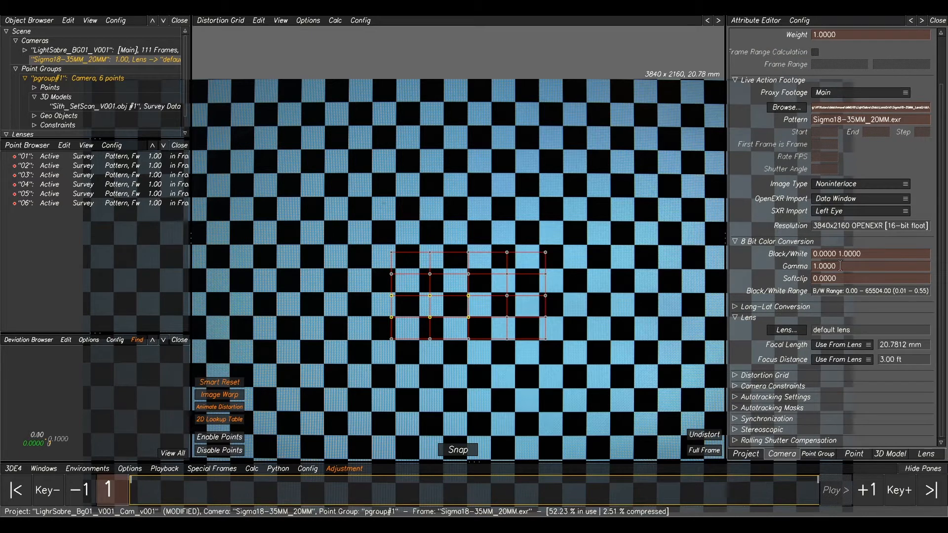
{"action": "left_click", "coordinate": [840, 266]}
{"action": "type", "text": "2.2"}
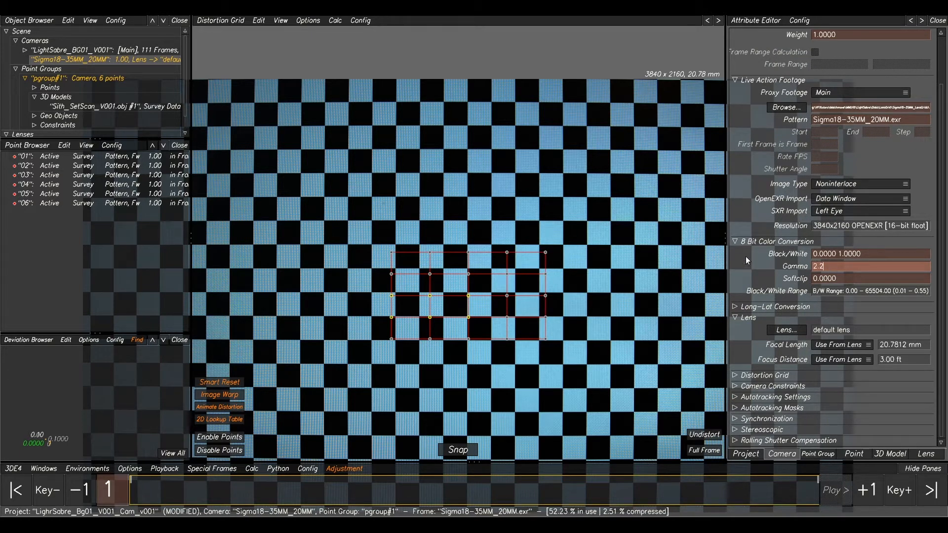
{"action": "key", "text": "Return"}
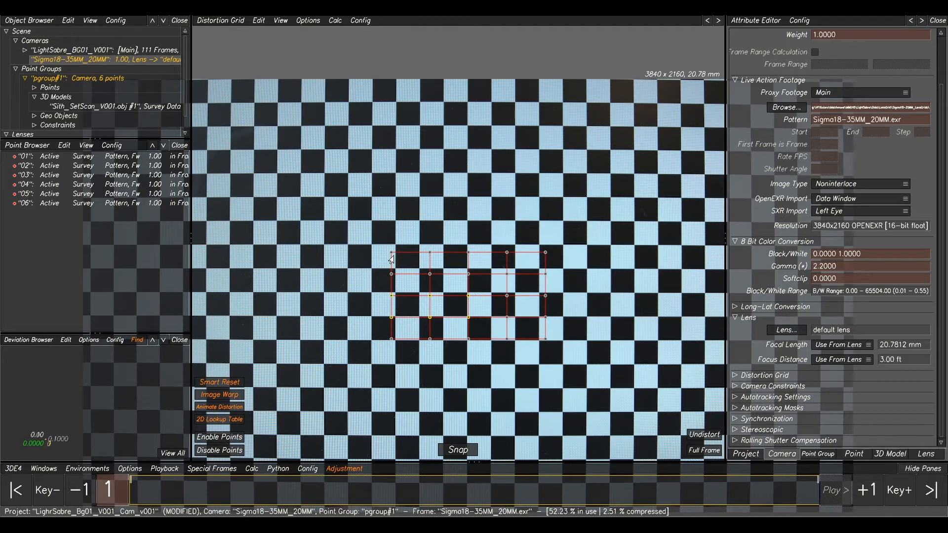
- Align the distortion grid's upper-left cell corners with one black square of the chart and snap the grid to the checker pattern
{"action": "scroll", "coordinate": [391, 259], "scroll_direction": "up", "scroll_amount": 5}
{"action": "mouse_move", "coordinate": [388, 250]}
{"action": "left_mouse_down"}
{"action": "mouse_move", "coordinate": [398, 228]}
{"action": "mouse_move", "coordinate": [391, 245]}
{"action": "left_mouse_up"}
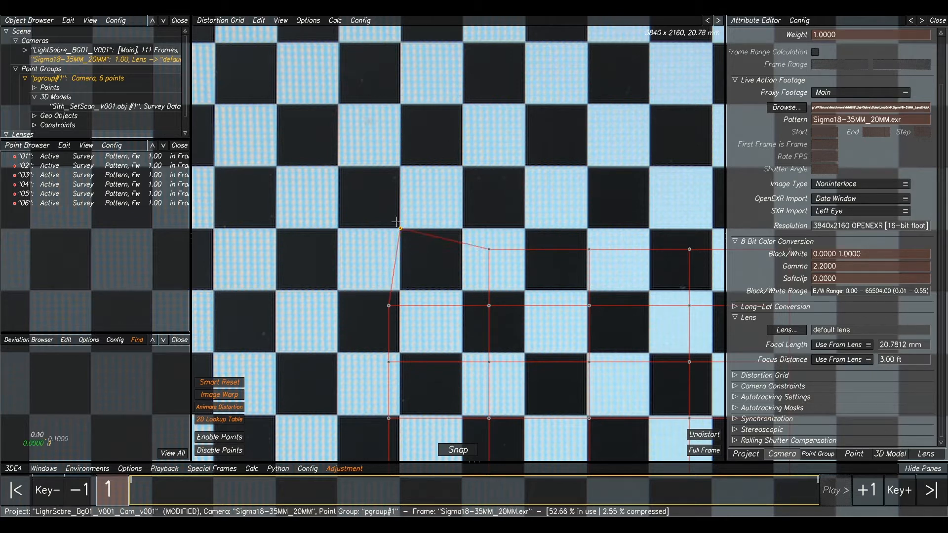
{"action": "left_click_drag", "start_coordinate": [489, 249], "coordinate": [461, 231]}
{"action": "left_click_drag", "start_coordinate": [387, 305], "coordinate": [399, 292]}
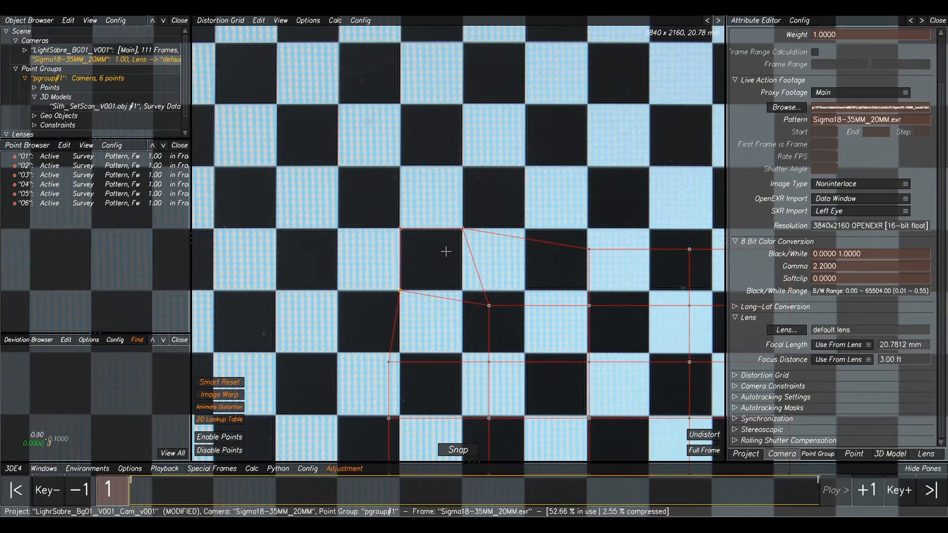
{"action": "left_click", "coordinate": [457, 450]}
{"action": "scroll", "coordinate": [457, 450], "scroll_direction": "down", "scroll_amount": 3}
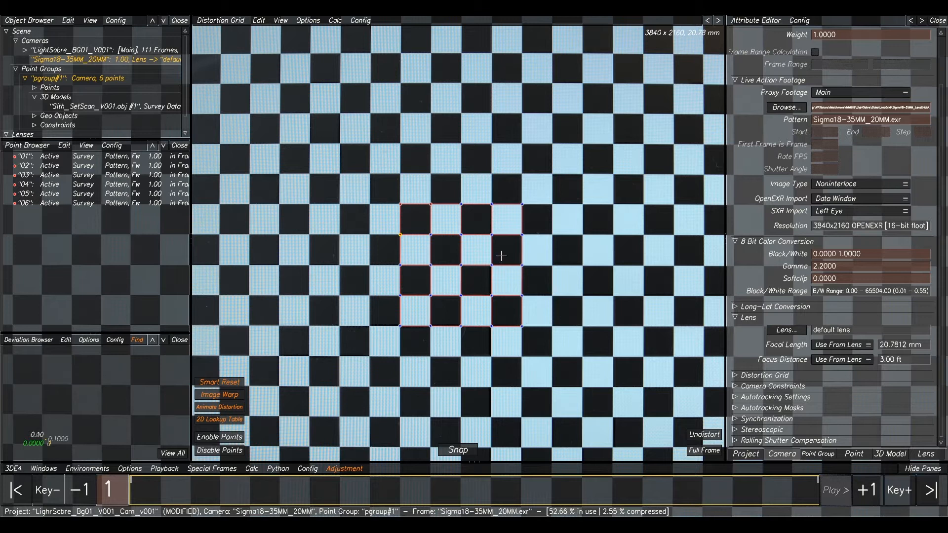
{"action": "scroll", "coordinate": [495, 257], "scroll_direction": "up", "scroll_amount": 2}
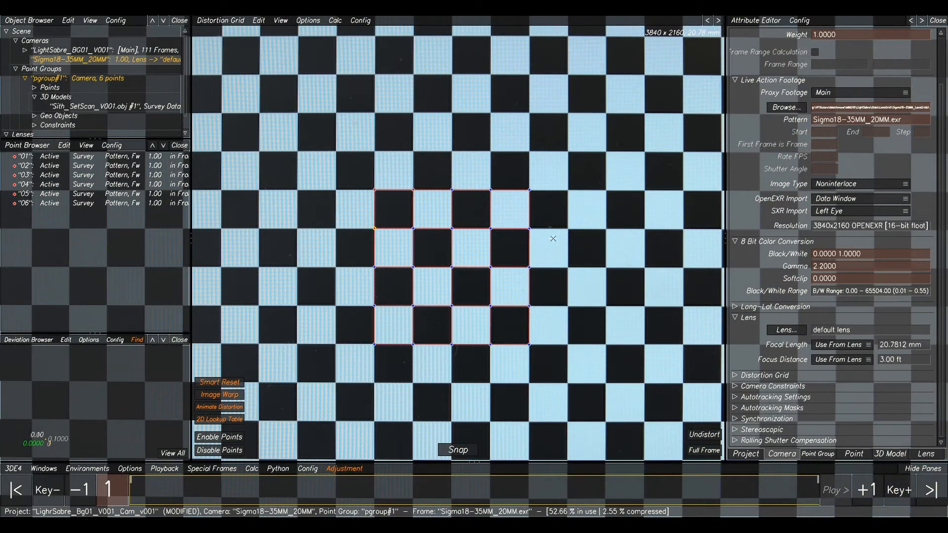
- Extend the distortion grid up and down by six rows in each direction along the chart
{"action": "scroll", "coordinate": [556, 244], "scroll_direction": "down", "scroll_amount": 5}
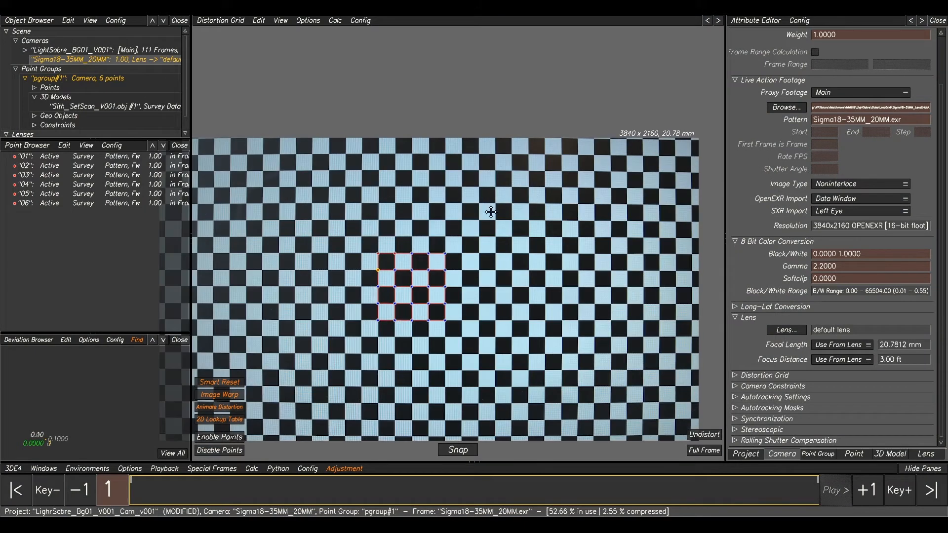
{"action": "scroll", "coordinate": [494, 210], "scroll_direction": "up", "scroll_amount": 2}
{"action": "key", "text": "Up"}
{"action": "key", "text": "Up"}
{"action": "key", "text": "Up"}
{"action": "key", "text": "Up"}
{"action": "key", "text": "Up"}
{"action": "key", "text": "Up"}
{"action": "key", "text": "Down"}
{"action": "key", "text": "Down"}
{"action": "key", "text": "Down"}
{"action": "key", "text": "Down"}
{"action": "key", "text": "Down"}
{"action": "key", "text": "Down"}
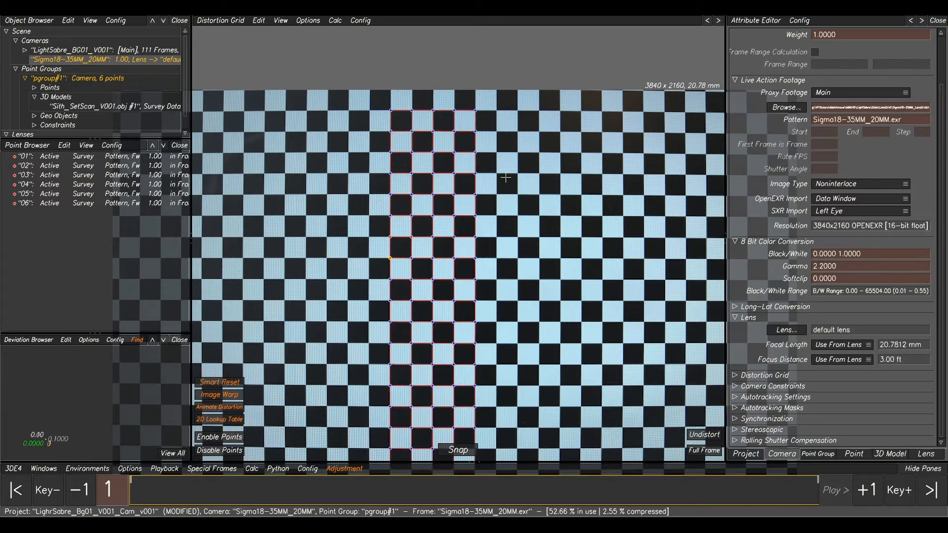
- Extend the distortion grid leftward to the chart image's left edge
{"action": "scroll", "coordinate": [506, 177], "scroll_direction": "down", "scroll_amount": 3}
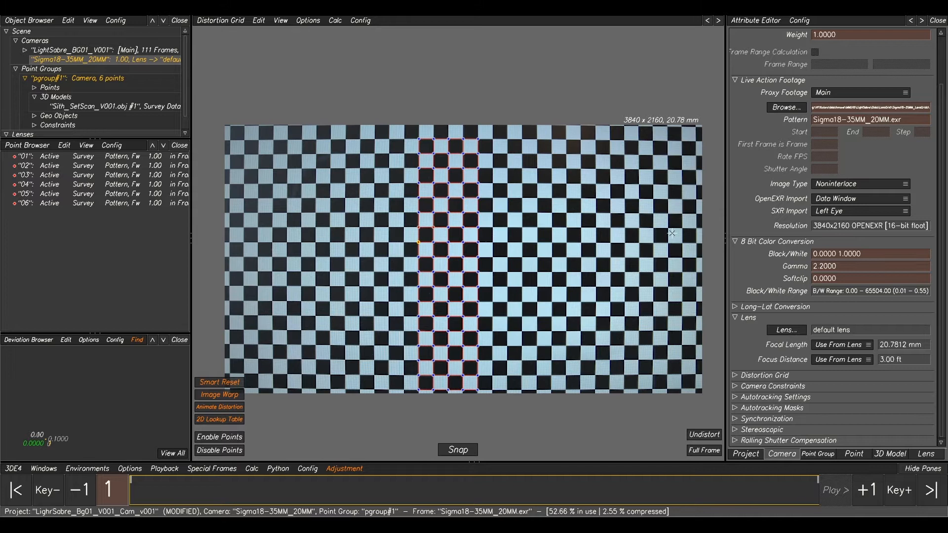
{"action": "key", "text": "Left"}
{"action": "key", "text": "Left"}
{"action": "key", "text": "Left"}
{"action": "key", "text": "Left"}
{"action": "key", "text": "Left"}
{"action": "key", "text": "Left"}
{"action": "key", "text": "Left"}
{"action": "key", "text": "Left"}
{"action": "key", "text": "Left"}
{"action": "key", "text": "Left"}
{"action": "key", "text": "Left"}
{"action": "key", "text": "Left"}
{"action": "key", "text": "Left"}
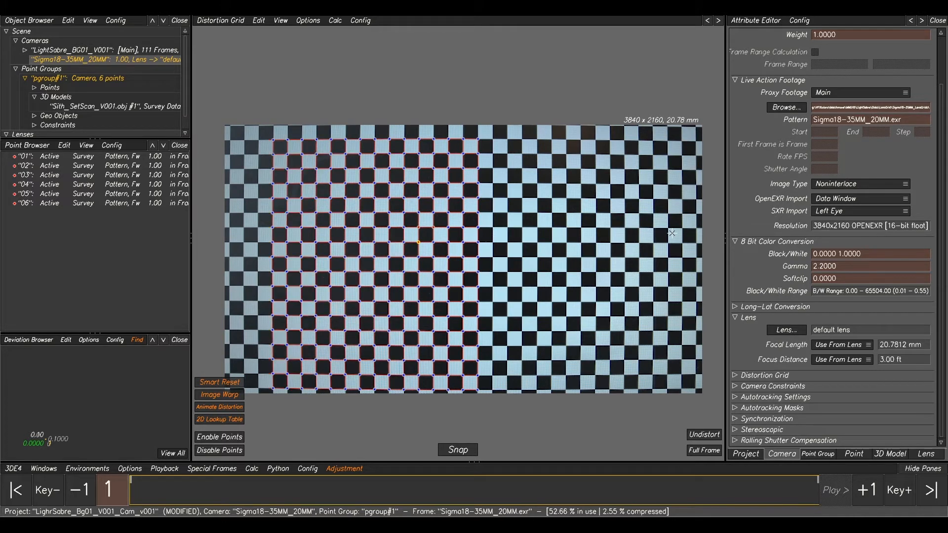
- Extend the distortion grid rightward to the chart image's right edge and add one more row at its top
{"action": "key", "text": "Right"}
{"action": "key", "text": "Right"}
{"action": "key", "text": "Right"}
{"action": "key", "text": "Right"}
{"action": "key", "text": "Right"}
{"action": "key", "text": "Right"}
{"action": "key", "text": "Right"}
{"action": "key", "text": "Right"}
{"action": "key", "text": "Right"}
{"action": "key", "text": "Right"}
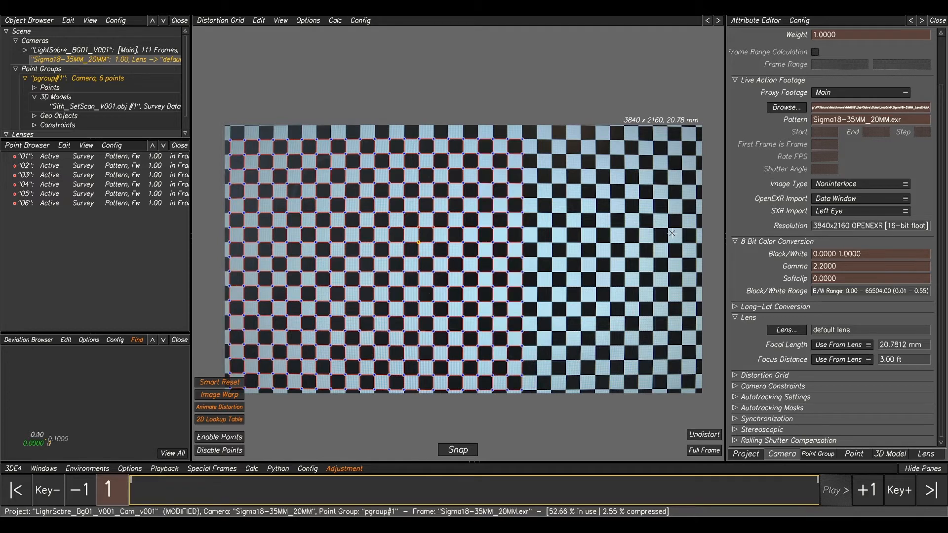
{"action": "key", "text": "Right"}
{"action": "key", "text": "Right"}
{"action": "key", "text": "Right"}
{"action": "key", "text": "Right"}
{"action": "key", "text": "Right"}
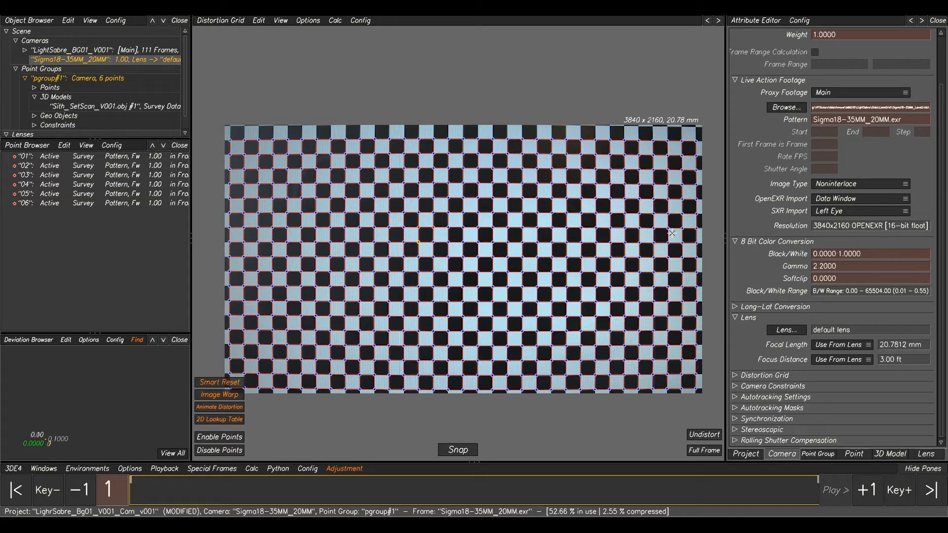
{"action": "key", "text": "Up"}
- Inspect the distortion grid points along the chart's top edge from left to right, checking them against the square corners
{"action": "scroll", "coordinate": [331, 139], "scroll_direction": "up", "scroll_amount": 3}
{"action": "scroll", "coordinate": [283, 128], "scroll_direction": "up", "scroll_amount": 4}
{"action": "middle_click_drag", "start_coordinate": [282, 127], "coordinate": [425, 160]}
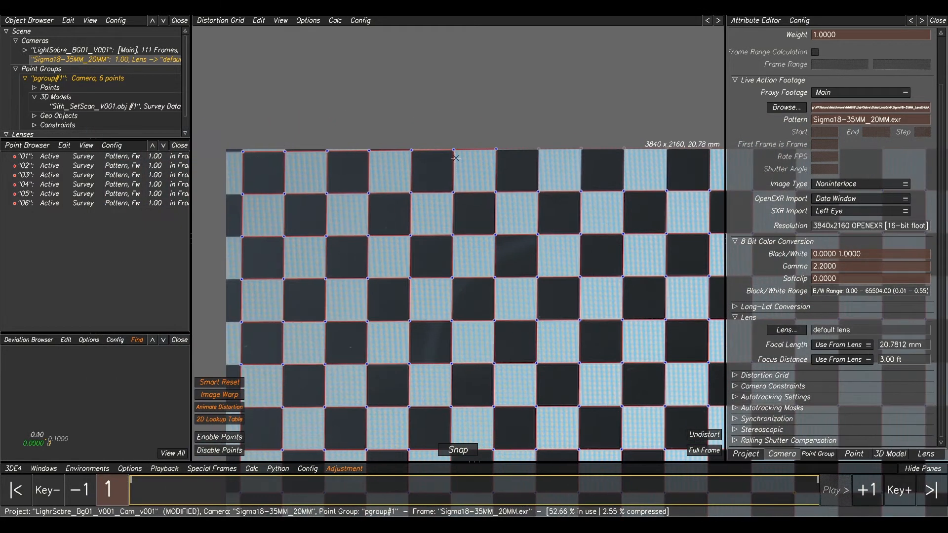
{"action": "scroll", "coordinate": [455, 158], "scroll_direction": "up", "scroll_amount": 3}
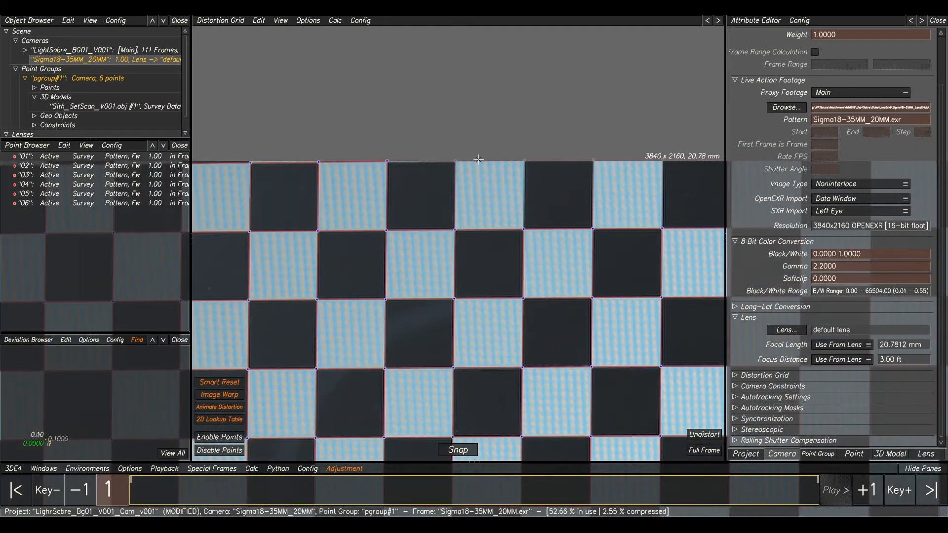
{"action": "middle_click_drag", "start_coordinate": [576, 163], "coordinate": [345, 165]}
{"action": "scroll", "coordinate": [345, 165], "scroll_direction": "up", "scroll_amount": 1}
{"action": "middle_click_drag", "start_coordinate": [597, 182], "coordinate": [380, 178]}
{"action": "scroll", "coordinate": [420, 186], "scroll_direction": "down", "scroll_amount": 3}
{"action": "middle_click_drag", "start_coordinate": [603, 197], "coordinate": [514, 201]}
{"action": "middle_click_drag", "start_coordinate": [433, 165], "coordinate": [471, 178]}
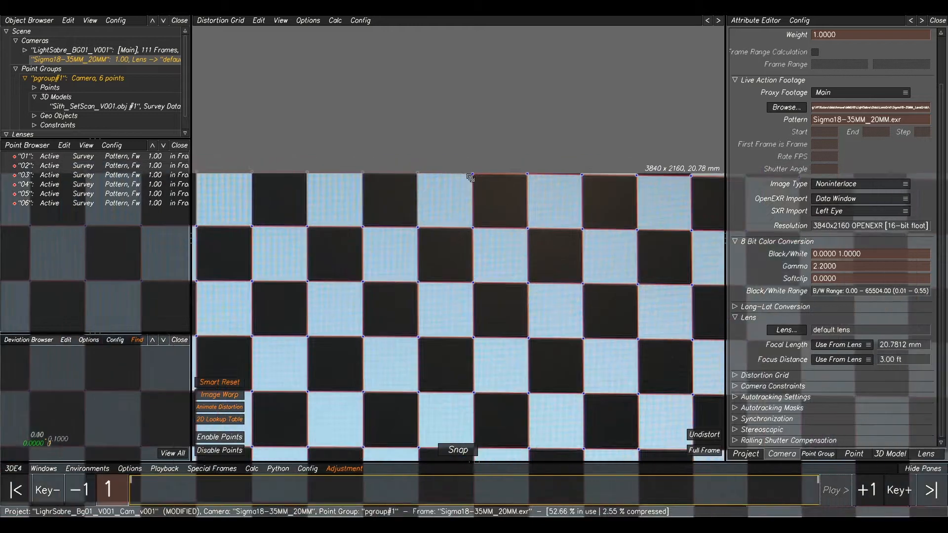
{"action": "scroll", "coordinate": [431, 209], "scroll_direction": "down", "scroll_amount": 3}
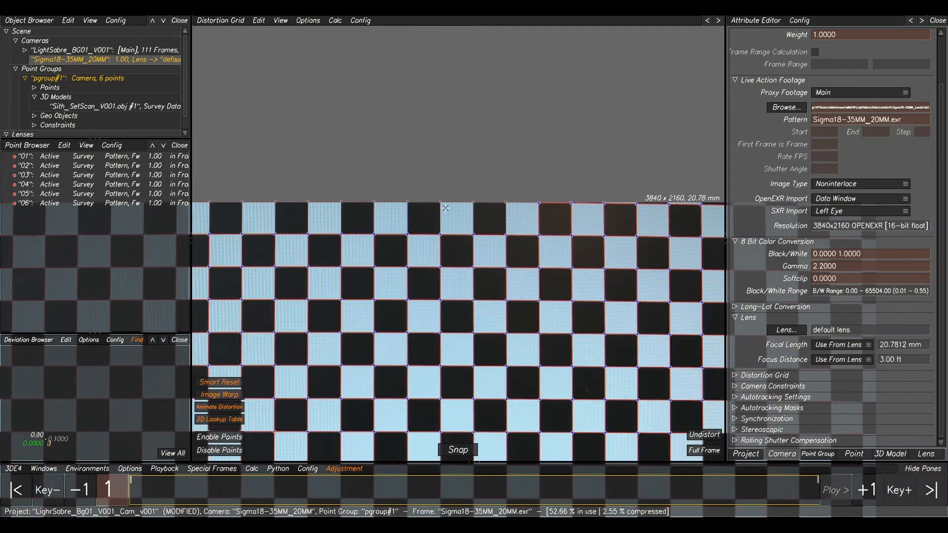
{"action": "scroll", "coordinate": [446, 206], "scroll_direction": "up", "scroll_amount": 2}
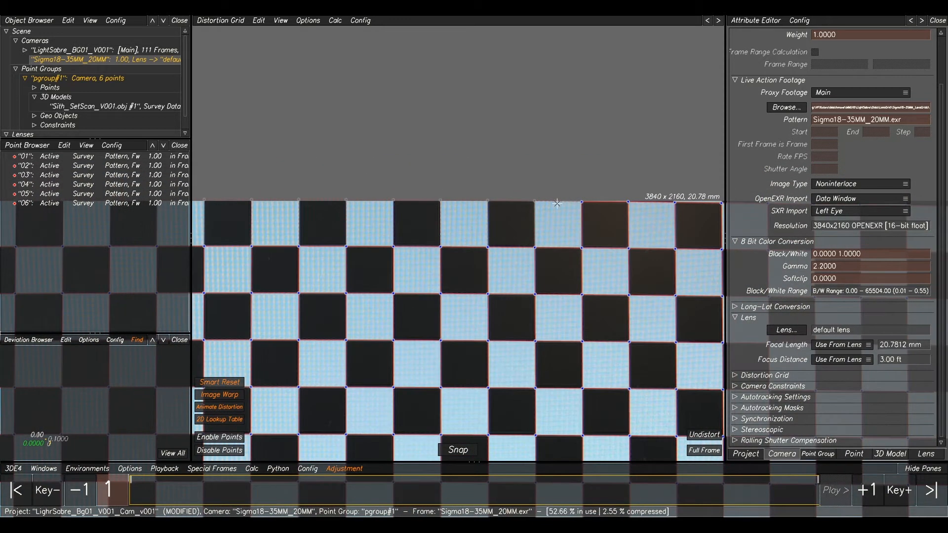
{"action": "scroll", "coordinate": [622, 239], "scroll_direction": "down", "scroll_amount": 2}
{"action": "middle_click_drag", "start_coordinate": [621, 239], "coordinate": [506, 234]}
{"action": "scroll", "coordinate": [648, 242], "scroll_direction": "up", "scroll_amount": 3}
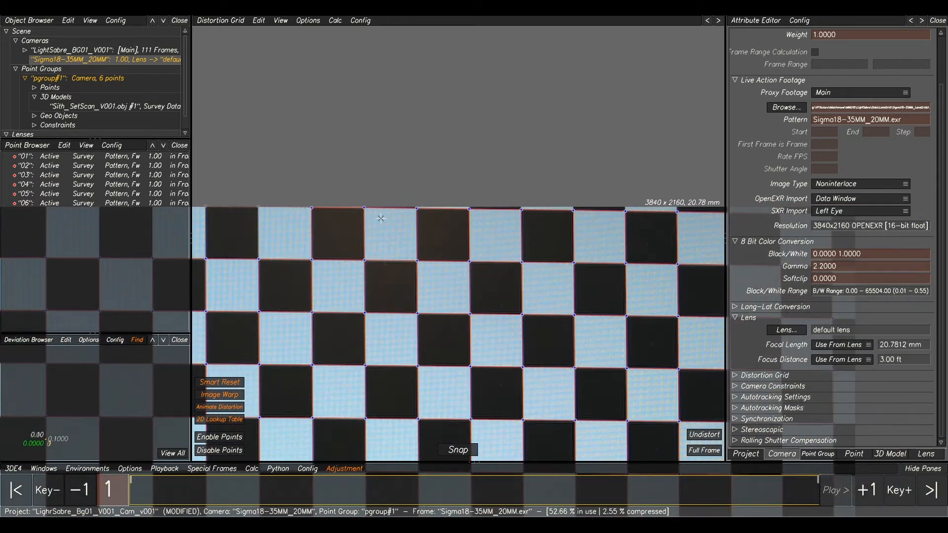
{"action": "scroll", "coordinate": [496, 255], "scroll_direction": "down", "scroll_amount": 6}
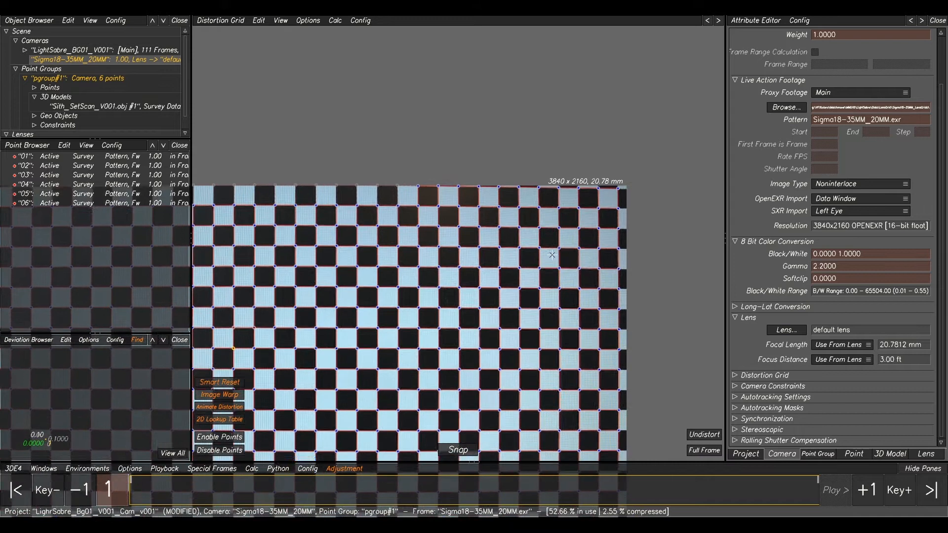
{"action": "scroll", "coordinate": [552, 255], "scroll_direction": "down", "scroll_amount": 1}
{"action": "middle_click_drag", "start_coordinate": [552, 254], "coordinate": [662, 106]}
{"action": "scroll", "coordinate": [662, 105], "scroll_direction": "down", "scroll_amount": 1}
{"action": "scroll", "coordinate": [587, 174], "scroll_direction": "down", "scroll_amount": 1}
{"action": "middle_click_drag", "start_coordinate": [588, 175], "coordinate": [589, 234]}
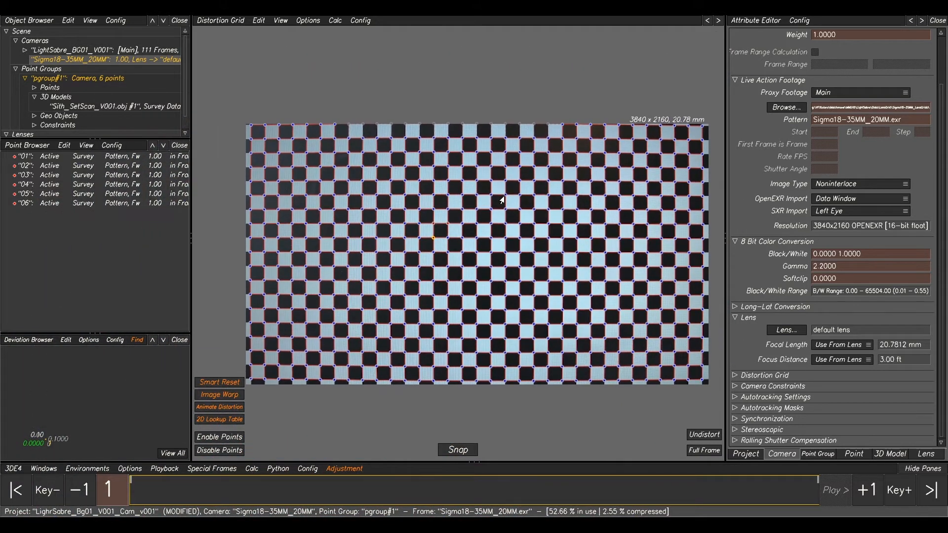
{"action": "middle_click_drag", "start_coordinate": [575, 125], "coordinate": [550, 140]}
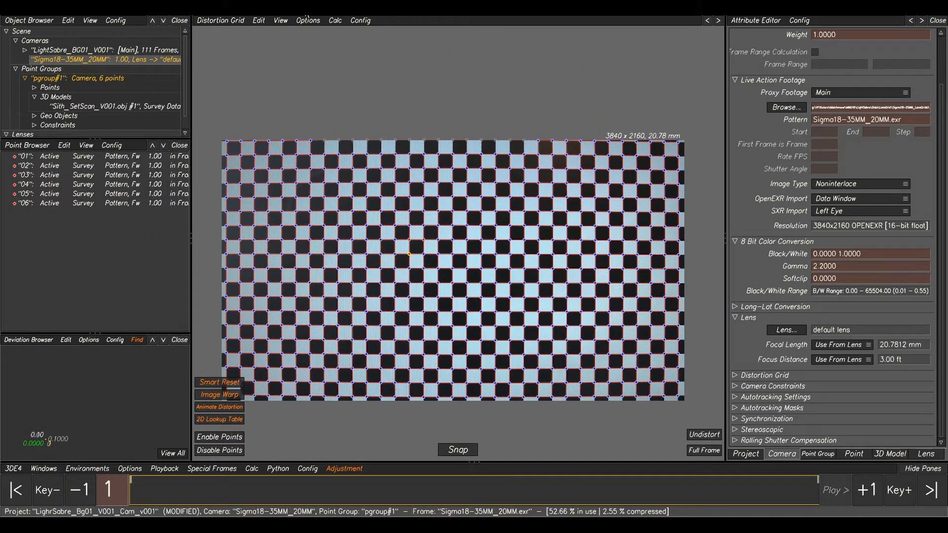
- Calculate the default lens's distortion parameters from the Sigma18-35MM_20MM frame and apply them to the lens
{"action": "left_click", "coordinate": [334, 22]}
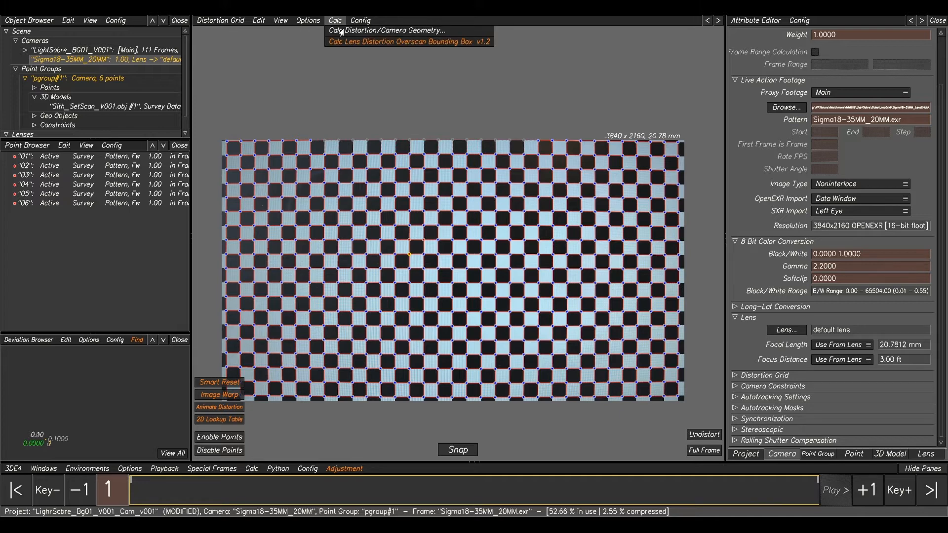
{"action": "left_click", "coordinate": [342, 30]}
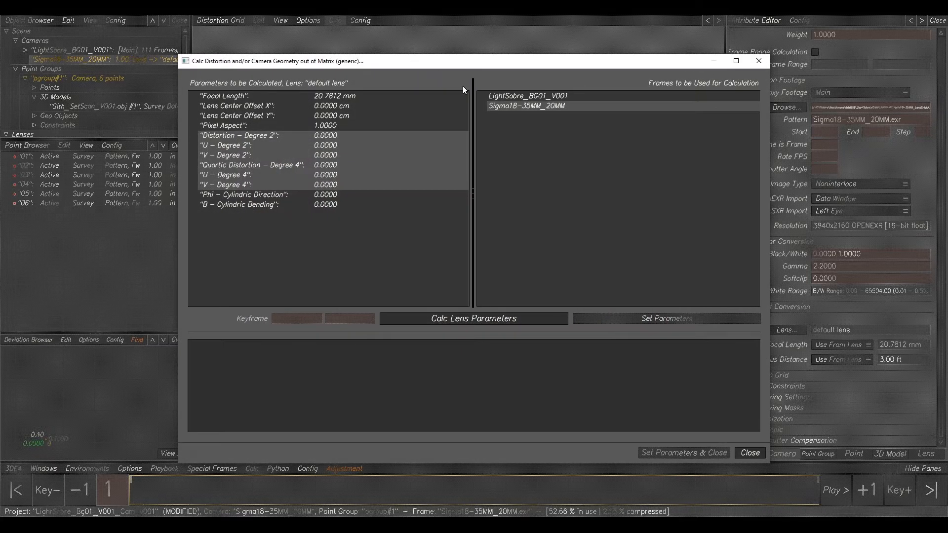
{"action": "left_click", "coordinate": [455, 320]}
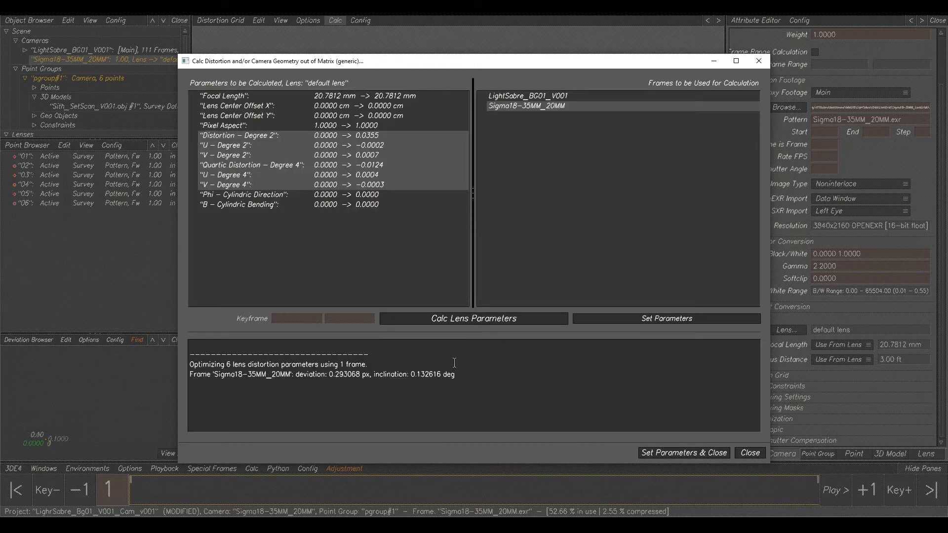
{"action": "left_click", "coordinate": [683, 453]}
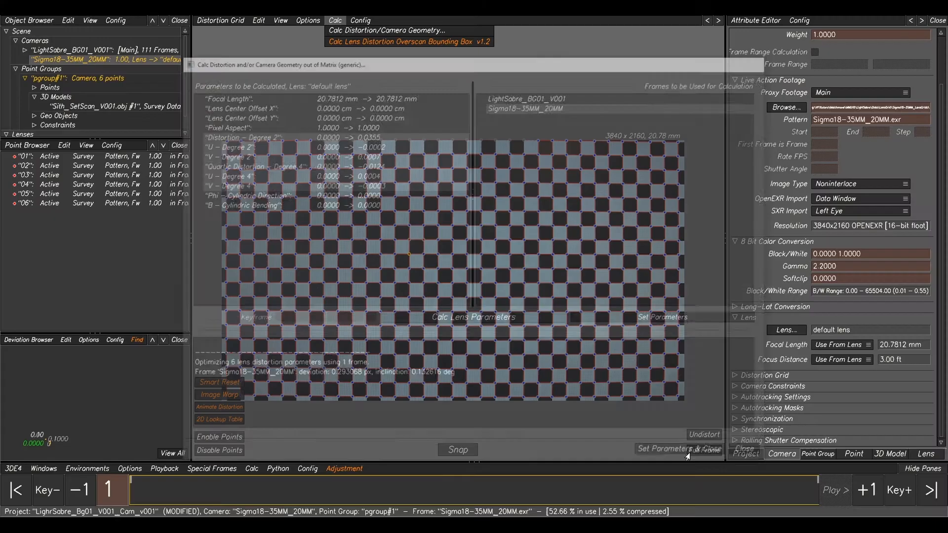
- Toggle Undistort on the 20 mm lens grid image to compare the chart with and without distortion
{"action": "left_click", "coordinate": [705, 435]}
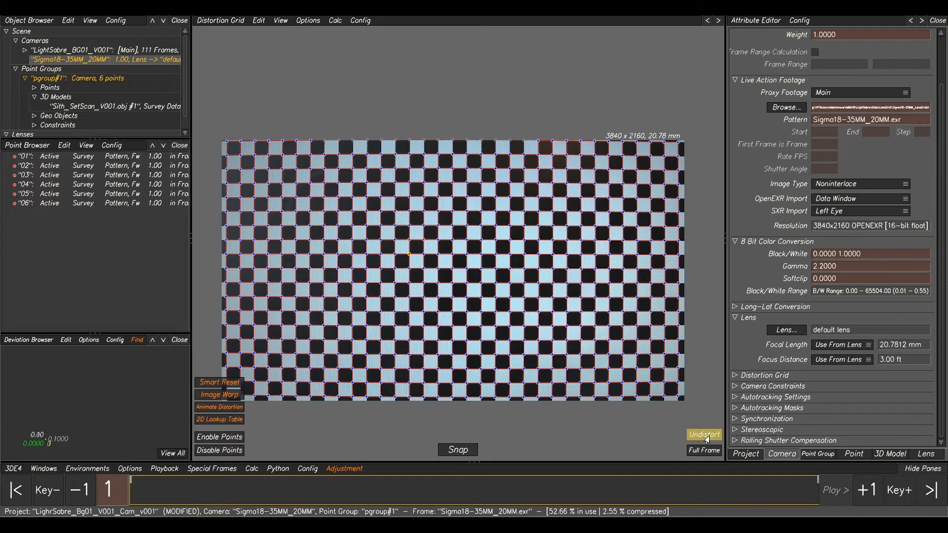
{"action": "left_click", "coordinate": [705, 436]}
{"action": "left_click", "coordinate": [705, 435]}
{"action": "left_click", "coordinate": [705, 435]}
{"action": "left_click", "coordinate": [705, 435]}
{"action": "left_click", "coordinate": [706, 436]}
- Select the LightSabre_BG01_V001 camera and toggle Undistort to compare the distorted and undistorted plate
{"action": "left_click", "coordinate": [73, 50]}
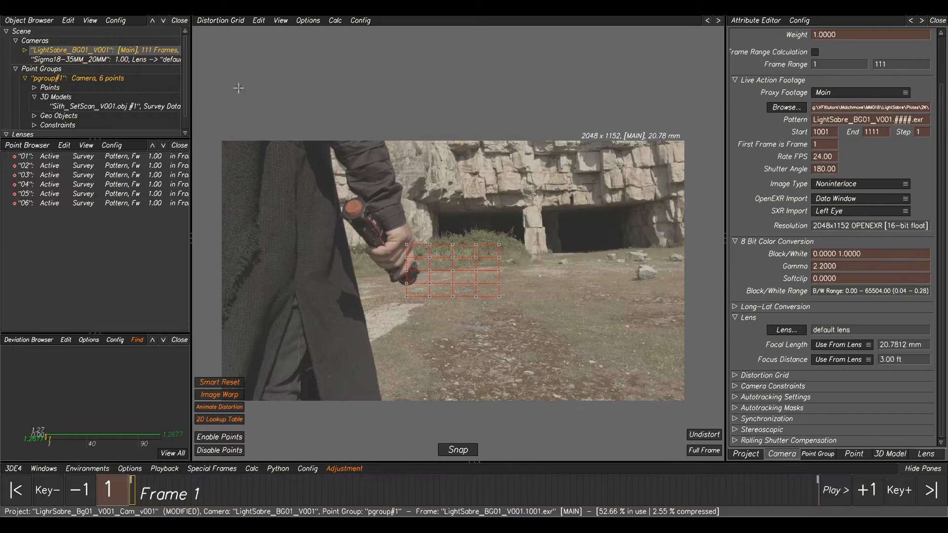
{"action": "left_click", "coordinate": [712, 438]}
{"action": "left_click", "coordinate": [713, 436]}
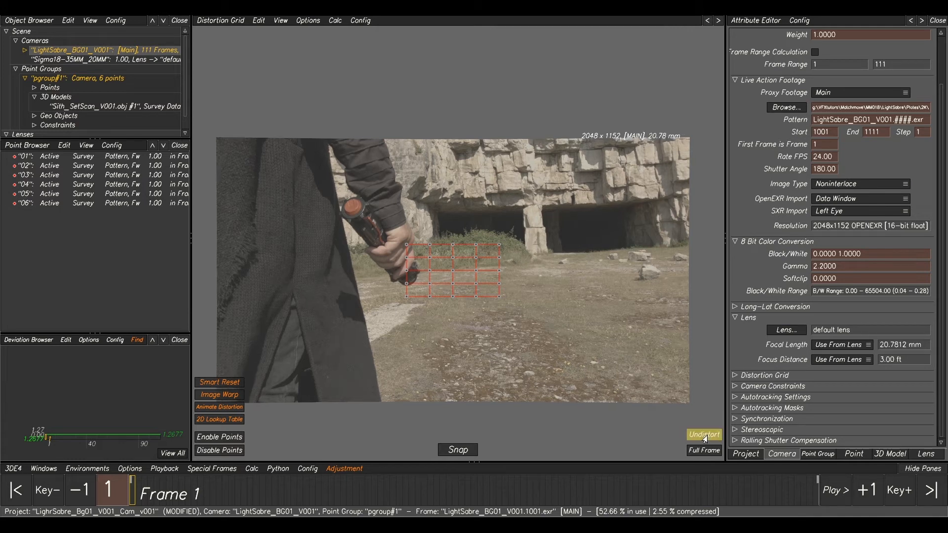
- Switch to the Lineup view and recalculate the plate camera's solve with the new lens distortion
{"action": "key", "text": "F5"}
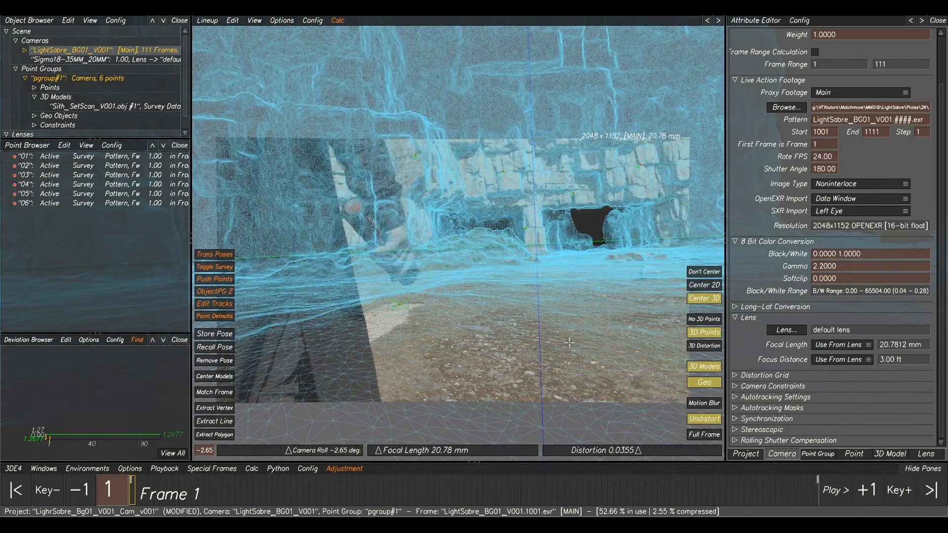
{"action": "scroll", "coordinate": [576, 233], "scroll_direction": "up", "scroll_amount": 3}
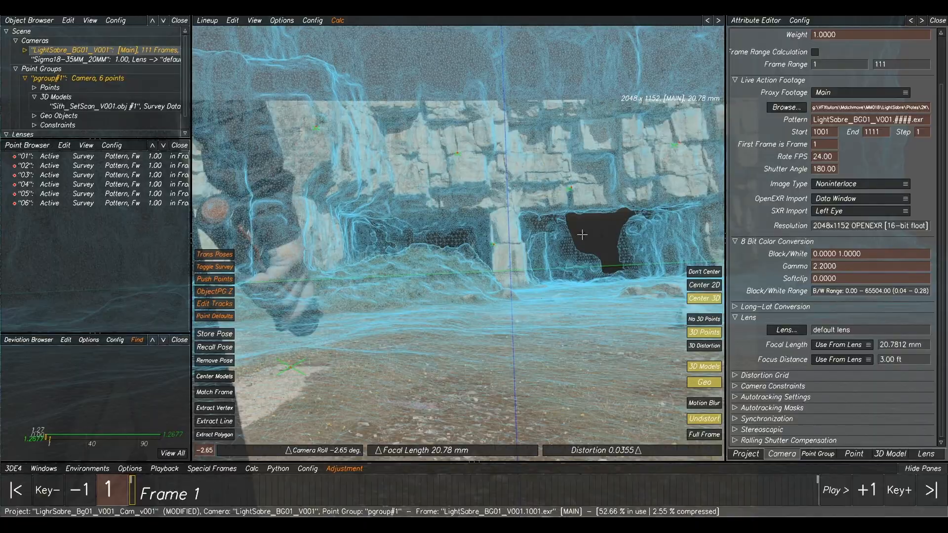
{"action": "key", "text": "alt+c"}
{"action": "left_click", "coordinate": [613, 432]}
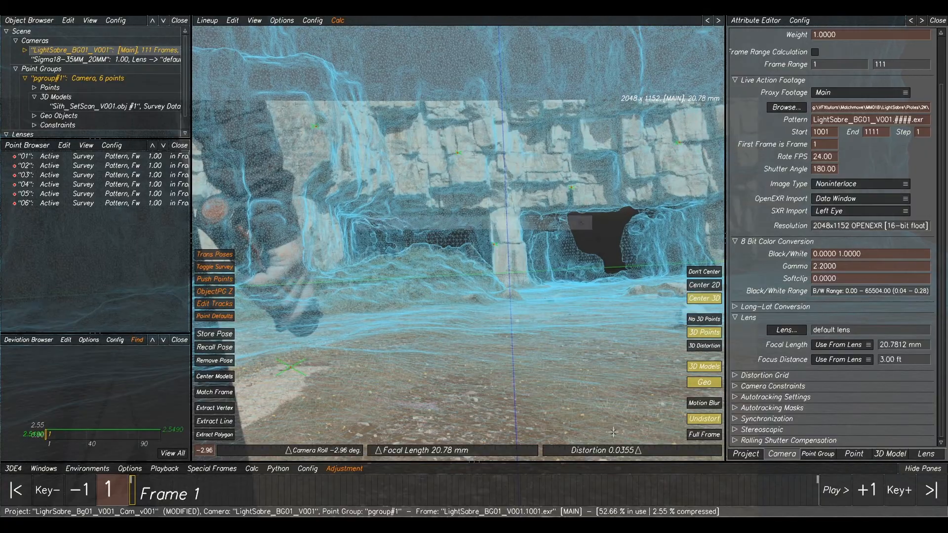
- Examine how the wireframe set scan and survey points line up with the undistorted plate across the ground, cave openings and rock face
{"action": "middle_click_drag", "start_coordinate": [591, 304], "coordinate": [599, 262]}
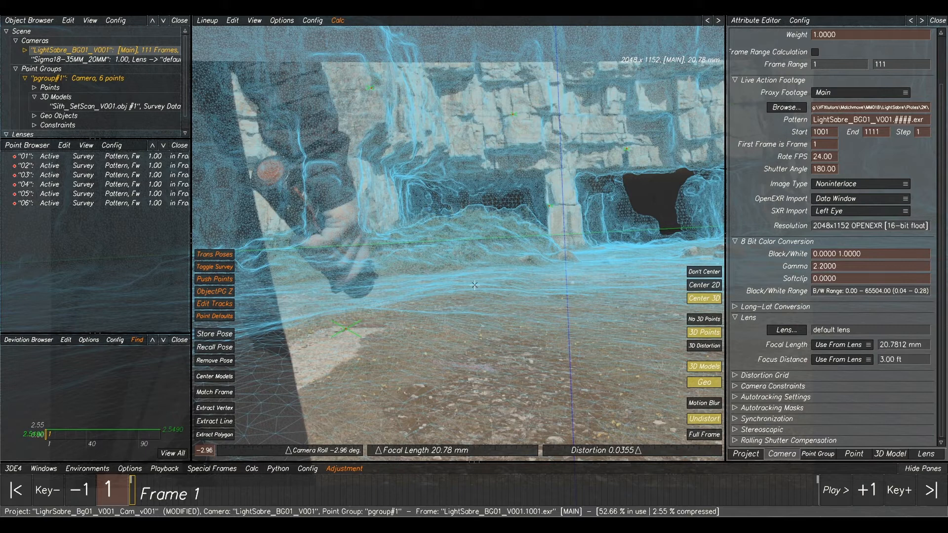
{"action": "middle_click_drag", "start_coordinate": [439, 214], "coordinate": [438, 236]}
{"action": "scroll", "coordinate": [408, 139], "scroll_direction": "up", "scroll_amount": 5}
{"action": "middle_click_drag", "start_coordinate": [593, 153], "coordinate": [424, 193]}
{"action": "scroll", "coordinate": [661, 186], "scroll_direction": "up", "scroll_amount": 2}
{"action": "mouse_move", "coordinate": [676, 187]}
{"action": "middle_mouse_down"}
{"action": "mouse_move", "coordinate": [461, 191]}
{"action": "mouse_move", "coordinate": [599, 195]}
{"action": "mouse_move", "coordinate": [552, 197]}
{"action": "mouse_move", "coordinate": [489, 254]}
{"action": "mouse_move", "coordinate": [428, 270]}
{"action": "middle_mouse_up"}
{"action": "middle_click_drag", "start_coordinate": [607, 304], "coordinate": [638, 167]}
{"action": "middle_click_drag", "start_coordinate": [563, 225], "coordinate": [524, 243]}
{"action": "middle_click_drag", "start_coordinate": [569, 206], "coordinate": [567, 290]}
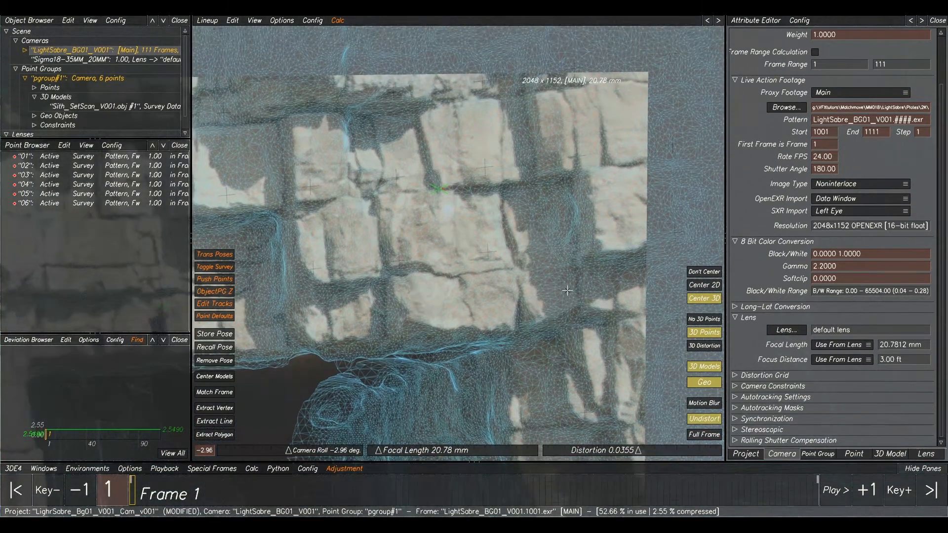
- Examine the scan wireframe's alignment with the plate around the stone pillar, the cliff beside the actor's arm and the left cave
{"action": "middle_click_drag", "start_coordinate": [446, 246], "coordinate": [554, 250]}
{"action": "scroll", "coordinate": [336, 238], "scroll_direction": "down", "scroll_amount": 3}
{"action": "middle_click_drag", "start_coordinate": [237, 425], "coordinate": [449, 254]}
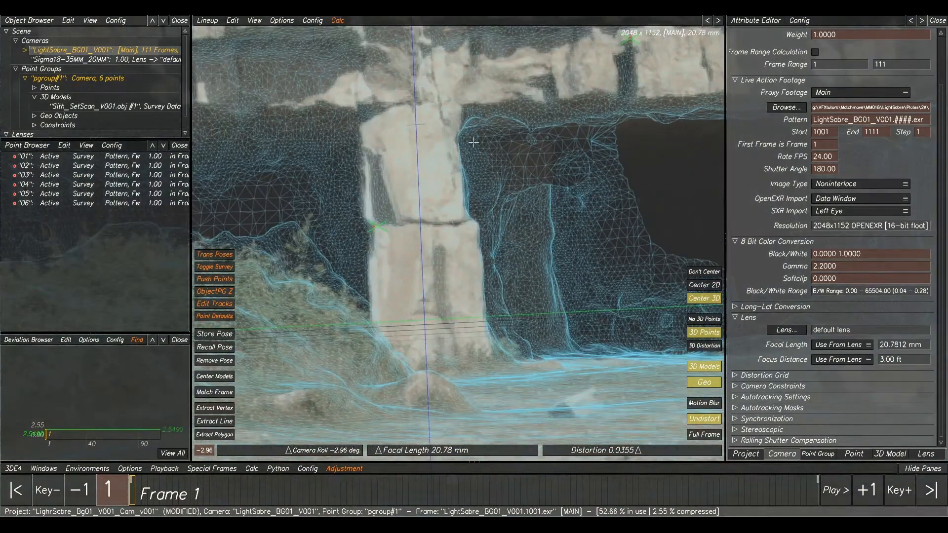
{"action": "right_click_drag", "start_coordinate": [395, 284], "coordinate": [372, 242], "text": "ctrl"}
{"action": "middle_click_drag", "start_coordinate": [372, 242], "coordinate": [505, 292], "text": "ctrl"}
{"action": "middle_click_drag", "start_coordinate": [433, 283], "coordinate": [490, 287], "text": "ctrl"}
{"action": "scroll", "coordinate": [358, 206], "scroll_direction": "up", "scroll_amount": 3}
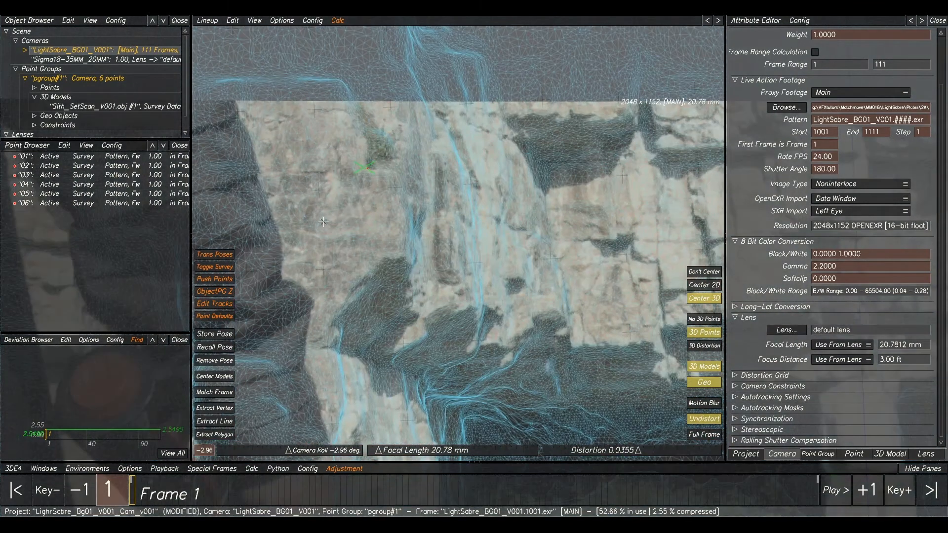
{"action": "scroll", "coordinate": [364, 220], "scroll_direction": "up", "scroll_amount": 3}
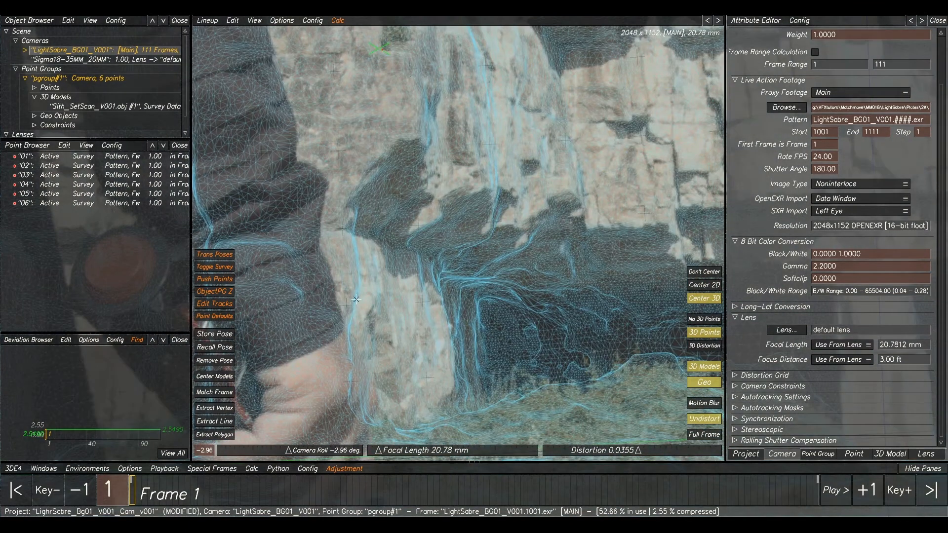
{"action": "middle_click_drag", "start_coordinate": [575, 237], "coordinate": [381, 234], "text": "ctrl"}
{"action": "scroll", "coordinate": [442, 238], "scroll_direction": "up", "scroll_amount": 3}
{"action": "scroll", "coordinate": [441, 239], "scroll_direction": "down", "scroll_amount": 3}
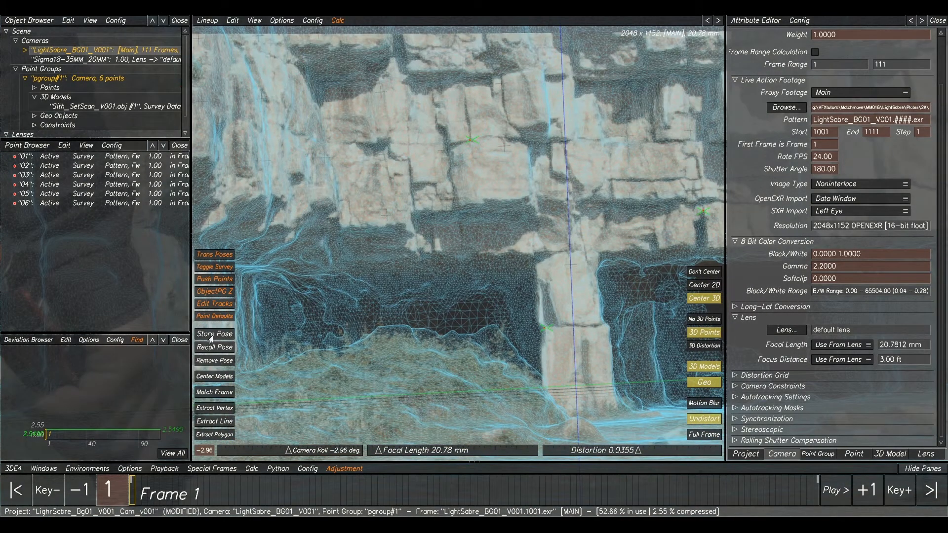
{"action": "scroll", "coordinate": [408, 273], "scroll_direction": "down", "scroll_amount": 5}
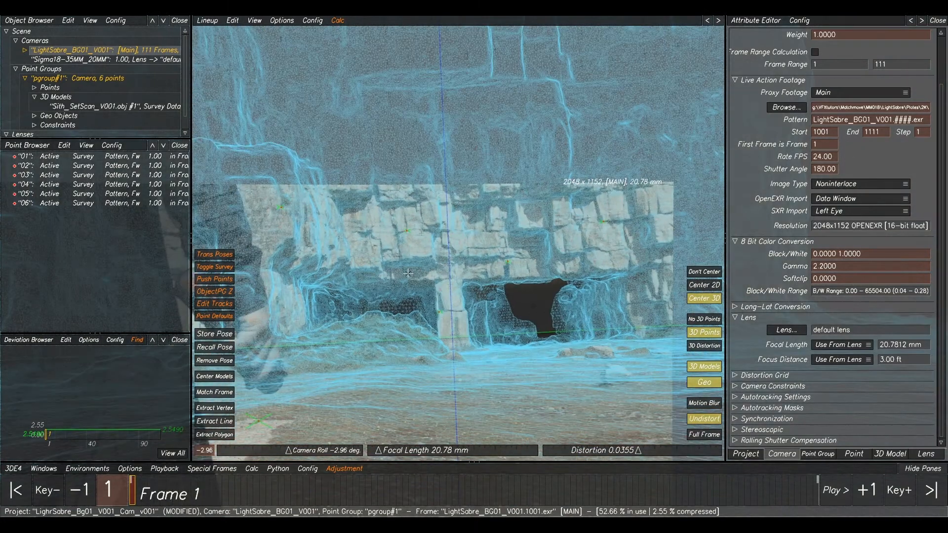
- Set the survey type of points 01 to 06 to Survey Free
{"action": "left_click", "coordinate": [107, 157]}
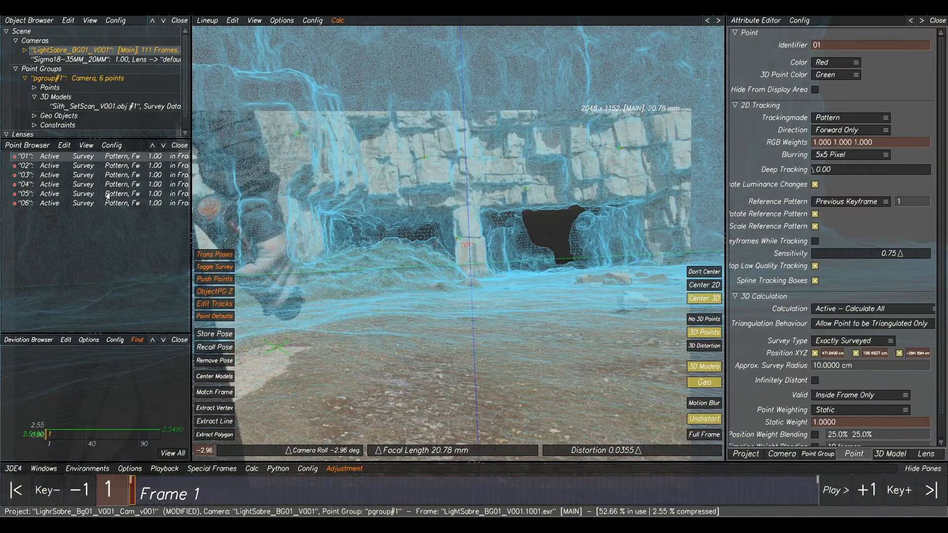
{"action": "left_click", "coordinate": [90, 204], "text": "shift"}
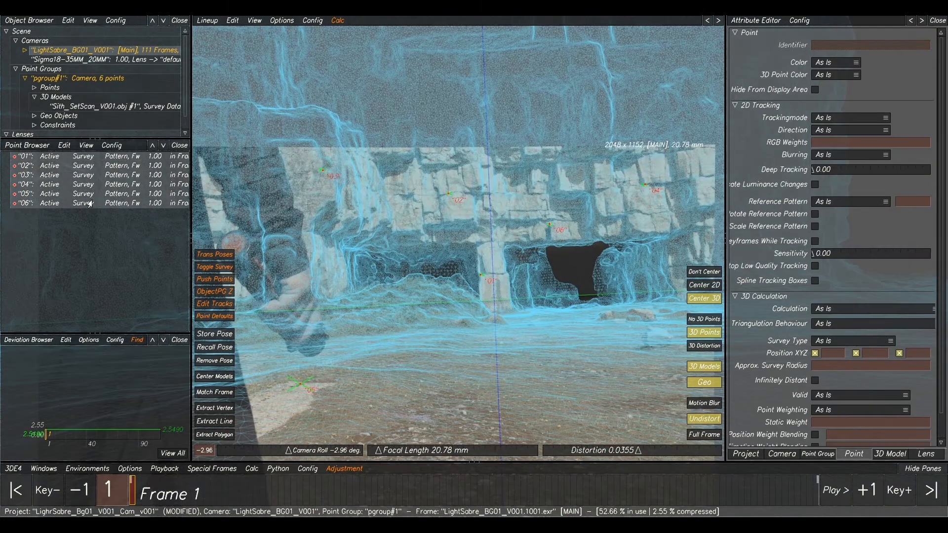
{"action": "right_click", "coordinate": [114, 187]}
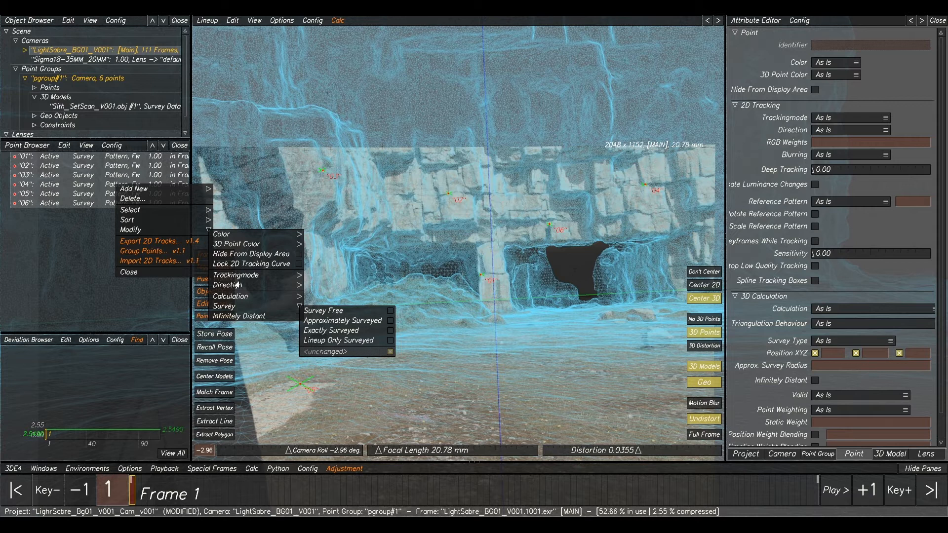
{"action": "left_click", "coordinate": [323, 311]}
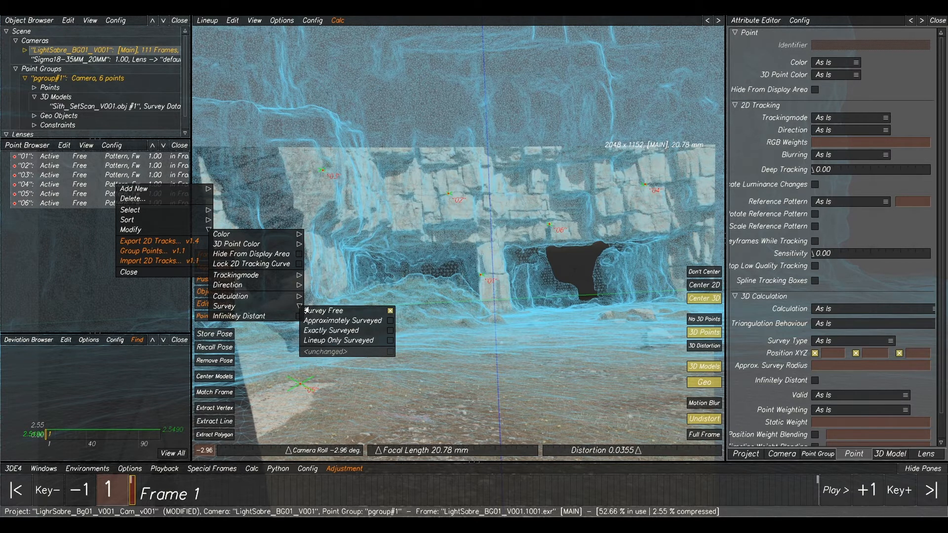
{"action": "left_click", "coordinate": [344, 221]}
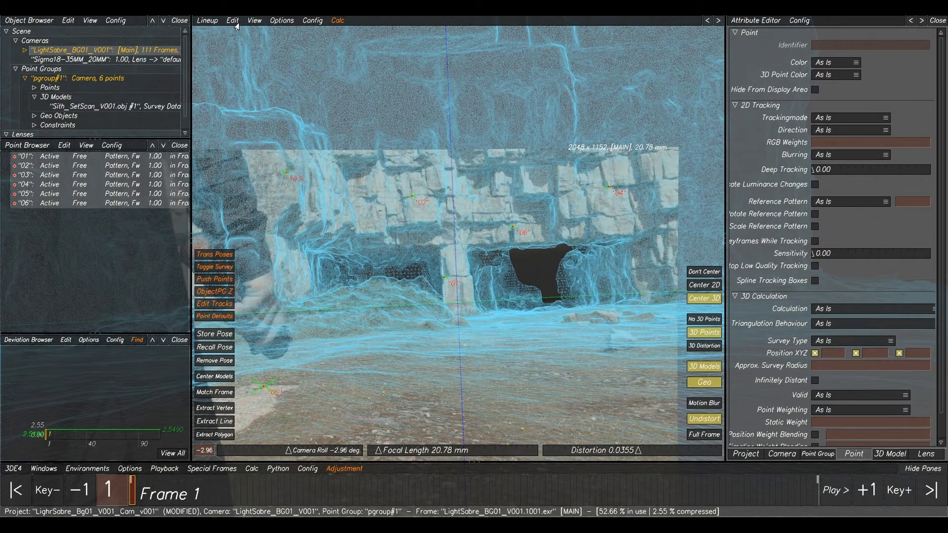
- Project points 01 to 06 onto the set scan model and recalculate the camera solve, accepting the result
{"action": "left_click", "coordinate": [232, 21]}
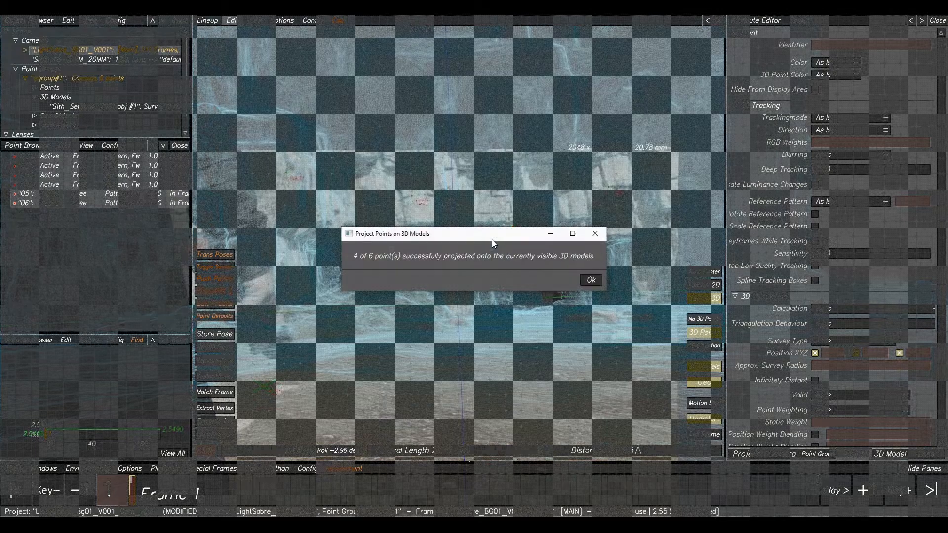
{"action": "left_click", "coordinate": [581, 284]}
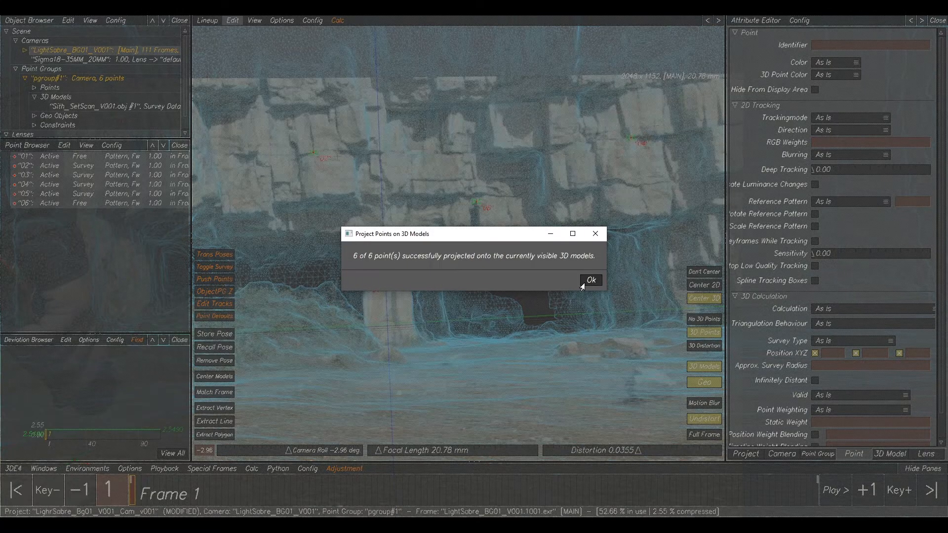
{"action": "left_click", "coordinate": [591, 280]}
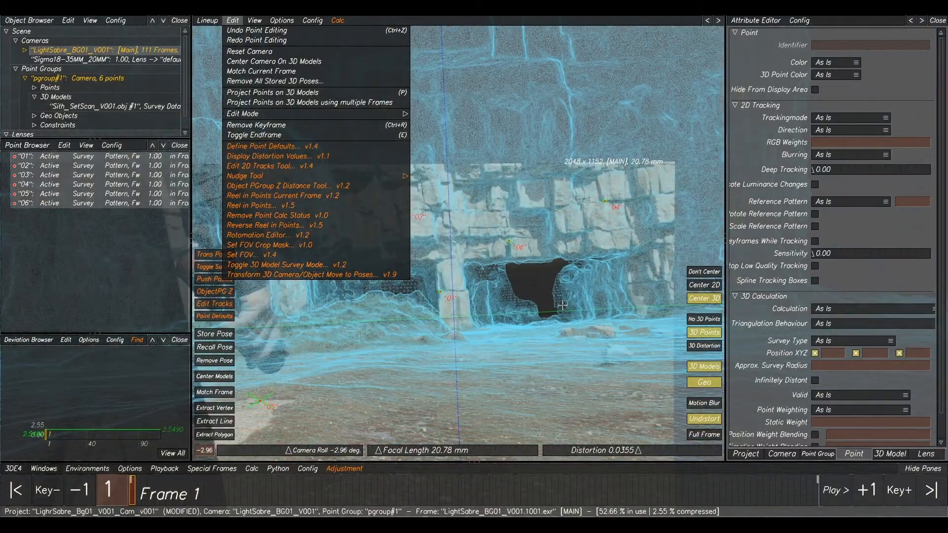
{"action": "key", "text": "alt+c"}
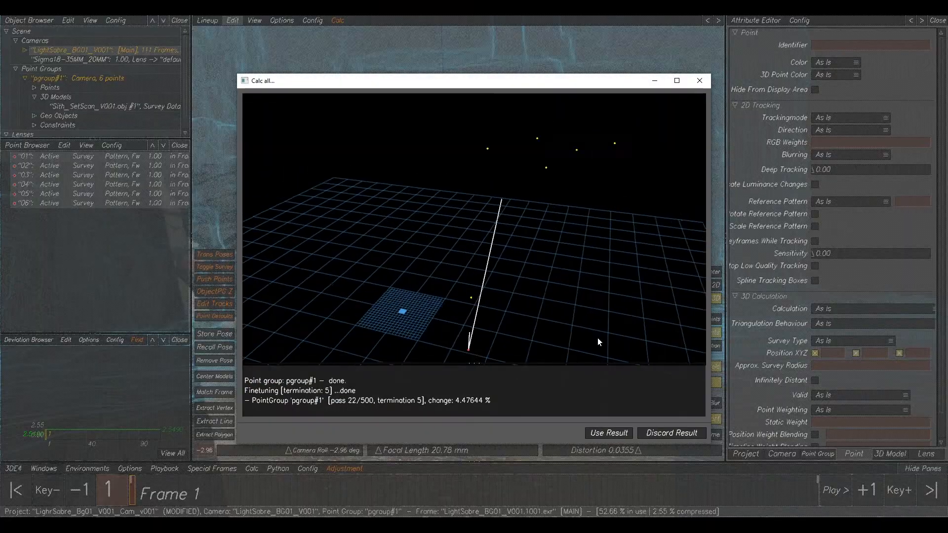
{"action": "left_click", "coordinate": [602, 433]}
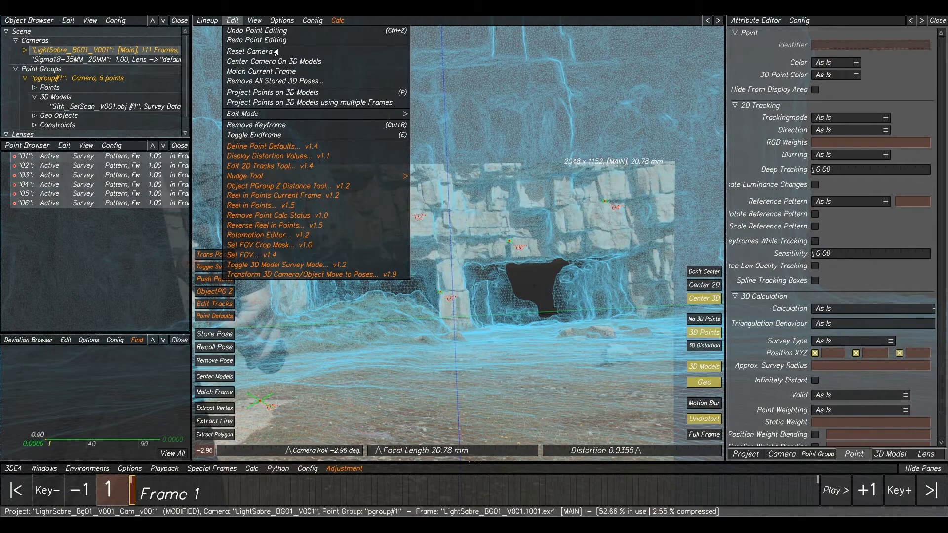
- Create a new point set named SF
{"action": "right_click", "coordinate": [99, 195]}
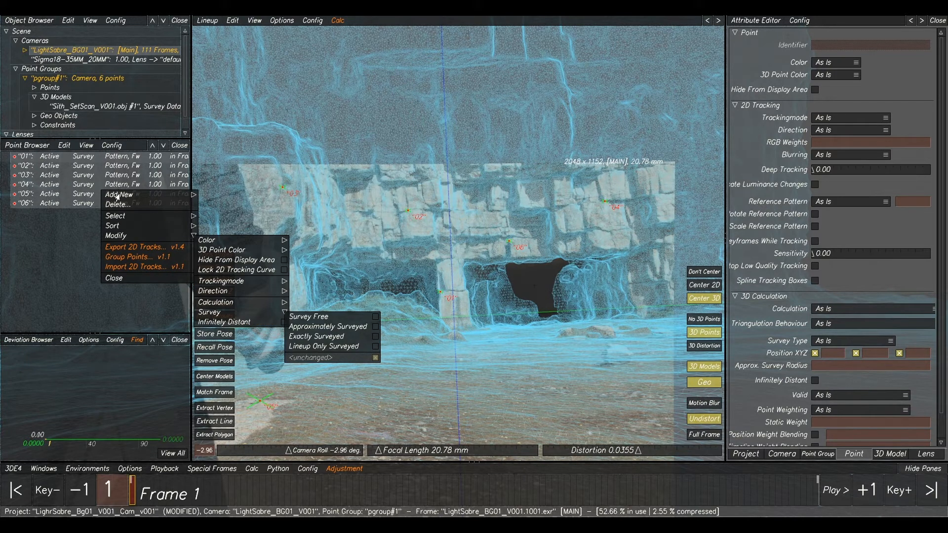
{"action": "mouse_move", "coordinate": [117, 197]}
{"action": "left_click", "coordinate": [220, 202]}
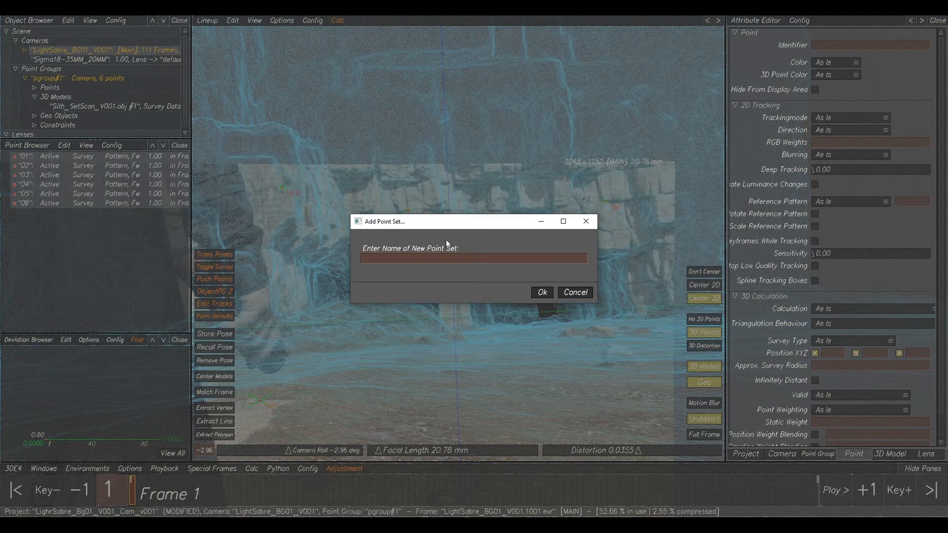
{"action": "left_click", "coordinate": [426, 257]}
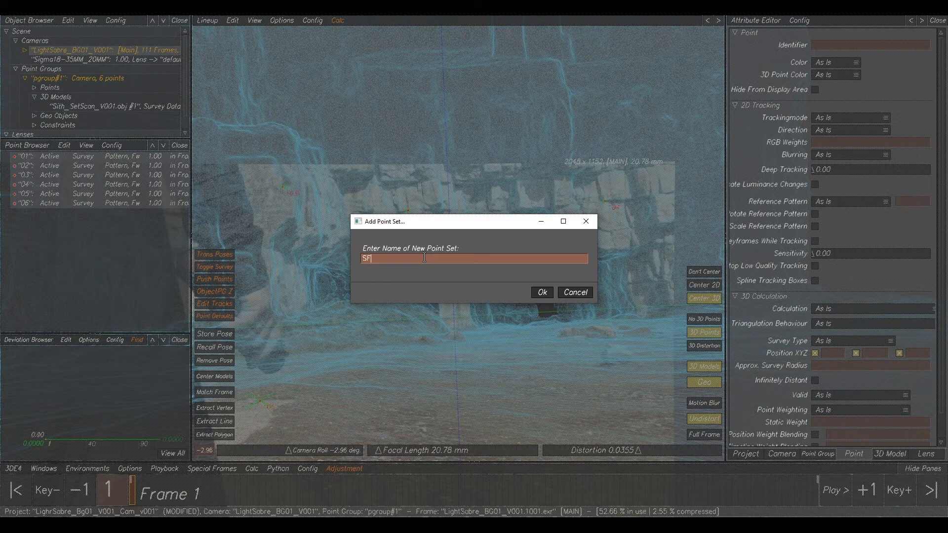
{"action": "left_click", "coordinate": [540, 293]}
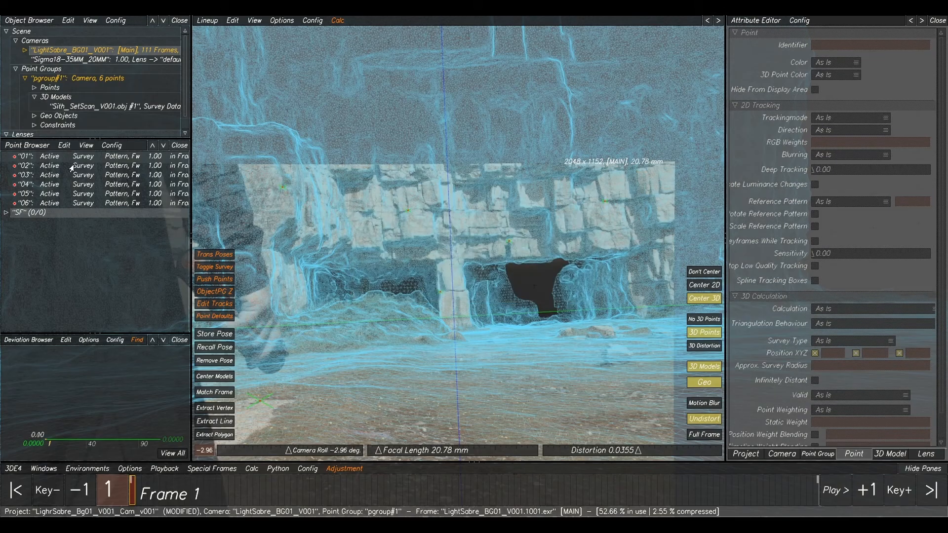
- Move points 01 to 06 into the SF point set and expand the set
{"action": "left_click", "coordinate": [57, 158]}
{"action": "left_click", "coordinate": [58, 202], "text": "shift"}
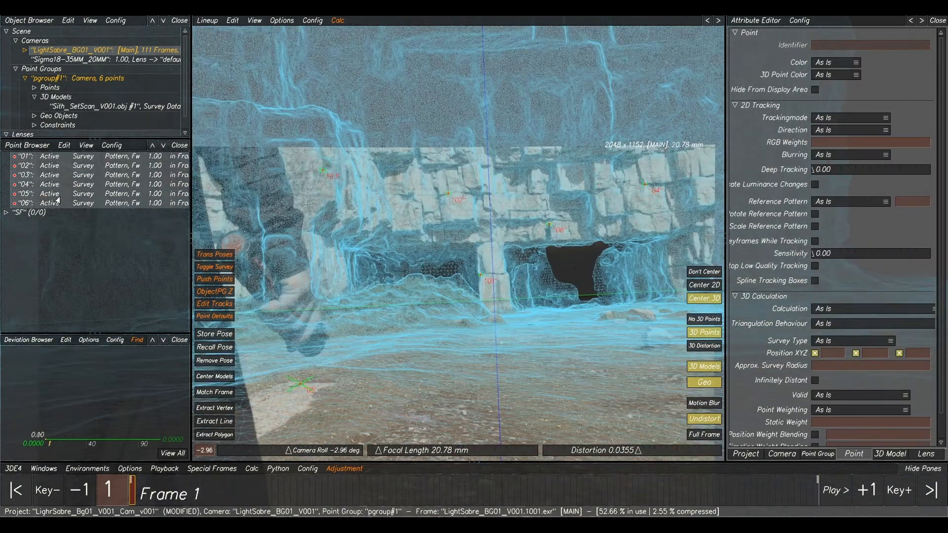
{"action": "left_click_drag", "start_coordinate": [49, 203], "coordinate": [43, 212]}
{"action": "left_click", "coordinate": [5, 157]}
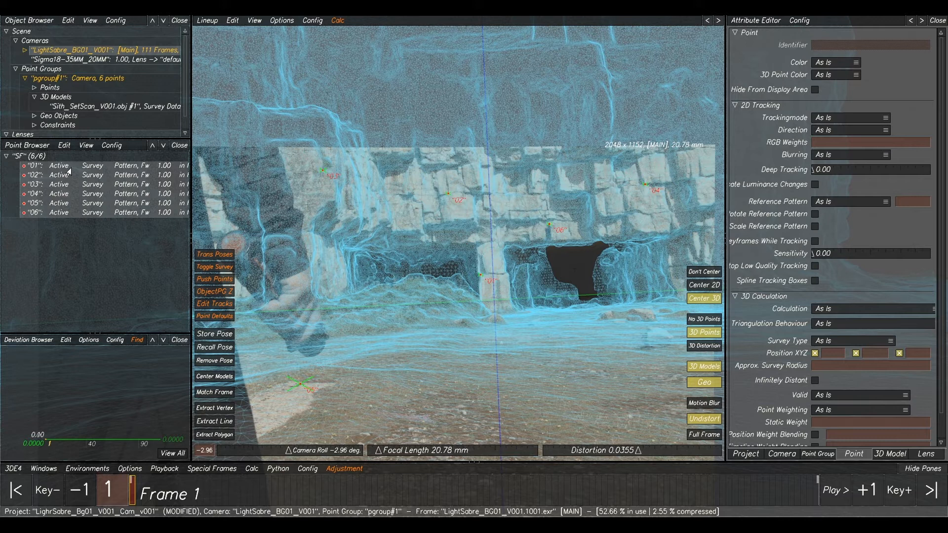
- Hide the six points in the SF set and set their calculation to Disabled
{"action": "left_click", "coordinate": [85, 146]}
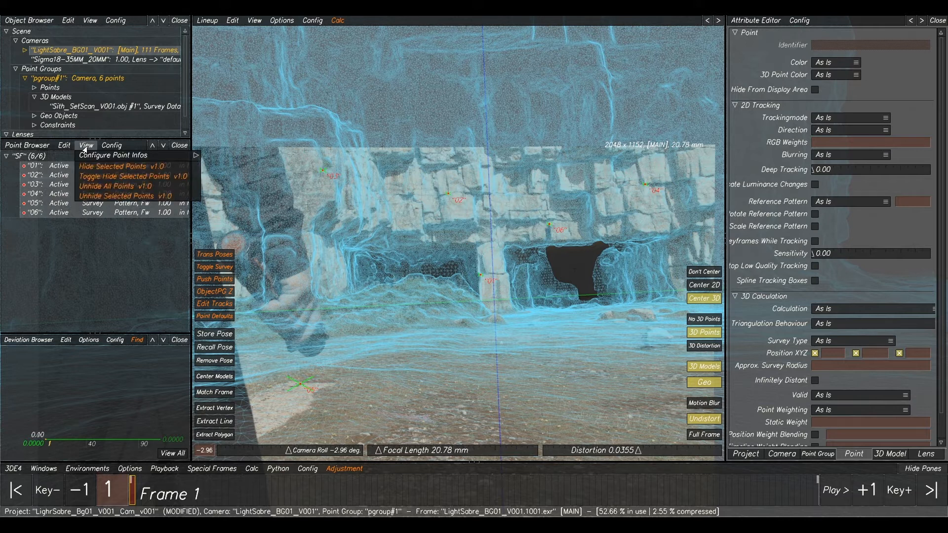
{"action": "left_click", "coordinate": [94, 176]}
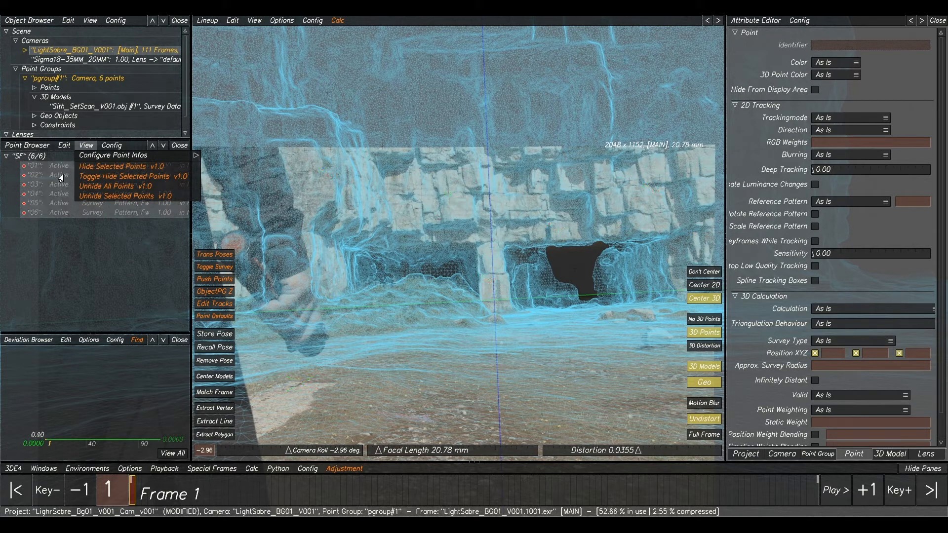
{"action": "right_click", "coordinate": [61, 178]}
{"action": "right_click", "coordinate": [54, 181]}
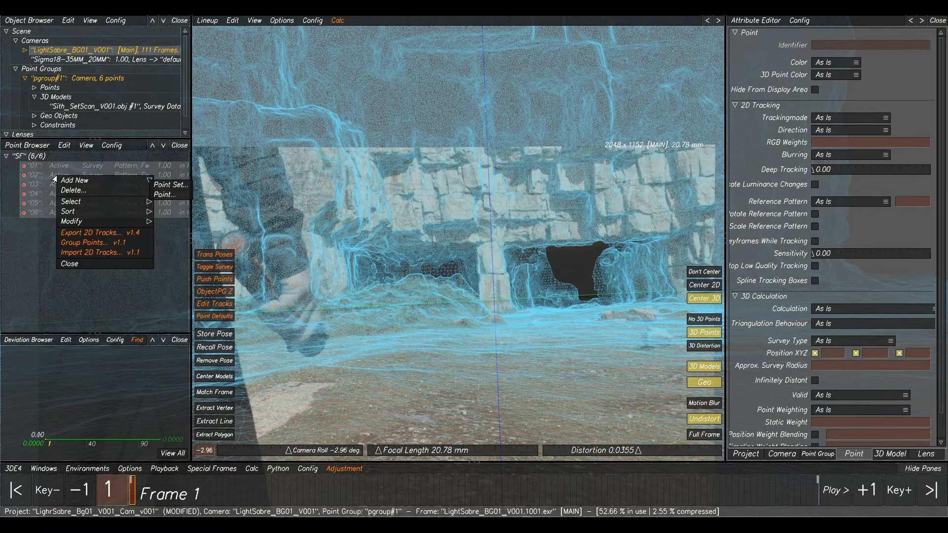
{"action": "left_click", "coordinate": [74, 224]}
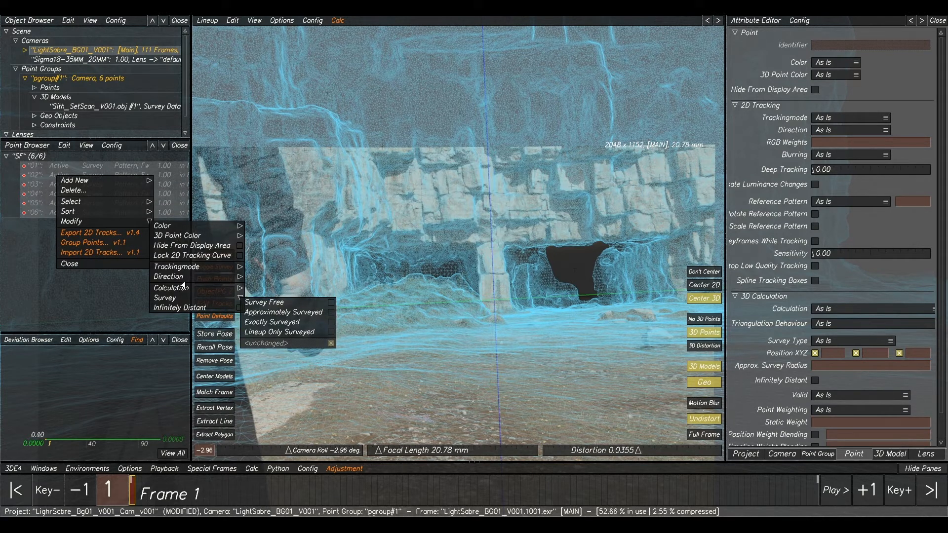
{"action": "mouse_move", "coordinate": [178, 290]}
{"action": "left_click", "coordinate": [266, 294]}
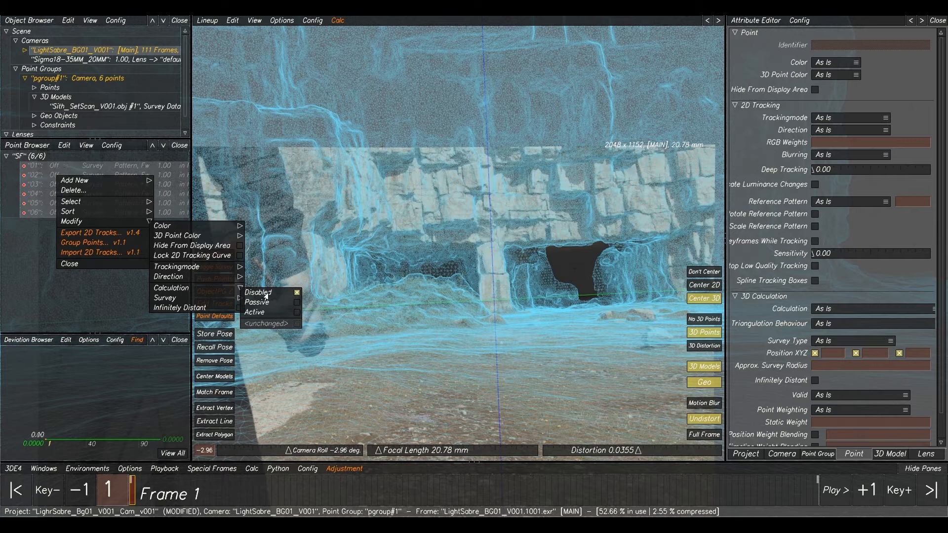
{"action": "left_click", "coordinate": [90, 285]}
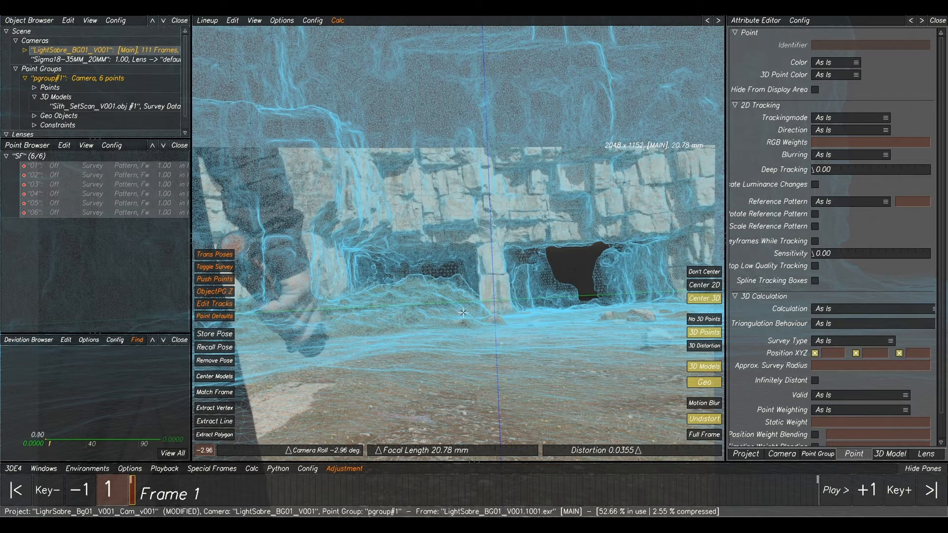
- In Manual Tracking, add a point on the dark rock ledge corner near the actor's arm at frame 1 and track it forward
{"action": "scroll", "coordinate": [427, 329], "scroll_direction": "down", "scroll_amount": 2}
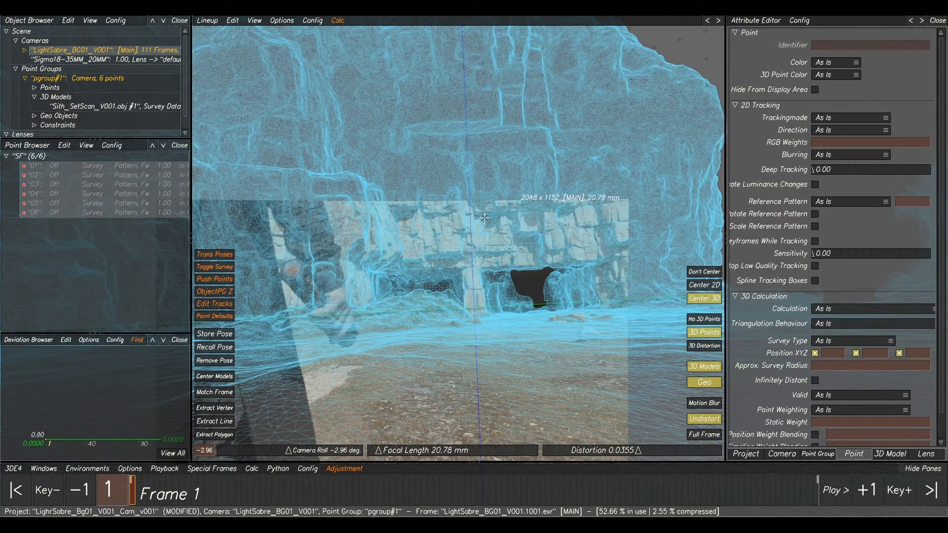
{"action": "key", "text": "F1"}
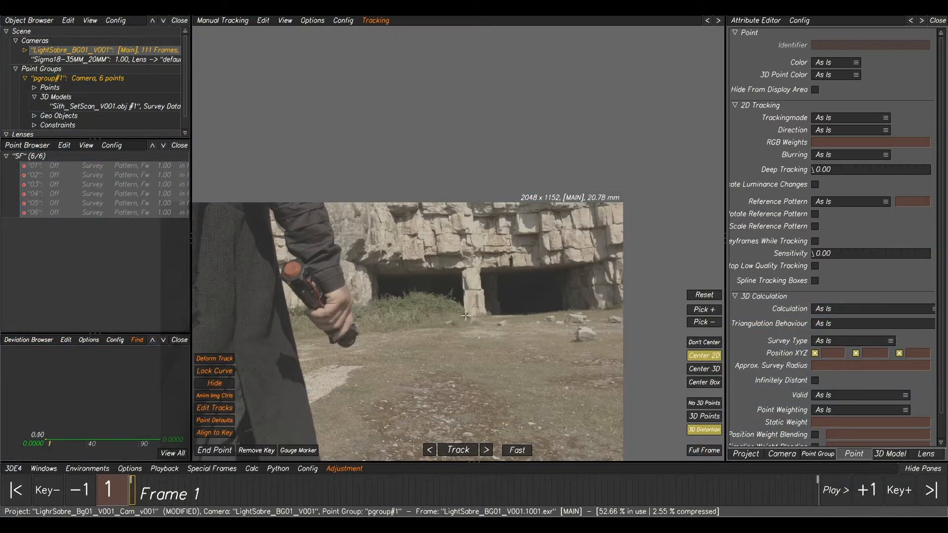
{"action": "scroll", "coordinate": [434, 189], "scroll_direction": "up", "scroll_amount": 5}
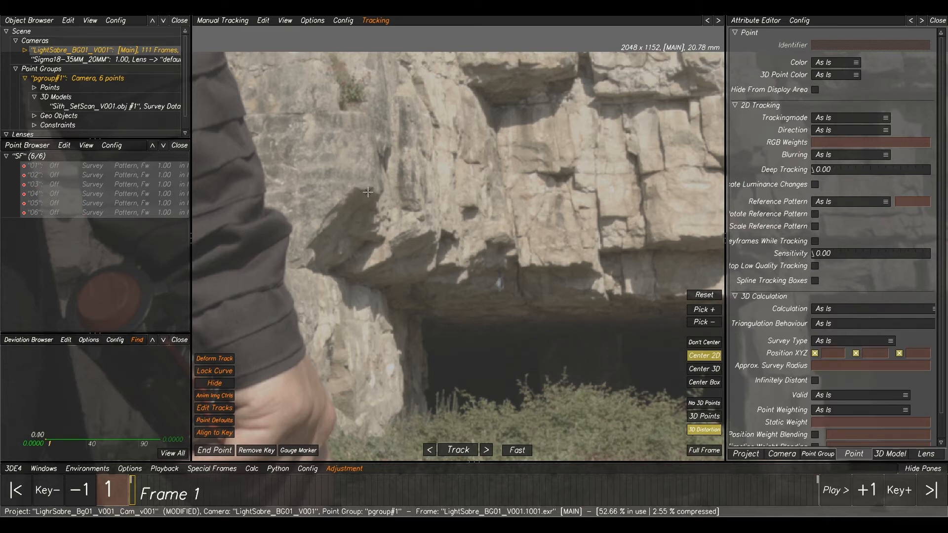
{"action": "left_click", "coordinate": [368, 189], "text": "ctrl"}
{"action": "left_click_drag", "start_coordinate": [367, 188], "coordinate": [367, 187], "text": "ctrl"}
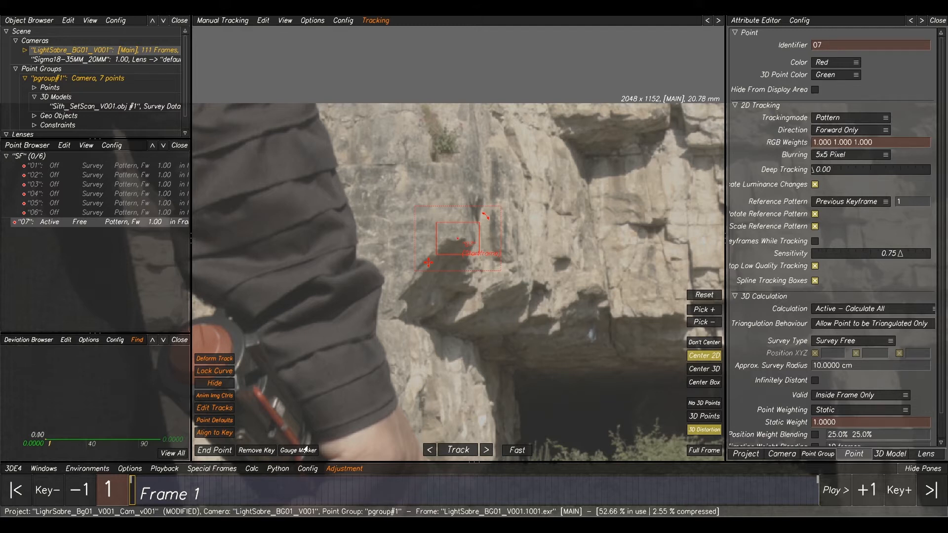
{"action": "left_click", "coordinate": [459, 450]}
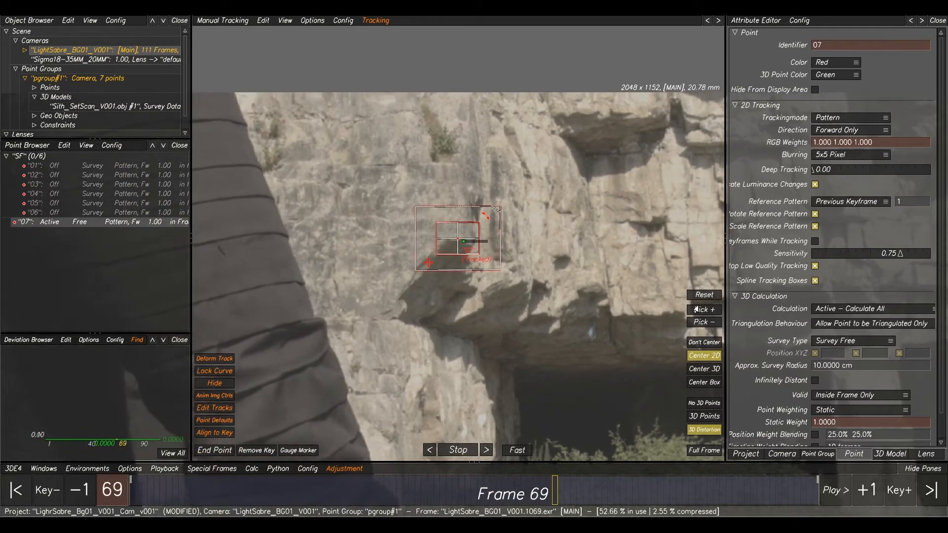
- Add a point at frame 111 on the rock blocks above the left cave opening and track it backward
{"action": "scroll", "coordinate": [610, 321], "scroll_direction": "down", "scroll_amount": 5}
{"action": "middle_click_drag", "start_coordinate": [612, 321], "coordinate": [472, 282]}
{"action": "scroll", "coordinate": [472, 282], "scroll_direction": "up", "scroll_amount": 1}
{"action": "left_click", "coordinate": [505, 263]}
{"action": "scroll", "coordinate": [467, 220], "scroll_direction": "up", "scroll_amount": 3}
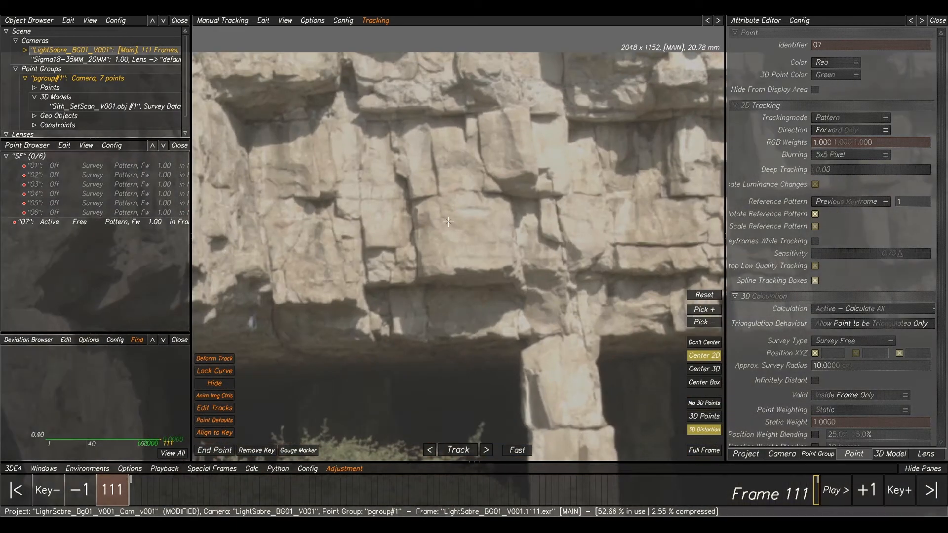
{"action": "left_click", "coordinate": [395, 249], "text": "ctrl"}
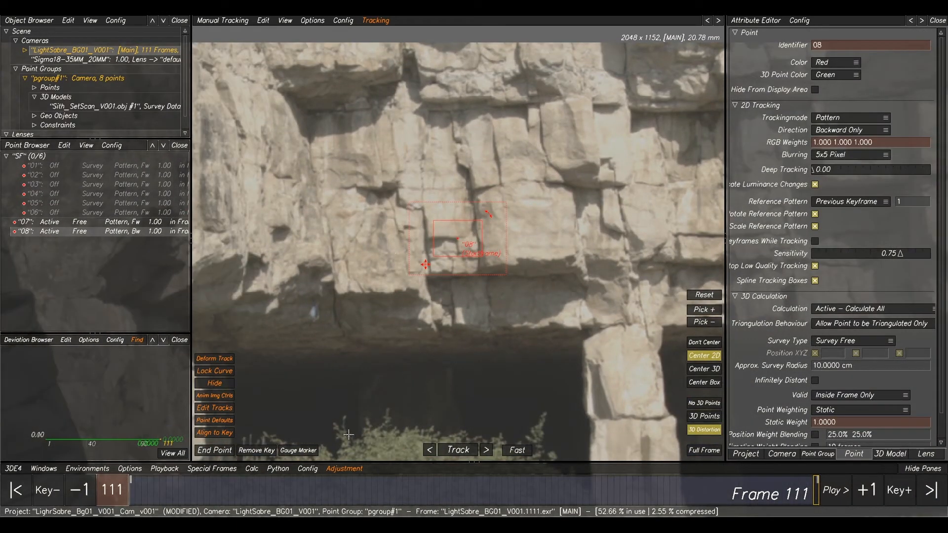
{"action": "left_click", "coordinate": [458, 451]}
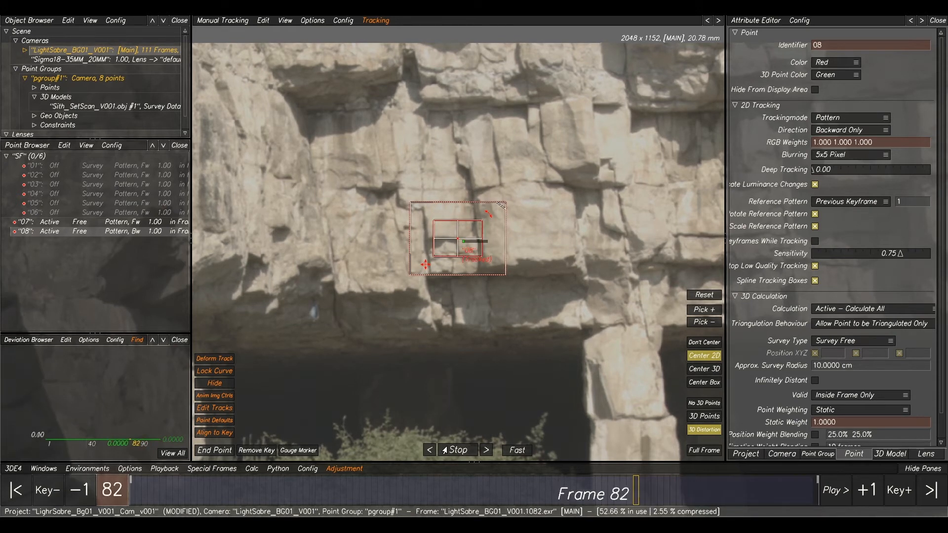
- Add a point at frame 1 on the cracked block corner above the large cave opening and track it forward
{"action": "middle_click_drag", "start_coordinate": [597, 311], "coordinate": [349, 260]}
{"action": "scroll", "coordinate": [348, 260], "scroll_direction": "down", "scroll_amount": 2}
{"action": "left_click", "coordinate": [535, 222]}
{"action": "scroll", "coordinate": [519, 208], "scroll_direction": "up", "scroll_amount": 5}
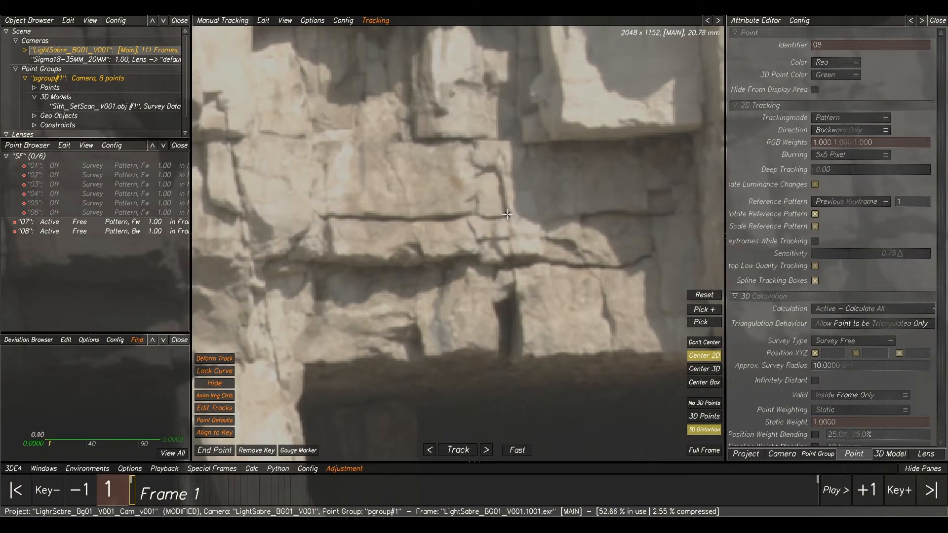
{"action": "left_click", "coordinate": [507, 214], "text": "ctrl"}
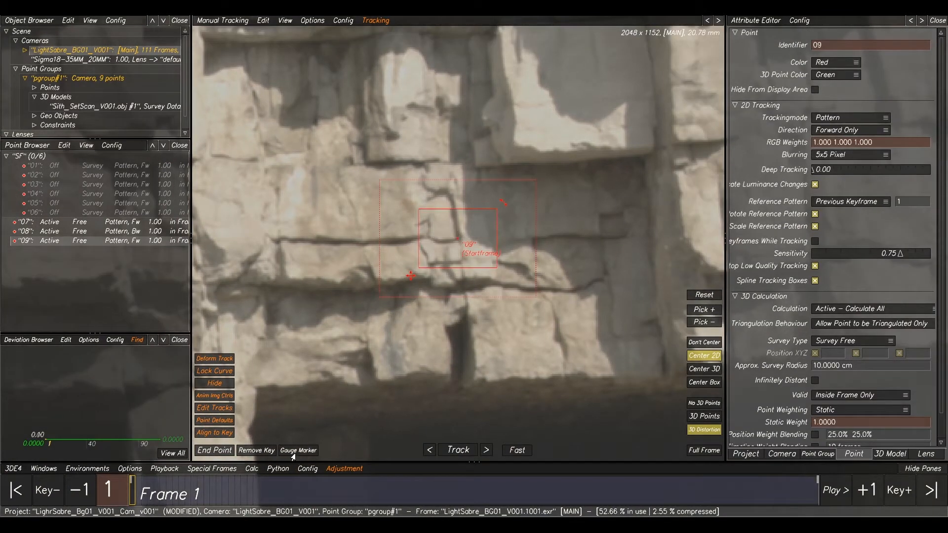
{"action": "left_click", "coordinate": [458, 450]}
- Add a point at frame 111 on the block corner above the far right end of the large cave opening and track it backward
{"action": "scroll", "coordinate": [487, 338], "scroll_direction": "down", "scroll_amount": 4}
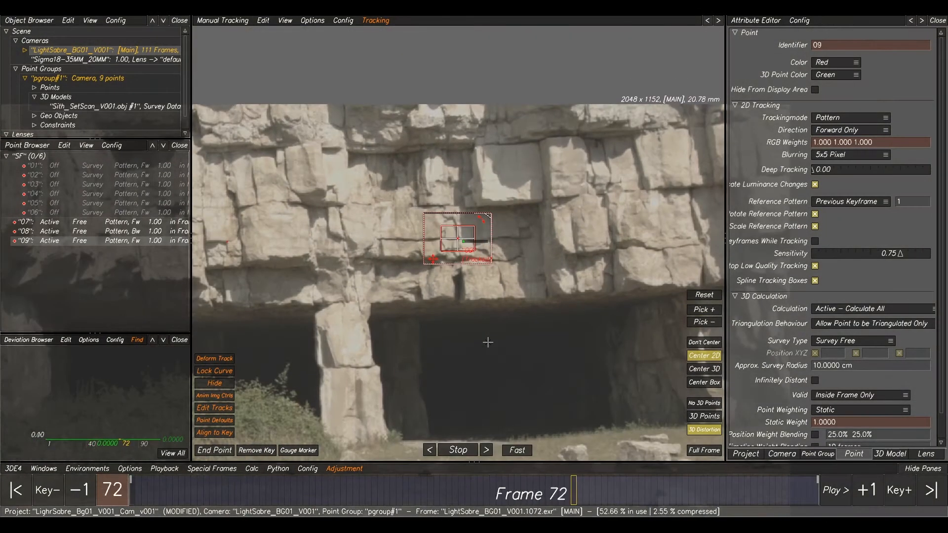
{"action": "middle_click_drag", "start_coordinate": [627, 272], "coordinate": [394, 250]}
{"action": "scroll", "coordinate": [430, 247], "scroll_direction": "up", "scroll_amount": 4}
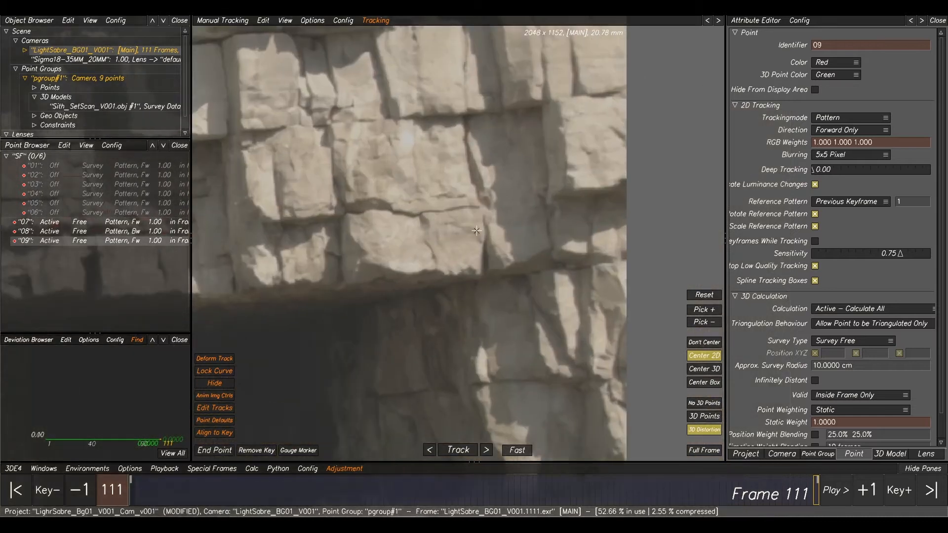
{"action": "left_click", "coordinate": [480, 227]}
{"action": "left_click", "coordinate": [478, 203], "text": "ctrl"}
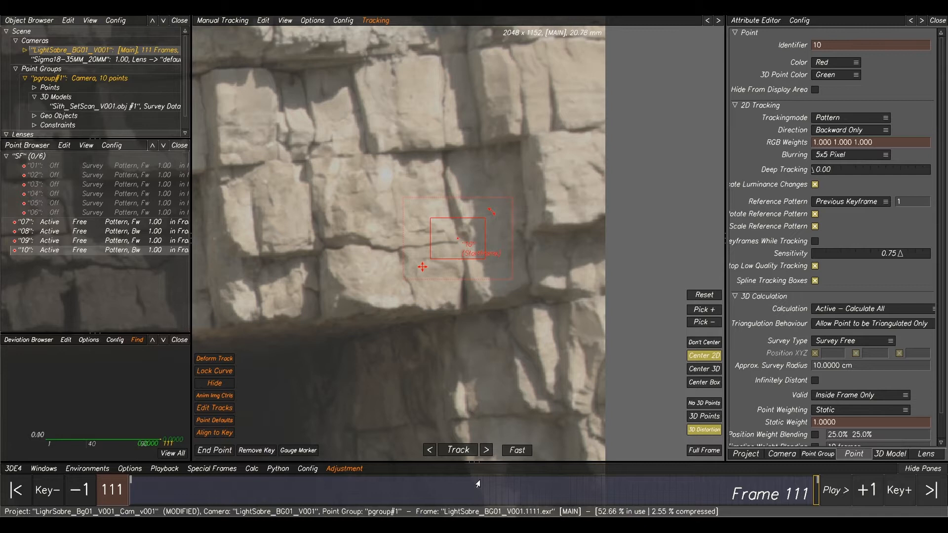
{"action": "left_click", "coordinate": [452, 451]}
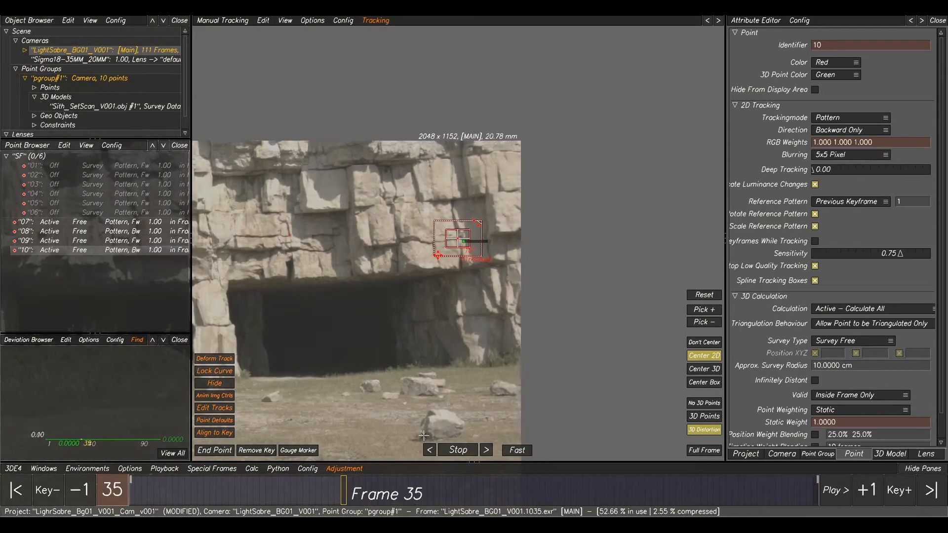
- Add a point at frame 1 on the horizontal crack in the rock pillar between the caves and track it forward
{"action": "middle_click_drag", "start_coordinate": [360, 414], "coordinate": [577, 283]}
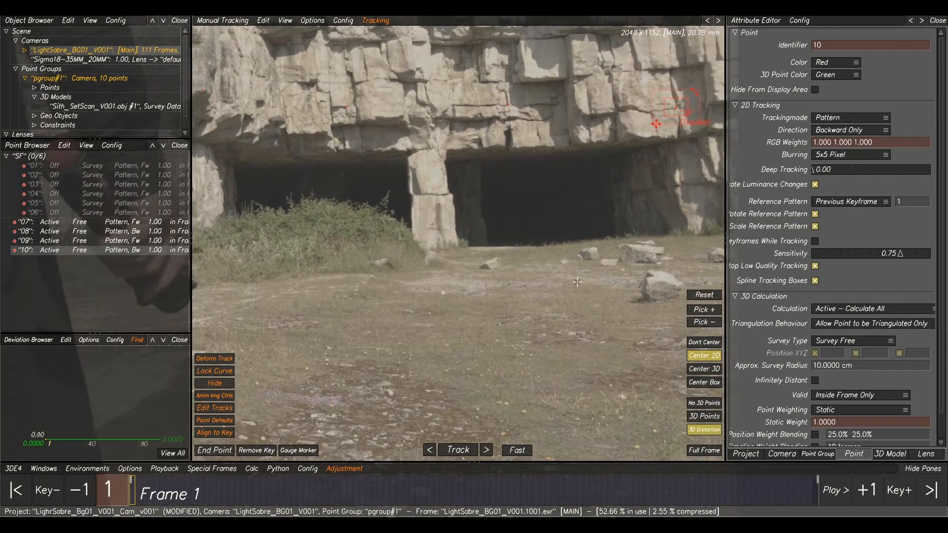
{"action": "left_click", "coordinate": [481, 228]}
{"action": "scroll", "coordinate": [425, 200], "scroll_direction": "up", "scroll_amount": 5}
{"action": "left_click", "coordinate": [418, 188], "text": "ctrl"}
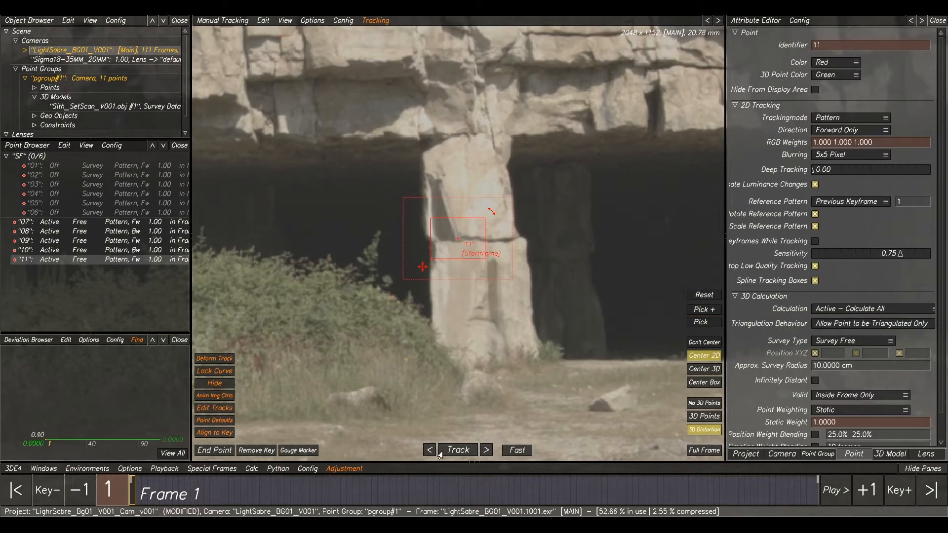
{"action": "left_click", "coordinate": [458, 450]}
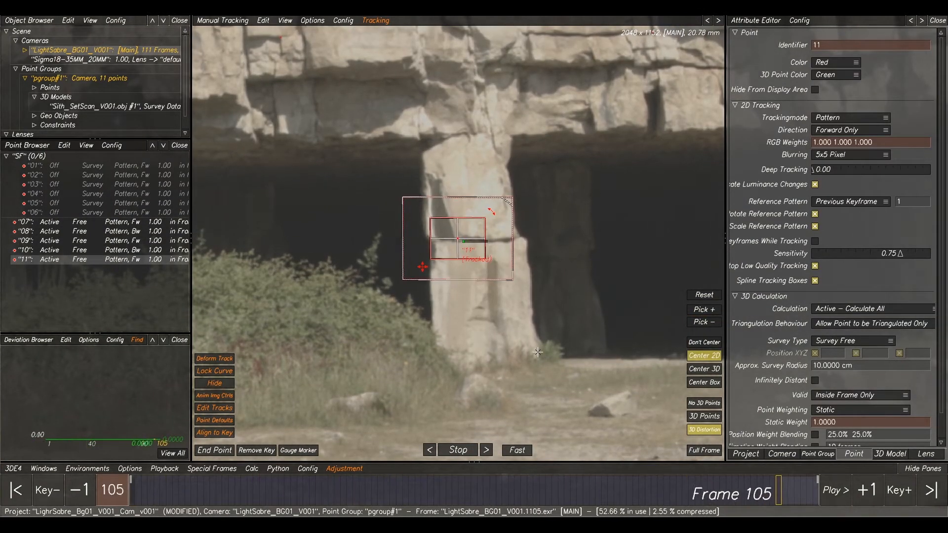
- Add a point at frame 111 on the sunlit rock base at the right side of the large cave and track it backward
{"action": "scroll", "coordinate": [537, 350], "scroll_direction": "down", "scroll_amount": 4}
{"action": "middle_click_drag", "start_coordinate": [539, 339], "coordinate": [377, 268]}
{"action": "middle_click_drag", "start_coordinate": [599, 285], "coordinate": [519, 280]}
{"action": "scroll", "coordinate": [519, 280], "scroll_direction": "up", "scroll_amount": 2}
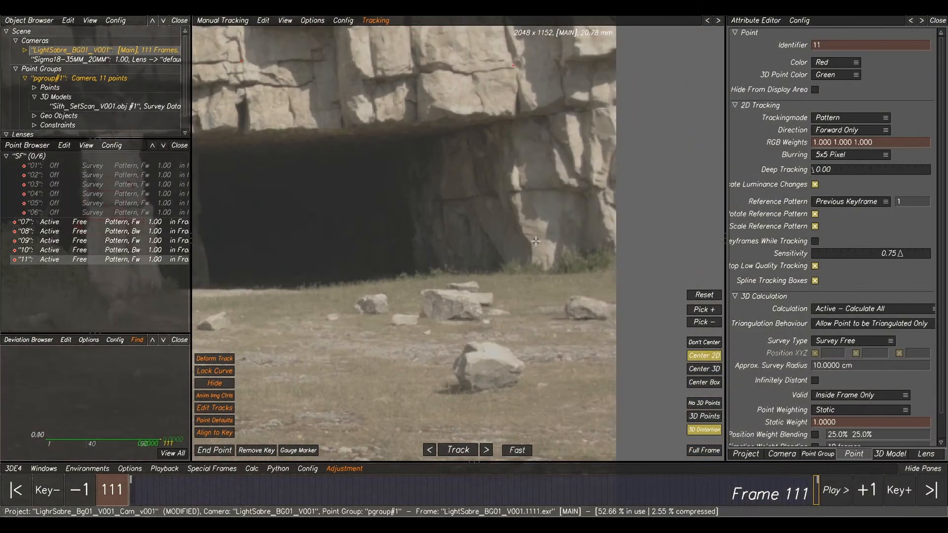
{"action": "left_click", "coordinate": [530, 238], "text": "ctrl"}
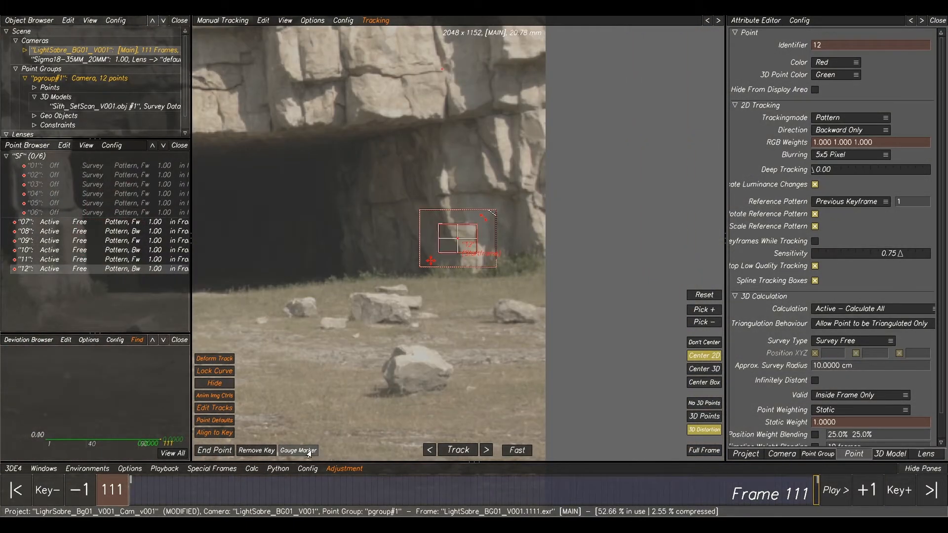
{"action": "left_click", "coordinate": [449, 451]}
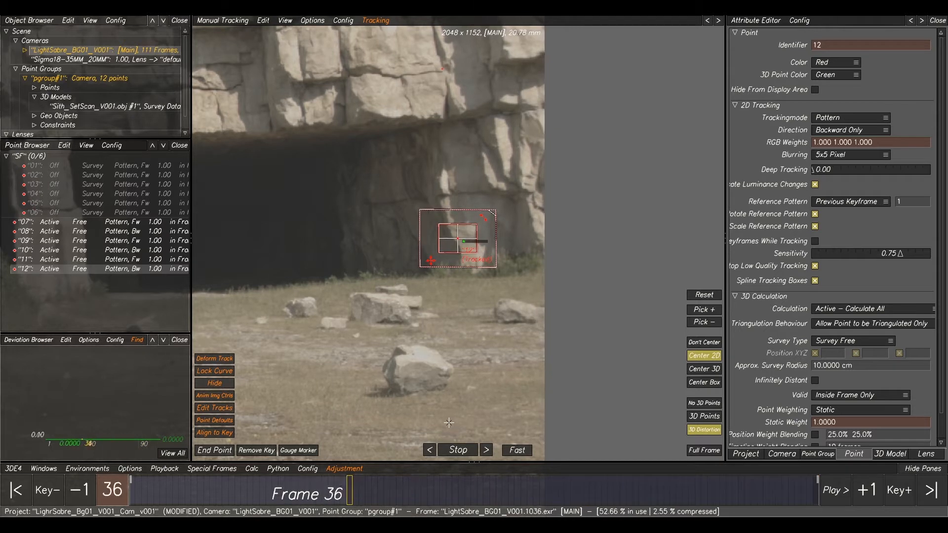
- Add a point at frame 1 on the stony ground just below the purple flowers, with a reduced pattern box, and track it forward
{"action": "middle_click_drag", "start_coordinate": [531, 374], "coordinate": [721, 194]}
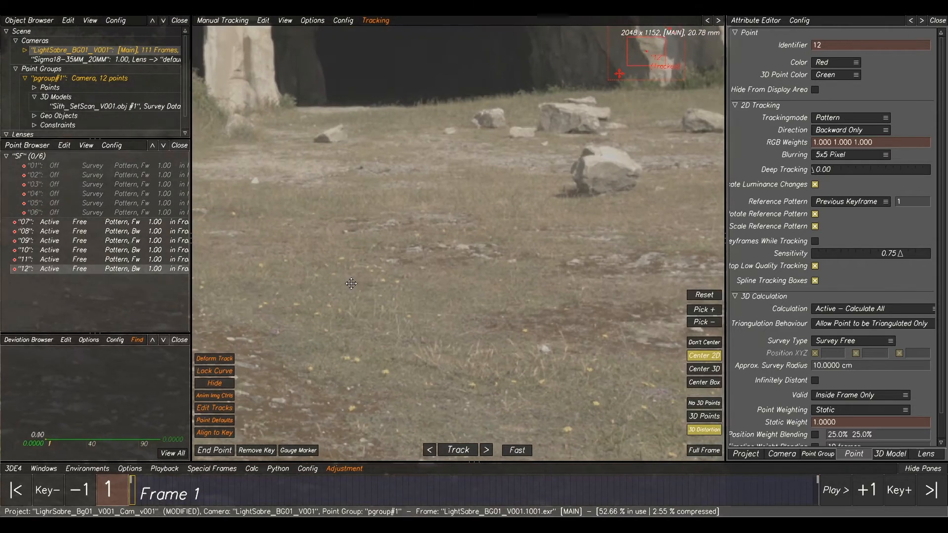
{"action": "scroll", "coordinate": [449, 316], "scroll_direction": "down", "scroll_amount": 3}
{"action": "middle_click_drag", "start_coordinate": [420, 315], "coordinate": [495, 199]}
{"action": "scroll", "coordinate": [450, 272], "scroll_direction": "up", "scroll_amount": 5}
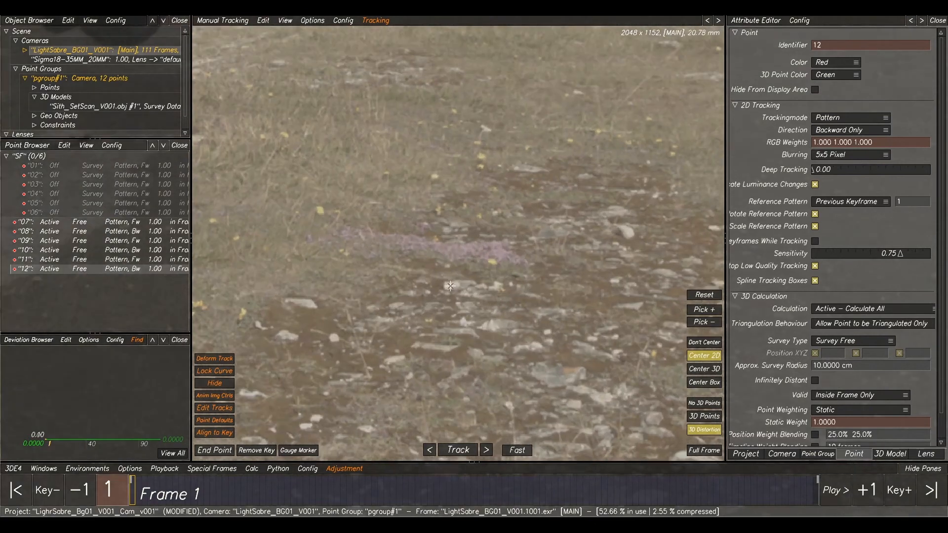
{"action": "left_click", "coordinate": [450, 286], "text": "ctrl"}
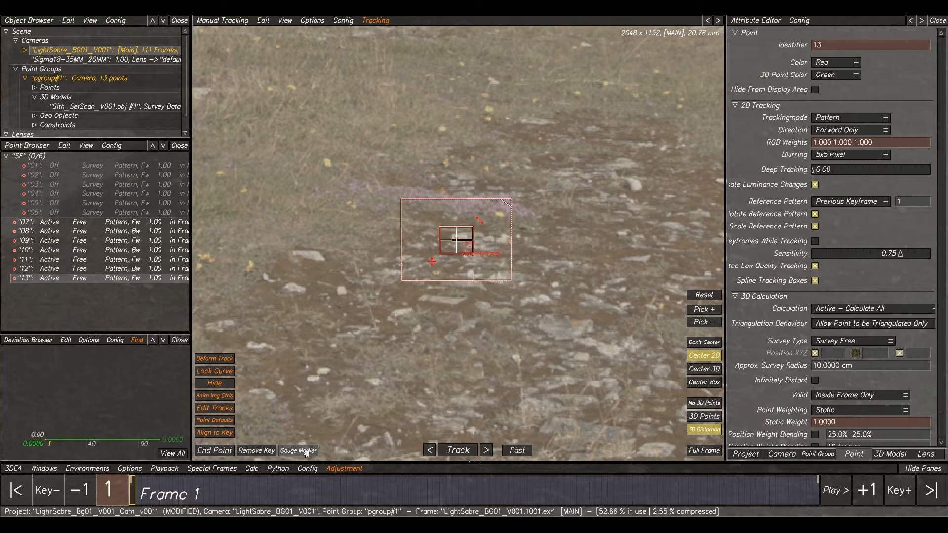
{"action": "left_click", "coordinate": [457, 450]}
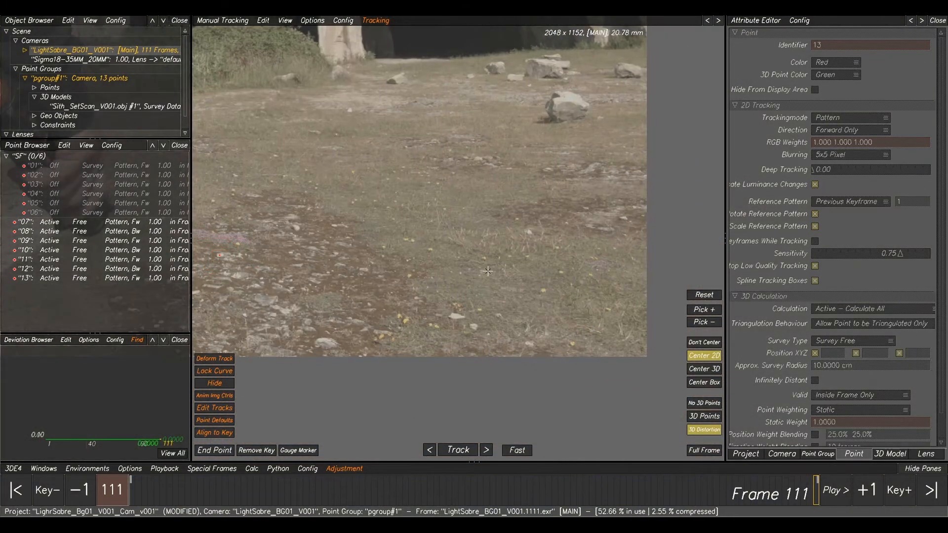
- Add a point at frame 111 on a yellow flower in the foreground grass and track it backward
{"action": "scroll", "coordinate": [499, 238], "scroll_direction": "up", "scroll_amount": 4}
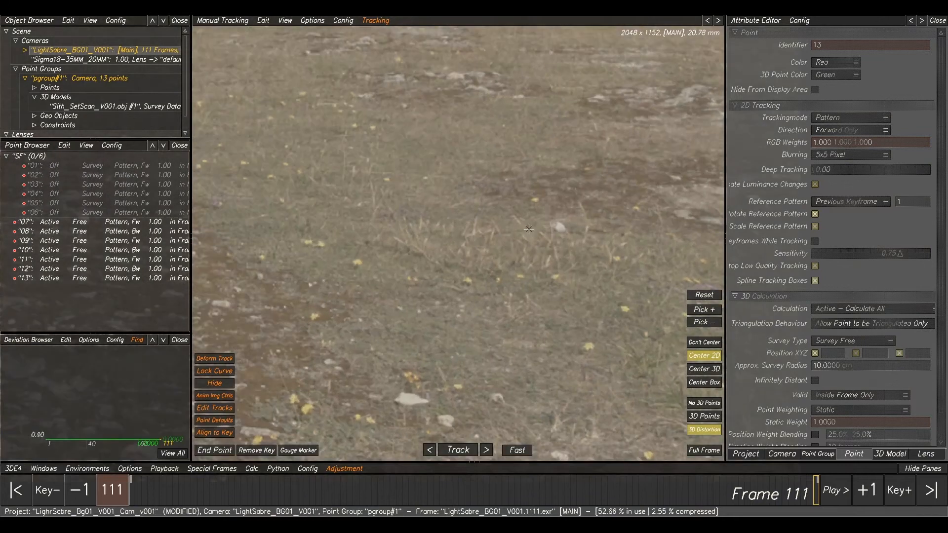
{"action": "left_click", "coordinate": [358, 262], "text": "ctrl"}
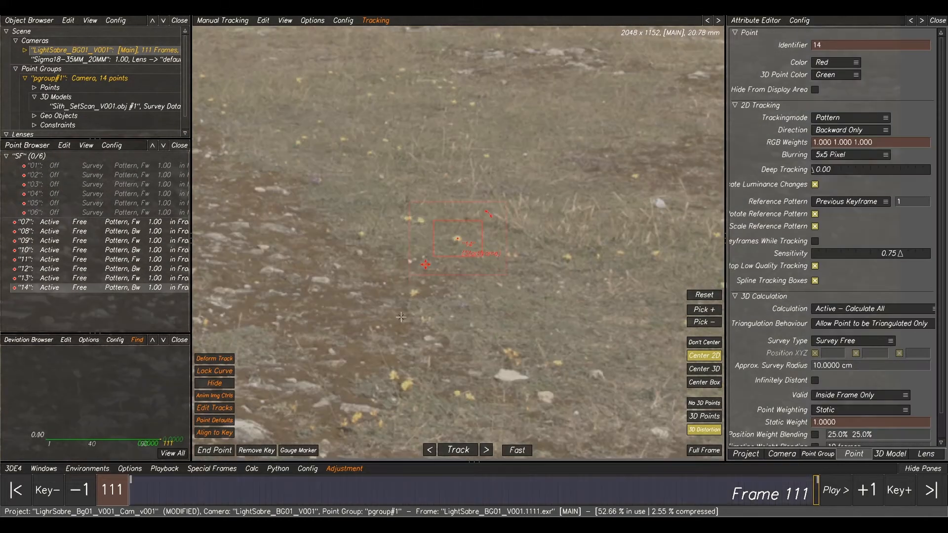
{"action": "left_click", "coordinate": [458, 451]}
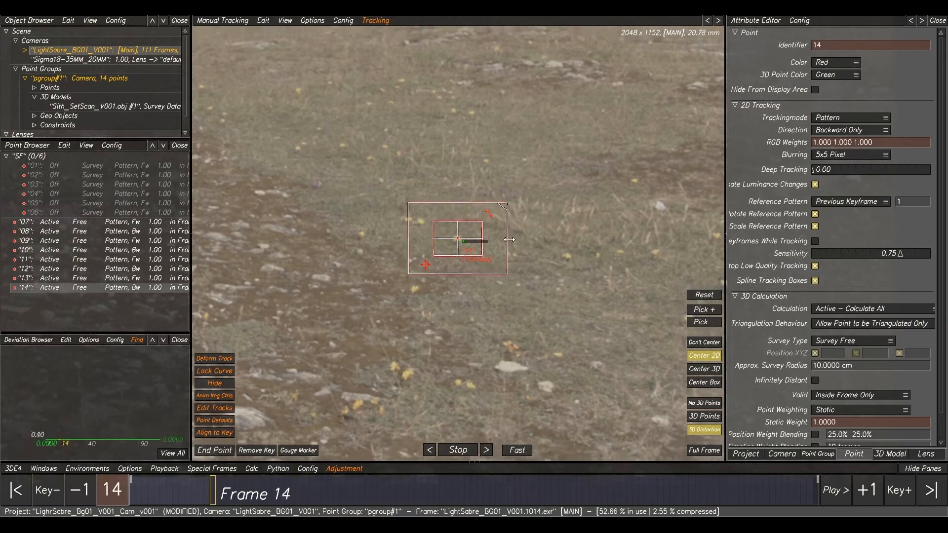
- Add a point at frame 1 on the pale stone patch in the grass below the large boulder and track it forward
{"action": "scroll", "coordinate": [488, 161], "scroll_direction": "down", "scroll_amount": 4}
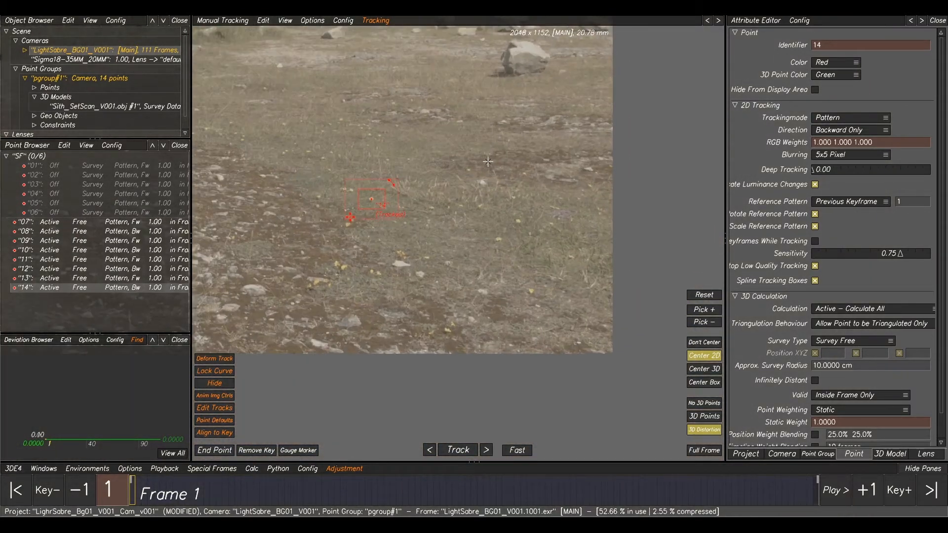
{"action": "scroll", "coordinate": [488, 162], "scroll_direction": "up", "scroll_amount": 5}
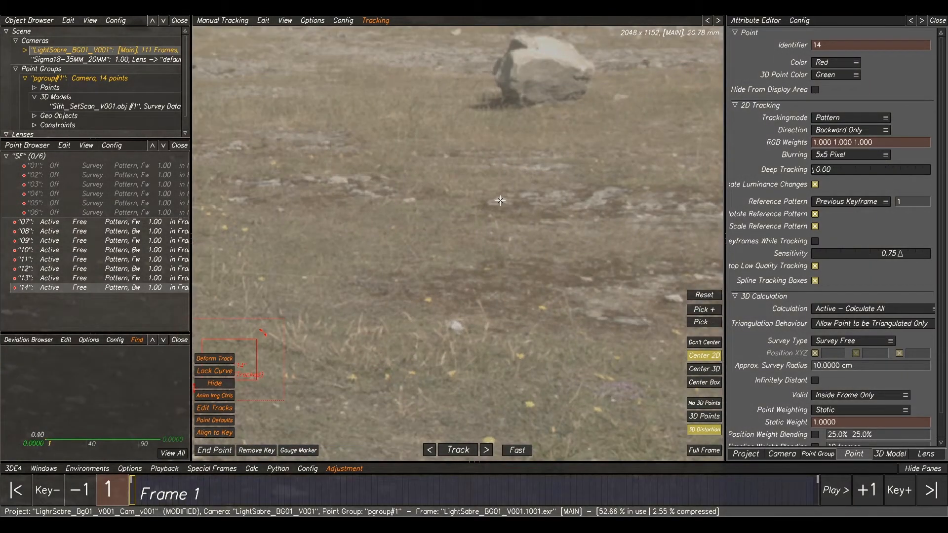
{"action": "left_click", "coordinate": [500, 201], "text": "ctrl"}
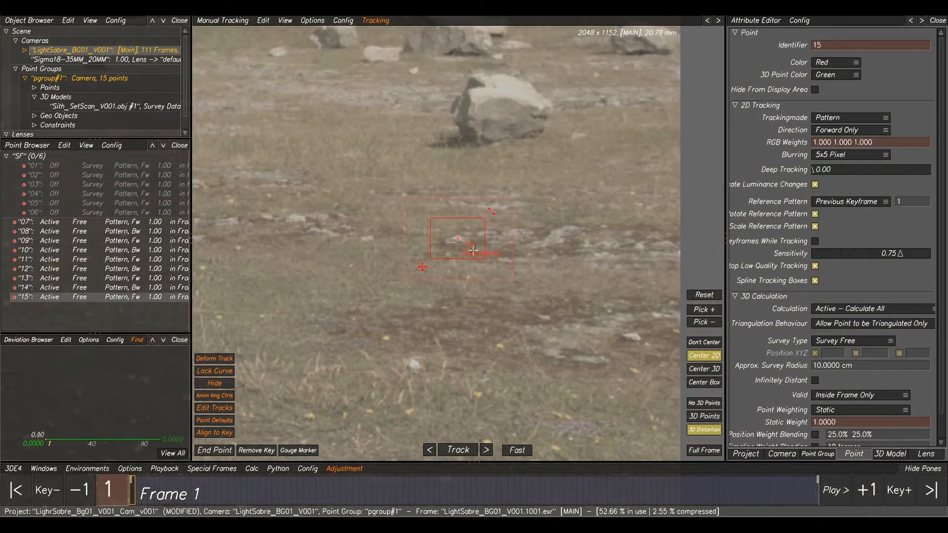
{"action": "left_click", "coordinate": [449, 450]}
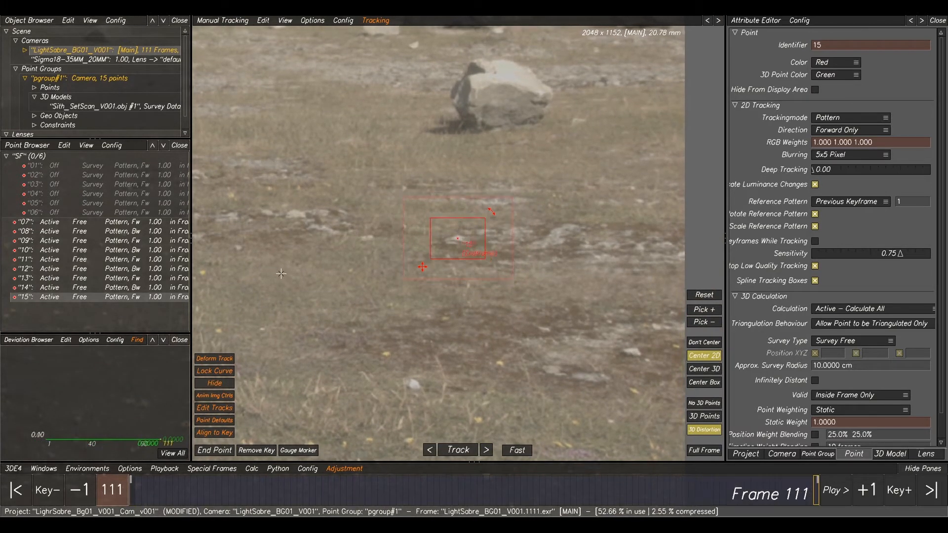
- Add a point at frame 111 on the small pale stone in the grass above the purple flowers and track it backward
{"action": "scroll", "coordinate": [541, 232], "scroll_direction": "up", "scroll_amount": 5}
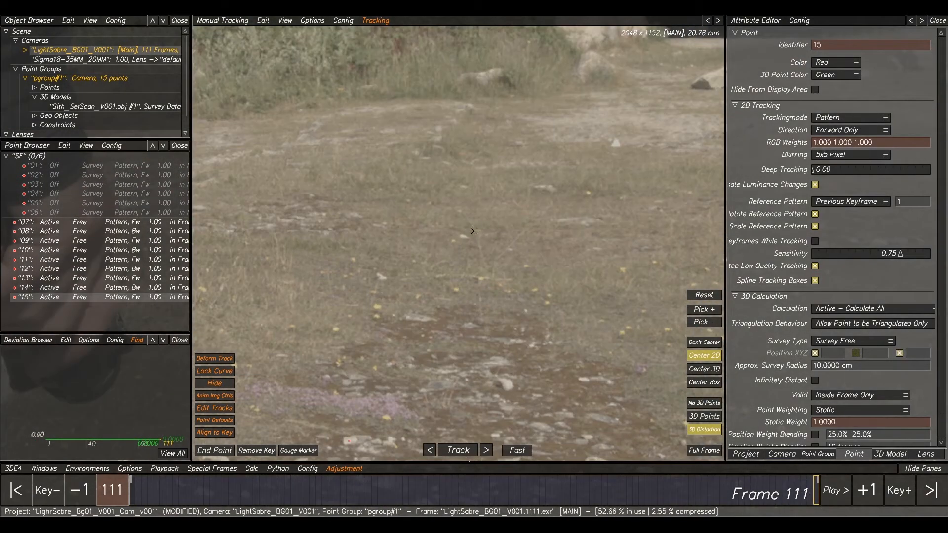
{"action": "left_click", "coordinate": [459, 238], "text": "ctrl"}
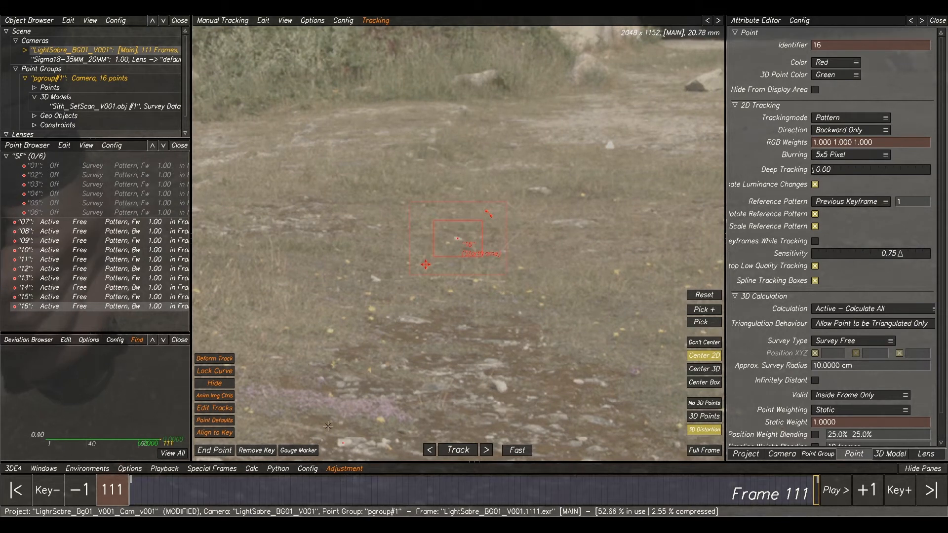
{"action": "left_click", "coordinate": [447, 451]}
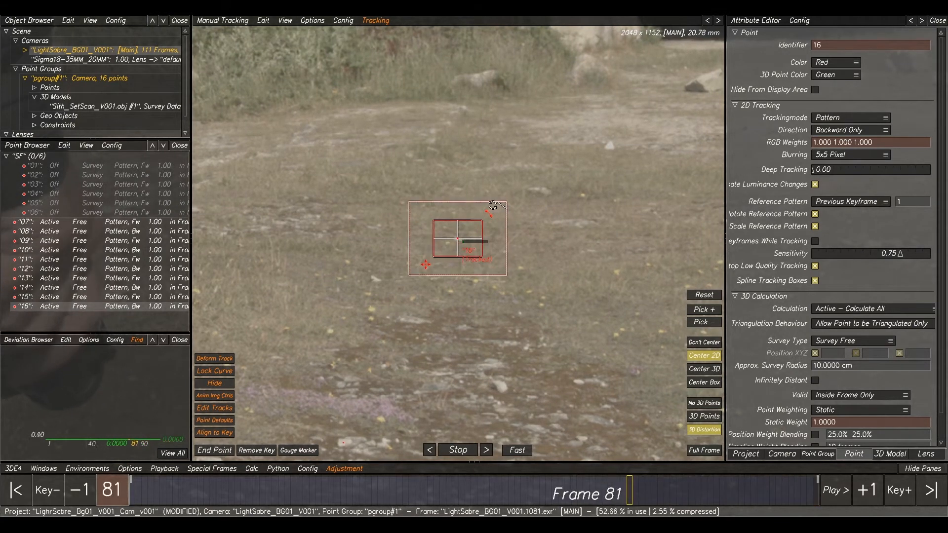
- Add a point at frame 1 on the small white stone in front of the pillar, shrink its pattern box around the stone and track it forward
{"action": "middle_click_drag", "start_coordinate": [552, 135], "coordinate": [430, 201]}
{"action": "right_click_drag", "start_coordinate": [430, 200], "coordinate": [517, 208]}
{"action": "left_click", "coordinate": [510, 211], "text": "ctrl"}
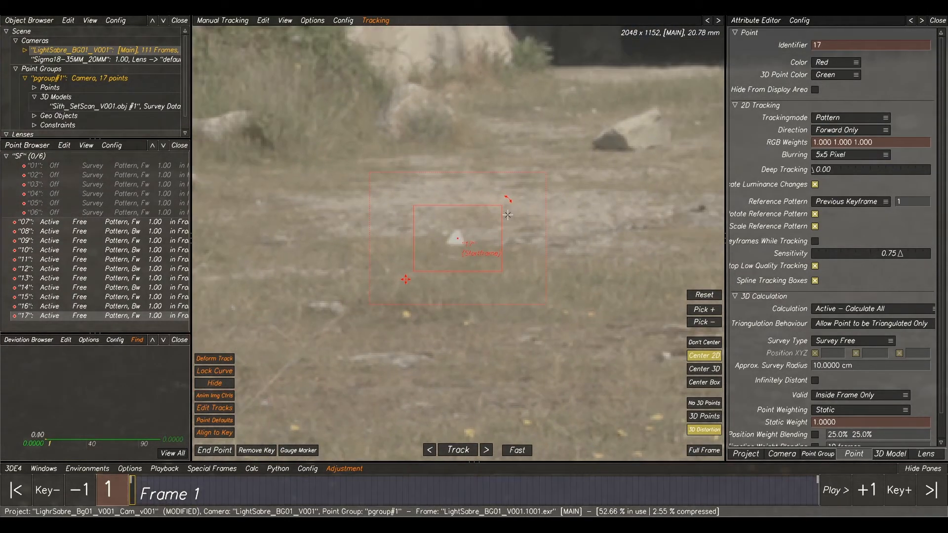
{"action": "left_click_drag", "start_coordinate": [421, 269], "coordinate": [434, 255]}
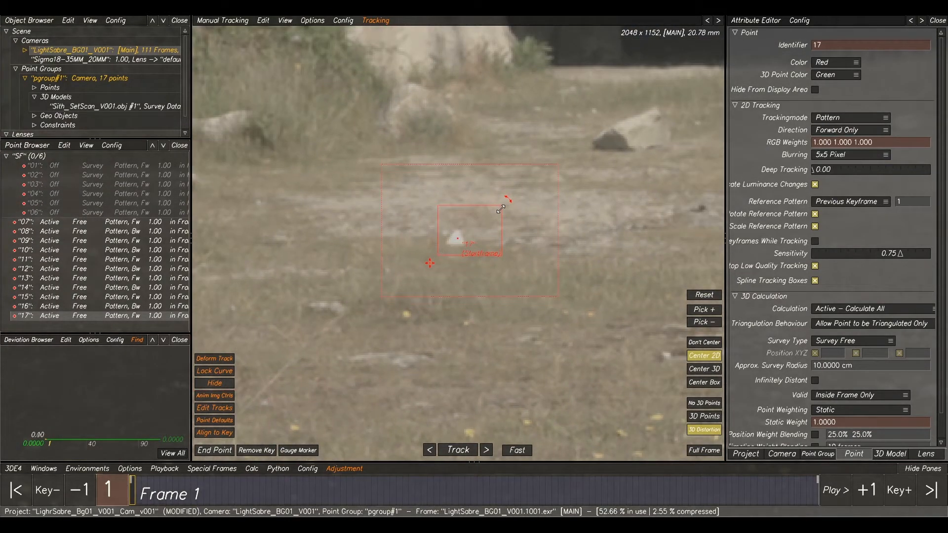
{"action": "left_click_drag", "start_coordinate": [475, 223], "coordinate": [473, 224]}
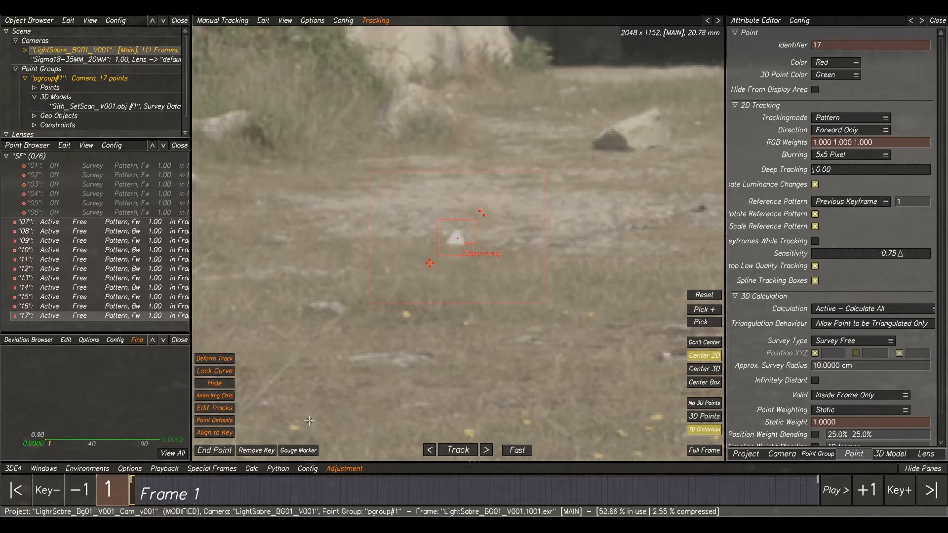
{"action": "left_click", "coordinate": [455, 456]}
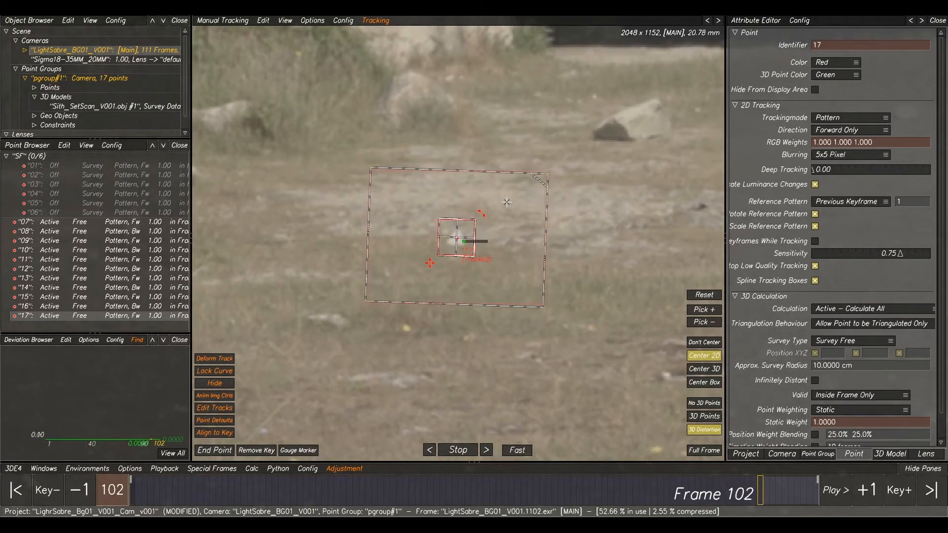
- Add a point at frame 111 on the small rock among the boulders before the cave, shrink its pattern box and track it backward
{"action": "right_click_drag", "start_coordinate": [534, 200], "coordinate": [676, 187], "text": "alt"}
{"action": "middle_click_drag", "start_coordinate": [676, 187], "coordinate": [528, 192], "text": "alt"}
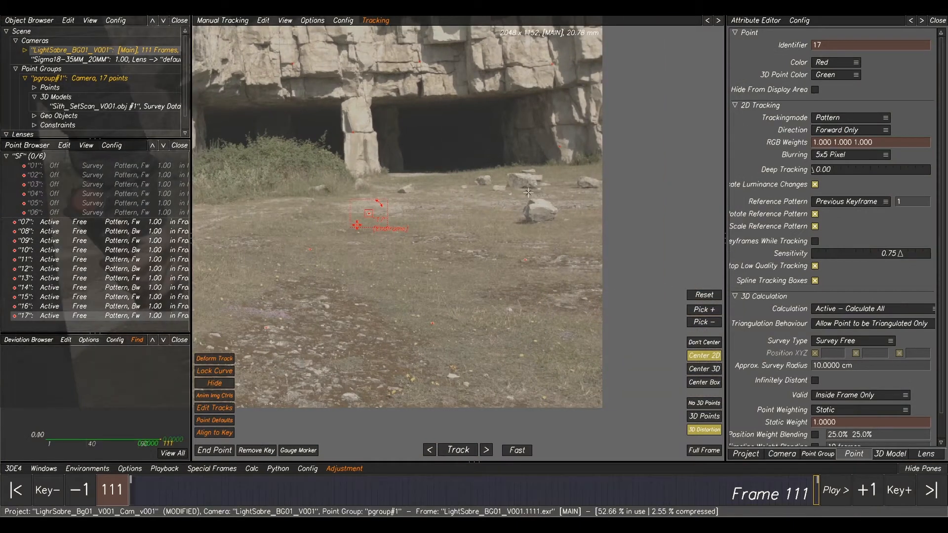
{"action": "left_click", "coordinate": [528, 193]}
{"action": "right_click_drag", "start_coordinate": [528, 192], "coordinate": [483, 193], "text": "alt"}
{"action": "left_click", "coordinate": [478, 185], "text": "ctrl"}
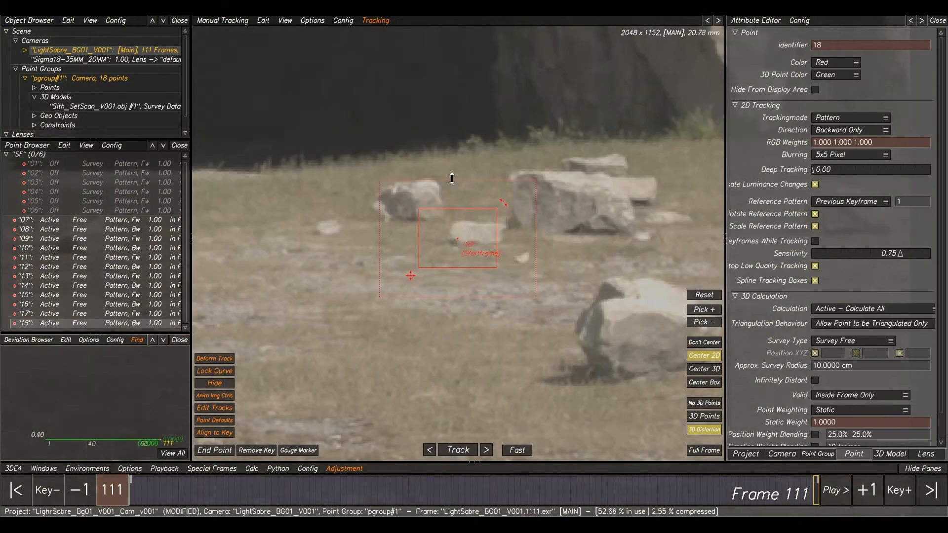
{"action": "left_click_drag", "start_coordinate": [487, 261], "coordinate": [471, 247]}
{"action": "left_click", "coordinate": [464, 453]}
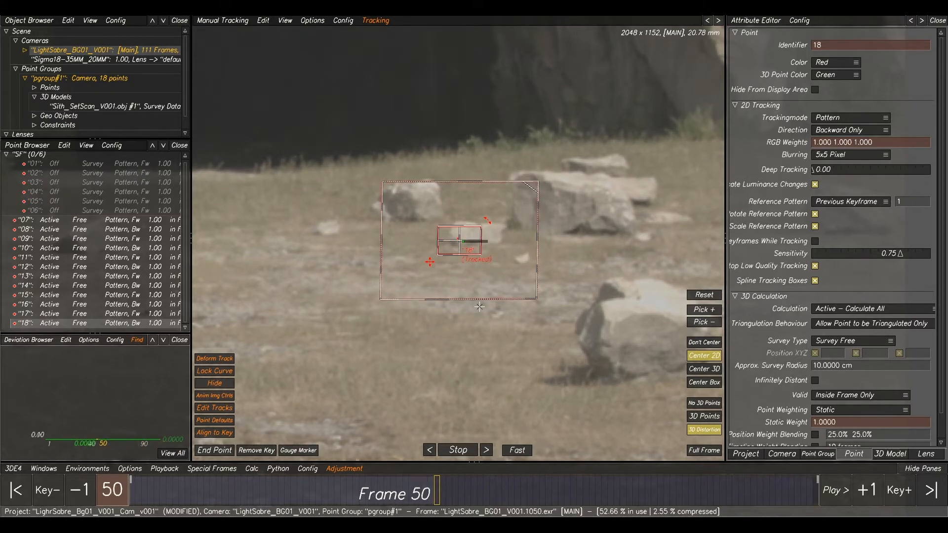
- Select points 07 to 18 together and scrub the shot back to frame 1 to review their tracks
{"action": "scroll", "coordinate": [475, 327], "scroll_direction": "down", "scroll_amount": 5}
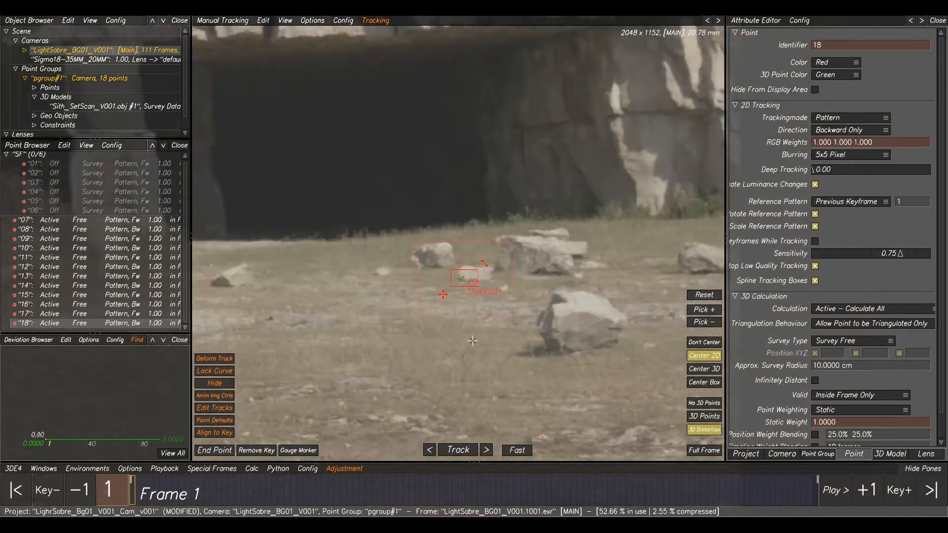
{"action": "left_click_drag", "start_coordinate": [104, 226], "coordinate": [98, 322]}
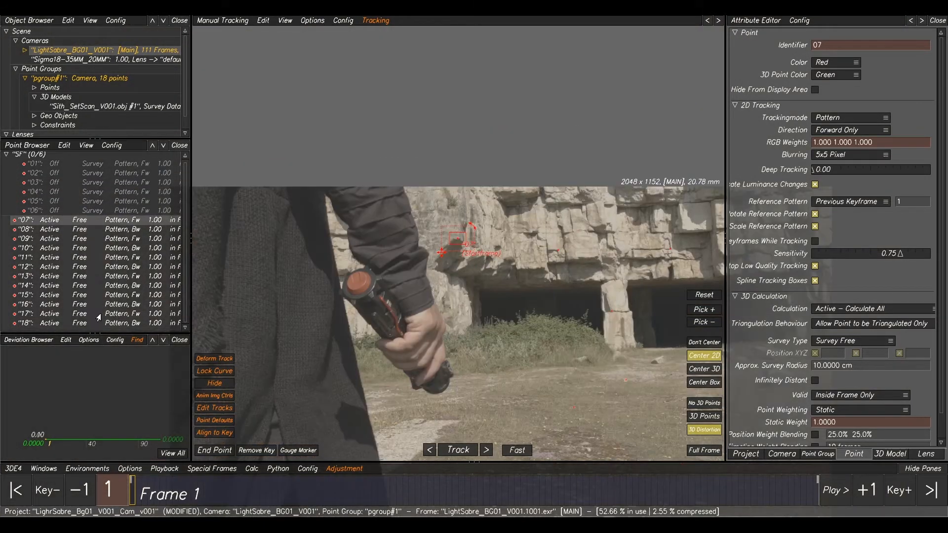
{"action": "left_click_drag", "start_coordinate": [346, 493], "coordinate": [64, 494]}
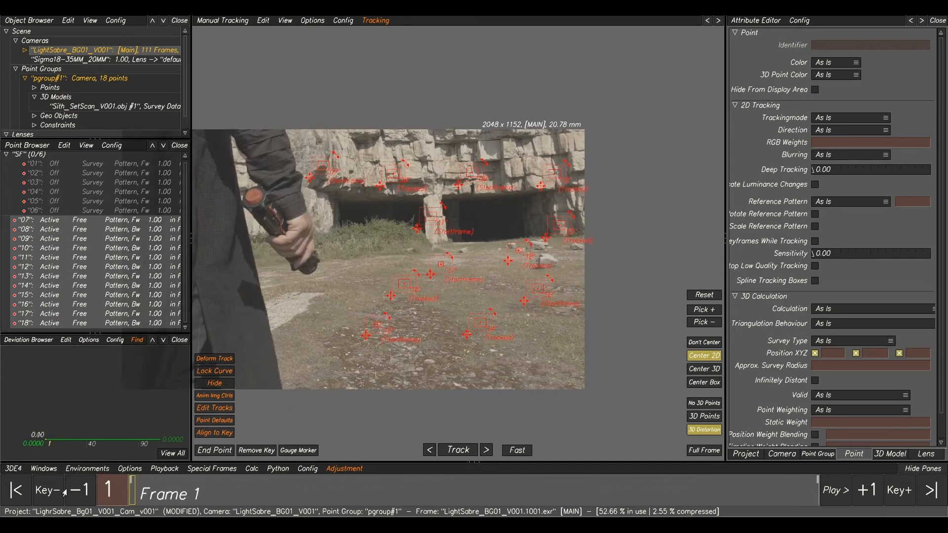
- Add point 19 at frame 1 on the pale grass patch below the bush, adjust its pattern box, track it forward and return to frame 1
{"action": "scroll", "coordinate": [258, 209], "scroll_direction": "up", "scroll_amount": 5}
{"action": "middle_click_drag", "start_coordinate": [307, 285], "coordinate": [337, 235]}
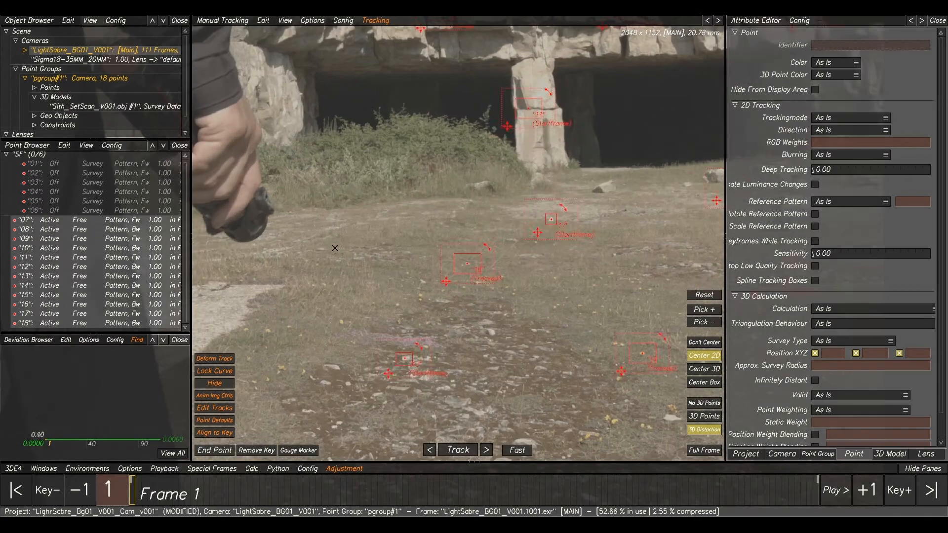
{"action": "left_click", "coordinate": [337, 235]}
{"action": "scroll", "coordinate": [337, 235], "scroll_direction": "up", "scroll_amount": 6}
{"action": "left_click", "coordinate": [344, 245], "text": "ctrl"}
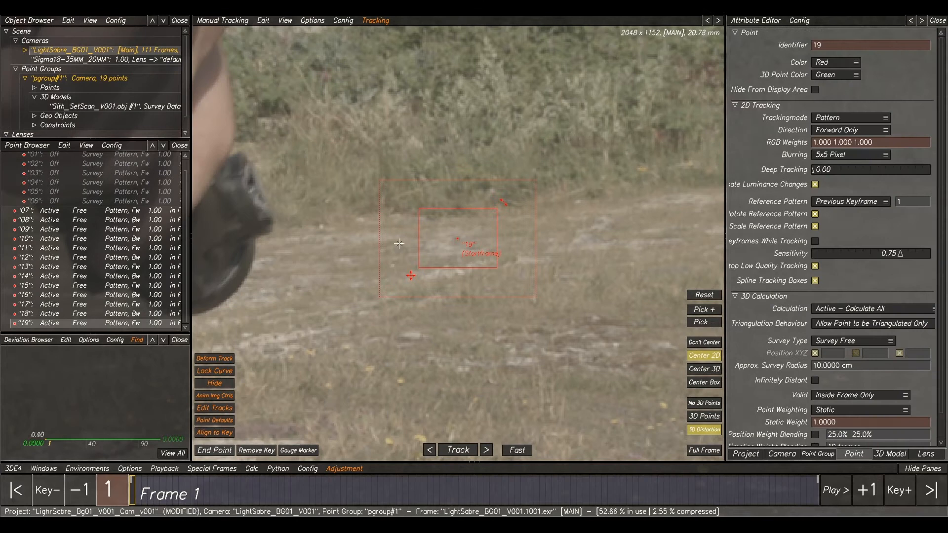
{"action": "left_click_drag", "start_coordinate": [478, 267], "coordinate": [479, 257]}
{"action": "left_click", "coordinate": [452, 450]}
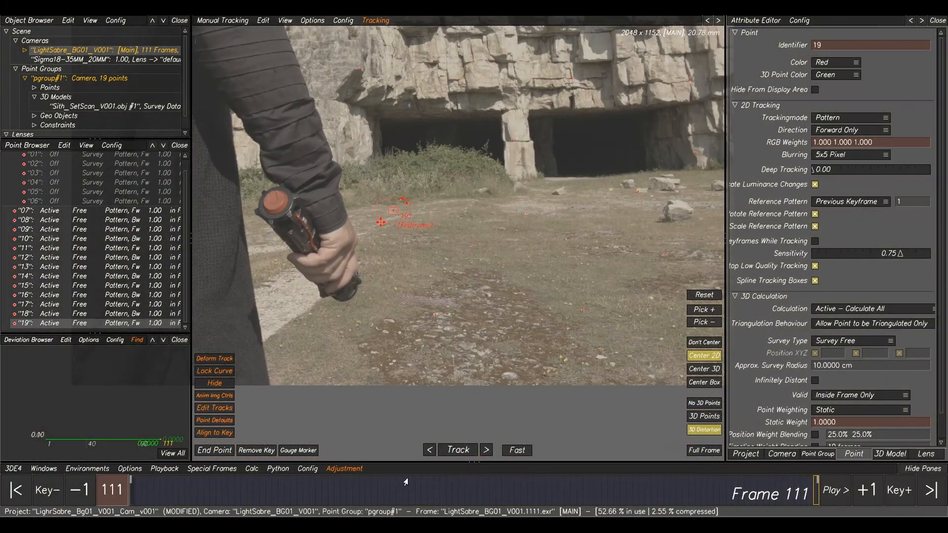
{"action": "left_click_drag", "start_coordinate": [405, 481], "coordinate": [131, 481]}
{"action": "scroll", "coordinate": [495, 191], "scroll_direction": "down", "scroll_amount": 3}
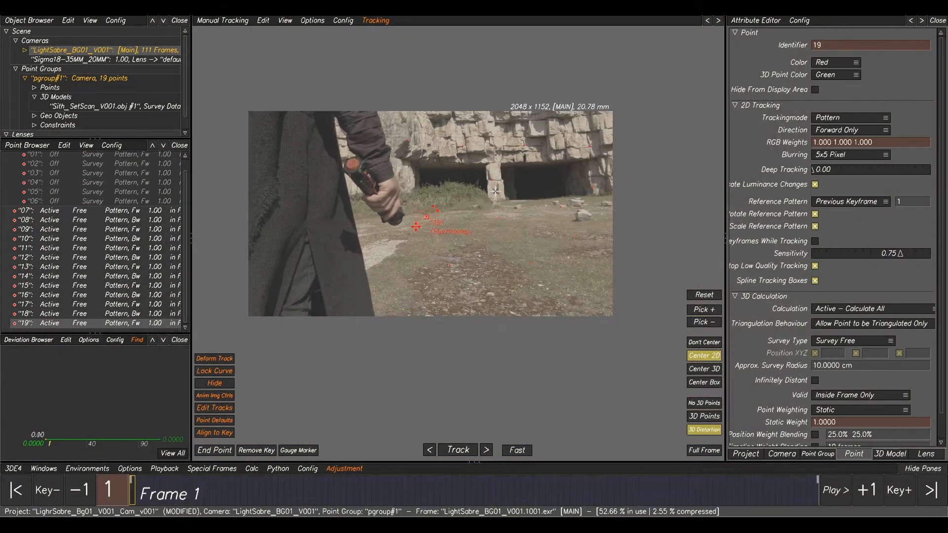
- Show the set scan lineup over the plate at frame 1 and select points 07 to 19
{"action": "key", "text": "F2"}
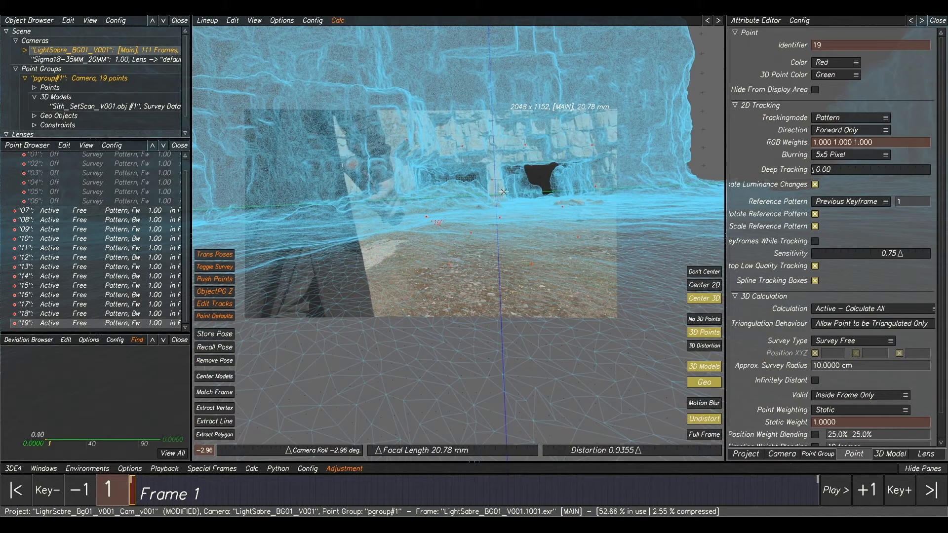
{"action": "left_click", "coordinate": [110, 214]}
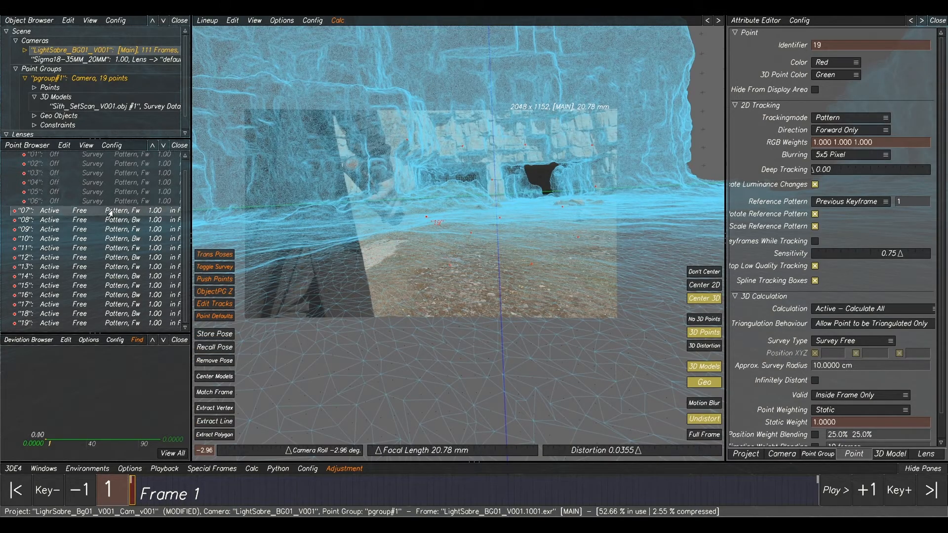
{"action": "left_click", "coordinate": [115, 324], "text": "shift"}
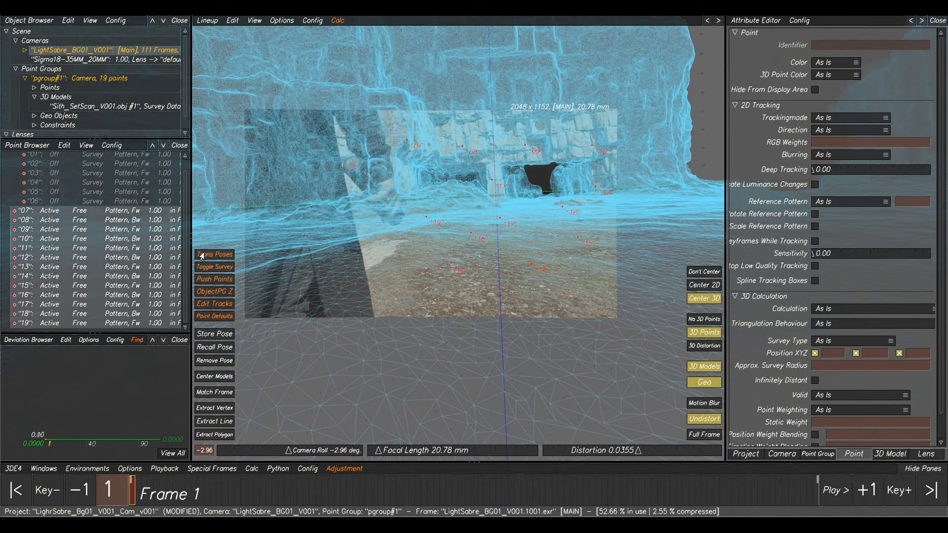
{"action": "left_click", "coordinate": [231, 21]}
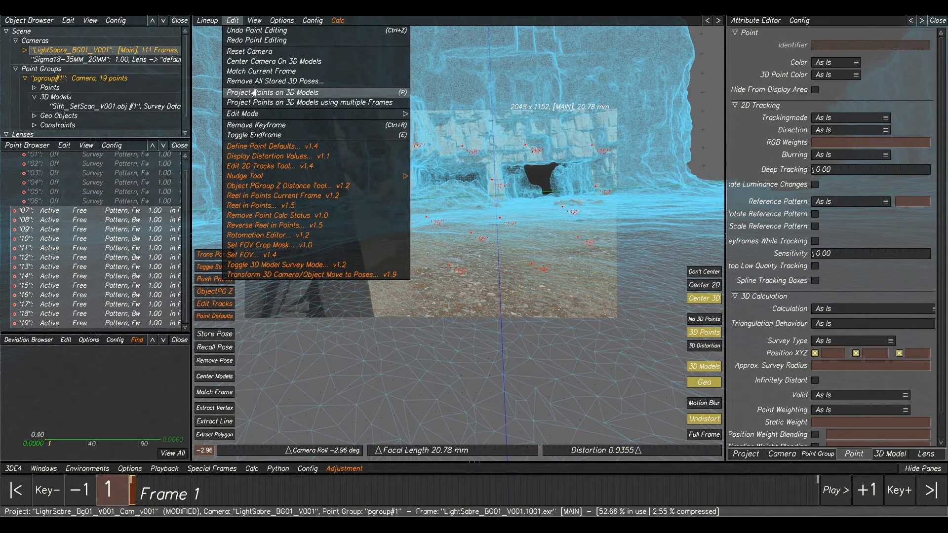
{"action": "left_click", "coordinate": [269, 81]}
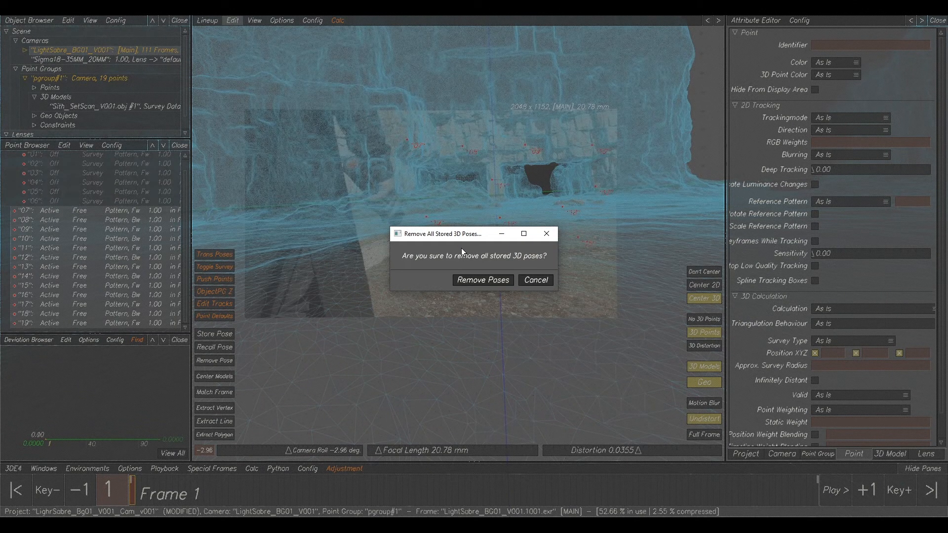
{"action": "left_click", "coordinate": [536, 280]}
- Project points 07 to 19 onto the set scan model at frame 1, repeating the projection once
{"action": "left_click", "coordinate": [231, 20]}
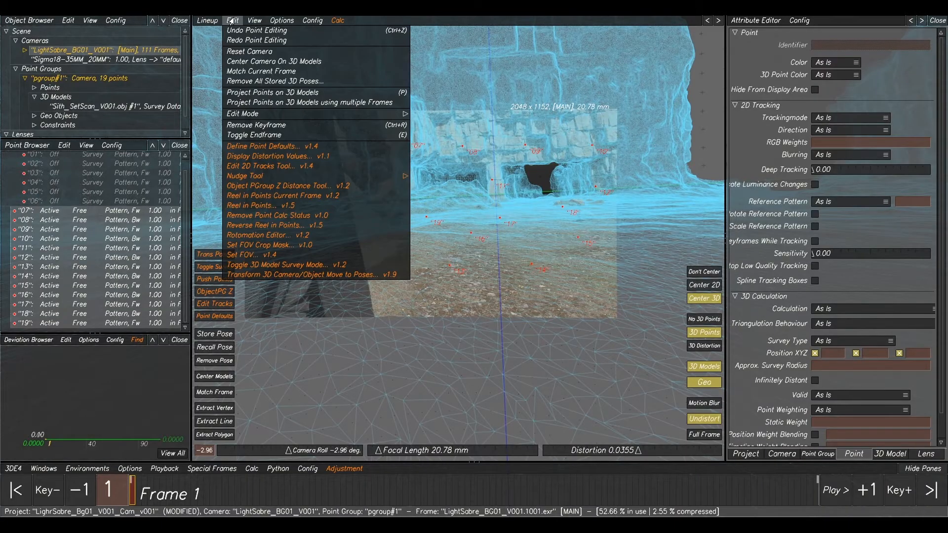
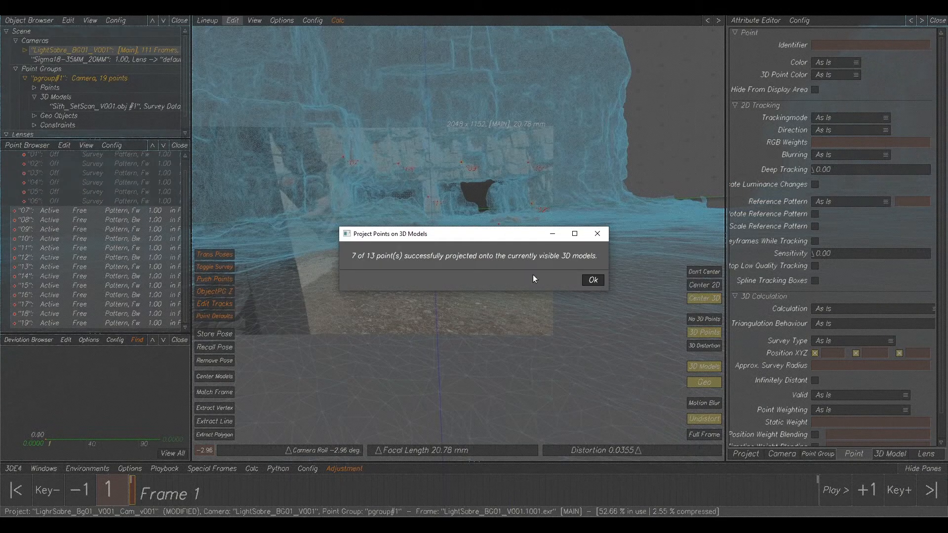
{"action": "left_click", "coordinate": [592, 281]}
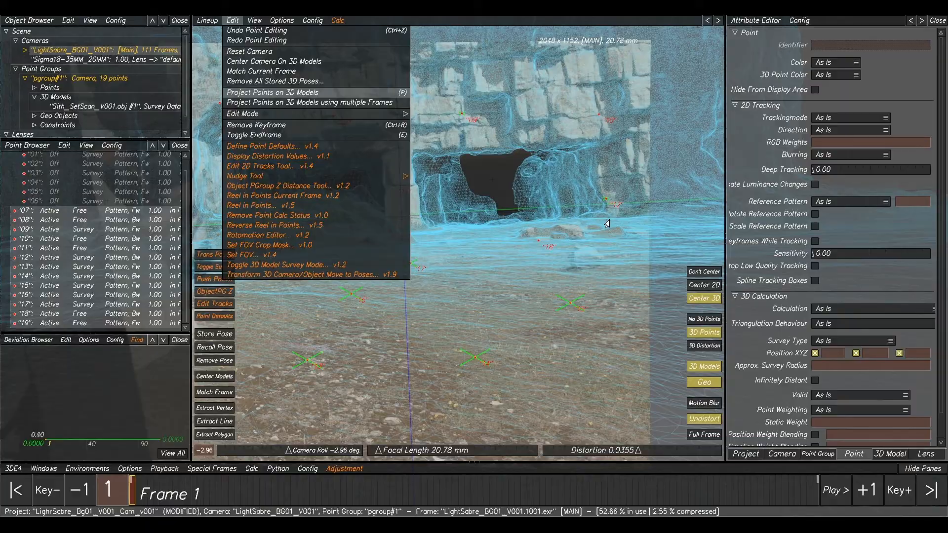
{"action": "key", "text": "Return"}
{"action": "left_click", "coordinate": [591, 280]}
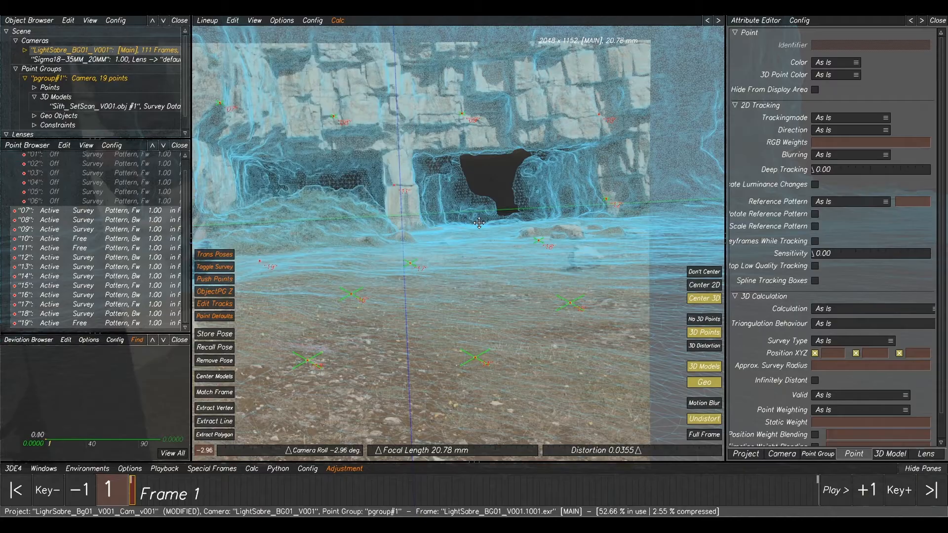
- Project the selected points onto the set scan again, once with the bush and foreground grass framed closely and once with the pillar
{"action": "scroll", "coordinate": [376, 199], "scroll_direction": "up", "scroll_amount": 4}
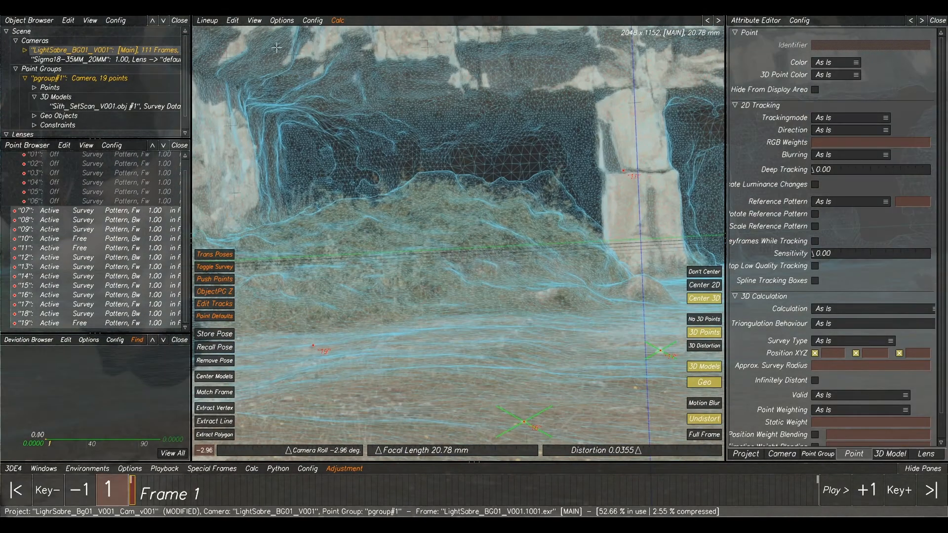
{"action": "left_click", "coordinate": [233, 20]}
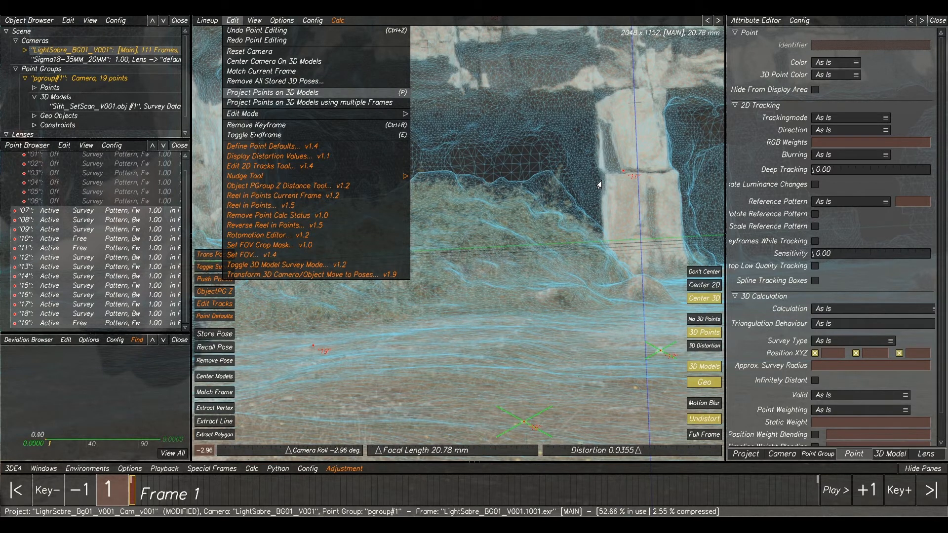
{"action": "key", "text": "p"}
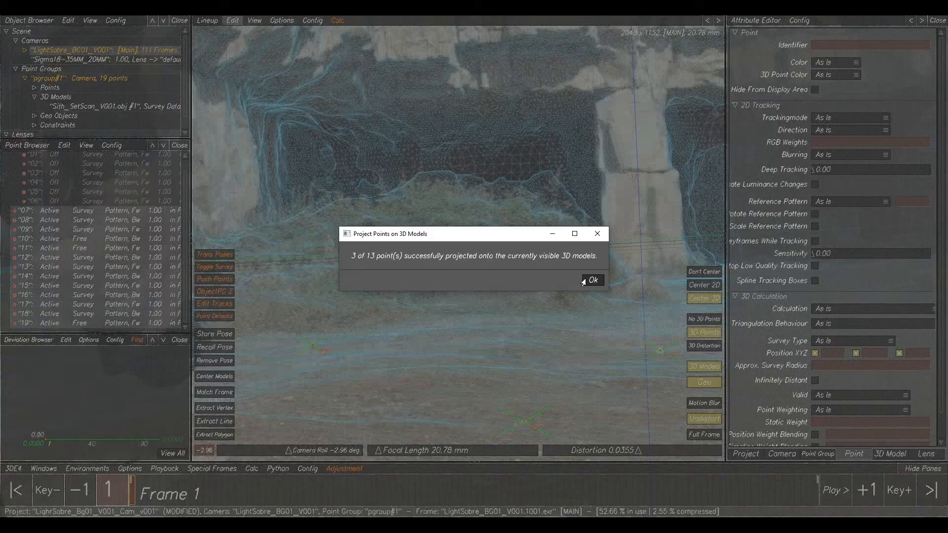
{"action": "left_click", "coordinate": [586, 280]}
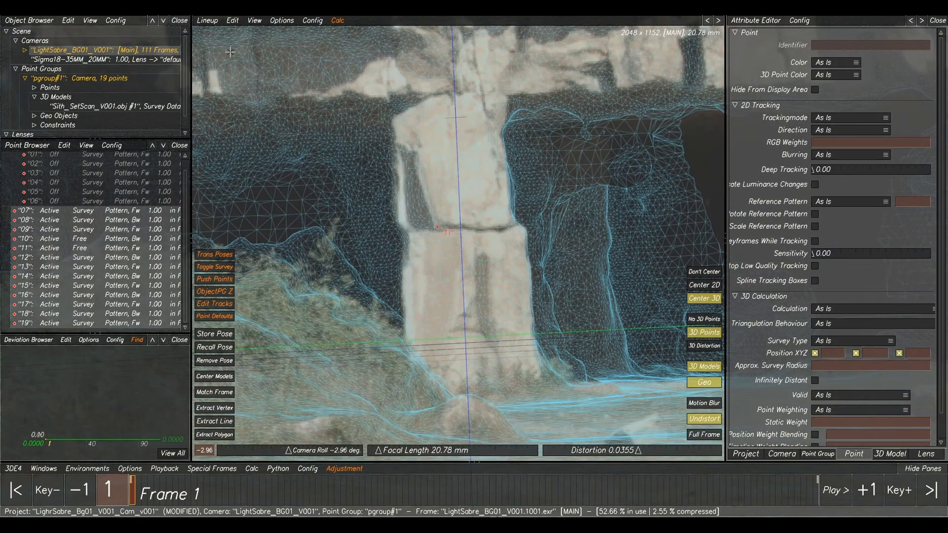
{"action": "left_click", "coordinate": [232, 21]}
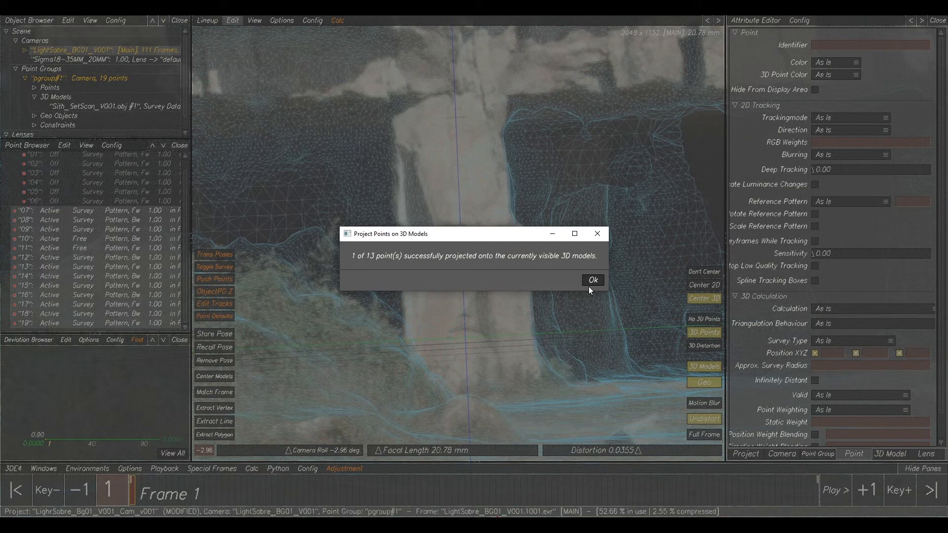
{"action": "left_click", "coordinate": [589, 278]}
- Try to project only point 11, on the horizontal crack of the pillar, onto the set scan model
{"action": "scroll", "coordinate": [449, 254], "scroll_direction": "down", "scroll_amount": 5}
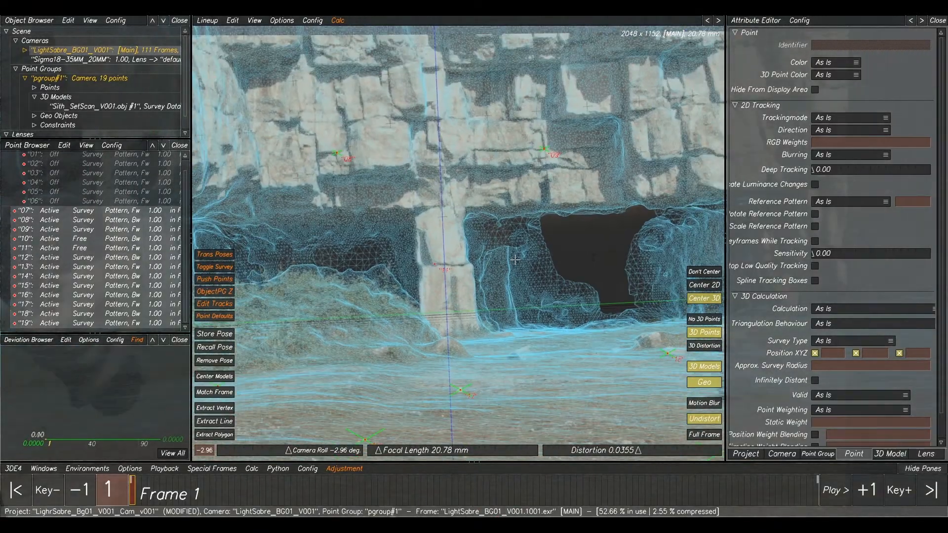
{"action": "scroll", "coordinate": [431, 251], "scroll_direction": "up", "scroll_amount": 3}
{"action": "left_click_drag", "start_coordinate": [431, 252], "coordinate": [380, 294]}
{"action": "scroll", "coordinate": [390, 277], "scroll_direction": "up", "scroll_amount": 6}
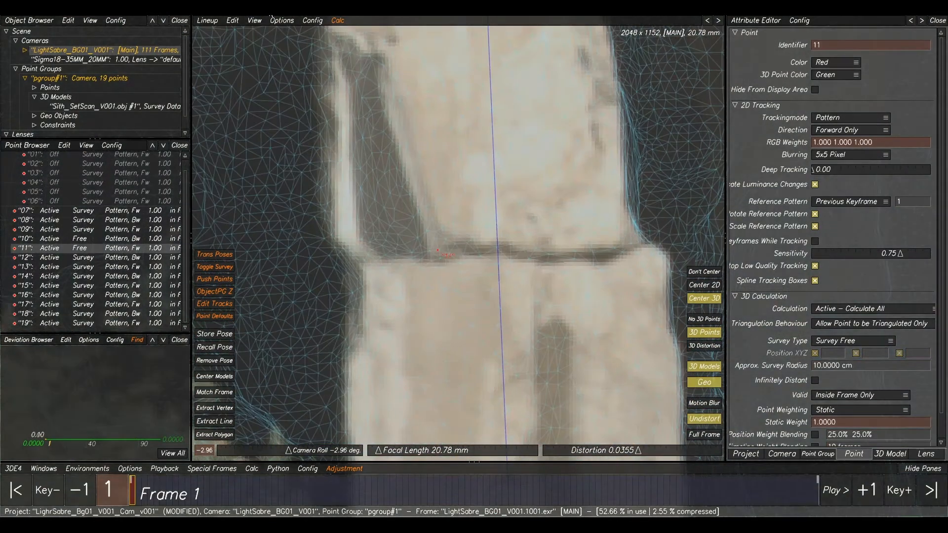
{"action": "left_click", "coordinate": [228, 21]}
{"action": "left_click", "coordinate": [290, 94]}
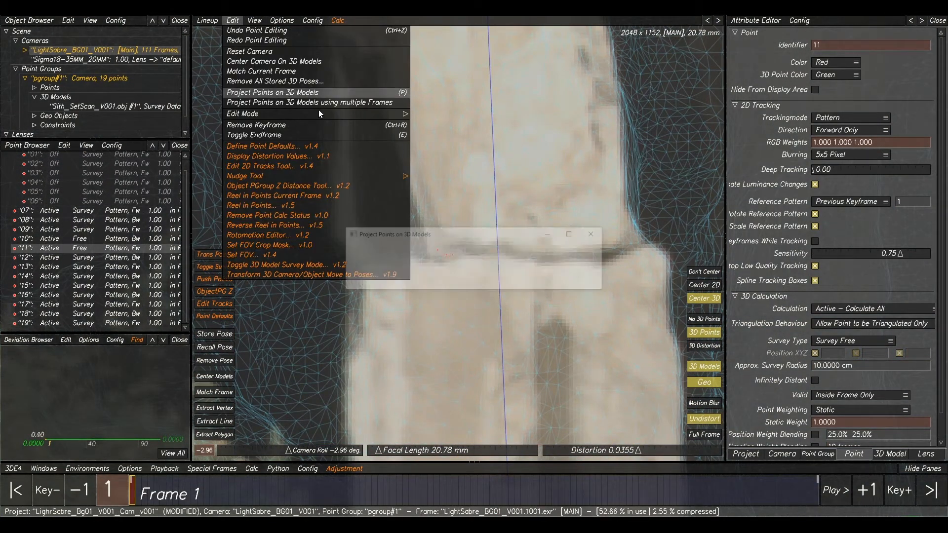
{"action": "left_click", "coordinate": [591, 279]}
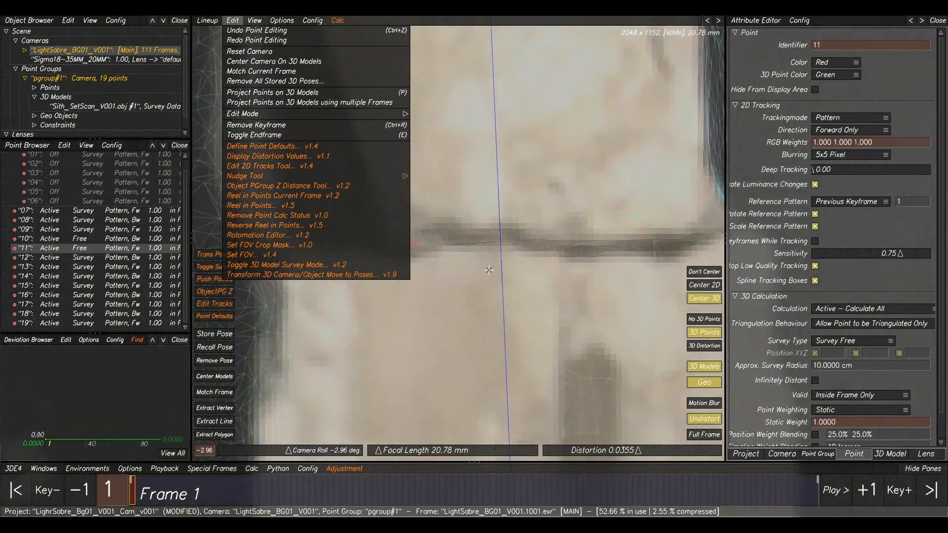
- Calculate the camera from all points and use the result
{"action": "scroll", "coordinate": [550, 292], "scroll_direction": "down", "scroll_amount": 8}
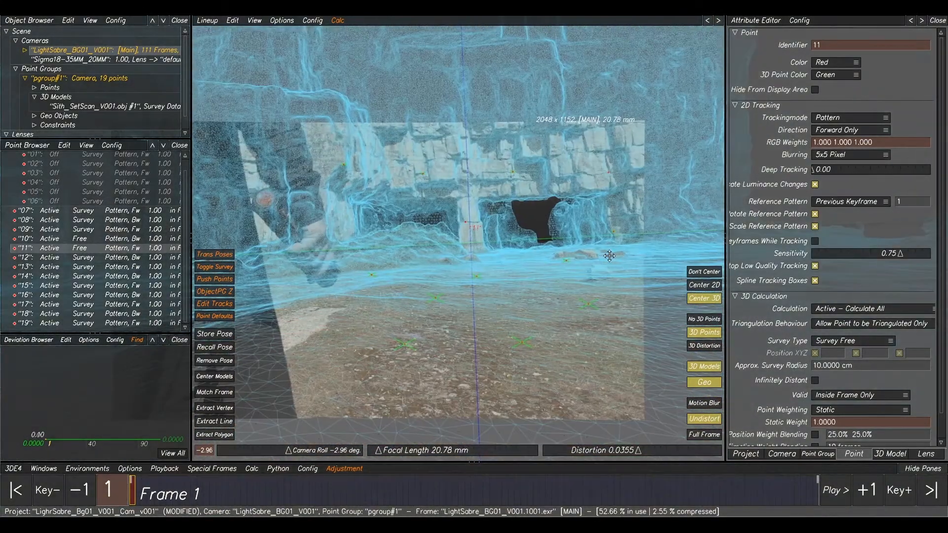
{"action": "middle_click_drag", "start_coordinate": [609, 256], "coordinate": [565, 252]}
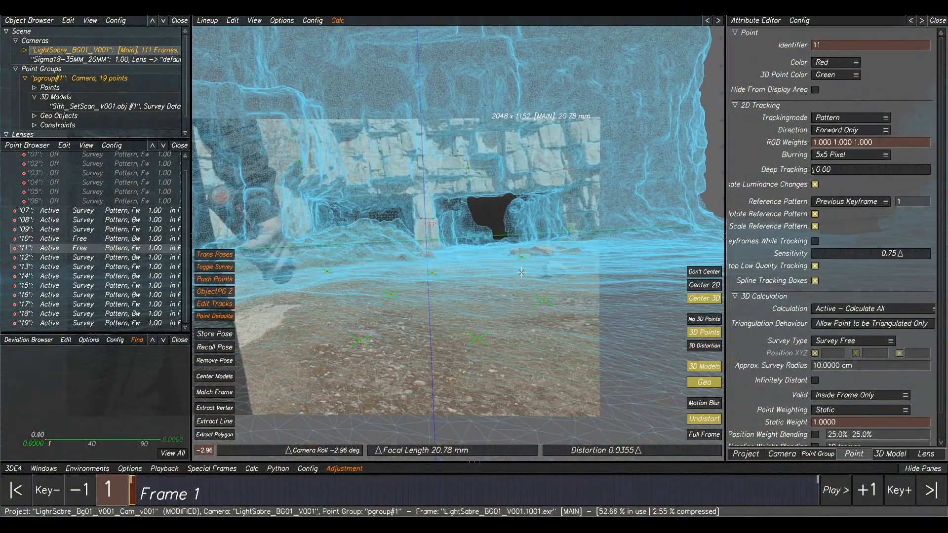
{"action": "key", "text": "alt+c"}
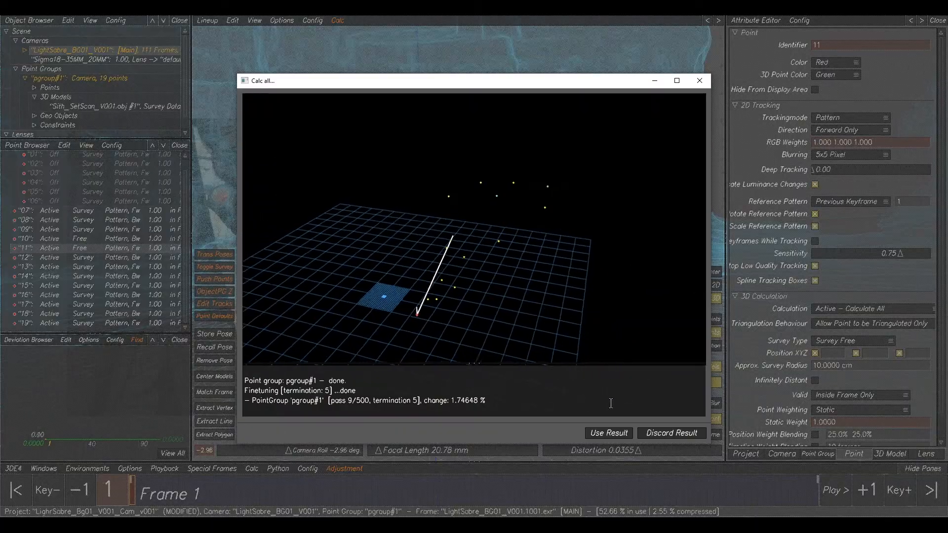
{"action": "left_click", "coordinate": [610, 433]}
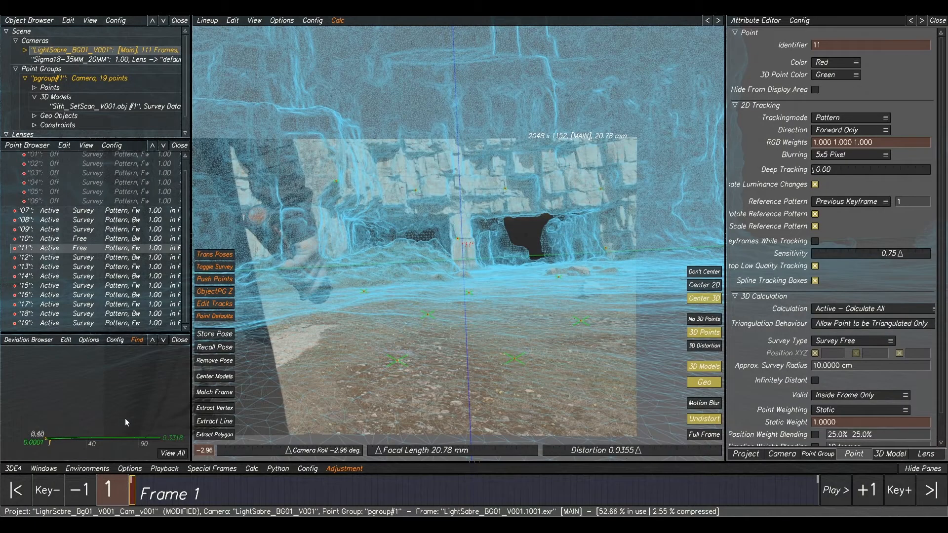
- Fit the whole average deviation curve in the Deviation Browser and play back the shot to check the scan against the plate
{"action": "left_click", "coordinate": [169, 454]}
{"action": "right_click_drag", "start_coordinate": [86, 412], "coordinate": [95, 385]}
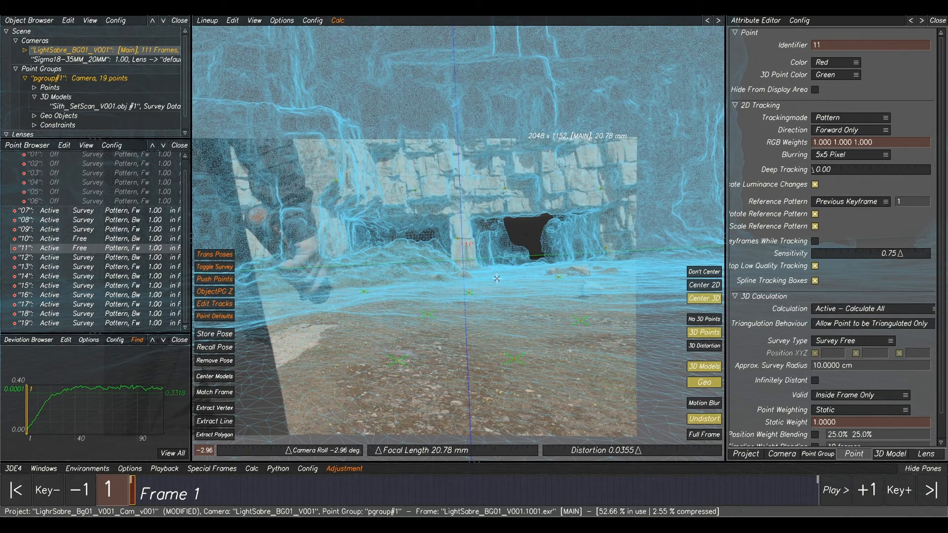
{"action": "left_click", "coordinate": [514, 272]}
{"action": "key", "text": "space"}
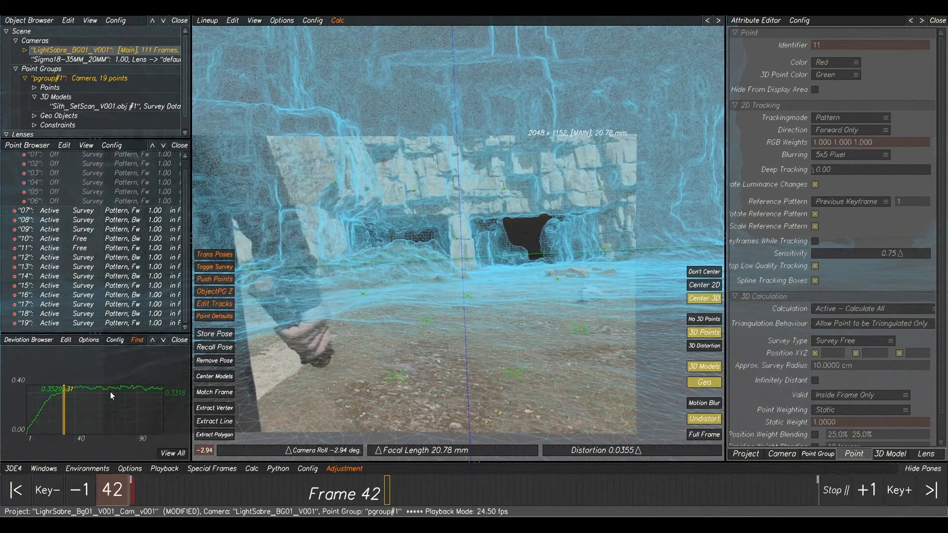
{"action": "key", "text": "space"}
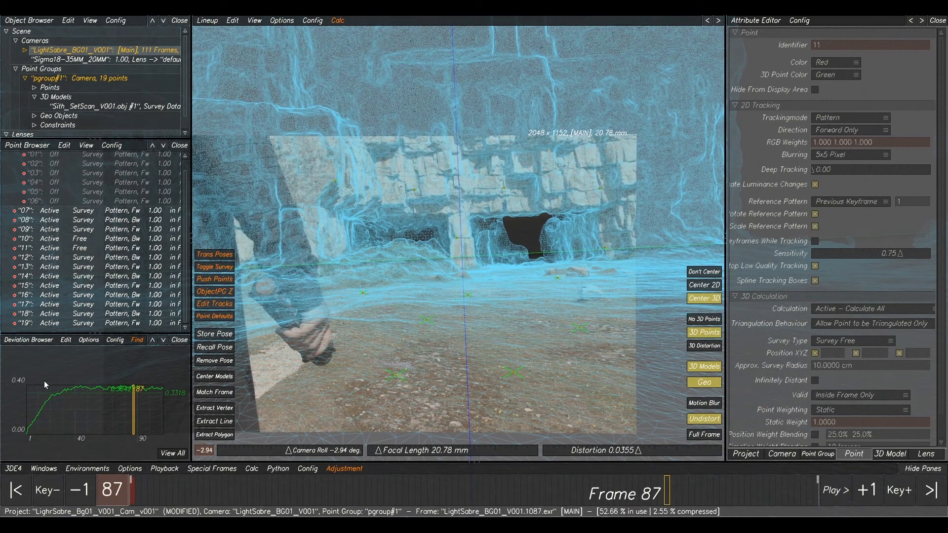
- Show the point deviation curves for active points only in the Deviation Browser and fit them in its view
{"action": "scroll", "coordinate": [13, 312], "scroll_direction": "up", "scroll_amount": 1}
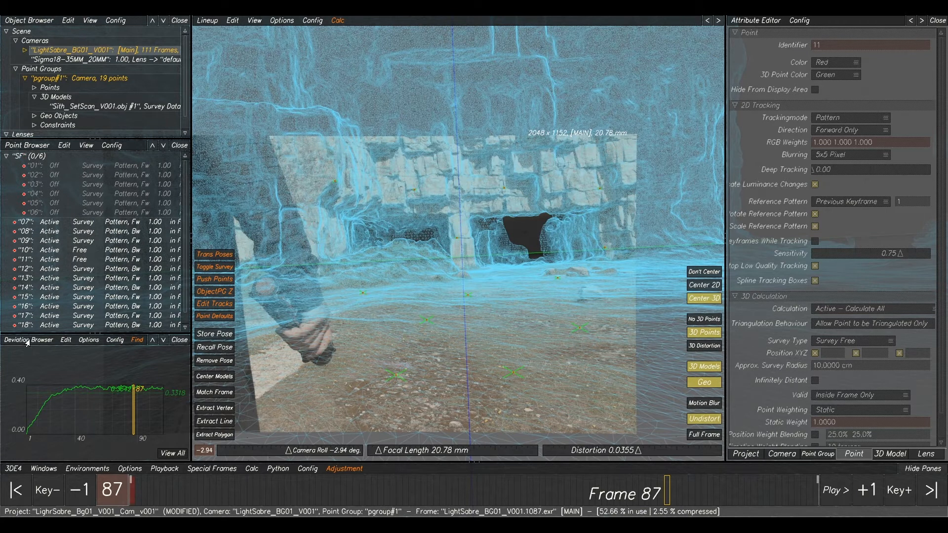
{"action": "left_click", "coordinate": [27, 341]}
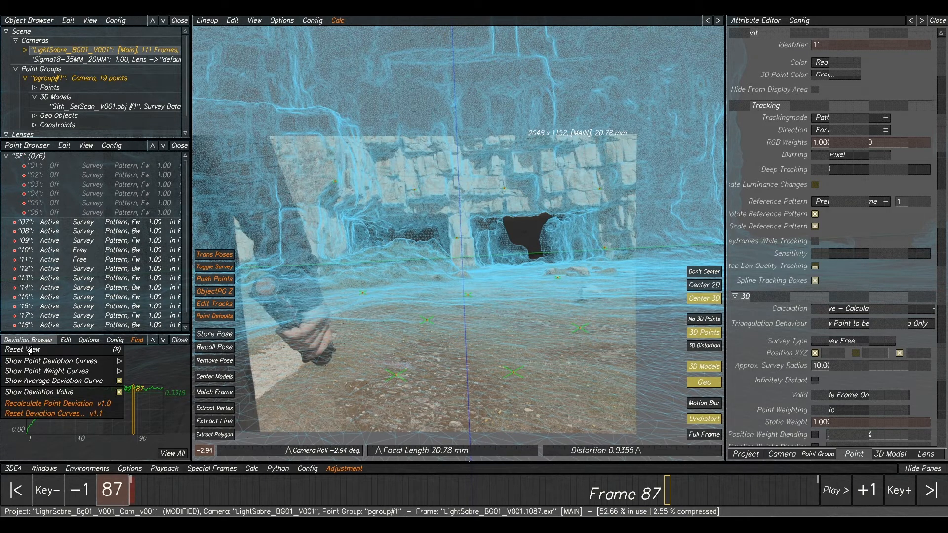
{"action": "mouse_move", "coordinate": [36, 362]}
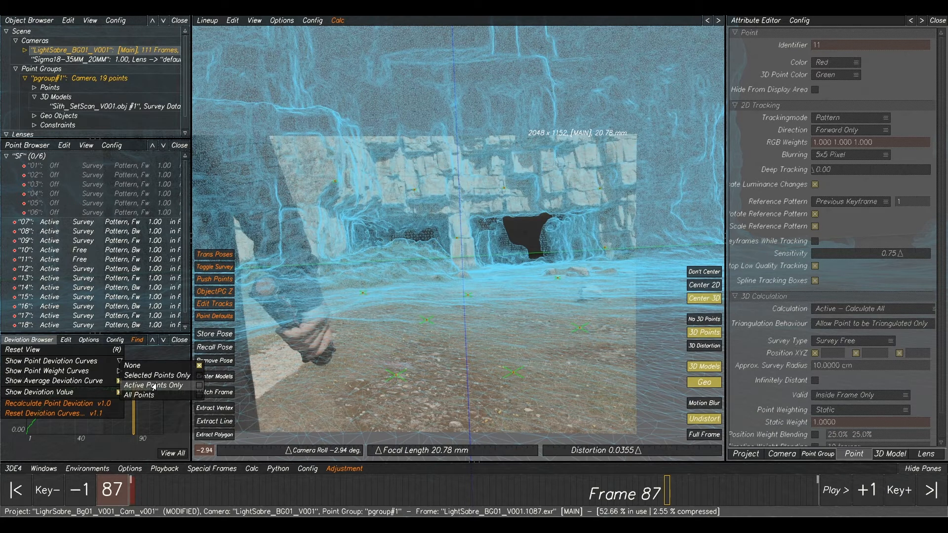
{"action": "left_click", "coordinate": [154, 386]}
{"action": "right_click_drag", "start_coordinate": [107, 415], "coordinate": [111, 389]}
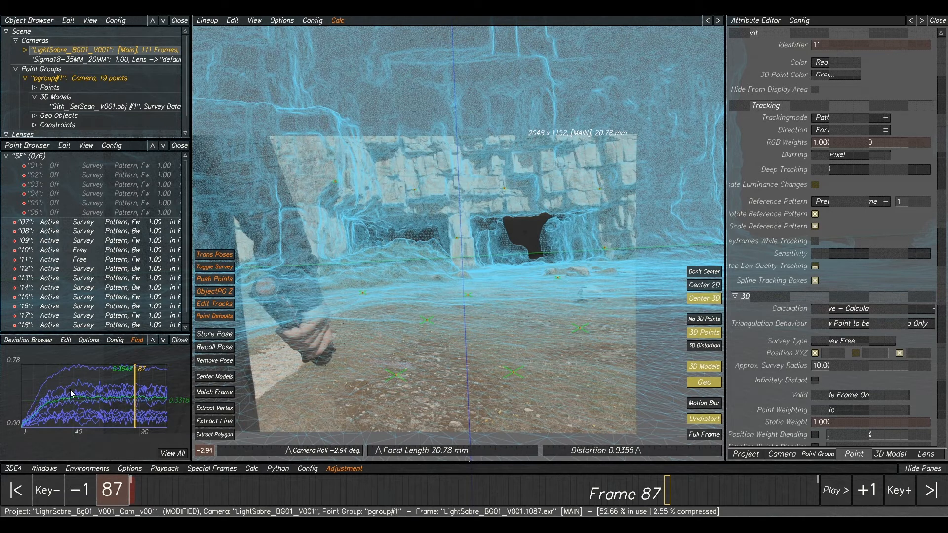
- Select the point with the highest deviation curve, point 13, and set its survey type to Approximately Surveyed
{"action": "left_click", "coordinate": [87, 366]}
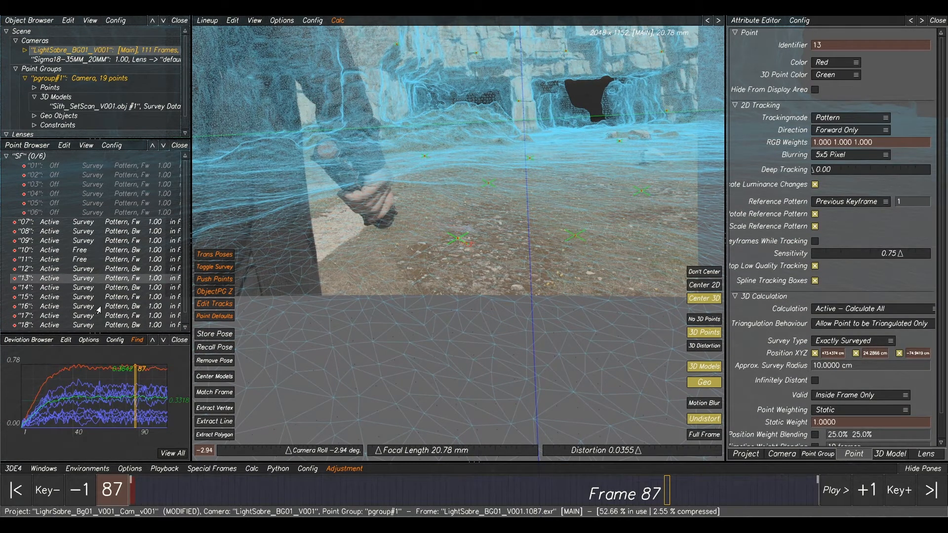
{"action": "right_click", "coordinate": [125, 283]}
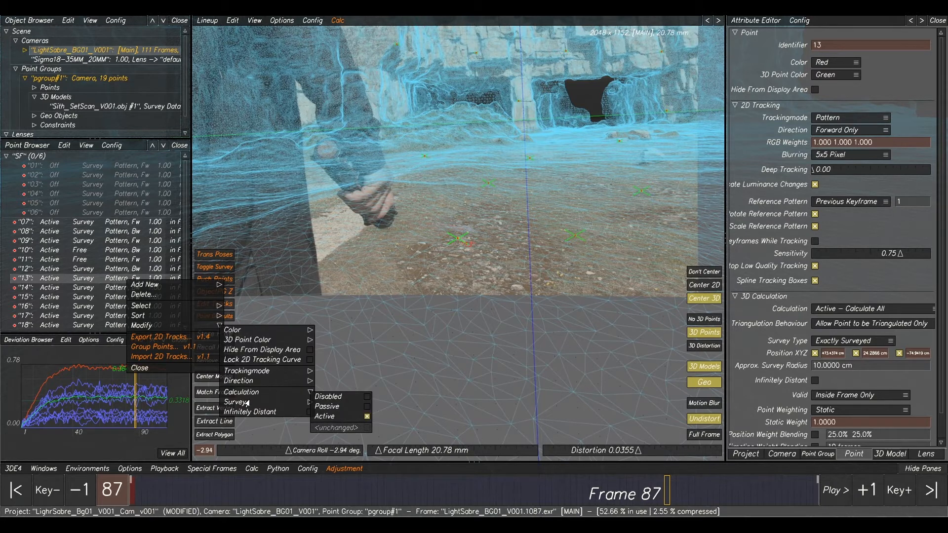
{"action": "mouse_move", "coordinate": [246, 402]}
{"action": "left_click", "coordinate": [327, 416]}
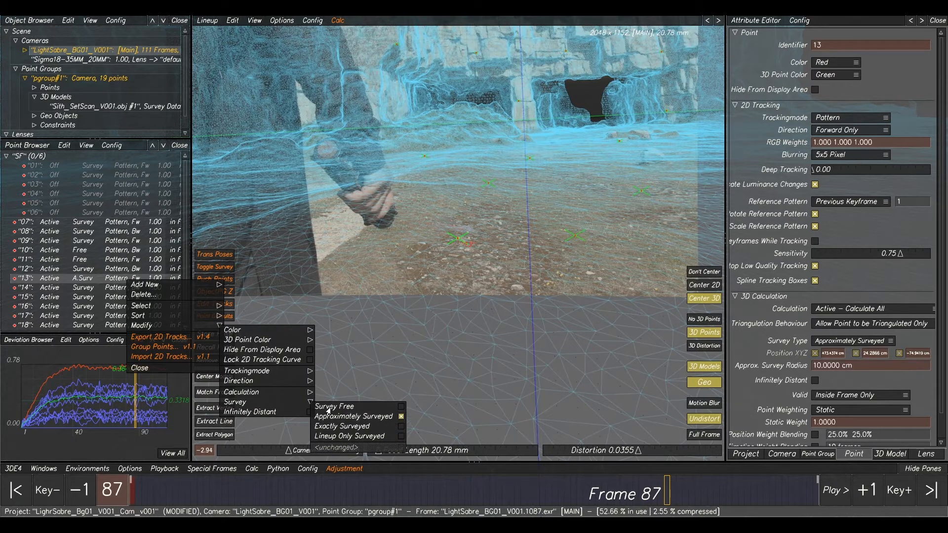
- Recalculate the camera from all points with point 13 approximately surveyed and use the result
{"action": "middle_click_drag", "start_coordinate": [523, 258], "coordinate": [494, 278]}
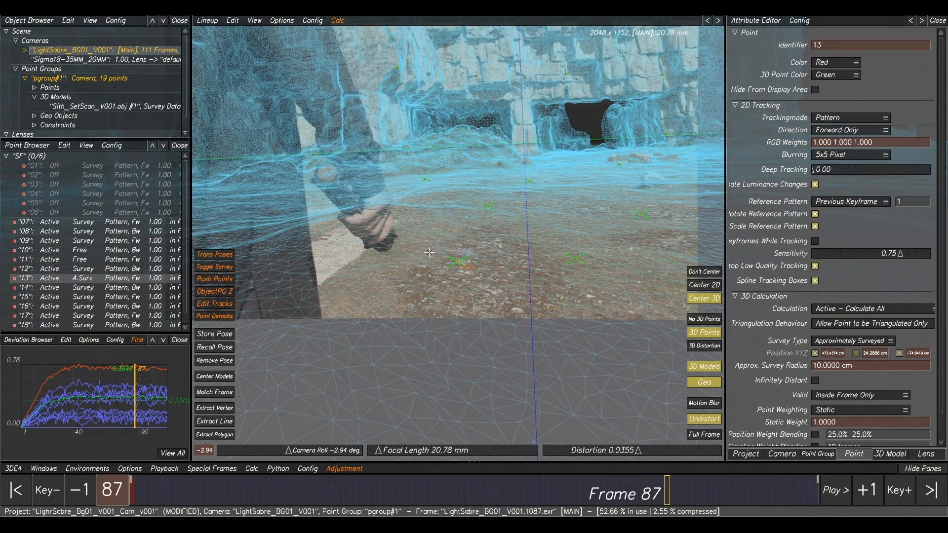
{"action": "scroll", "coordinate": [466, 260], "scroll_direction": "up", "scroll_amount": 4}
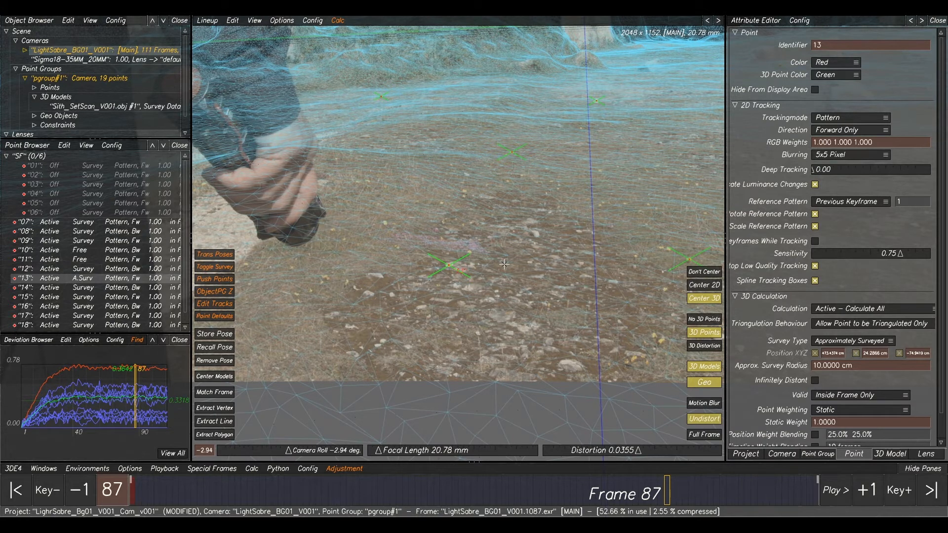
{"action": "key", "text": "alt+c"}
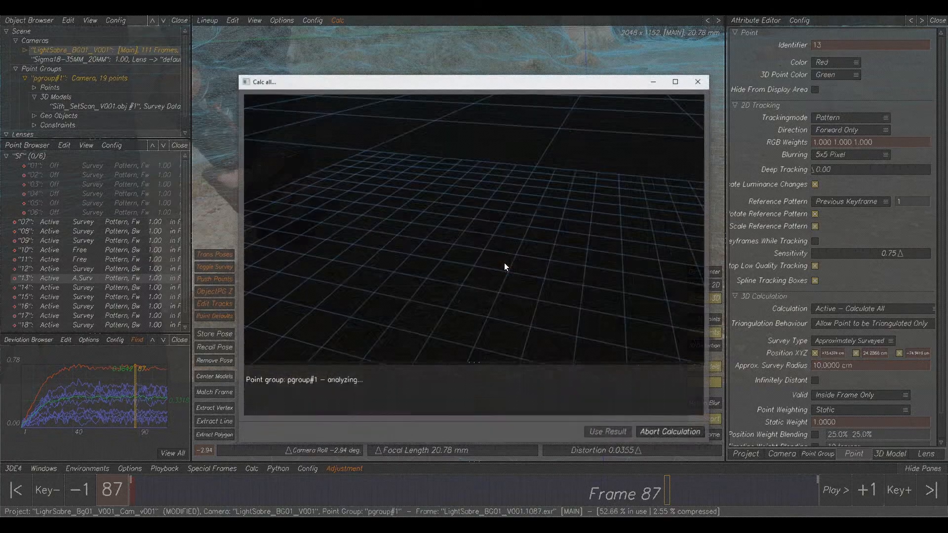
{"action": "left_click", "coordinate": [609, 433]}
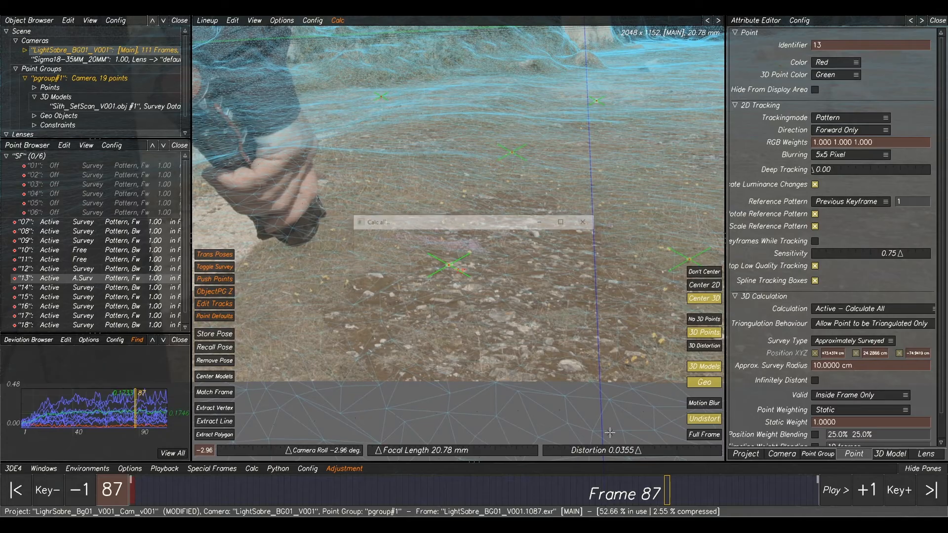
- Set point 17, picked from its high deviation curve, to Approximately Surveyed, then recalculate the camera and use the result
{"action": "right_click_drag", "start_coordinate": [115, 394], "coordinate": [108, 376], "text": "ctrl"}
{"action": "left_click", "coordinate": [98, 390]}
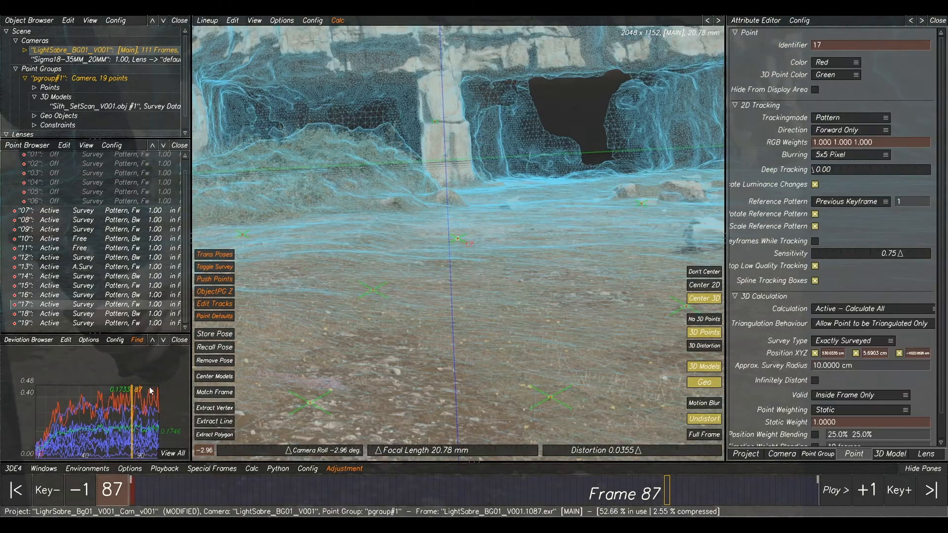
{"action": "right_click", "coordinate": [149, 309]}
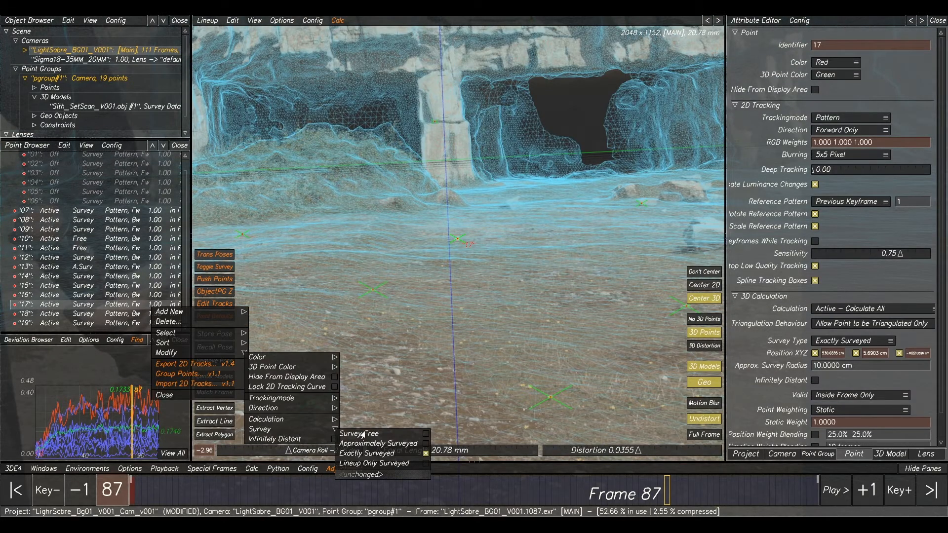
{"action": "left_click", "coordinate": [385, 444]}
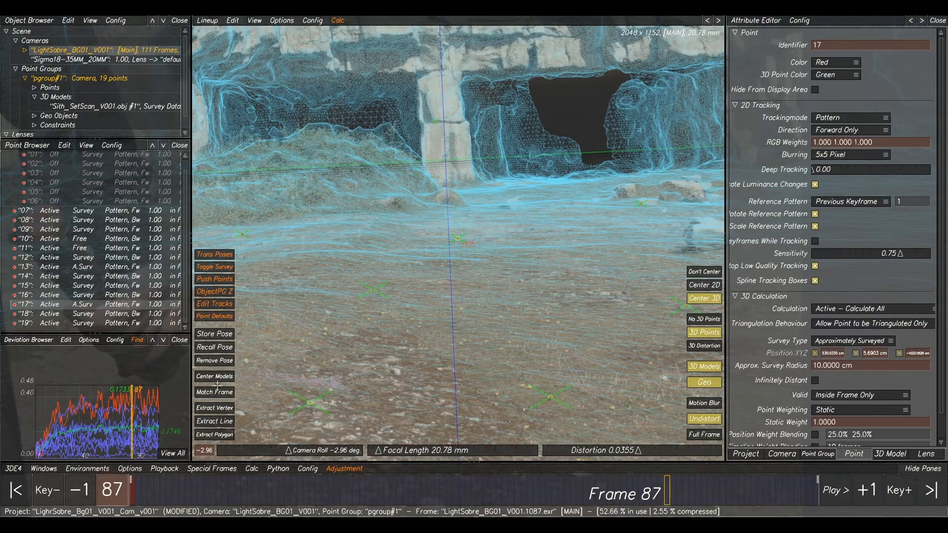
{"action": "key", "text": "alt+c"}
{"action": "left_click", "coordinate": [598, 432]}
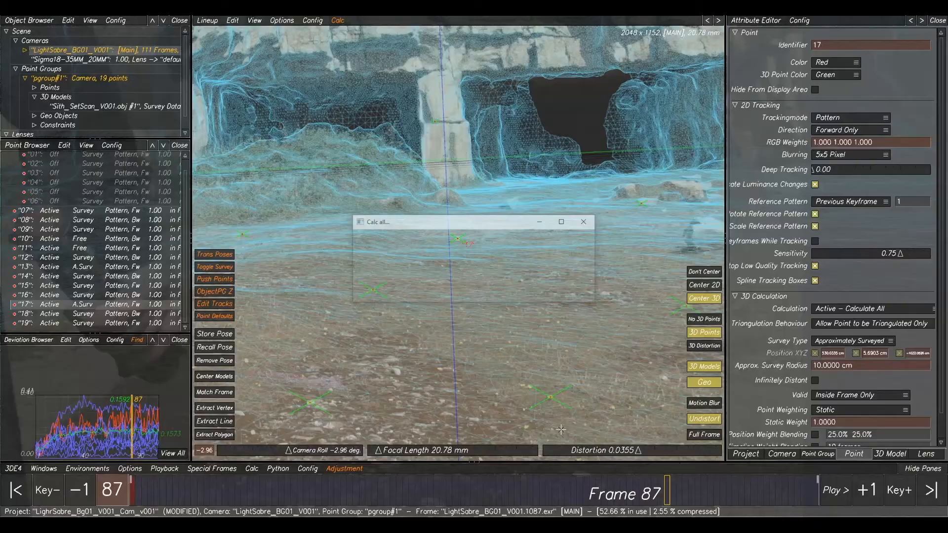
- Set point 15, picked by its high deviation curve, to Approximately Surveyed, then recalculate the camera and use the result
{"action": "left_click", "coordinate": [86, 397]}
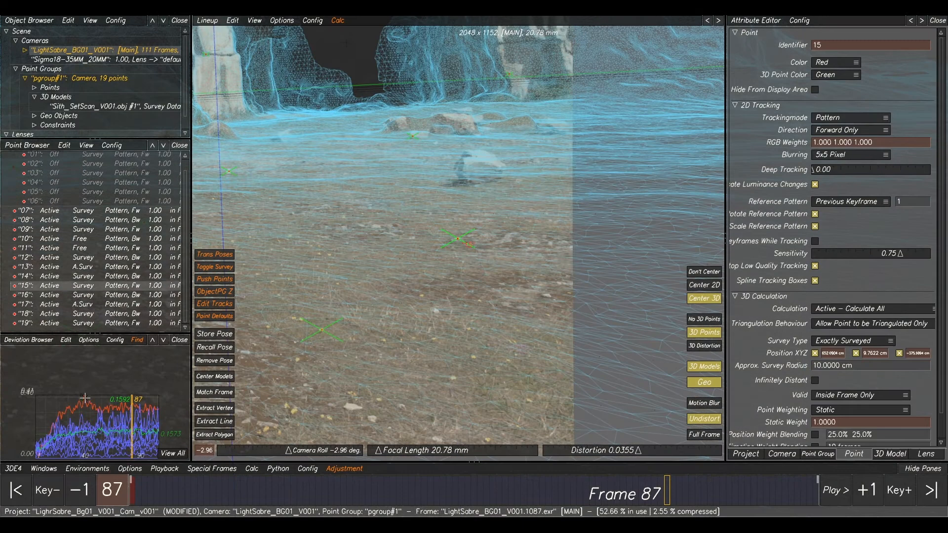
{"action": "right_click", "coordinate": [87, 288]}
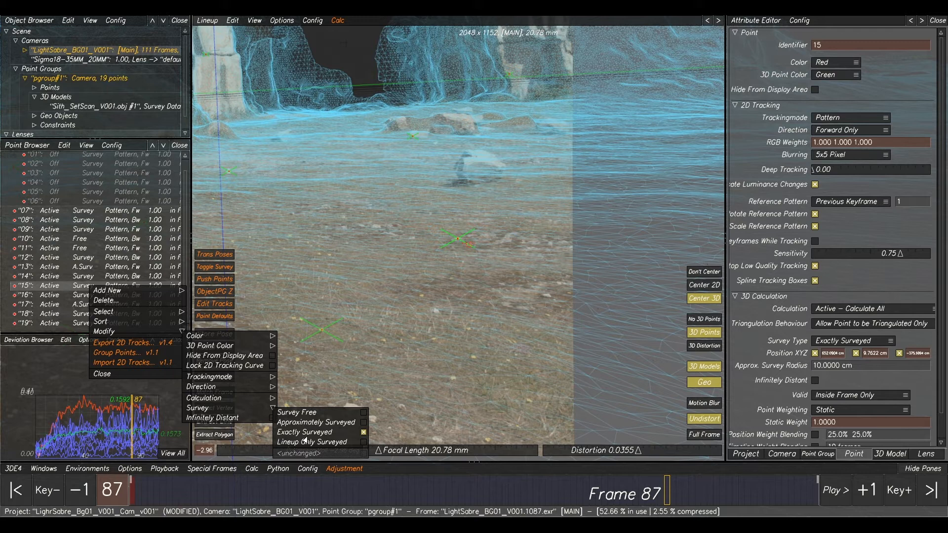
{"action": "left_click", "coordinate": [316, 422]}
{"action": "key", "text": "alt+c"}
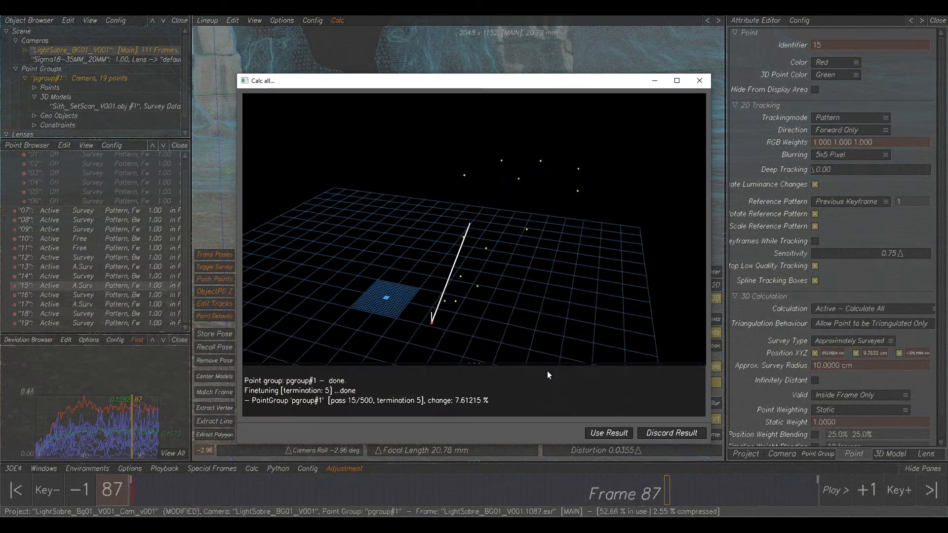
{"action": "left_click", "coordinate": [597, 437]}
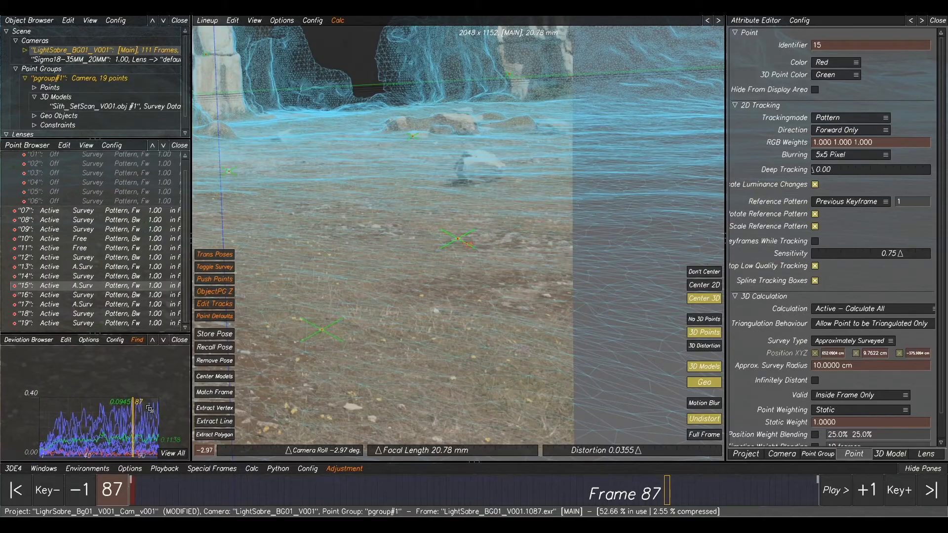
- Play back the shot to check how the set scan wireframe sticks to the plate
{"action": "scroll", "coordinate": [466, 319], "scroll_direction": "down", "scroll_amount": 1}
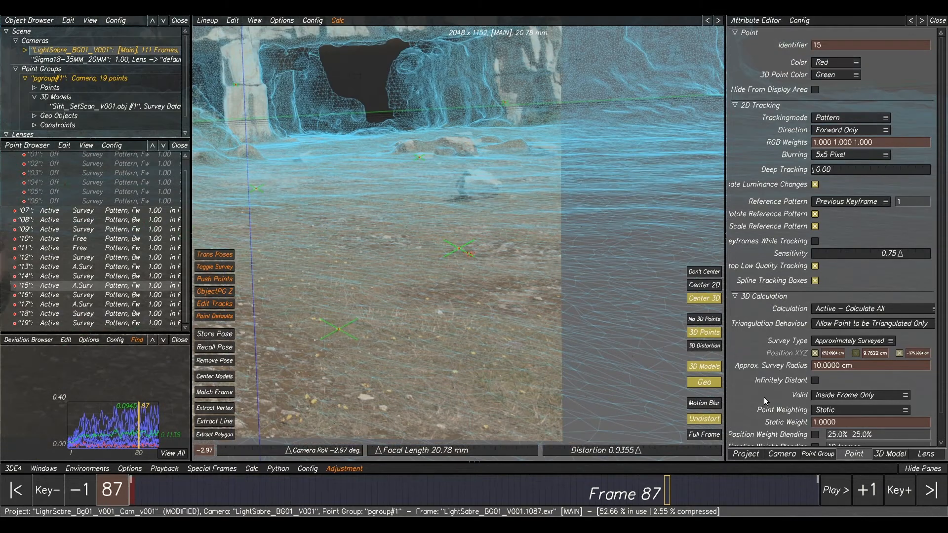
{"action": "left_click", "coordinate": [710, 435]}
{"action": "key", "text": "space"}
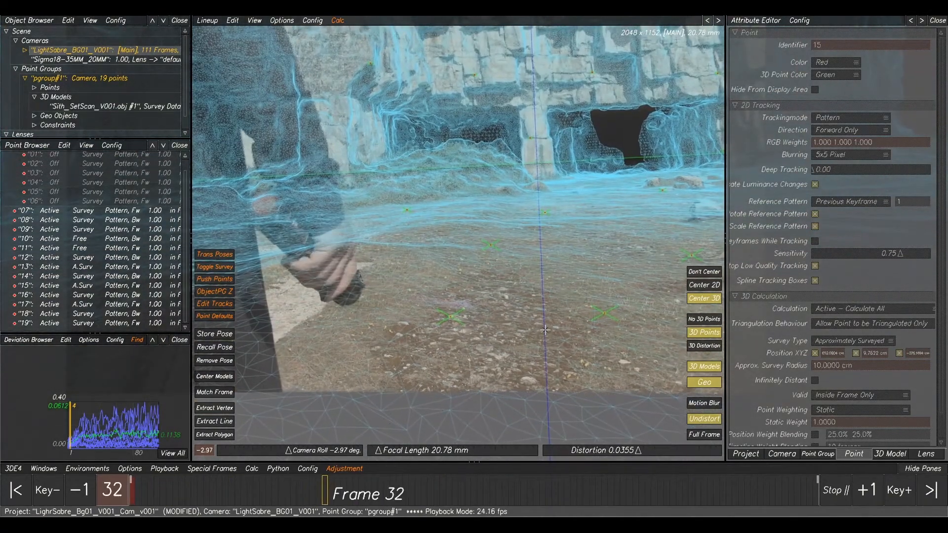
{"action": "key", "text": "space"}
- Clear the old result in the Parameter Adjustment window, adjust the default lens's focal length and transfer the best parameters to the project
{"action": "mouse_move", "coordinate": [438, 504]}
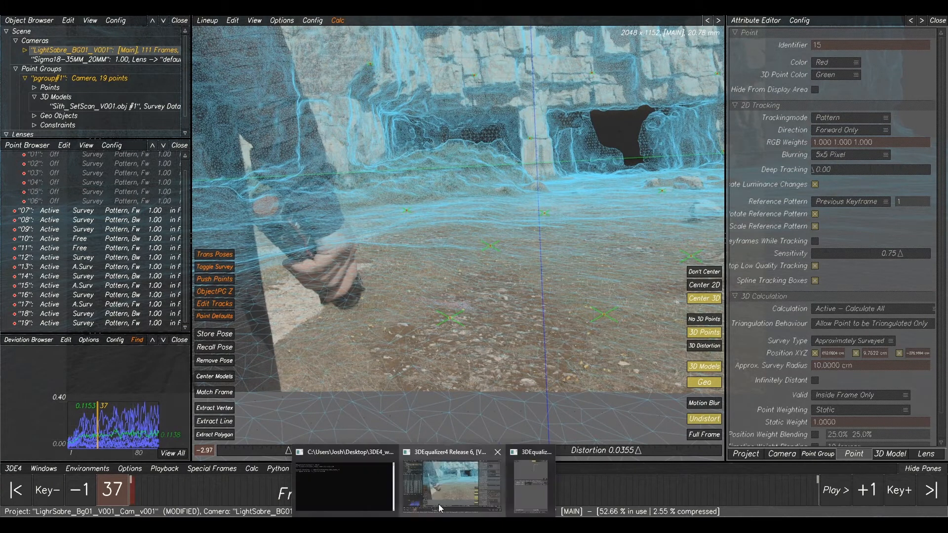
{"action": "left_click", "coordinate": [522, 479]}
{"action": "left_click", "coordinate": [673, 209]}
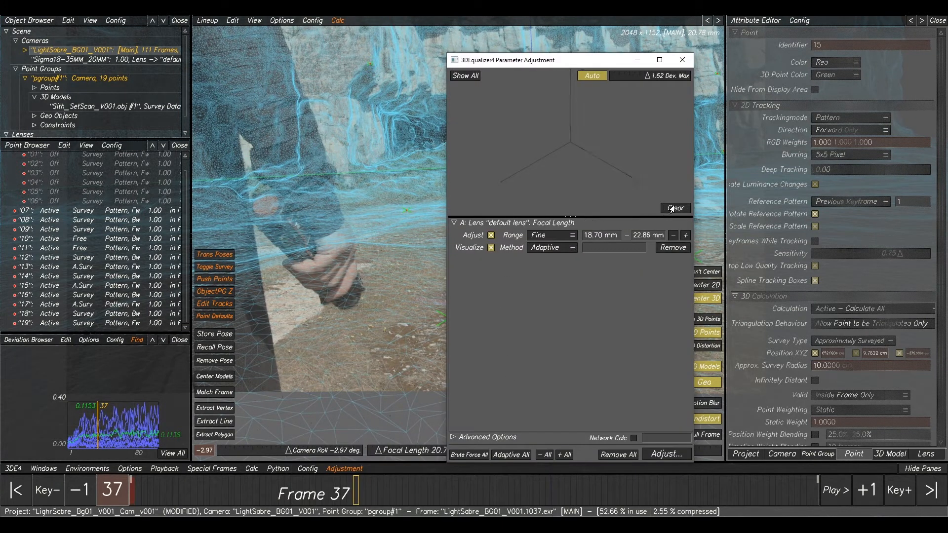
{"action": "left_click", "coordinate": [664, 454]}
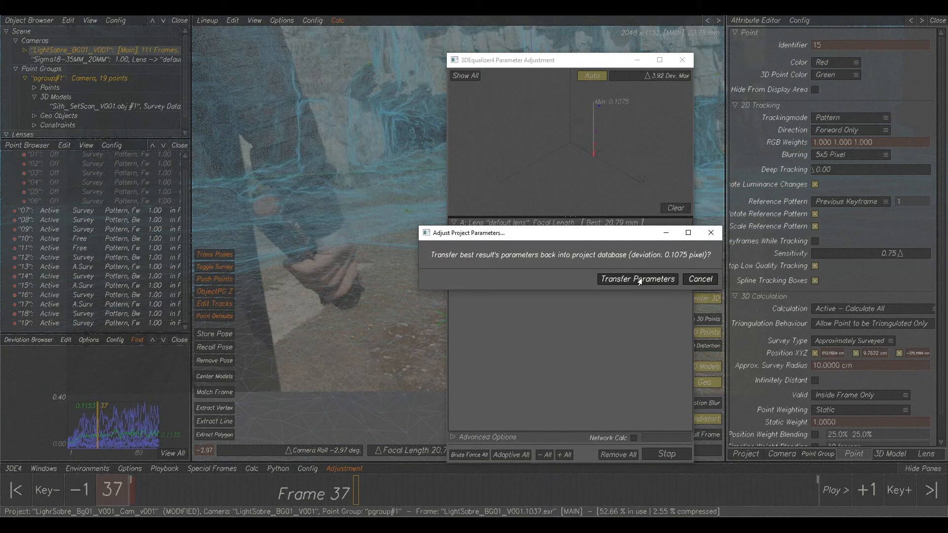
{"action": "left_click", "coordinate": [639, 279]}
- Recalculate the camera with the adjusted focal length, use the result and scrub the shot to frame 110 to check the scan alignment
{"action": "left_click", "coordinate": [376, 244]}
{"action": "key", "text": "alt+c"}
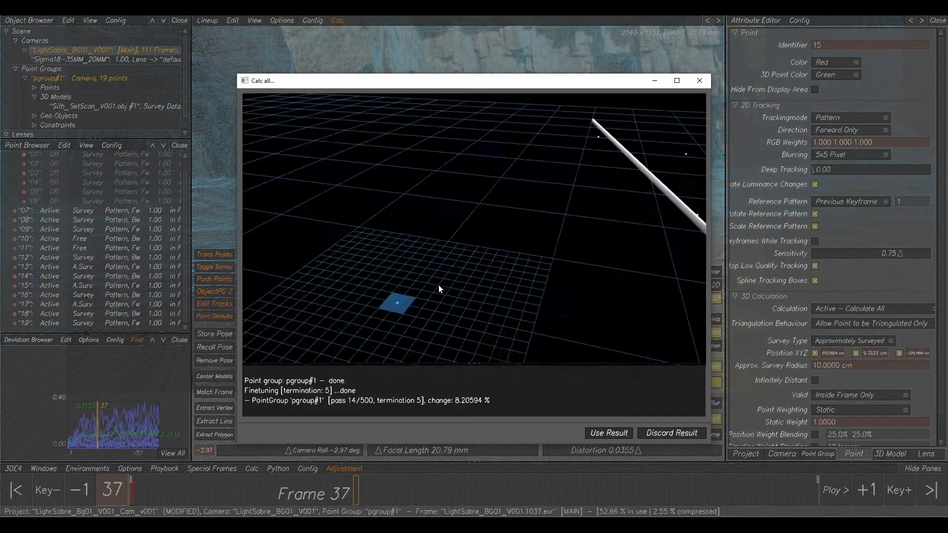
{"action": "left_click", "coordinate": [615, 431]}
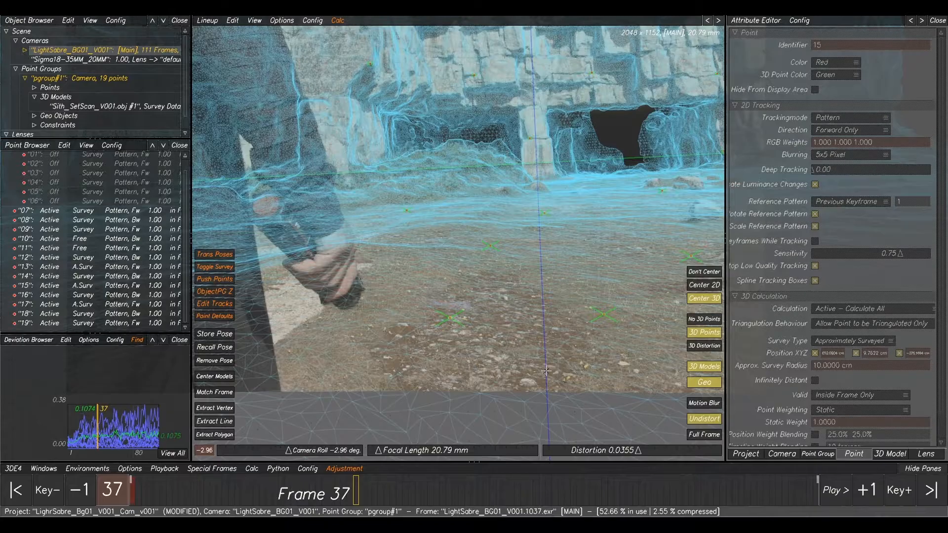
{"action": "scroll", "coordinate": [546, 372], "scroll_direction": "down", "scroll_amount": 4}
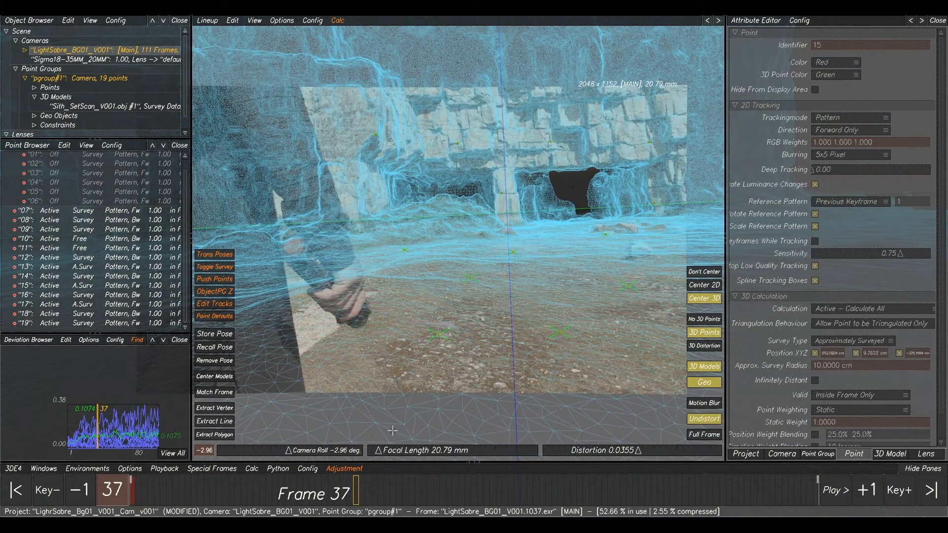
{"action": "left_click_drag", "start_coordinate": [395, 491], "coordinate": [810, 491]}
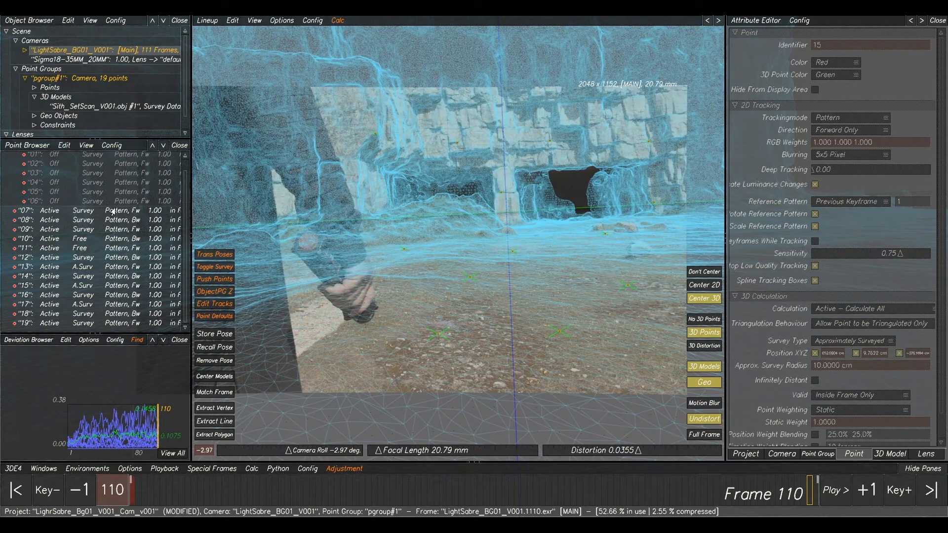
- Collapse the SF point set in the Point Browser and open the choices for adding a new item
{"action": "scroll", "coordinate": [68, 193], "scroll_direction": "up", "scroll_amount": 1}
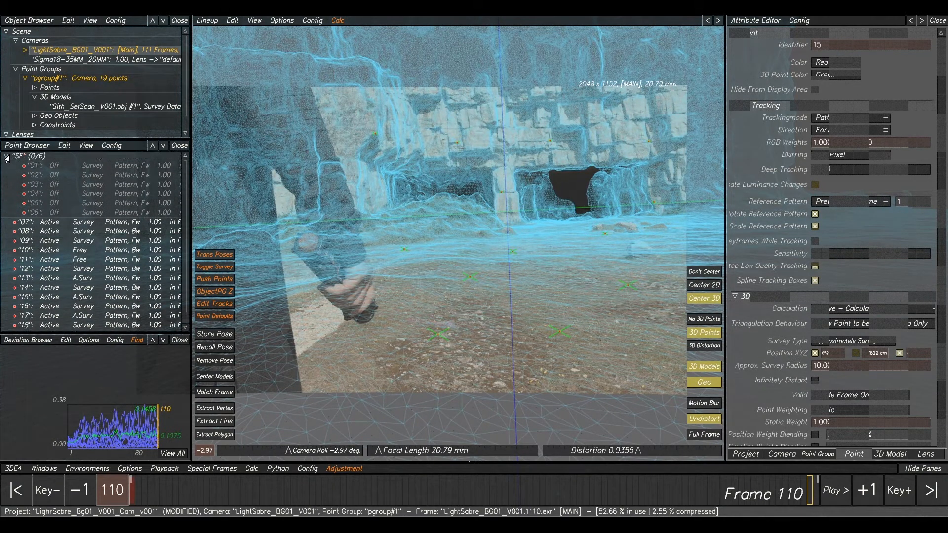
{"action": "left_click", "coordinate": [6, 157]}
{"action": "right_click", "coordinate": [69, 195]}
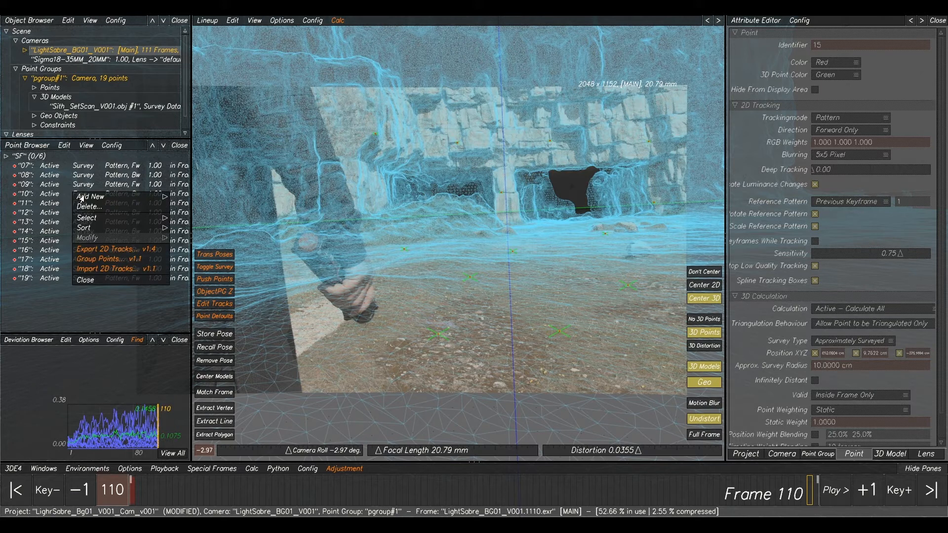
{"action": "mouse_move", "coordinate": [119, 200]}
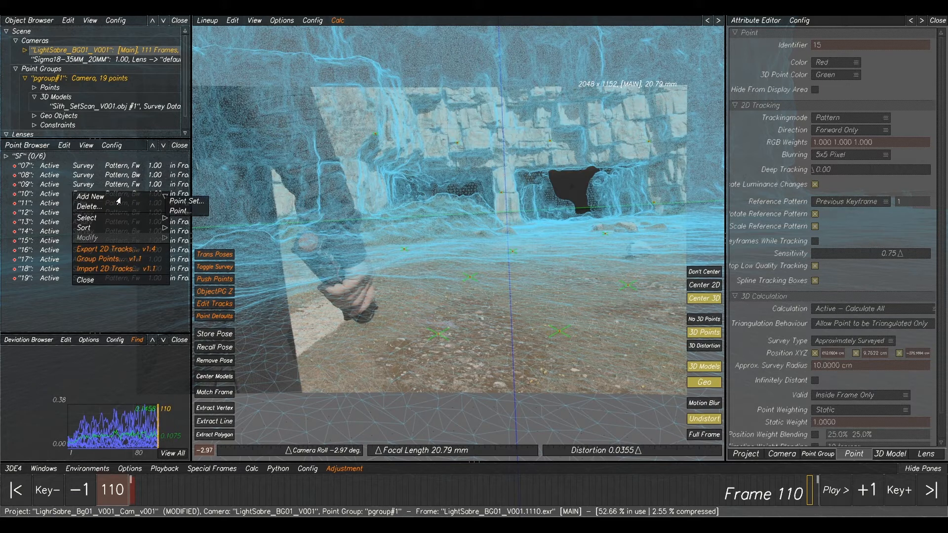
- Create a point set named "solve" and move points 07 to 19 into it
{"action": "left_click", "coordinate": [183, 201]}
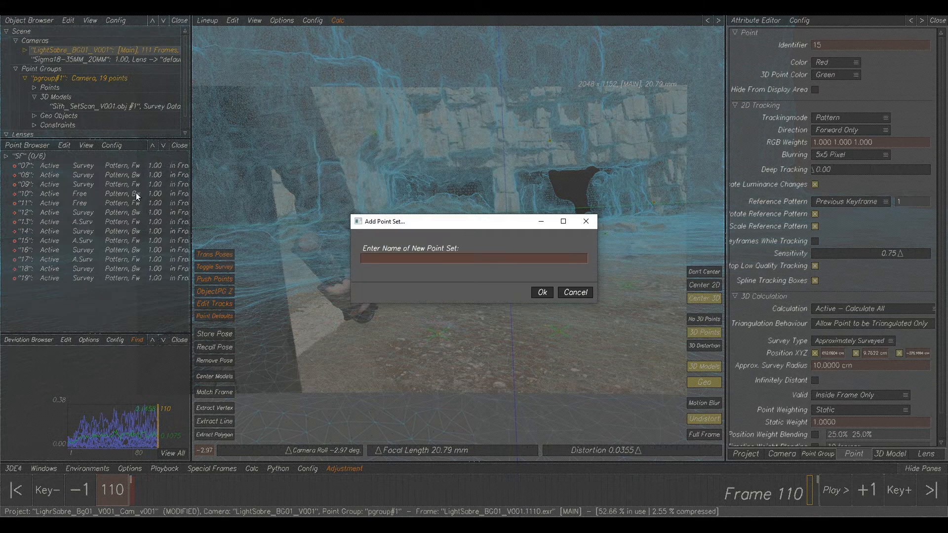
{"action": "left_click", "coordinate": [385, 259]}
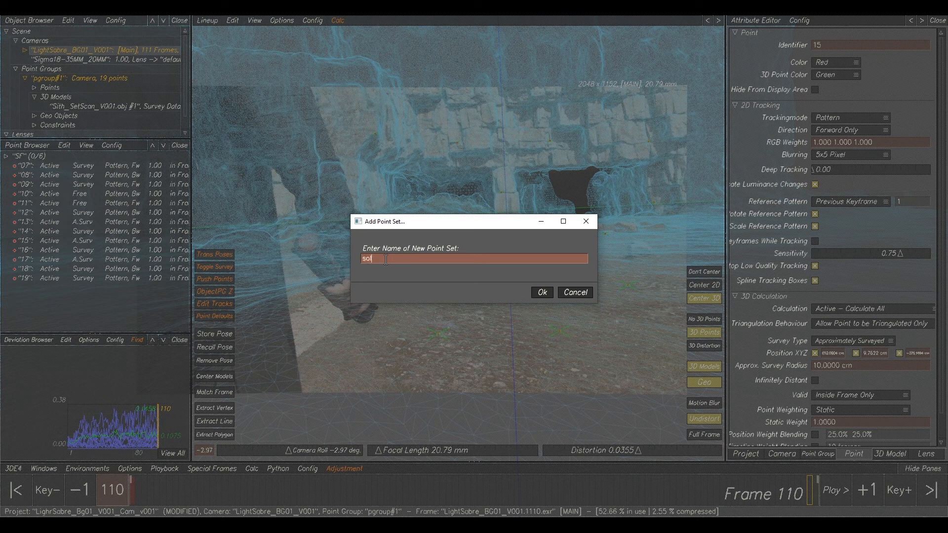
{"action": "left_click", "coordinate": [541, 292]}
{"action": "left_click", "coordinate": [57, 168]}
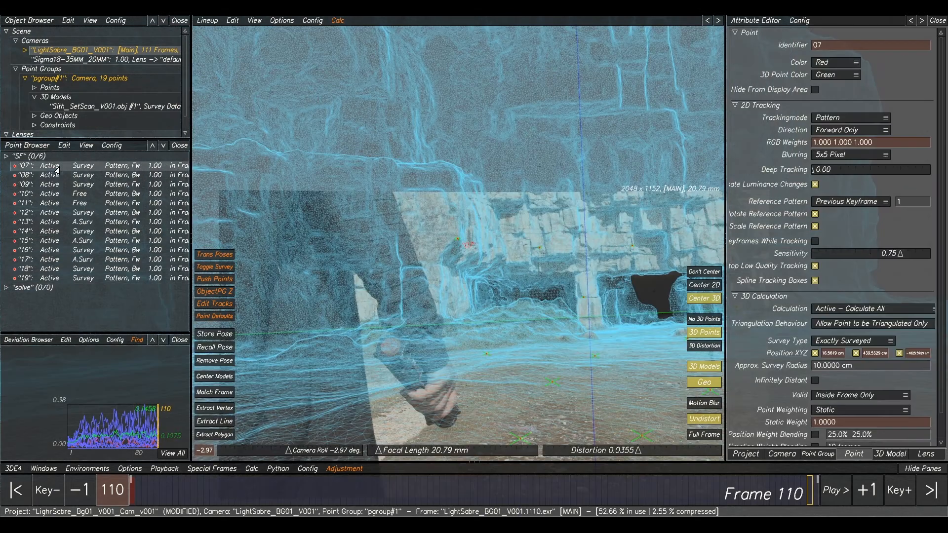
{"action": "left_click", "coordinate": [61, 278], "text": "shift"}
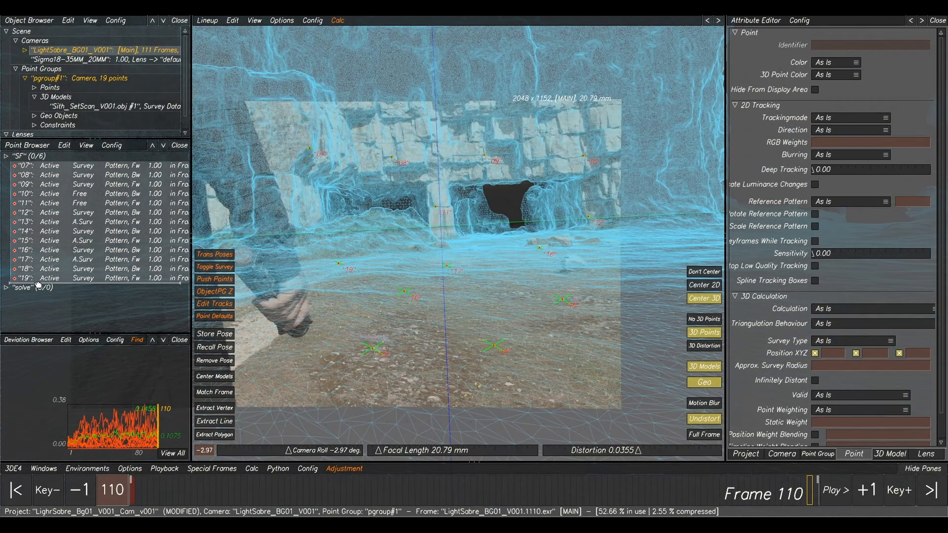
{"action": "left_click_drag", "start_coordinate": [32, 289], "coordinate": [33, 290]}
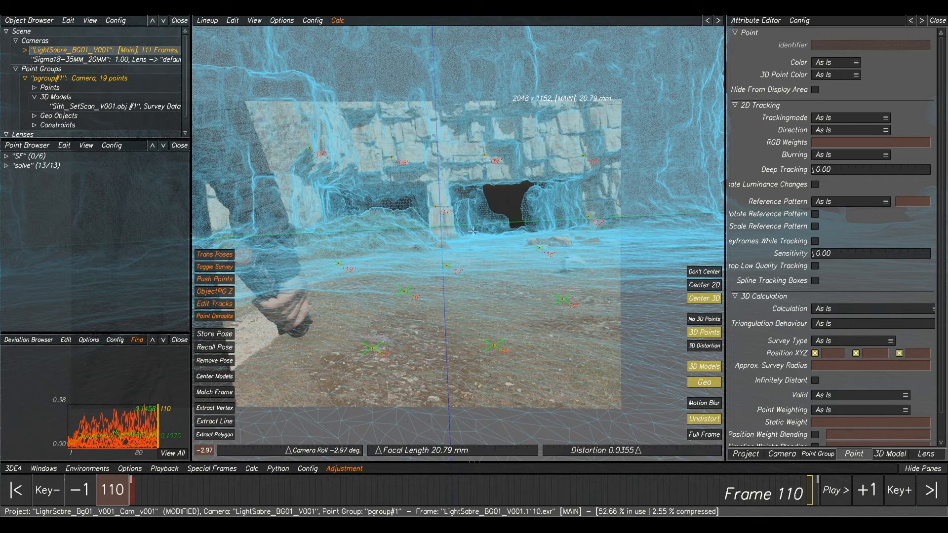
- Save the project in the MM018 tut folder, overwriting the existing LighrSabre_Bg01_V001_Cam_v001.3de file
{"action": "left_click", "coordinate": [14, 468]}
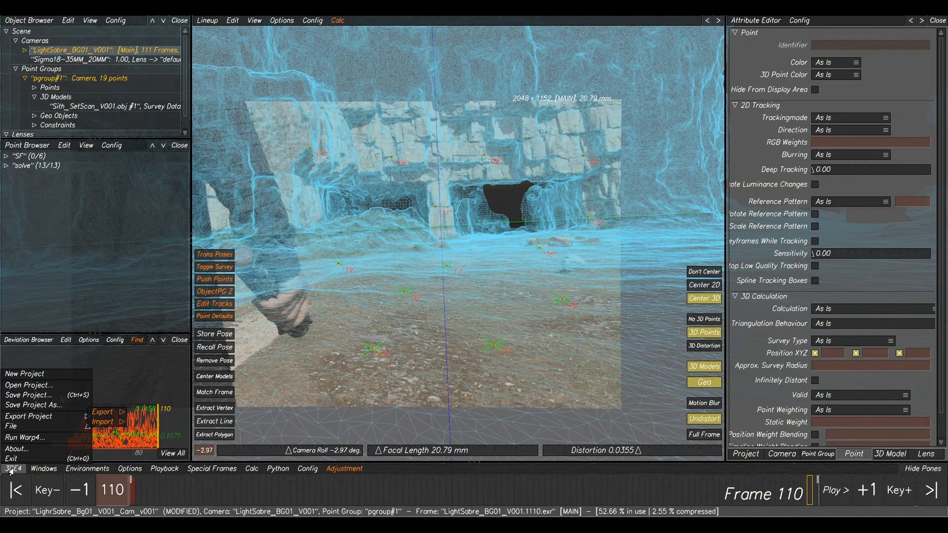
{"action": "left_click", "coordinate": [890, 453]}
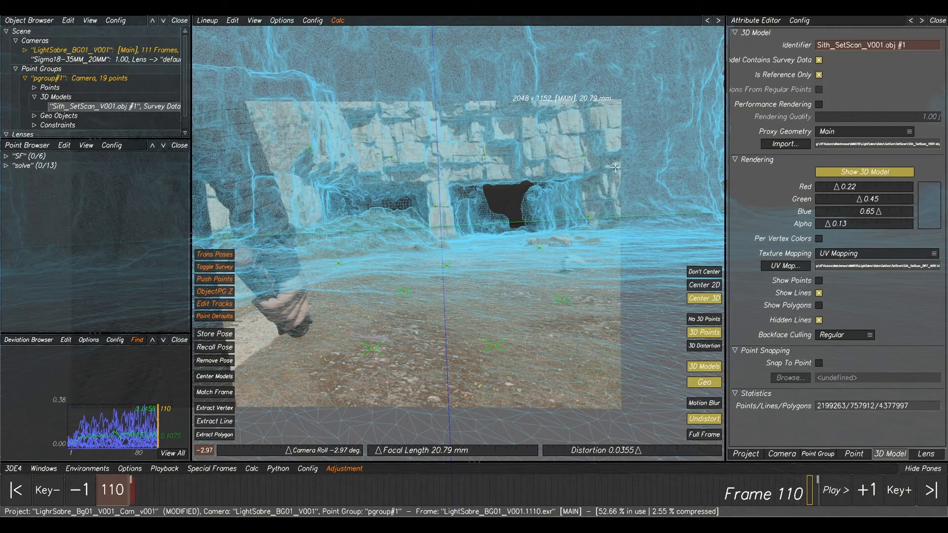
{"action": "left_click", "coordinate": [14, 469]}
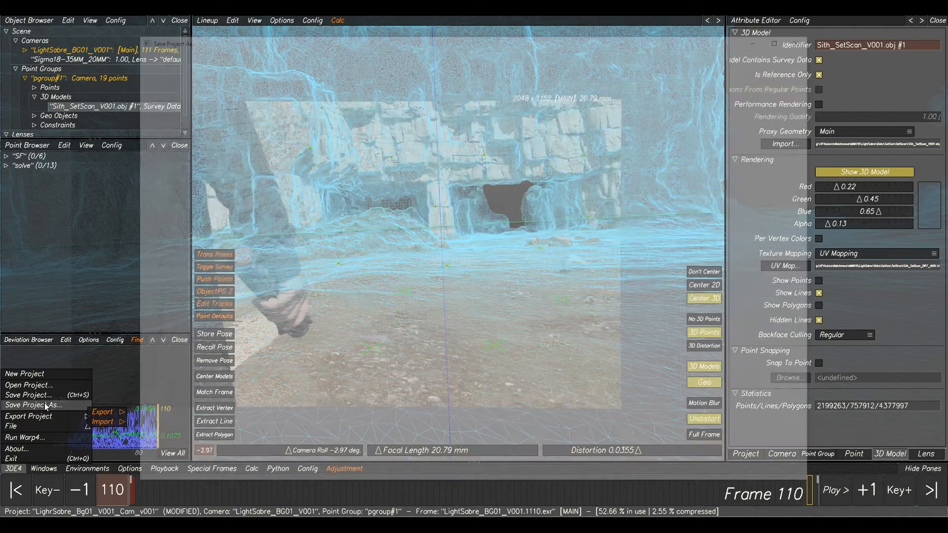
{"action": "left_click", "coordinate": [43, 405]}
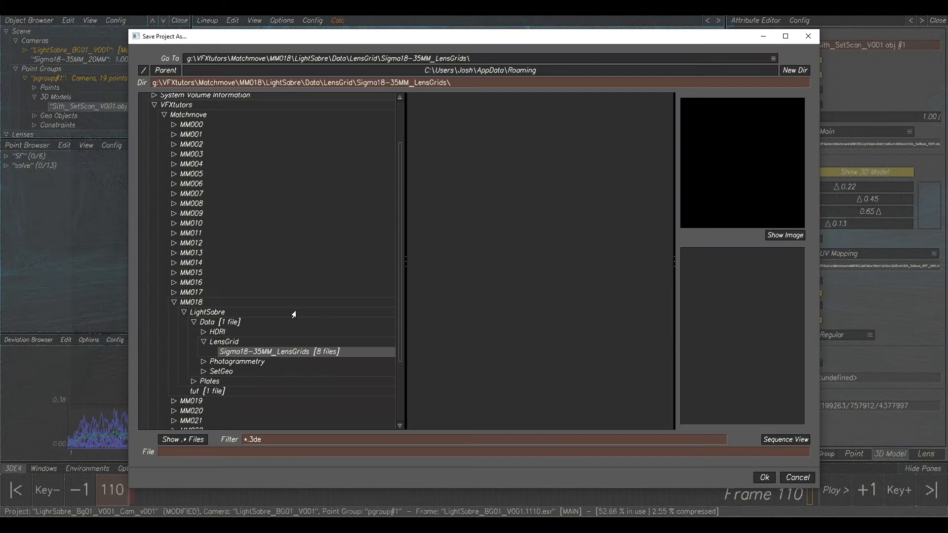
{"action": "left_click", "coordinate": [222, 391]}
{"action": "left_click", "coordinate": [489, 98]}
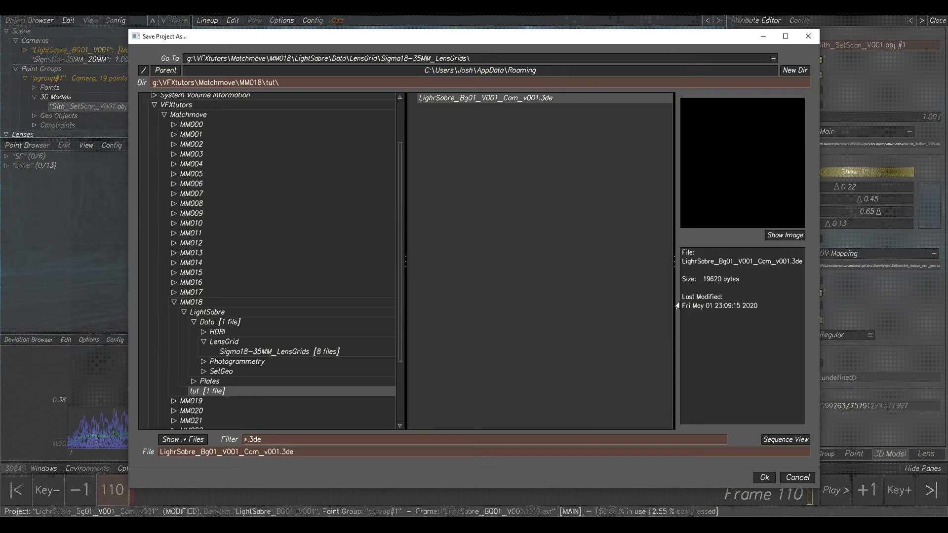
{"action": "left_click", "coordinate": [764, 477]}
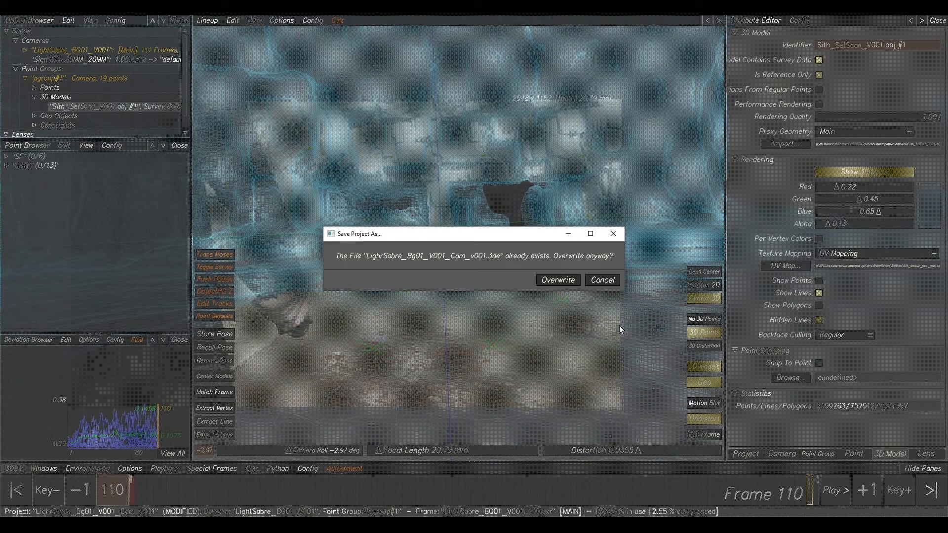
{"action": "left_click", "coordinate": [561, 280]}
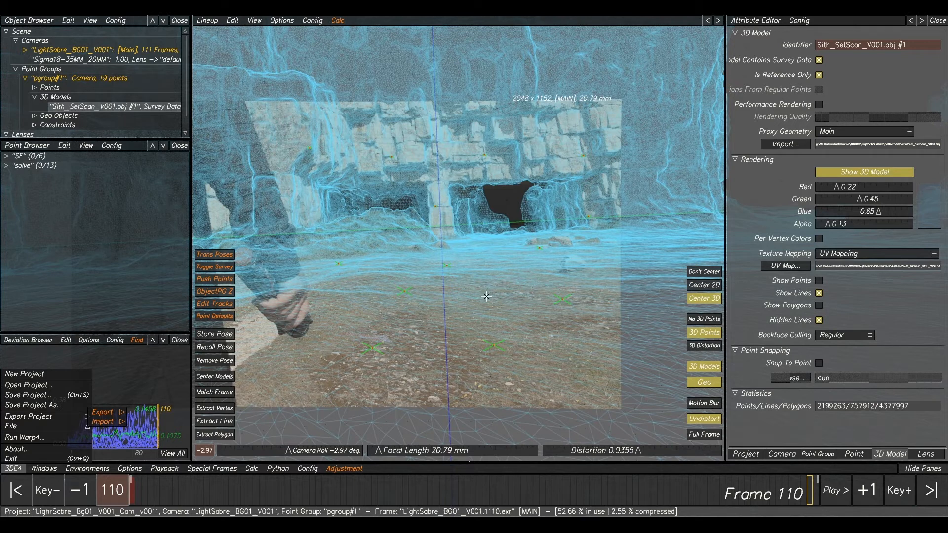
- Hide the Sith_SetScan_V001.obj 3D model so the plate is unobstructed
{"action": "scroll", "coordinate": [478, 257], "scroll_direction": "down", "scroll_amount": 3}
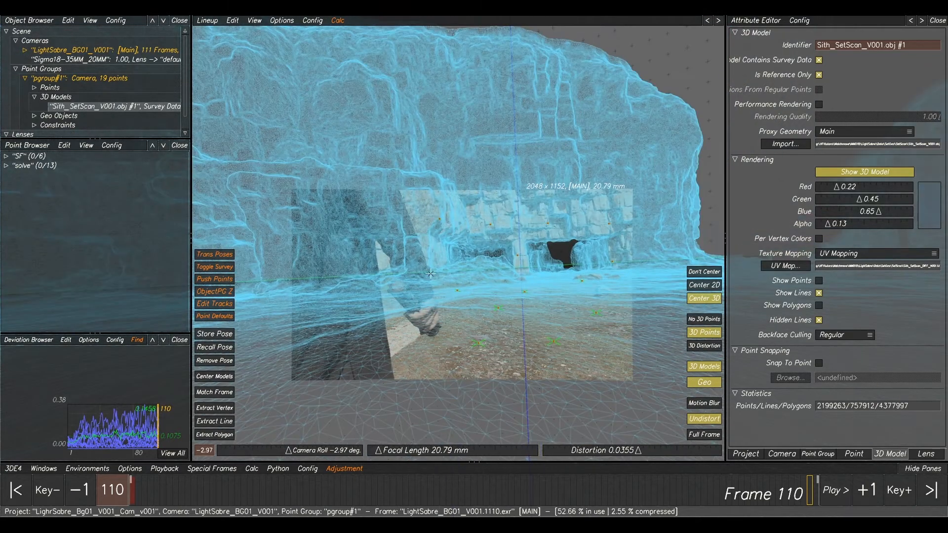
{"action": "scroll", "coordinate": [360, 293], "scroll_direction": "up", "scroll_amount": 3}
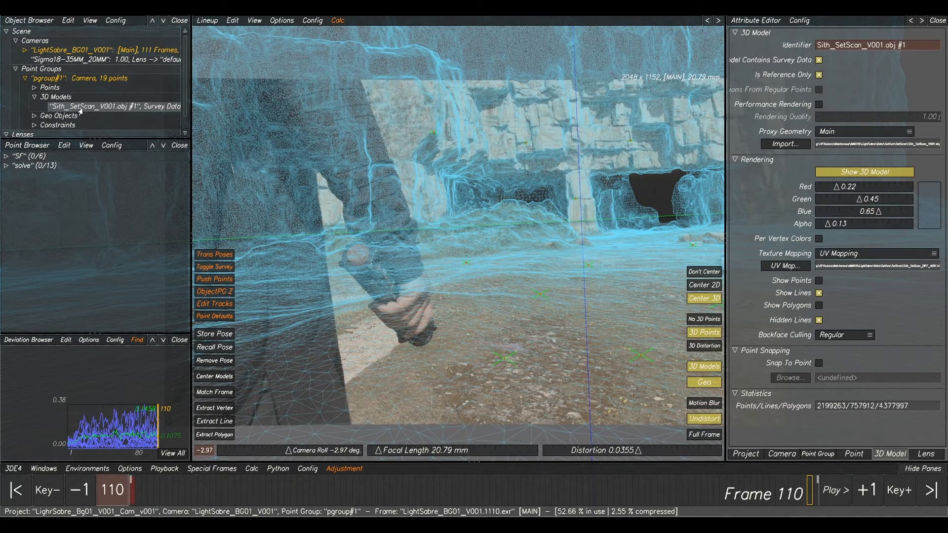
{"action": "left_click", "coordinate": [857, 172]}
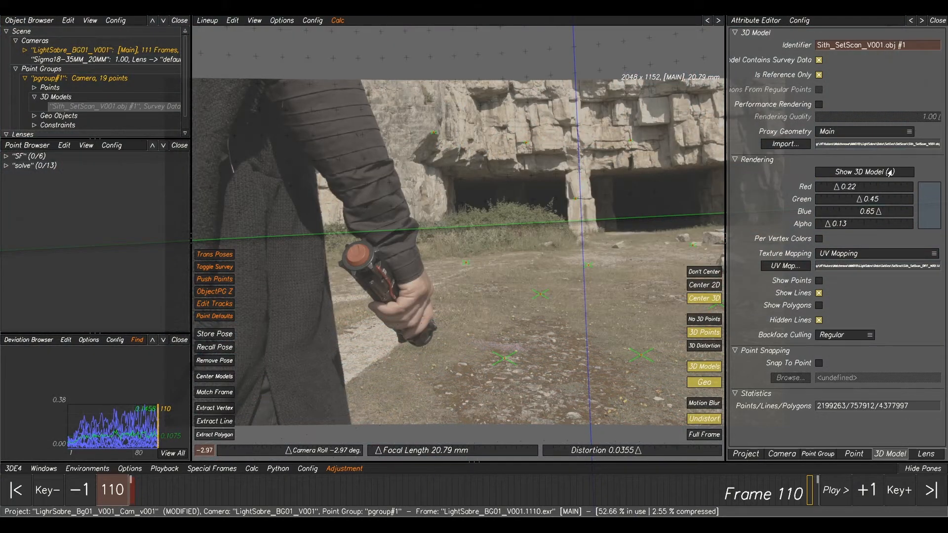
- Add a second point group of type Object to the scene and make it the current point group
{"action": "left_click", "coordinate": [34, 97]}
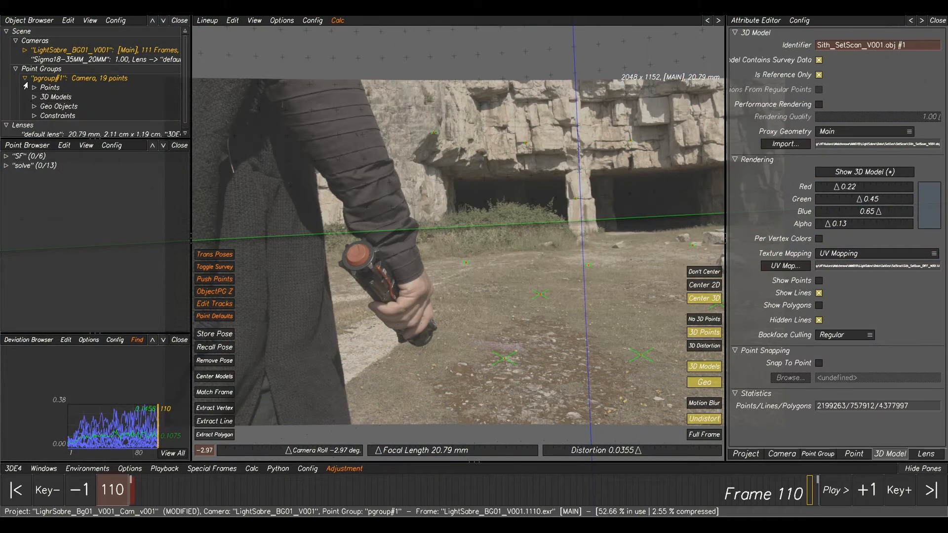
{"action": "left_click", "coordinate": [23, 79]}
{"action": "right_click", "coordinate": [52, 80]}
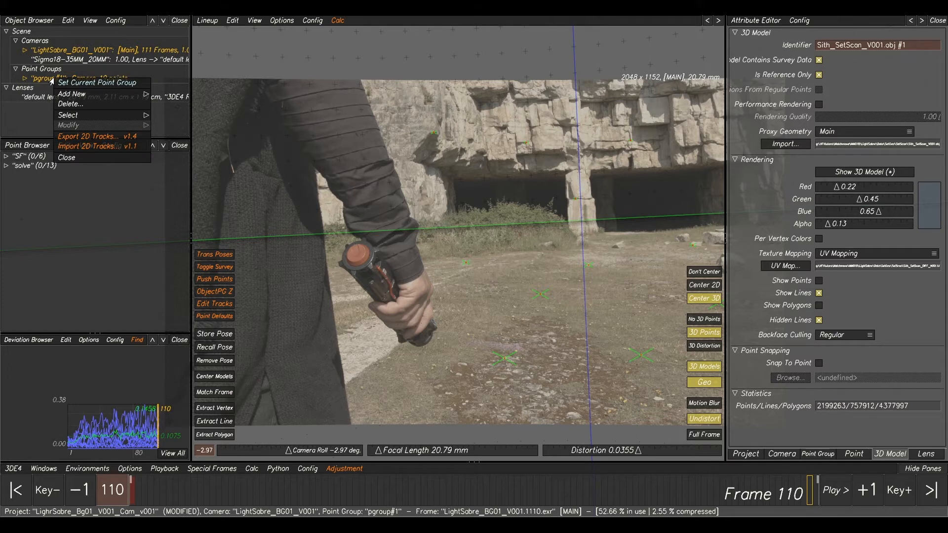
{"action": "mouse_move", "coordinate": [84, 93]}
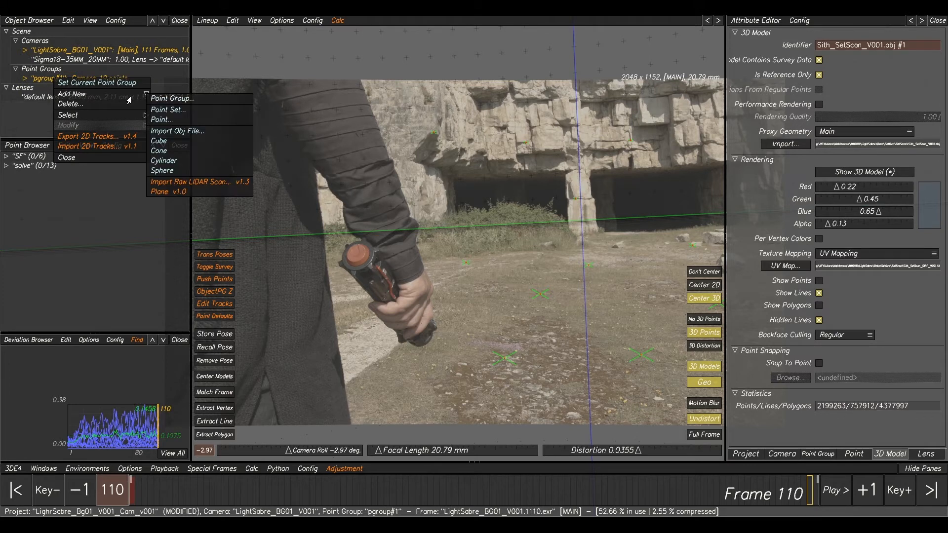
{"action": "left_click", "coordinate": [167, 99]}
{"action": "left_click", "coordinate": [76, 83]}
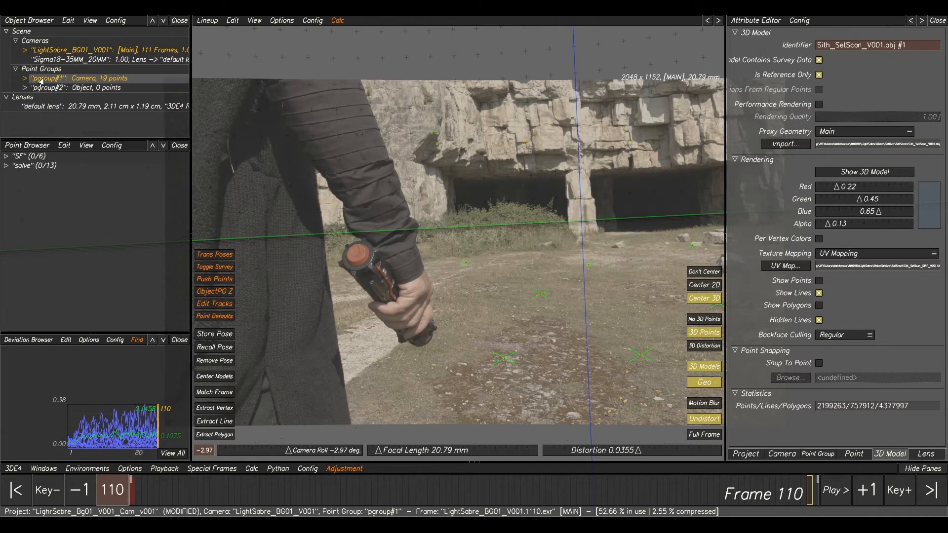
{"action": "left_click", "coordinate": [83, 90]}
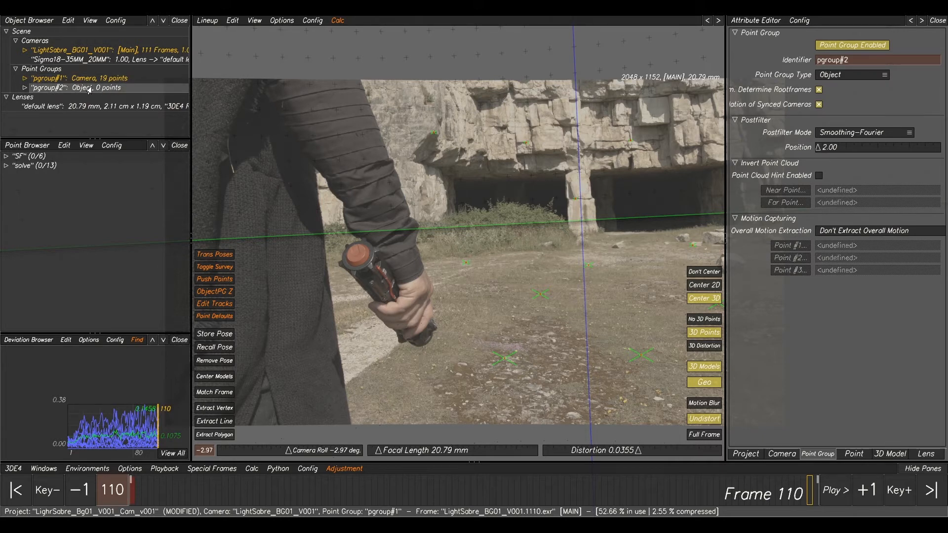
{"action": "double_click", "coordinate": [83, 90]}
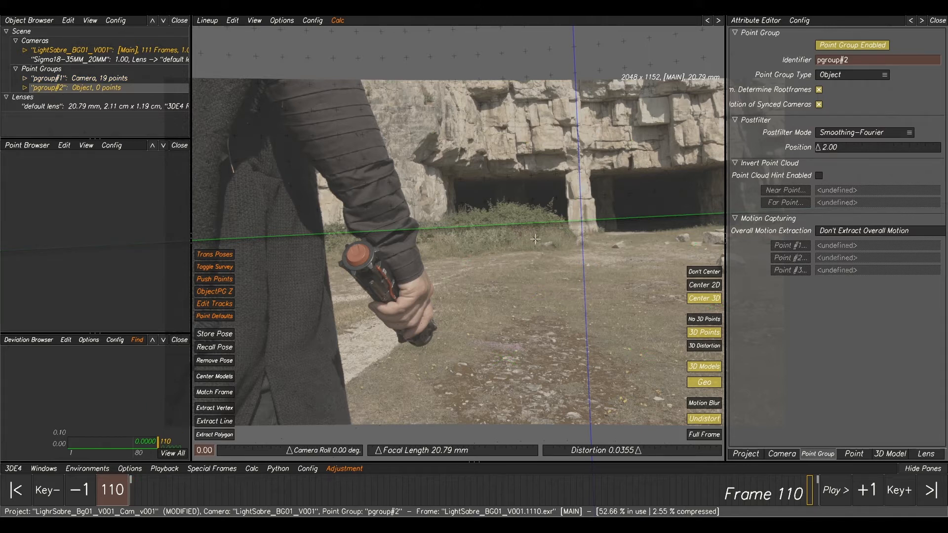
- Import LightSabre_ScanGeo_v001.obj from the SetGeo LightSabre folder as a 3D model of the object point group
{"action": "middle_click_drag", "start_coordinate": [535, 239], "coordinate": [515, 241]}
{"action": "left_click", "coordinate": [24, 87]}
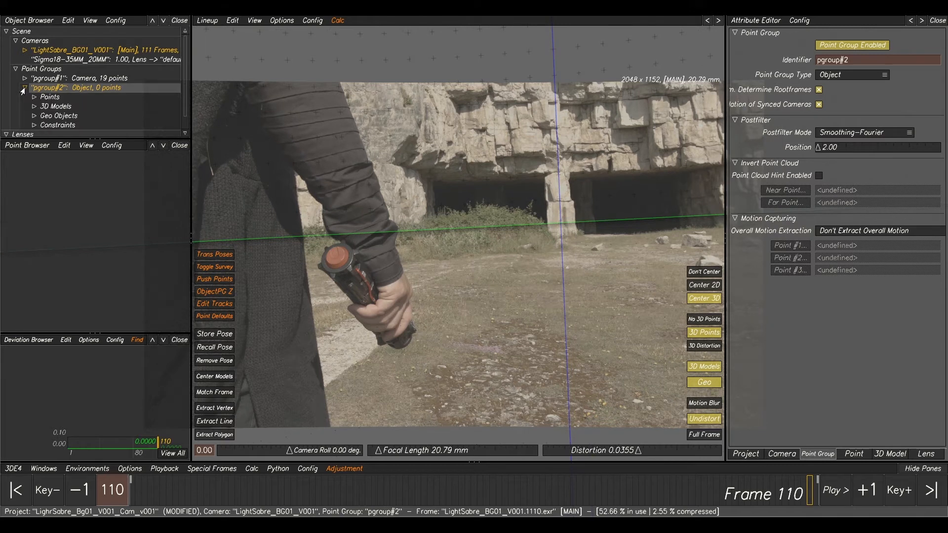
{"action": "left_click", "coordinate": [50, 108]}
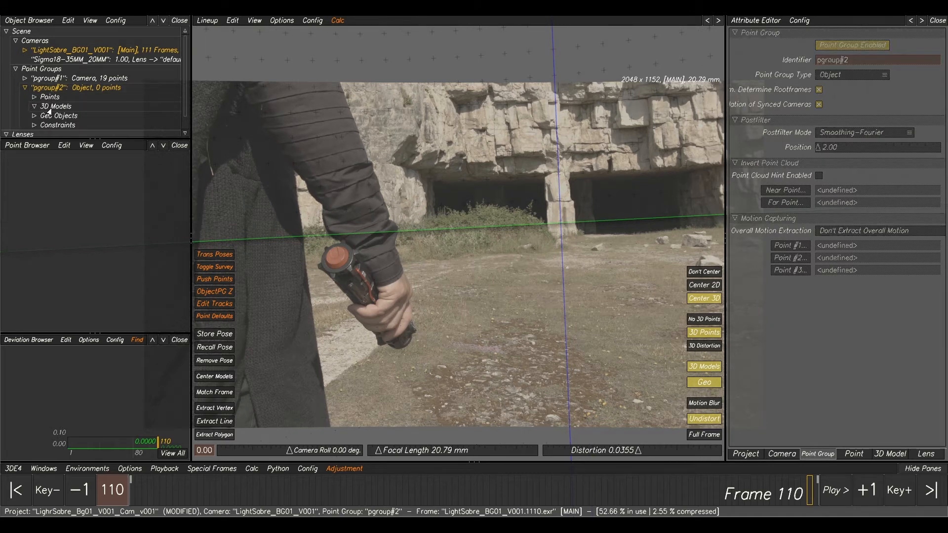
{"action": "right_click", "coordinate": [51, 111]}
{"action": "left_click", "coordinate": [108, 118]}
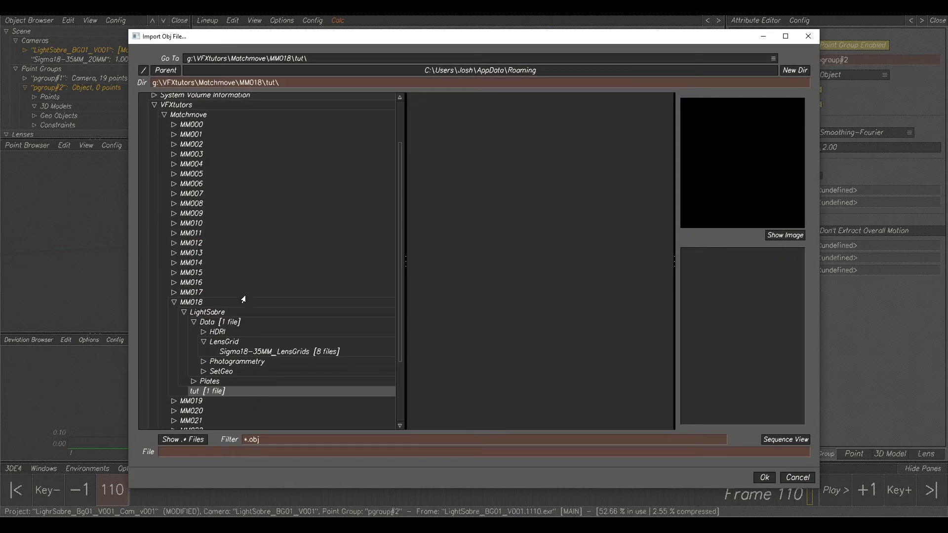
{"action": "left_click", "coordinate": [204, 343]}
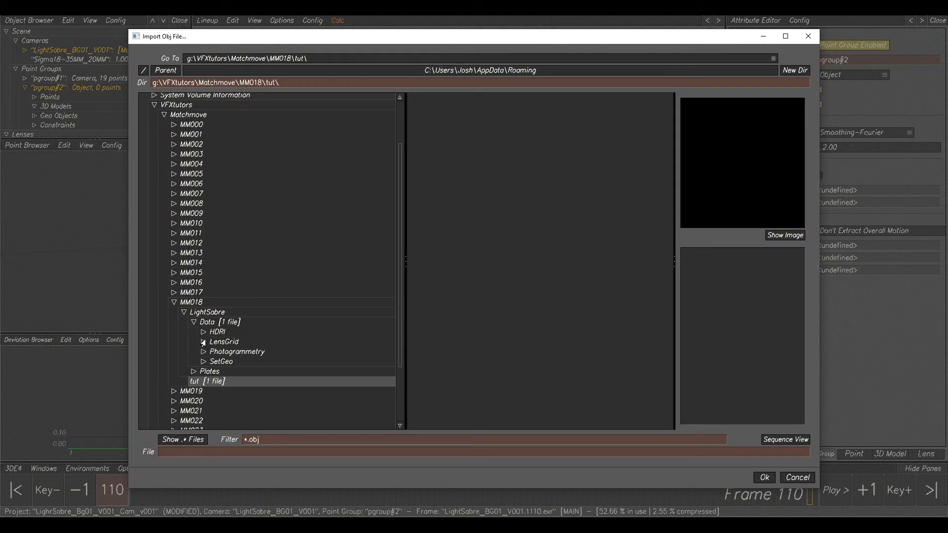
{"action": "left_click", "coordinate": [204, 363]}
{"action": "left_click", "coordinate": [220, 365]}
{"action": "left_click", "coordinate": [236, 371]}
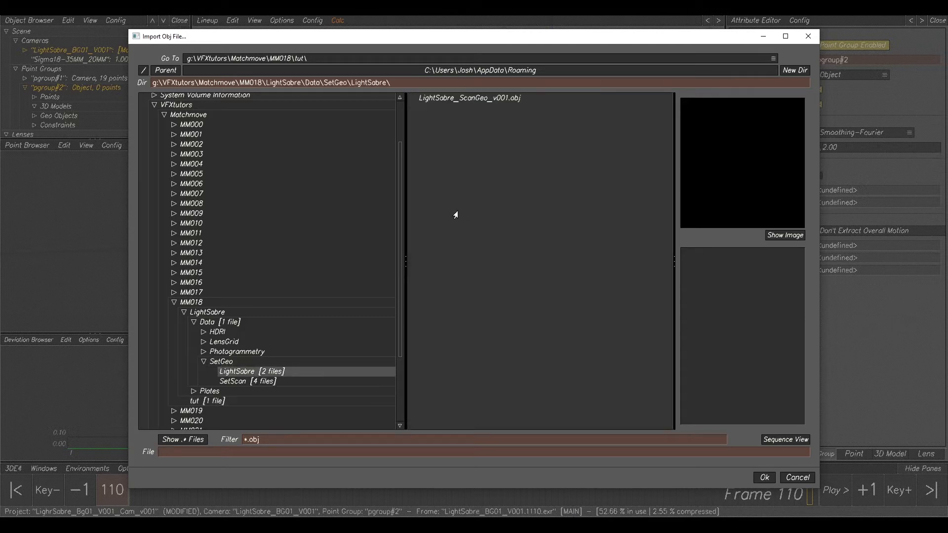
{"action": "left_click", "coordinate": [441, 102]}
{"action": "left_click", "coordinate": [763, 477]}
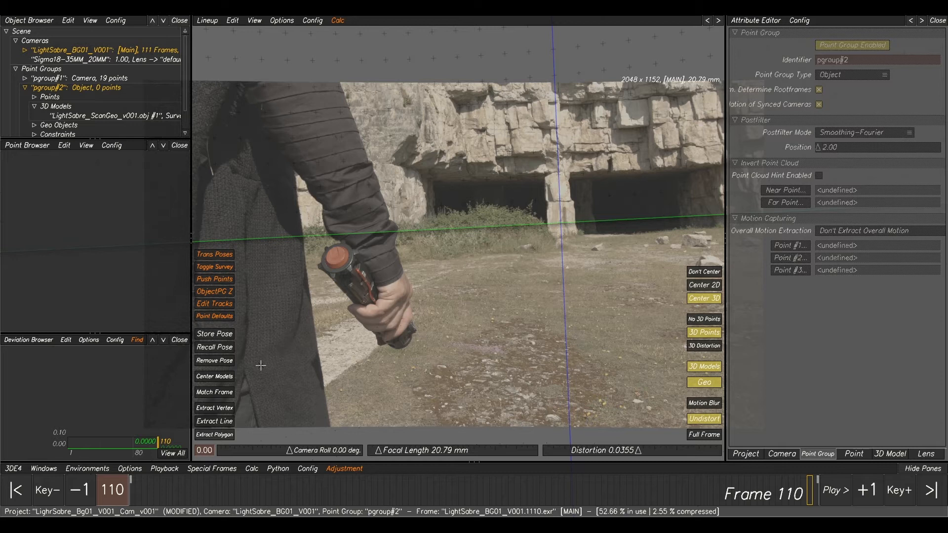
- Center the lightsabre model in the lineup view, bring it closer to the camera and orient it upright beside the hand
{"action": "left_click", "coordinate": [215, 378]}
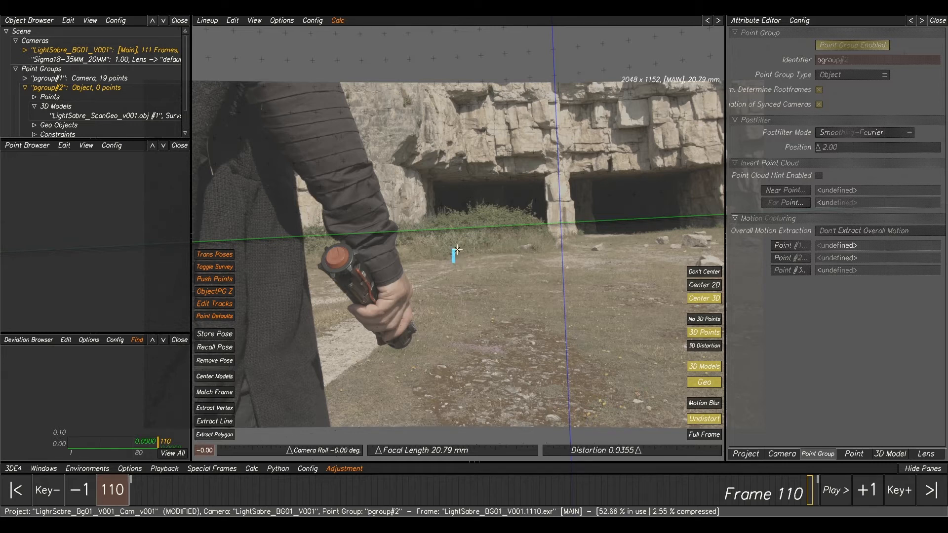
{"action": "right_click_drag", "start_coordinate": [460, 261], "coordinate": [512, 286], "text": "alt"}
{"action": "right_click_drag", "start_coordinate": [470, 259], "coordinate": [524, 302], "text": "alt"}
{"action": "right_click_drag", "start_coordinate": [455, 256], "coordinate": [514, 291], "text": "alt"}
{"action": "right_click_drag", "start_coordinate": [452, 273], "coordinate": [475, 279], "text": "alt"}
{"action": "left_click_drag", "start_coordinate": [407, 237], "coordinate": [686, 310], "text": "alt"}
{"action": "left_click_drag", "start_coordinate": [449, 270], "coordinate": [523, 236], "text": "alt"}
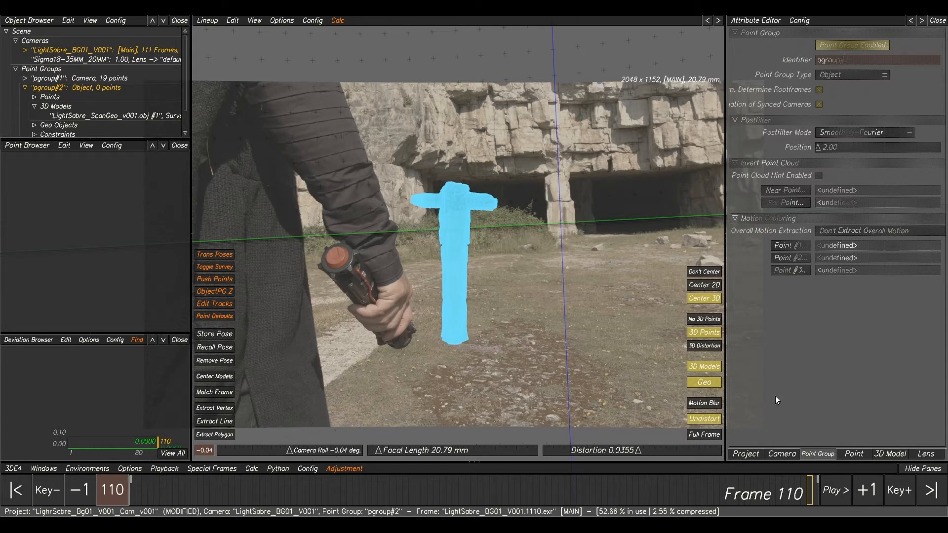
- Set the lightsabre model's alpha to 0.12 and mark it as reference only
{"action": "left_click", "coordinate": [889, 458]}
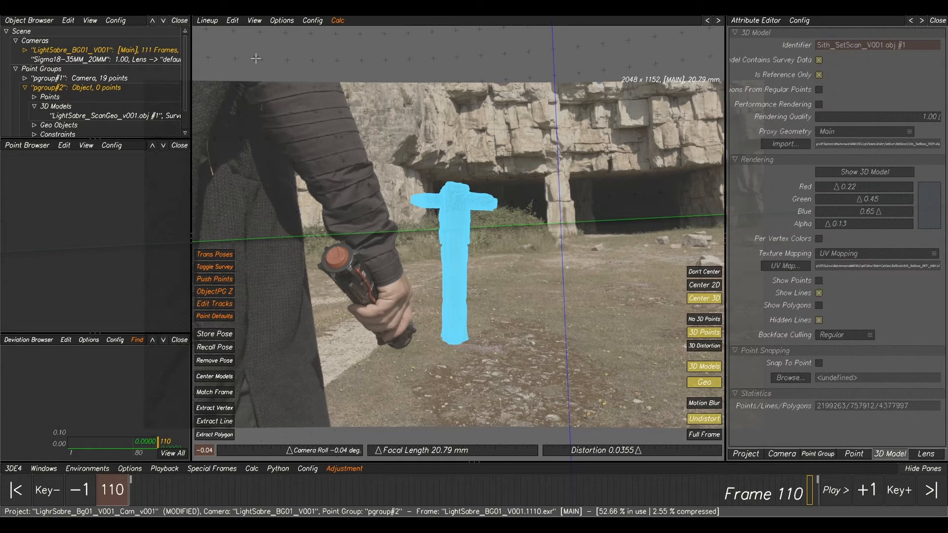
{"action": "left_click", "coordinate": [134, 117]}
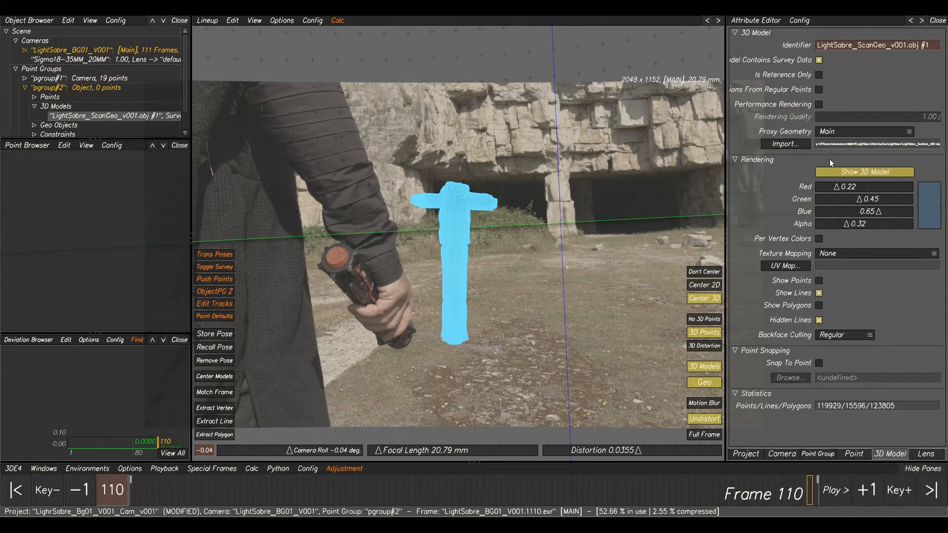
{"action": "left_click_drag", "start_coordinate": [847, 222], "coordinate": [827, 223]}
{"action": "left_click", "coordinate": [818, 75]}
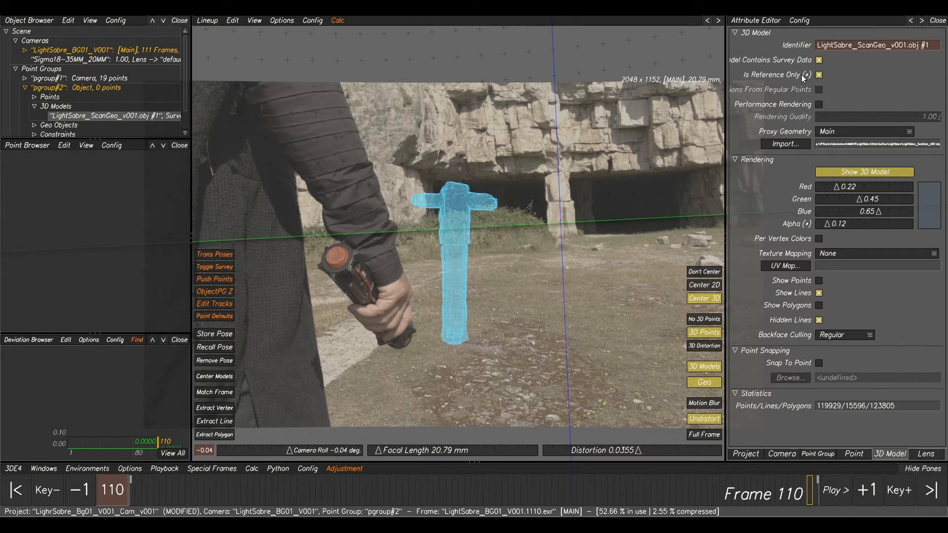
- Tilt the lightsabre model so that its button end points toward the camera like the real hilt
{"action": "scroll", "coordinate": [460, 204], "scroll_direction": "up", "scroll_amount": 3}
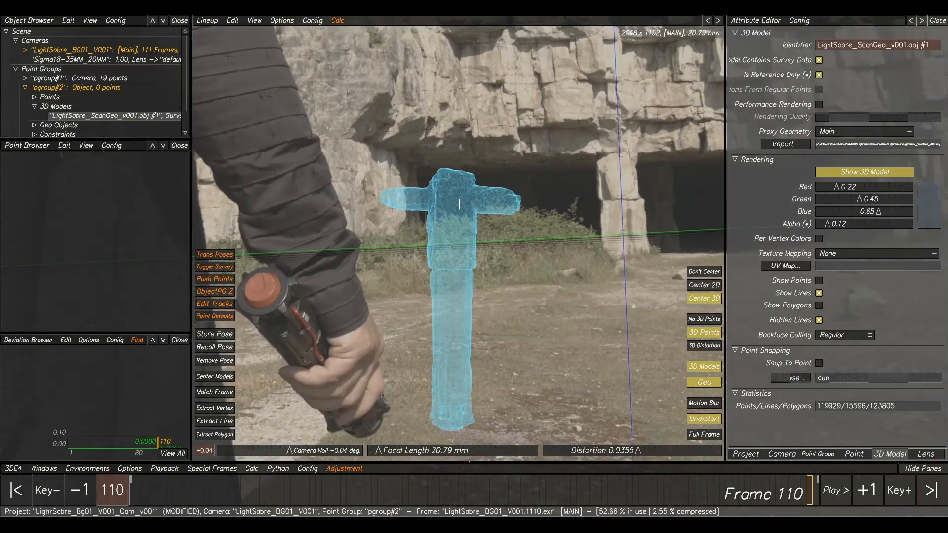
{"action": "middle_click_drag", "start_coordinate": [474, 244], "coordinate": [480, 215]}
{"action": "left_click_drag", "start_coordinate": [479, 207], "coordinate": [410, 402]}
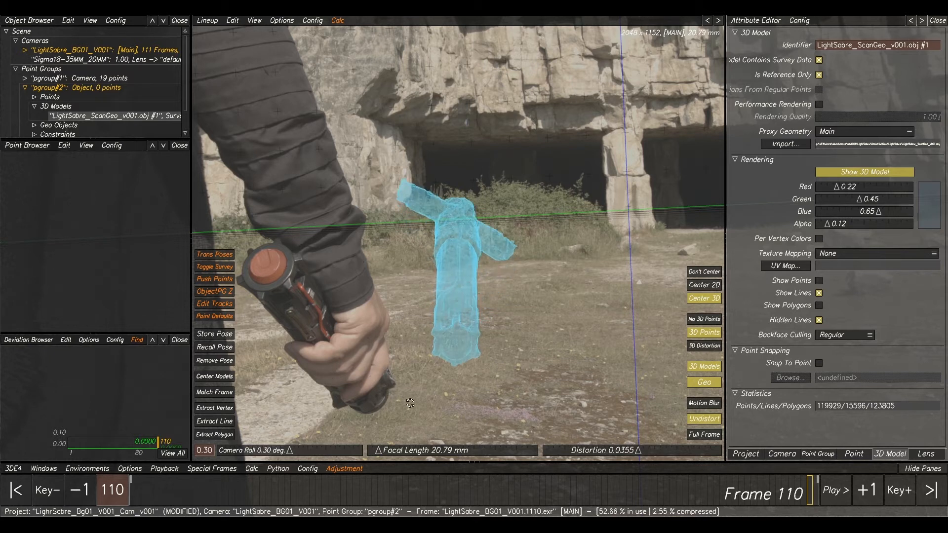
- Extract a vertex from the model's shaft as a lineup point and place it at the lower end of the hilt's red wire
{"action": "scroll", "coordinate": [298, 301], "scroll_direction": "up", "scroll_amount": 3}
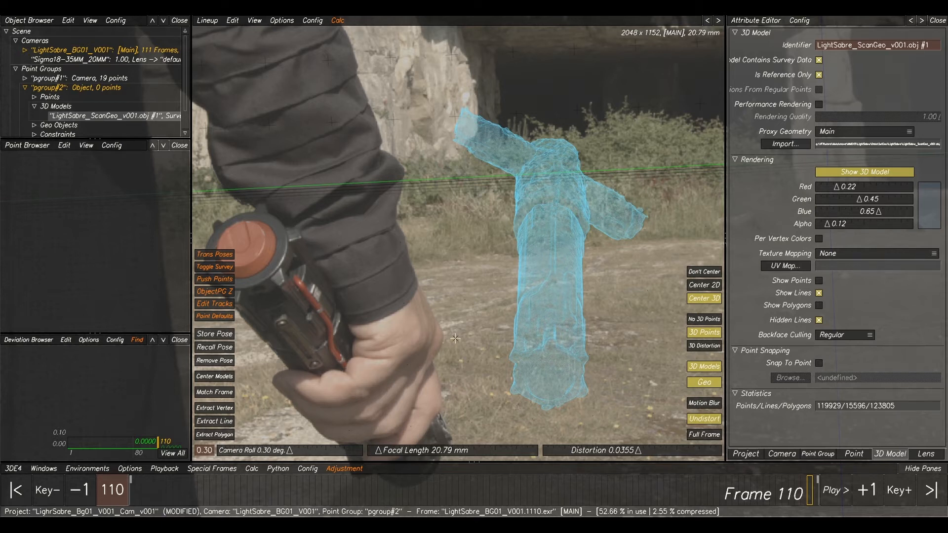
{"action": "left_click", "coordinate": [214, 408]}
{"action": "left_click", "coordinate": [553, 273]}
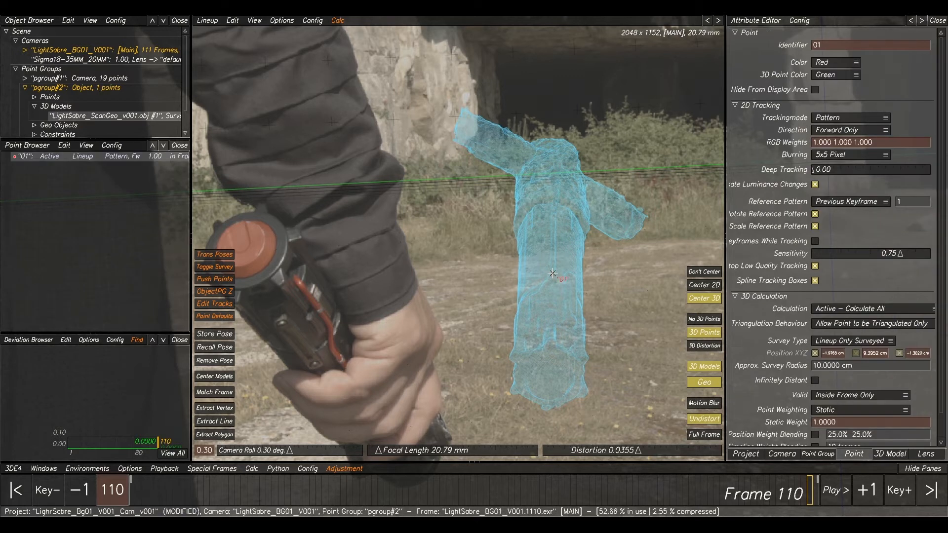
{"action": "left_click_drag", "start_coordinate": [552, 273], "coordinate": [331, 354]}
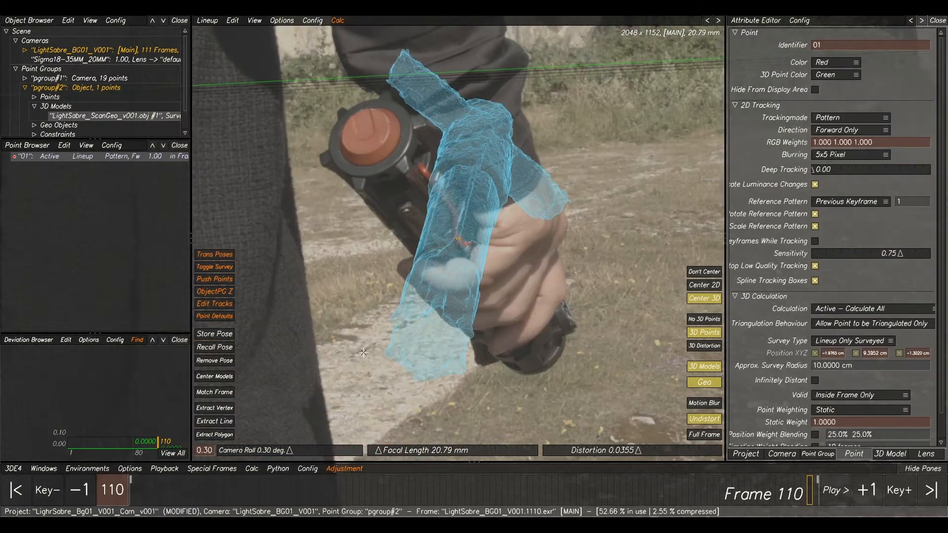
{"action": "scroll", "coordinate": [538, 276], "scroll_direction": "down", "scroll_amount": 1}
{"action": "left_click", "coordinate": [532, 277]}
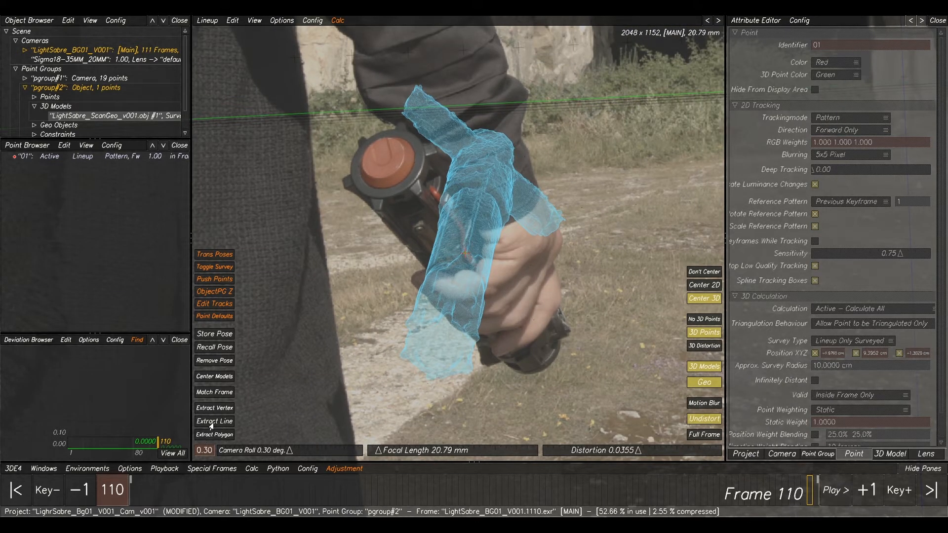
- Extract a second vertex low on the model and place it on the front lug of the hilt's button-end rim
{"action": "left_click", "coordinate": [221, 408]}
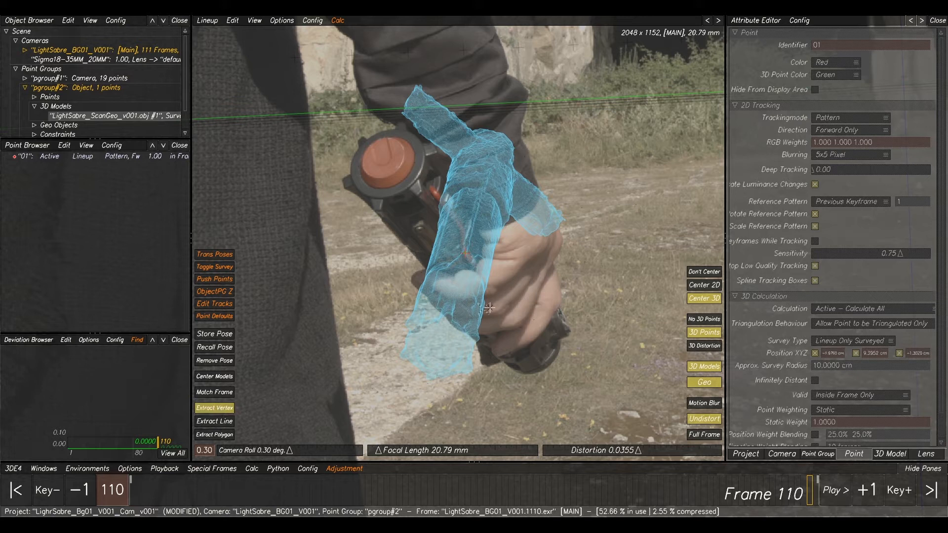
{"action": "left_click", "coordinate": [449, 319]}
{"action": "left_click_drag", "start_coordinate": [449, 318], "coordinate": [418, 188]}
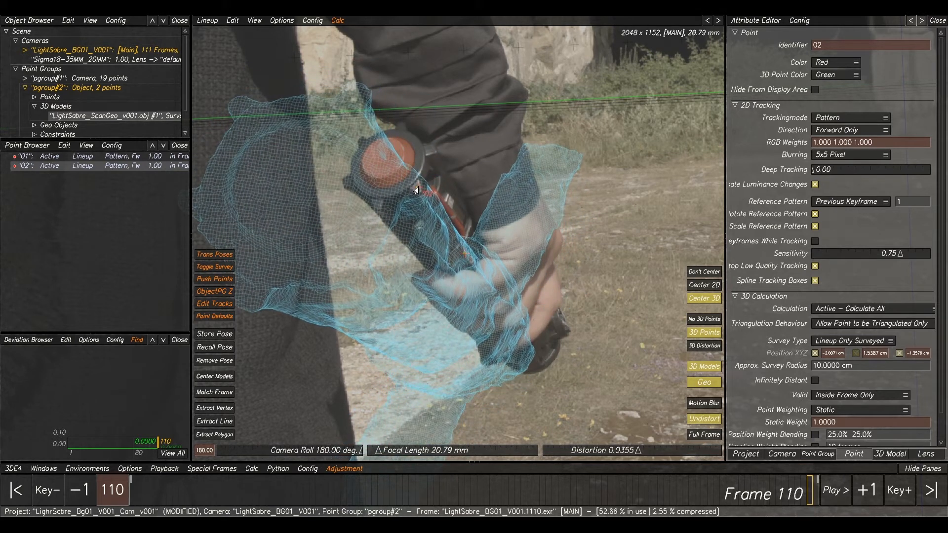
{"action": "left_click", "coordinate": [440, 236]}
- Extract a third vertex from the model's rim and place it on the hilt rim's lug nearest the sleeve
{"action": "middle_click_drag", "start_coordinate": [504, 295], "coordinate": [467, 296]}
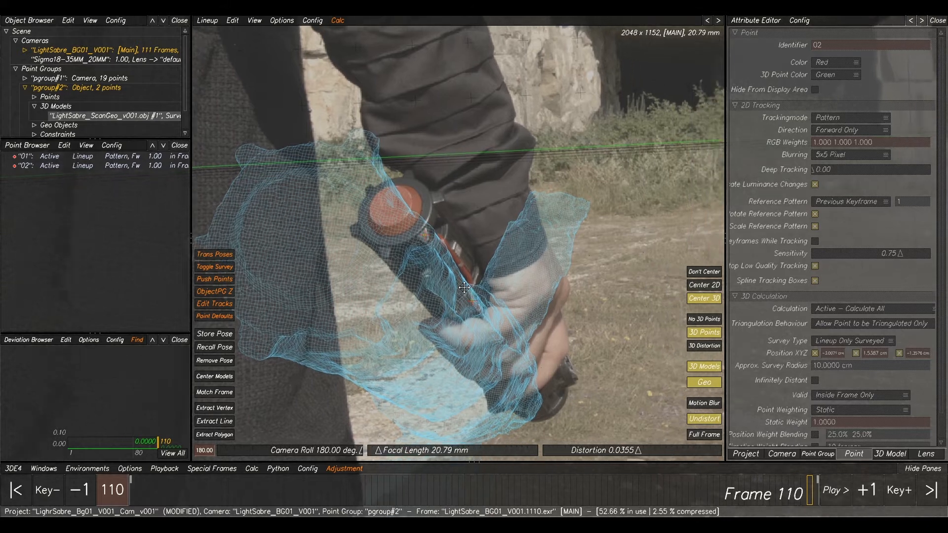
{"action": "right_click_drag", "start_coordinate": [467, 296], "coordinate": [455, 251]}
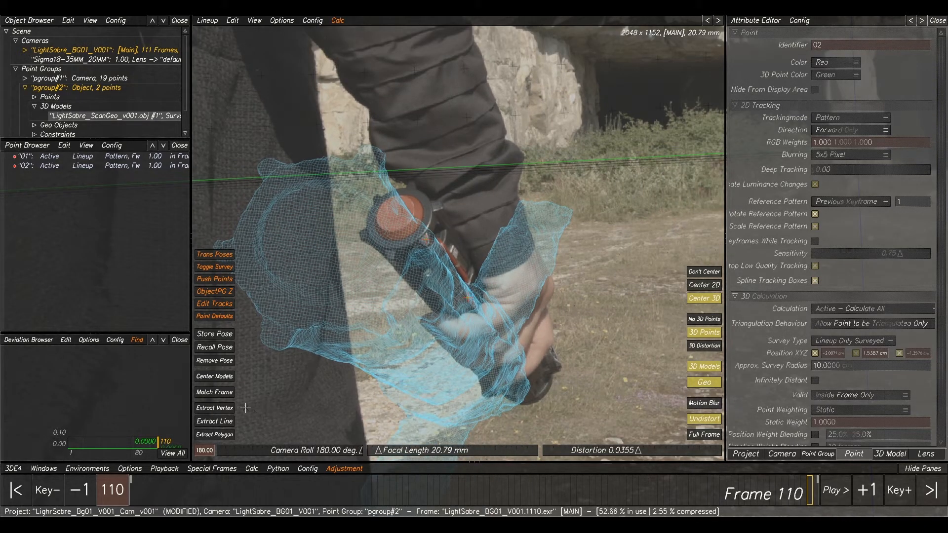
{"action": "left_click", "coordinate": [205, 409]}
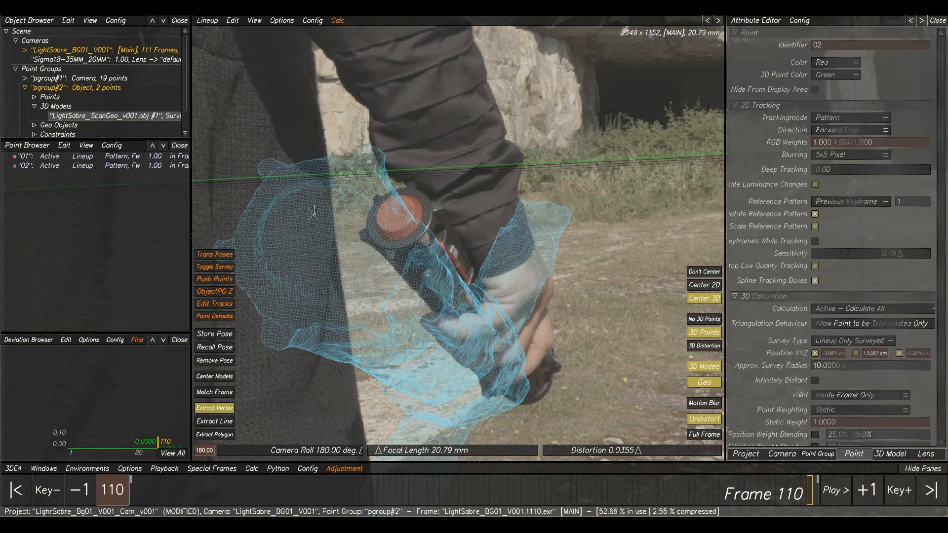
{"action": "left_click", "coordinate": [376, 163]}
{"action": "left_click_drag", "start_coordinate": [377, 162], "coordinate": [434, 205]}
{"action": "scroll", "coordinate": [435, 234], "scroll_direction": "up", "scroll_amount": 2}
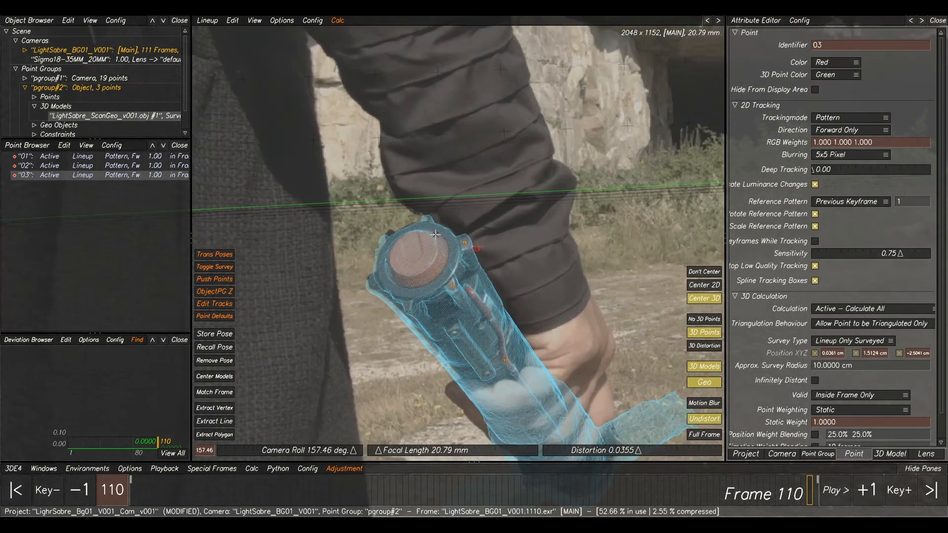
{"action": "middle_click_drag", "start_coordinate": [458, 252], "coordinate": [468, 227]}
{"action": "scroll", "coordinate": [468, 227], "scroll_direction": "up", "scroll_amount": 4}
{"action": "left_click", "coordinate": [396, 236]}
- Extract a fourth vertex at the model rim's leftmost lug and align it with the matching lug on the hilt
{"action": "left_click", "coordinate": [217, 408]}
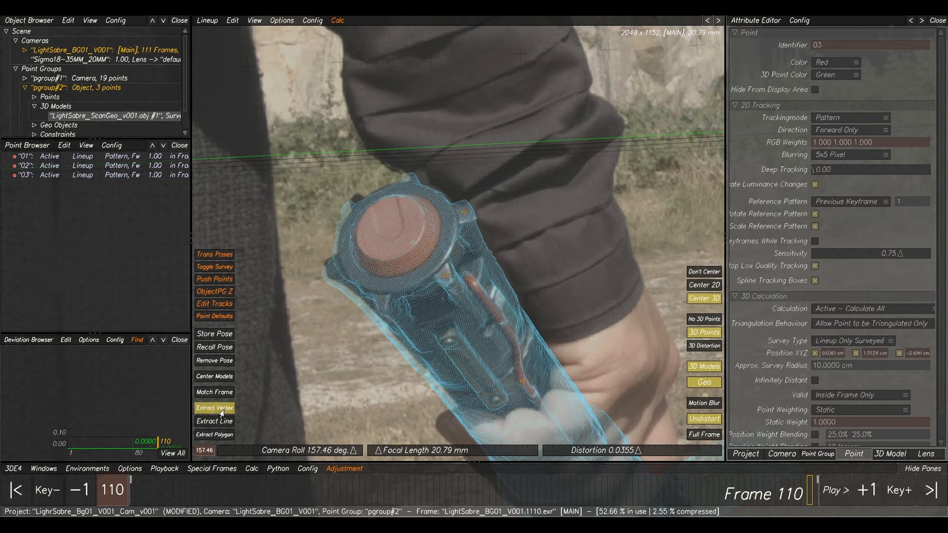
{"action": "left_click", "coordinate": [327, 280]}
{"action": "left_click_drag", "start_coordinate": [328, 277], "coordinate": [331, 272]}
{"action": "left_click", "coordinate": [585, 251]}
- Extract a fifth vertex at the rim's upper-left lug, match it to the hilt, and readjust point 04
{"action": "middle_click_drag", "start_coordinate": [607, 237], "coordinate": [420, 206]}
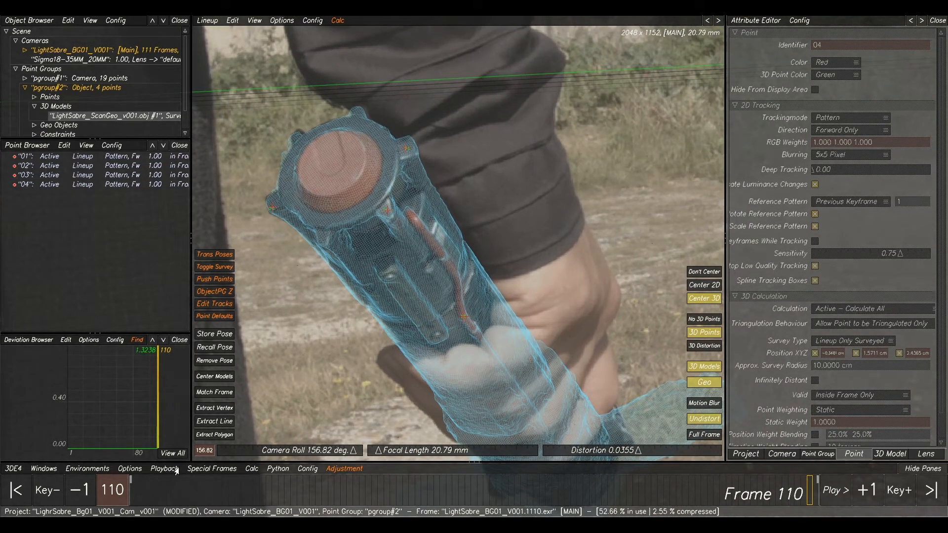
{"action": "left_click", "coordinate": [214, 407]}
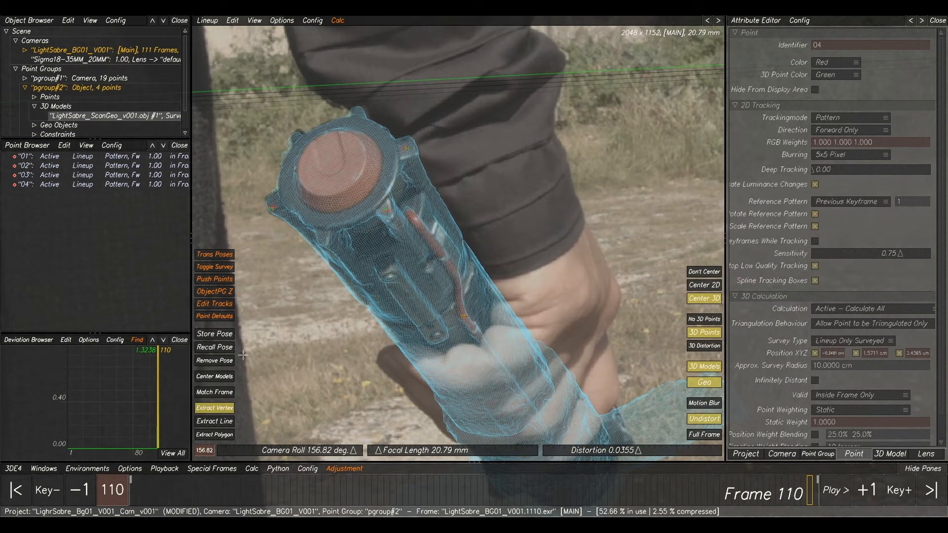
{"action": "left_click", "coordinate": [294, 135]}
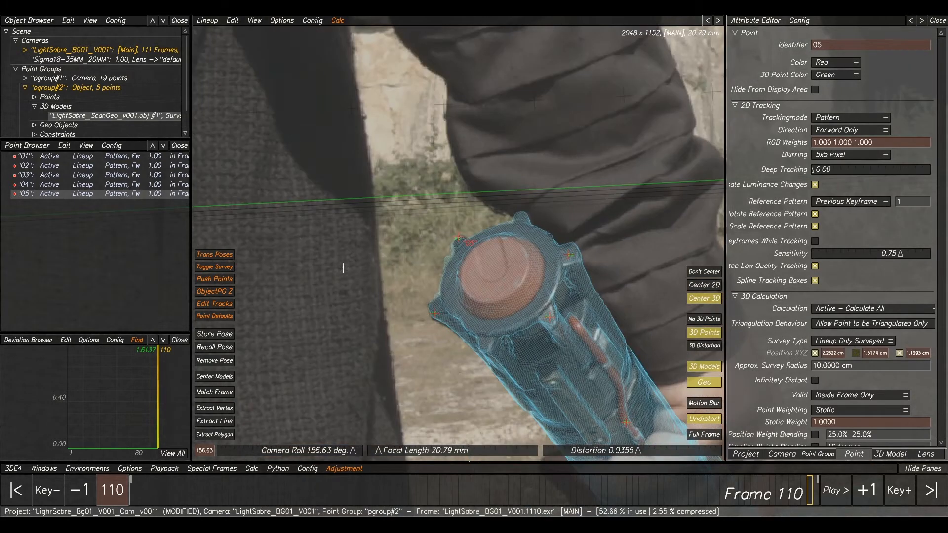
{"action": "left_click", "coordinate": [434, 320]}
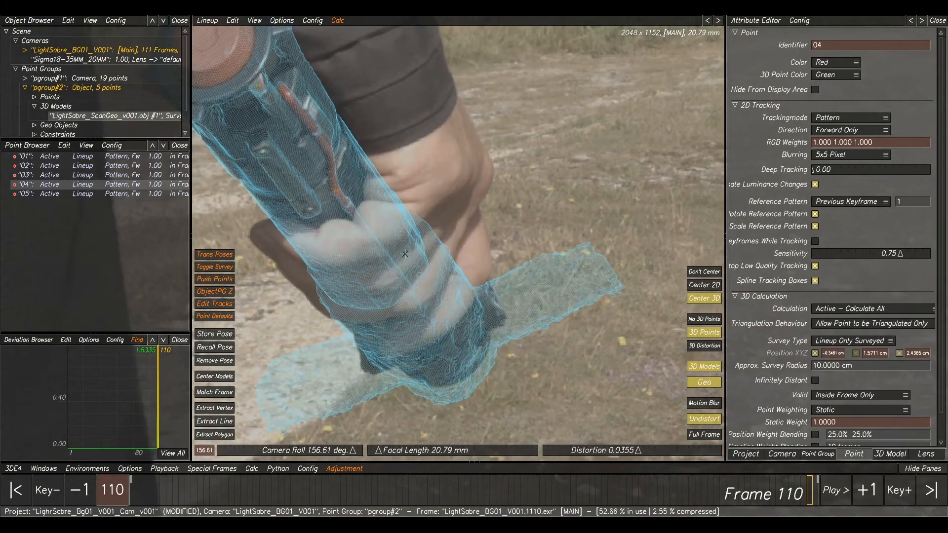
- Extract a sixth vertex at the model's lower end and align it with the hilt's lower edge below the hand
{"action": "left_click", "coordinate": [404, 254]}
{"action": "left_click", "coordinate": [218, 408]}
{"action": "left_click", "coordinate": [508, 346]}
{"action": "left_click_drag", "start_coordinate": [507, 342], "coordinate": [504, 336]}
{"action": "middle_click_drag", "start_coordinate": [504, 336], "coordinate": [488, 247], "text": "ctrl"}
{"action": "right_click_drag", "start_coordinate": [488, 247], "coordinate": [475, 262], "text": "ctrl"}
- Compare the hilt's lower edge with the 3D model hidden and shown, and nudge point 06 to match
{"action": "left_click", "coordinate": [703, 368]}
{"action": "left_click", "coordinate": [703, 369]}
{"action": "left_click", "coordinate": [703, 368]}
{"action": "left_click", "coordinate": [703, 368]}
{"action": "left_click", "coordinate": [703, 367]}
{"action": "left_click", "coordinate": [703, 368]}
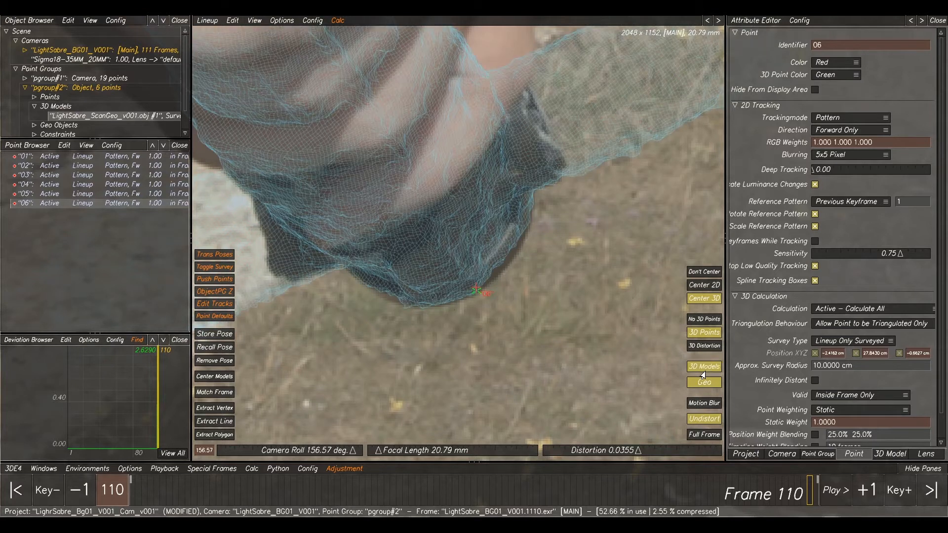
{"action": "left_click", "coordinate": [703, 369]}
{"action": "left_click", "coordinate": [703, 369]}
{"action": "left_click_drag", "start_coordinate": [473, 291], "coordinate": [475, 291]}
{"action": "scroll", "coordinate": [352, 271], "scroll_direction": "down", "scroll_amount": 4}
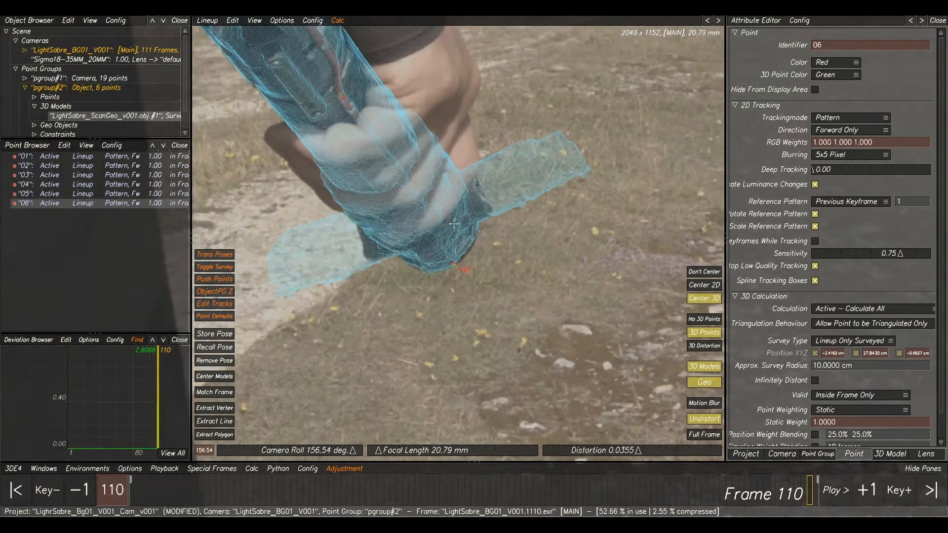
- Nudge points 04 and 05 on the left side of the button-end rim to tighten the model's fit
{"action": "scroll", "coordinate": [383, 109], "scroll_direction": "up", "scroll_amount": 4}
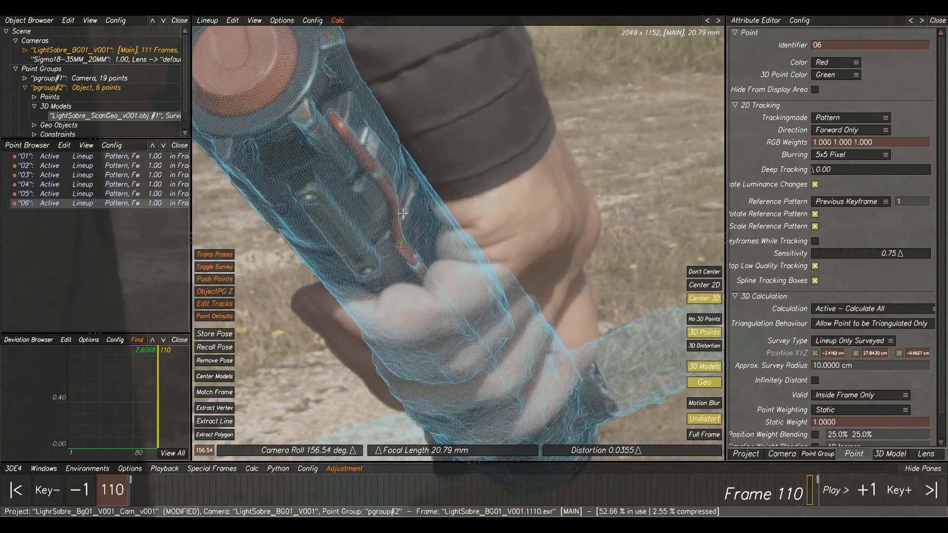
{"action": "scroll", "coordinate": [422, 265], "scroll_direction": "down", "scroll_amount": 1}
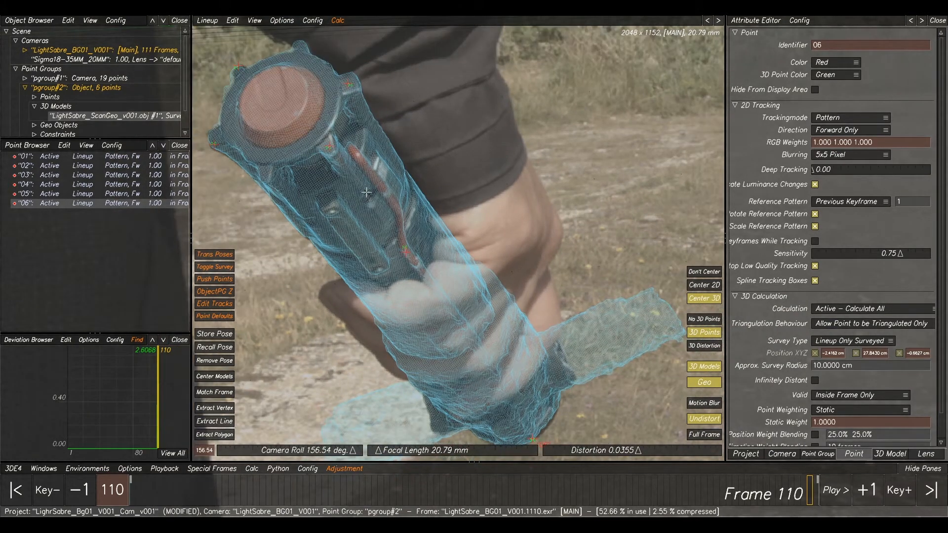
{"action": "middle_click_drag", "start_coordinate": [366, 192], "coordinate": [434, 242]}
{"action": "left_click_drag", "start_coordinate": [283, 192], "coordinate": [283, 195]}
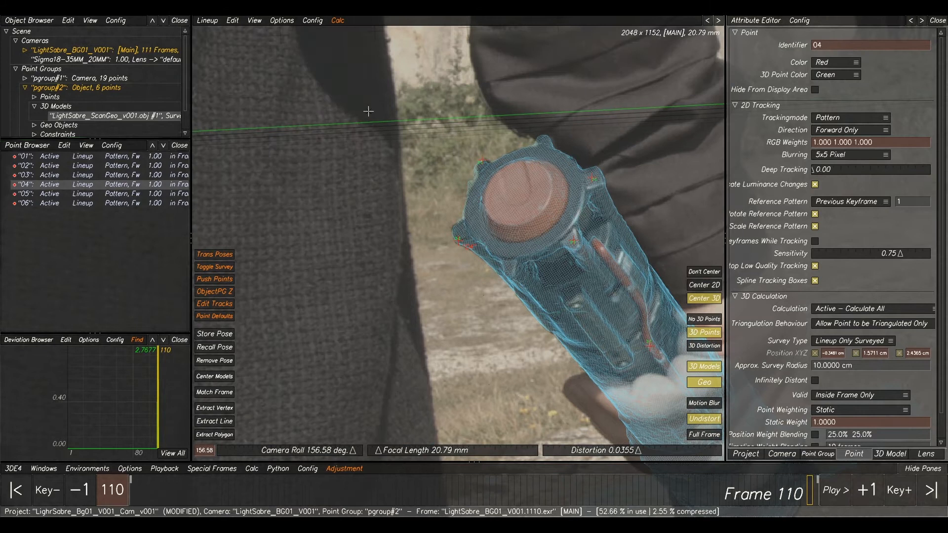
{"action": "left_click", "coordinate": [482, 161]}
{"action": "left_click_drag", "start_coordinate": [485, 158], "coordinate": [486, 158]}
{"action": "left_click_drag", "start_coordinate": [433, 316], "coordinate": [432, 321]}
- Refine points 02, 05, 03 and 04 around the button-end rim so the model follows the hilt's lugs
{"action": "scroll", "coordinate": [503, 243], "scroll_direction": "up", "scroll_amount": 3}
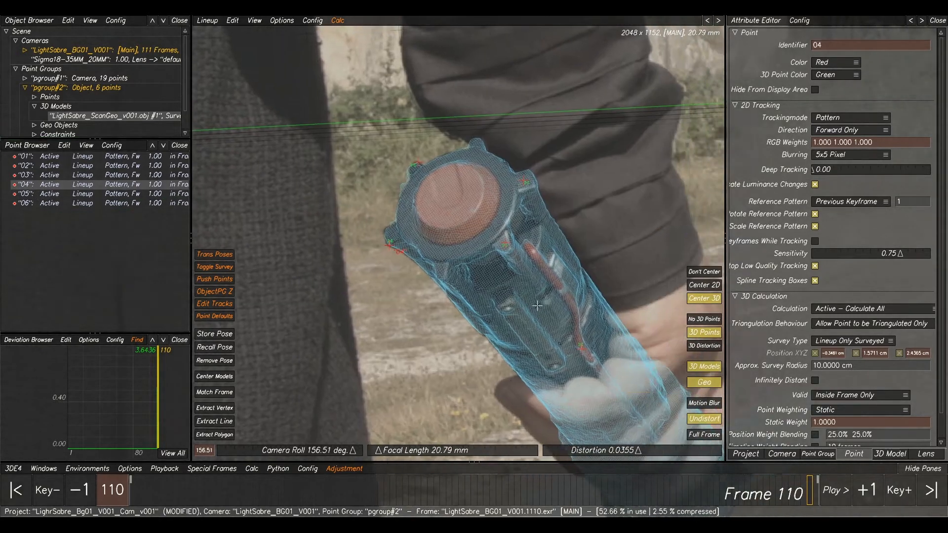
{"action": "left_click_drag", "start_coordinate": [502, 246], "coordinate": [499, 246]}
{"action": "left_click_drag", "start_coordinate": [347, 136], "coordinate": [345, 132]}
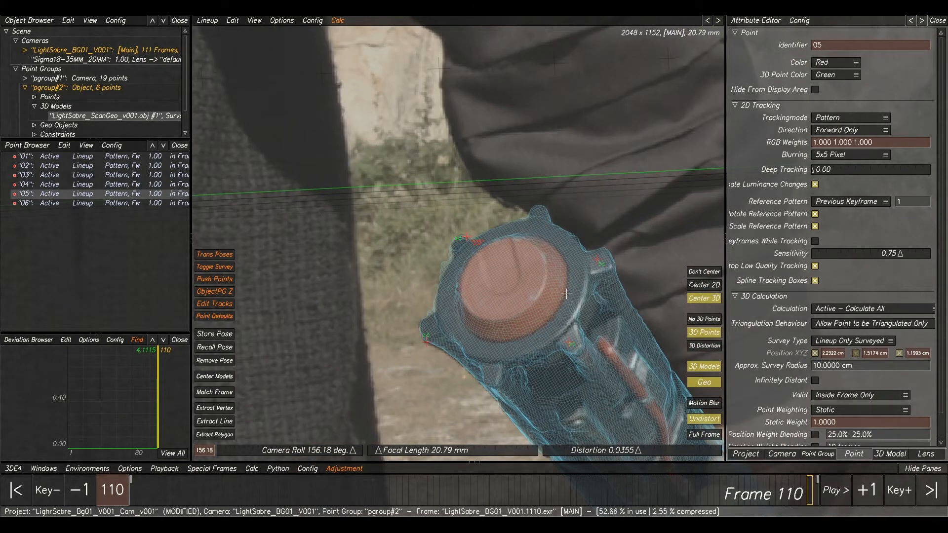
{"action": "left_click_drag", "start_coordinate": [597, 266], "coordinate": [596, 264]}
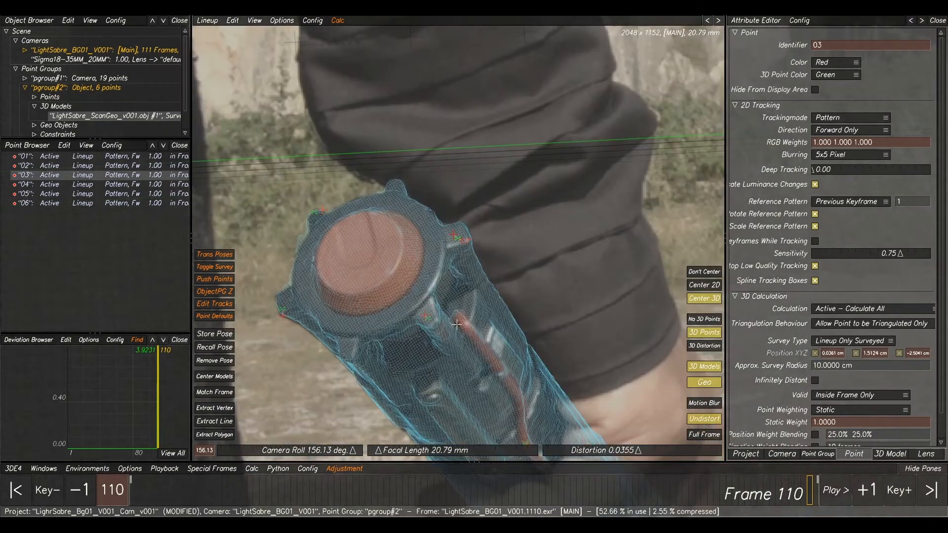
{"action": "left_click_drag", "start_coordinate": [279, 319], "coordinate": [283, 323]}
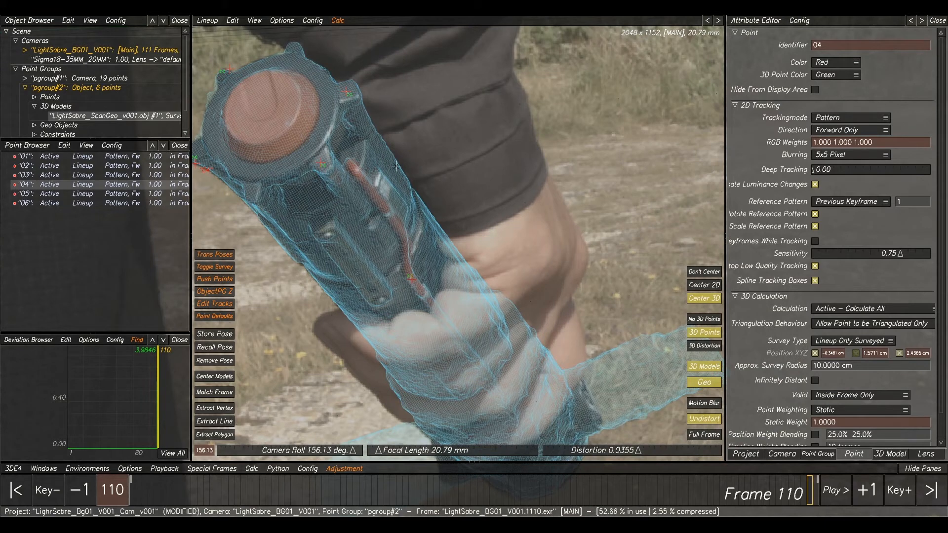
- Check the fit from the rim down to the lower end and shift point 06 slightly along the hilt's lower edge
{"action": "scroll", "coordinate": [464, 242], "scroll_direction": "down", "scroll_amount": 3}
{"action": "middle_click_drag", "start_coordinate": [502, 360], "coordinate": [499, 267]}
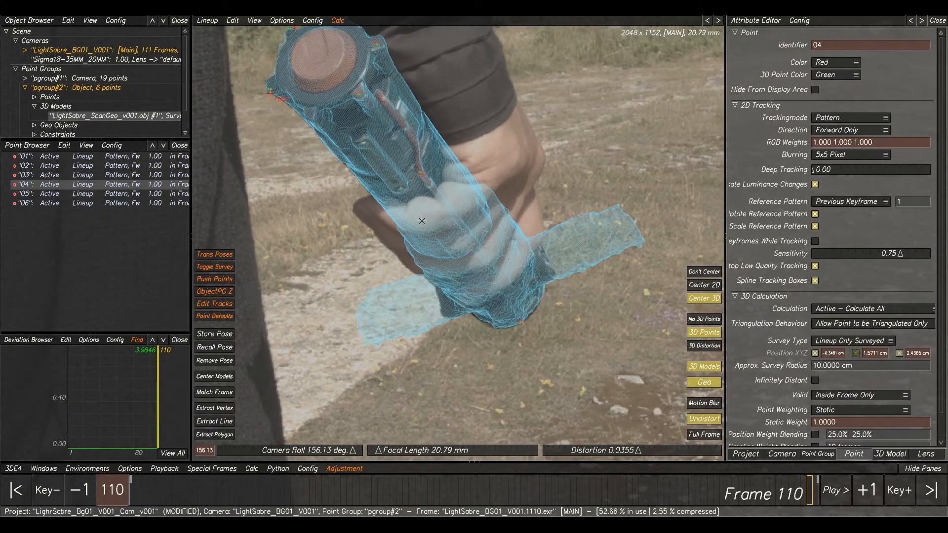
{"action": "scroll", "coordinate": [396, 124], "scroll_direction": "up", "scroll_amount": 4}
{"action": "middle_click_drag", "start_coordinate": [397, 125], "coordinate": [445, 201]}
{"action": "scroll", "coordinate": [445, 202], "scroll_direction": "down", "scroll_amount": 5}
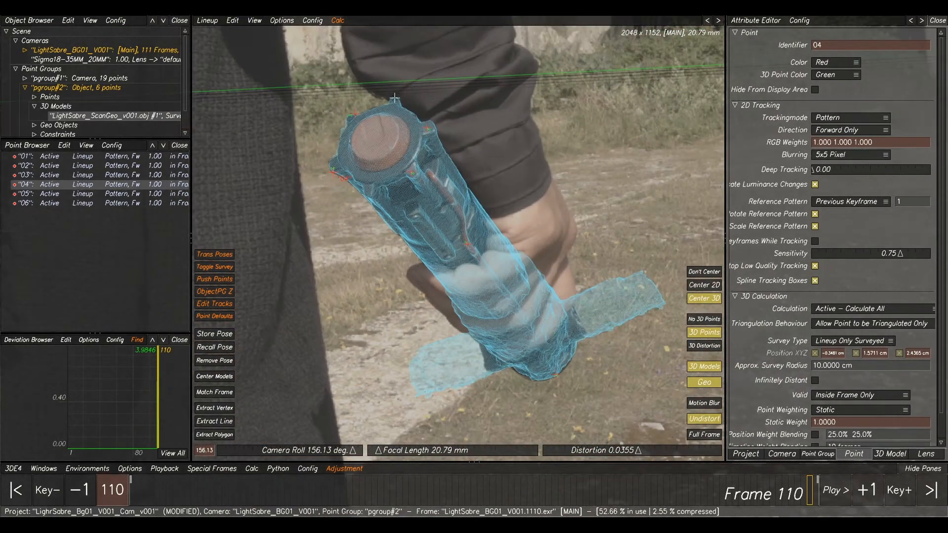
{"action": "scroll", "coordinate": [395, 101], "scroll_direction": "up", "scroll_amount": 4}
{"action": "middle_click_drag", "start_coordinate": [558, 268], "coordinate": [514, 175]}
{"action": "scroll", "coordinate": [518, 268], "scroll_direction": "down", "scroll_amount": 3}
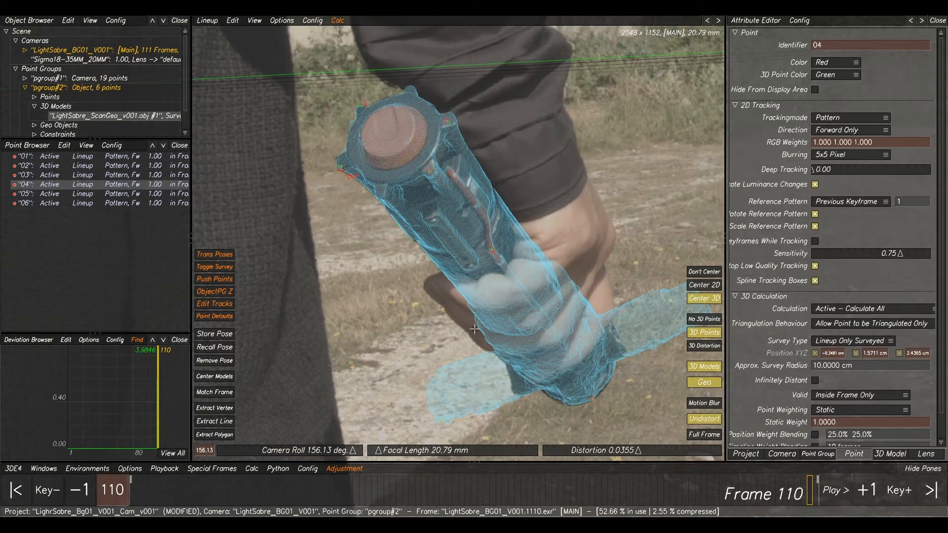
{"action": "scroll", "coordinate": [475, 329], "scroll_direction": "up", "scroll_amount": 6}
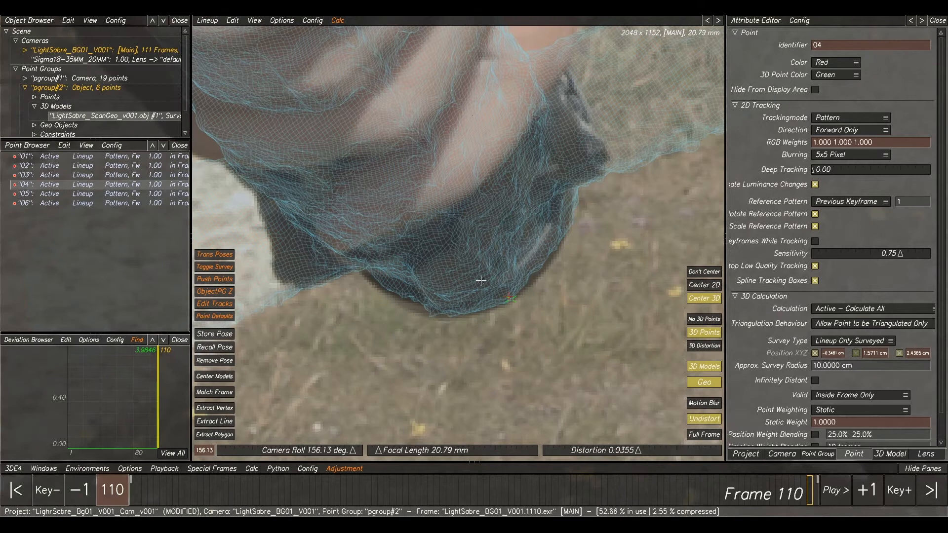
{"action": "left_click_drag", "start_coordinate": [509, 300], "coordinate": [503, 300]}
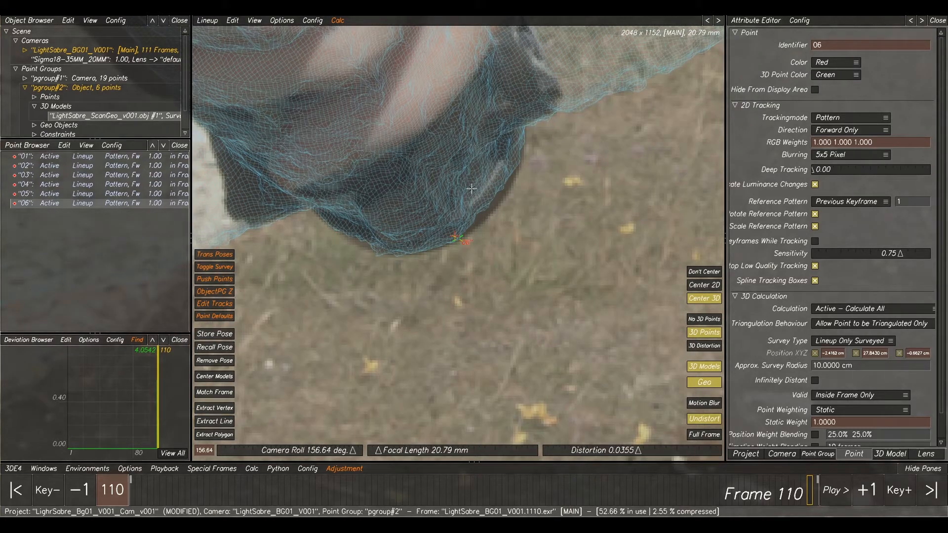
- Toggle the 3D model's display repeatedly to compare its outline with the hilt's lower end, and review the overall alignment
{"action": "left_click", "coordinate": [704, 366]}
{"action": "left_click", "coordinate": [703, 367]}
{"action": "left_click", "coordinate": [703, 368]}
{"action": "left_click", "coordinate": [702, 369]}
{"action": "left_click", "coordinate": [703, 370]}
{"action": "left_click", "coordinate": [702, 370]}
{"action": "left_click", "coordinate": [701, 370]}
{"action": "left_click", "coordinate": [701, 369]}
{"action": "left_click", "coordinate": [701, 369]}
{"action": "left_click", "coordinate": [701, 369]}
{"action": "left_click", "coordinate": [701, 370]}
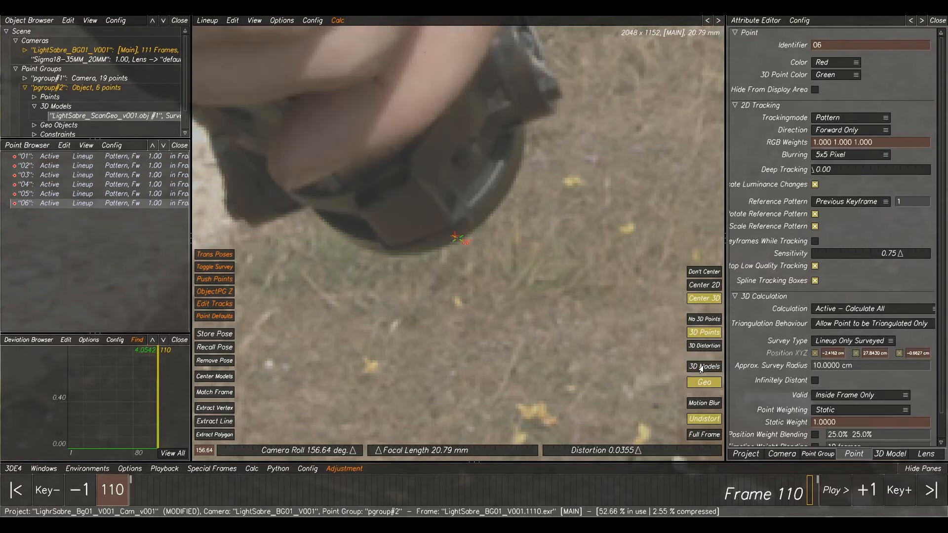
{"action": "left_click", "coordinate": [702, 369]}
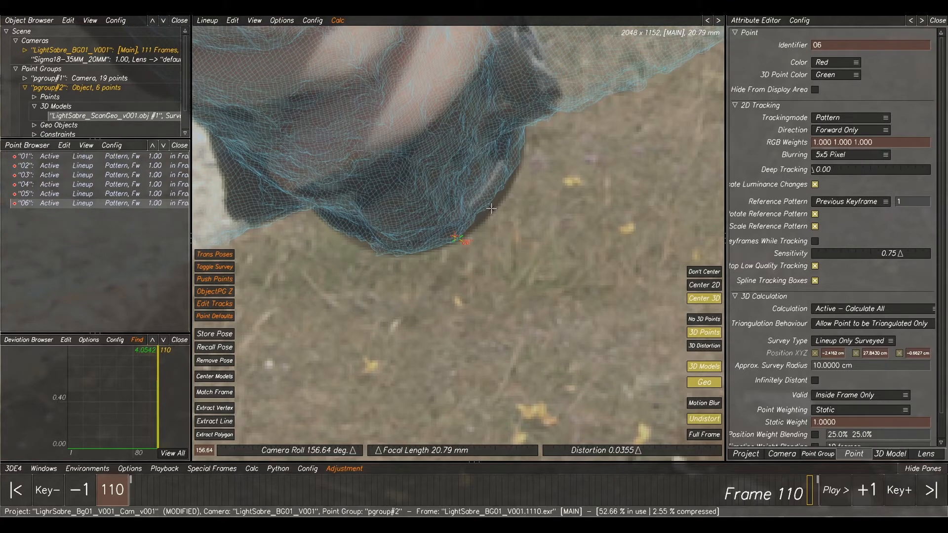
{"action": "scroll", "coordinate": [533, 158], "scroll_direction": "down", "scroll_amount": 2}
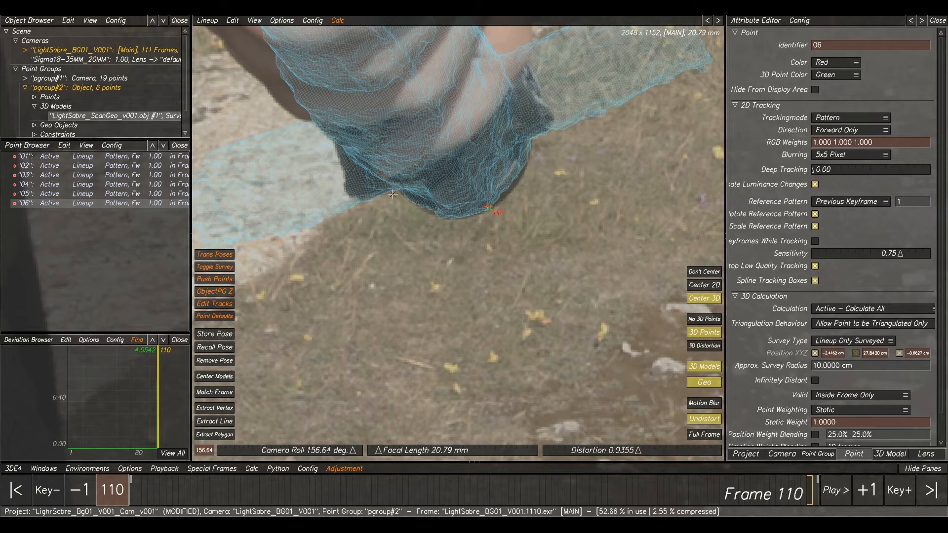
{"action": "scroll", "coordinate": [526, 148], "scroll_direction": "down", "scroll_amount": 4}
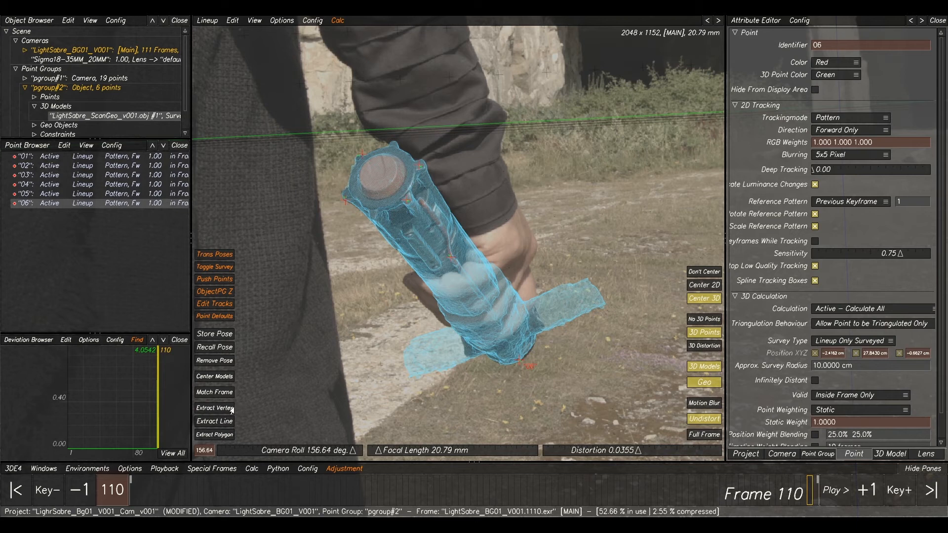
- Store the aligned model's pose at frame 110, switch to manual tracking and go to frame 111
{"action": "left_click", "coordinate": [222, 336]}
{"action": "key", "text": "F2"}
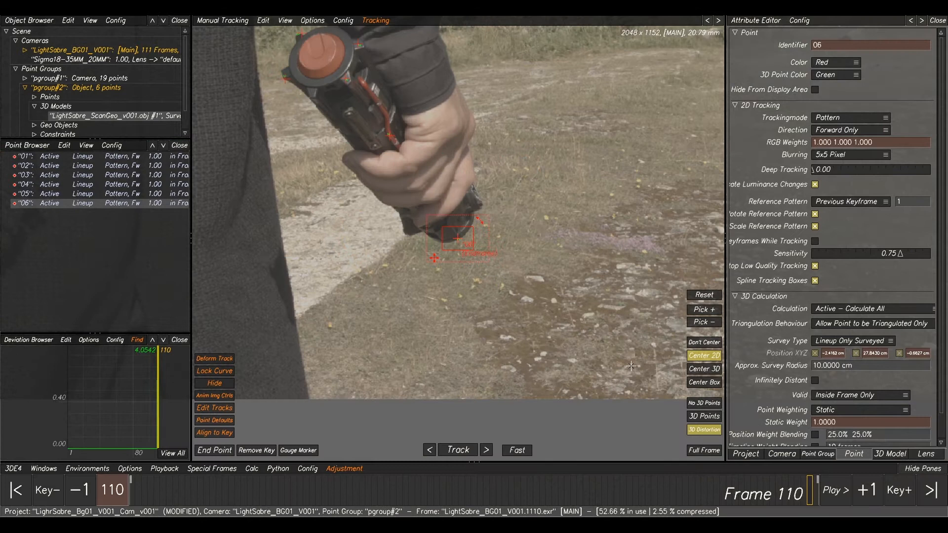
{"action": "middle_click_drag", "start_coordinate": [526, 176], "coordinate": [609, 307]}
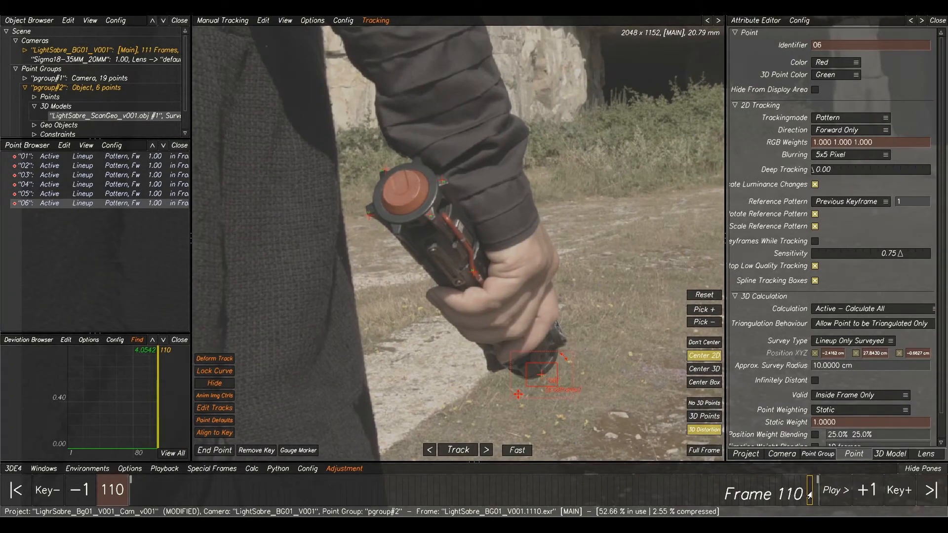
{"action": "left_click_drag", "start_coordinate": [810, 495], "coordinate": [814, 499]}
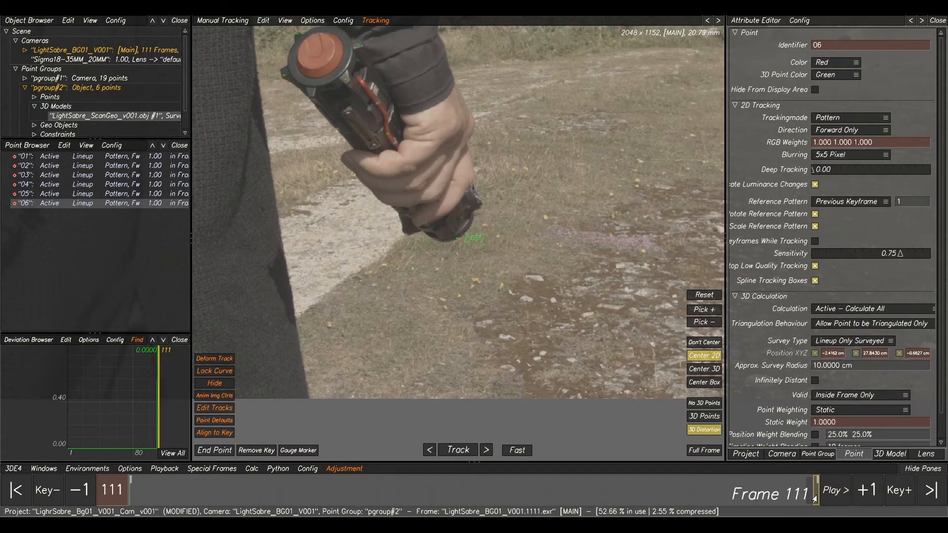
{"action": "middle_click_drag", "start_coordinate": [455, 216], "coordinate": [534, 341]}
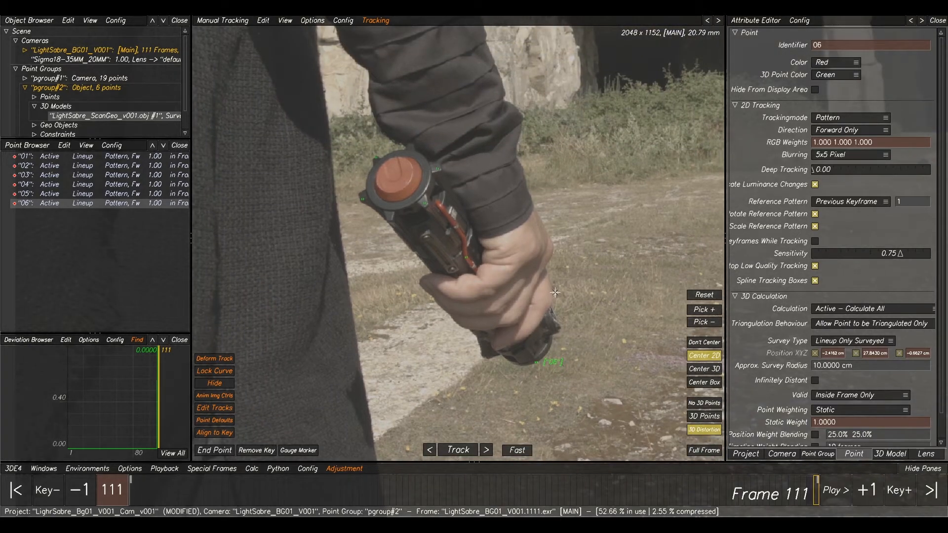
- Create tracking point 07 on the hilt's upper screw at frame 111 and shrink its pattern and search boxes around it
{"action": "left_click", "coordinate": [432, 206]}
{"action": "scroll", "coordinate": [375, 193], "scroll_direction": "up", "scroll_amount": 5}
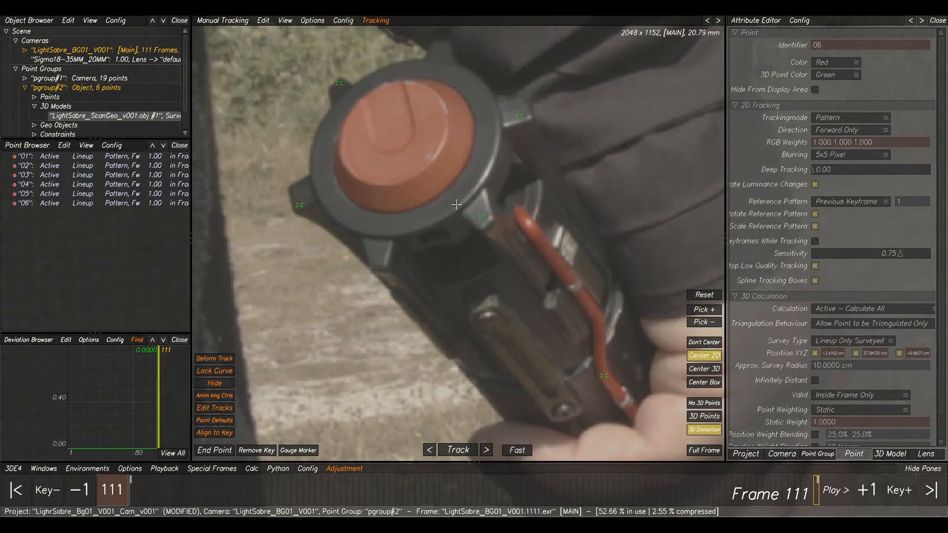
{"action": "scroll", "coordinate": [433, 240], "scroll_direction": "up", "scroll_amount": 2}
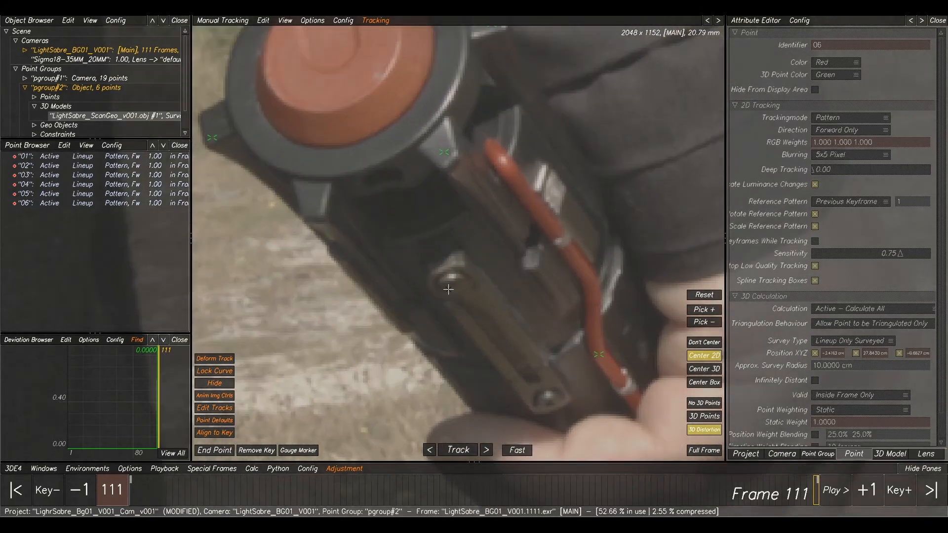
{"action": "left_click", "coordinate": [452, 284], "text": "ctrl"}
{"action": "left_click_drag", "start_coordinate": [397, 279], "coordinate": [431, 256]}
{"action": "left_click_drag", "start_coordinate": [514, 196], "coordinate": [482, 212]}
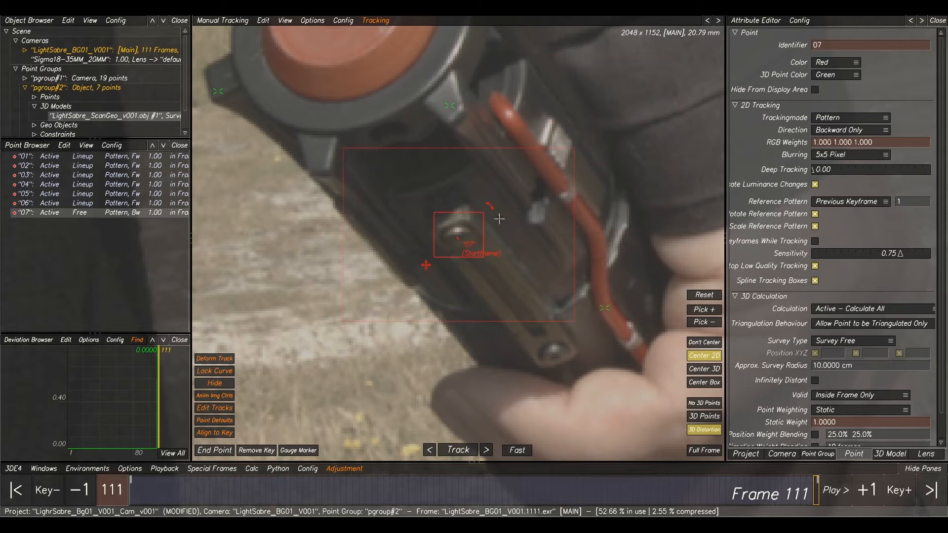
{"action": "left_click_drag", "start_coordinate": [574, 149], "coordinate": [532, 175]}
- Gauge the marker of point 07 and track it backward from frame 111
{"action": "scroll", "coordinate": [526, 191], "scroll_direction": "down", "scroll_amount": 3}
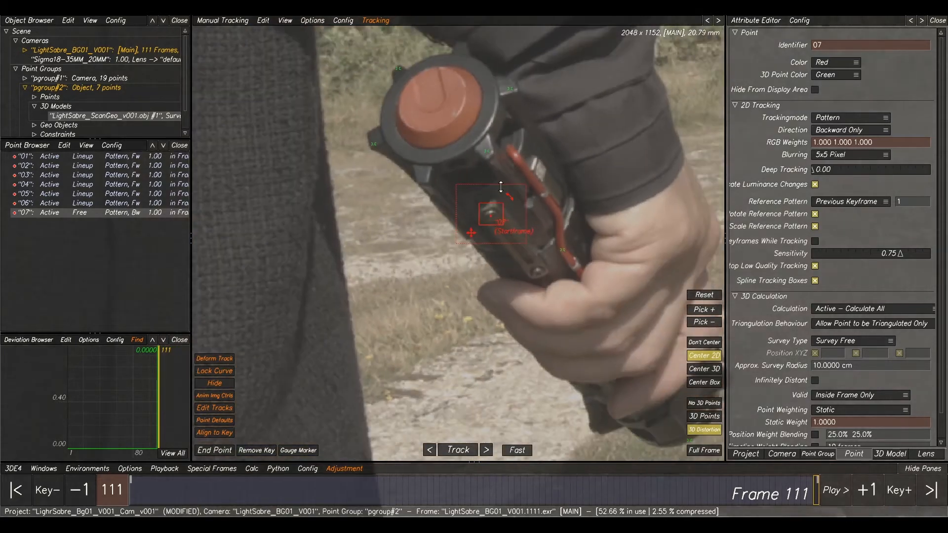
{"action": "middle_click_drag", "start_coordinate": [498, 190], "coordinate": [449, 261]}
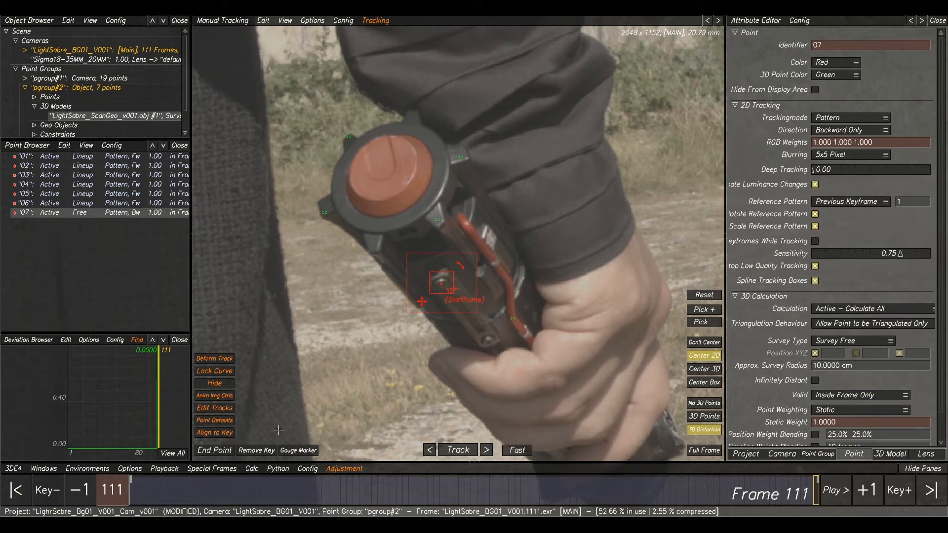
{"action": "left_click", "coordinate": [299, 451]}
{"action": "left_click", "coordinate": [458, 450]}
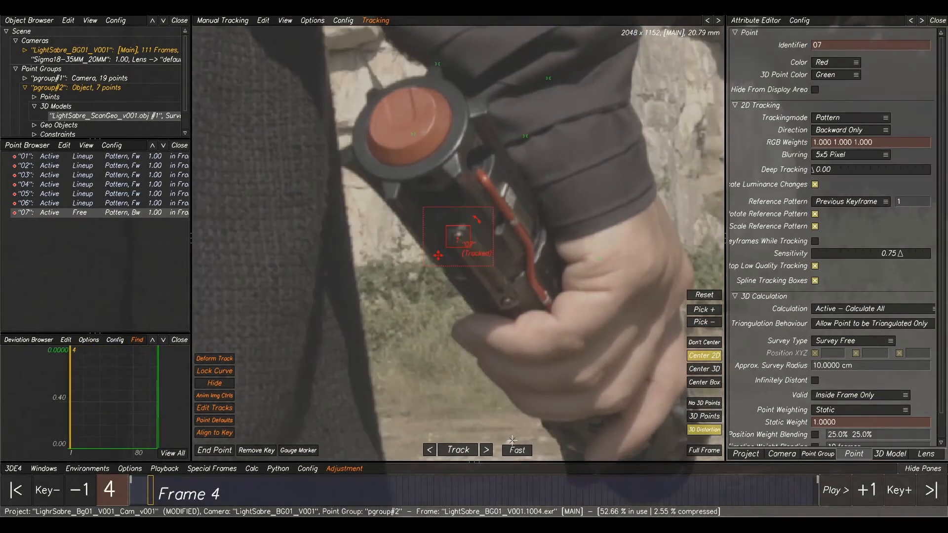
{"action": "left_click", "coordinate": [516, 306]}
{"action": "scroll", "coordinate": [509, 302], "scroll_direction": "up", "scroll_amount": 4}
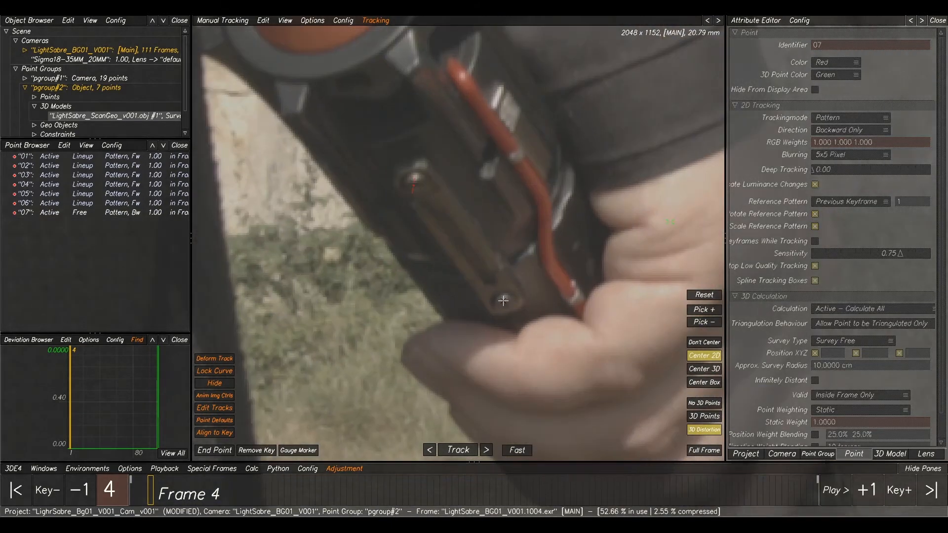
{"action": "left_click", "coordinate": [504, 301], "text": "ctrl"}
{"action": "left_click_drag", "start_coordinate": [406, 199], "coordinate": [430, 216]}
{"action": "left_click_drag", "start_coordinate": [509, 276], "coordinate": [474, 258]}
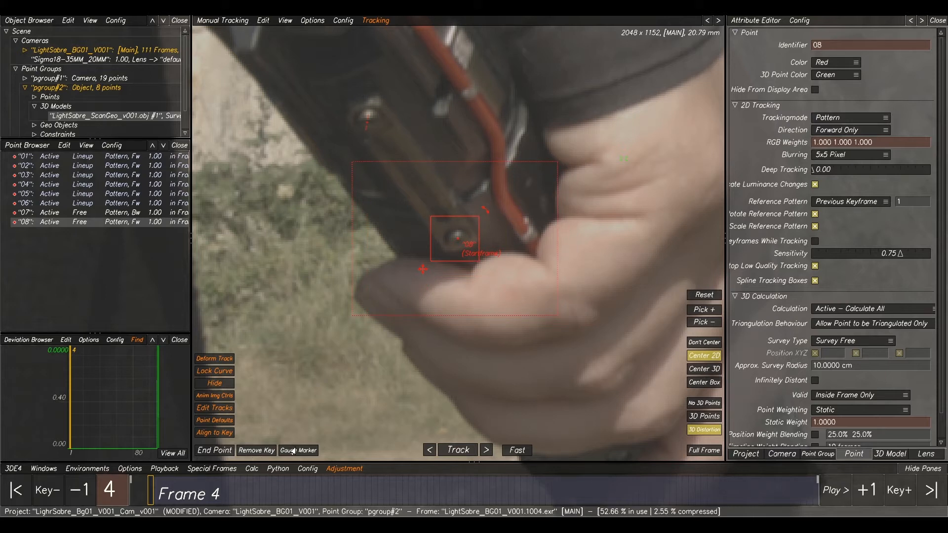
{"action": "key", "text": "Delete"}
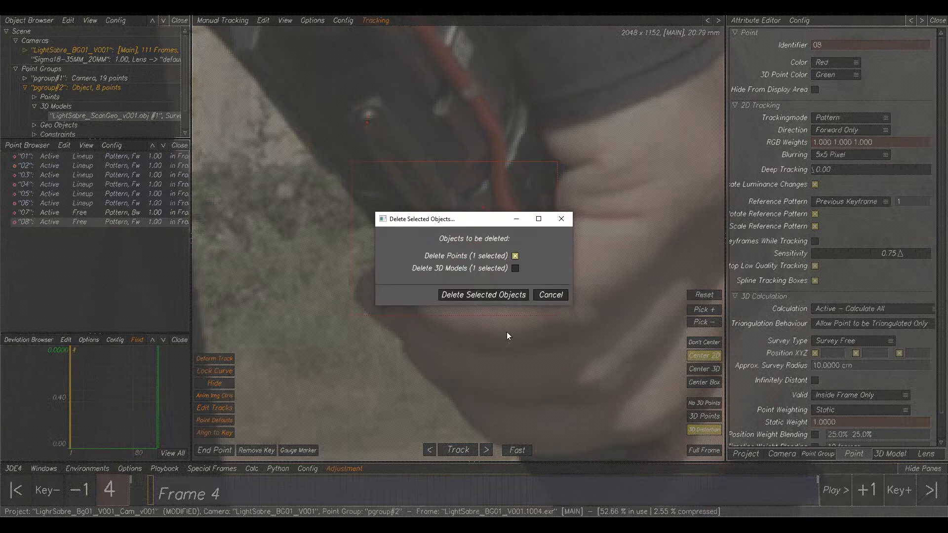
{"action": "left_click", "coordinate": [483, 296]}
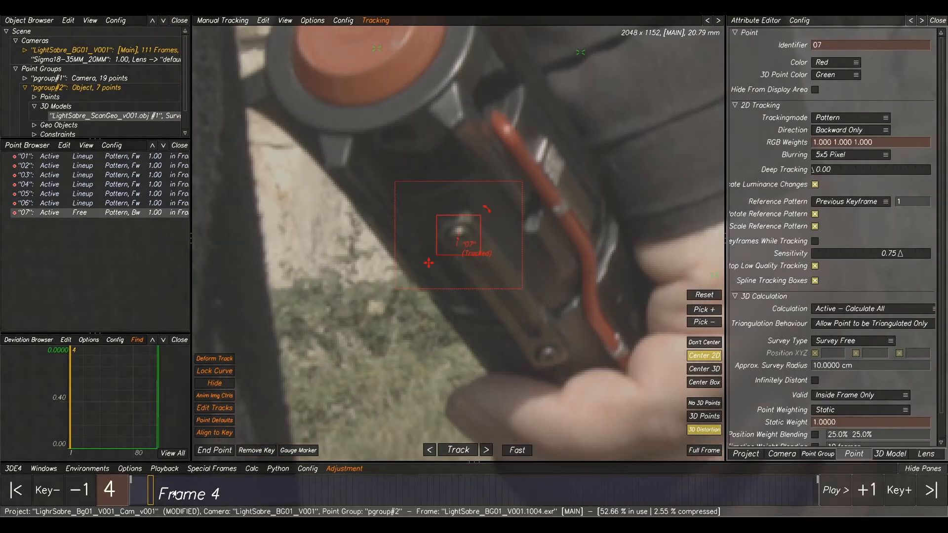
- Enlarge point 07's search box slightly at frame 4, gauge its marker again and finish the backward track to frame 1
{"action": "mouse_move", "coordinate": [146, 495]}
{"action": "left_mouse_down"}
{"action": "mouse_move", "coordinate": [177, 495]}
{"action": "mouse_move", "coordinate": [153, 494]}
{"action": "left_mouse_up"}
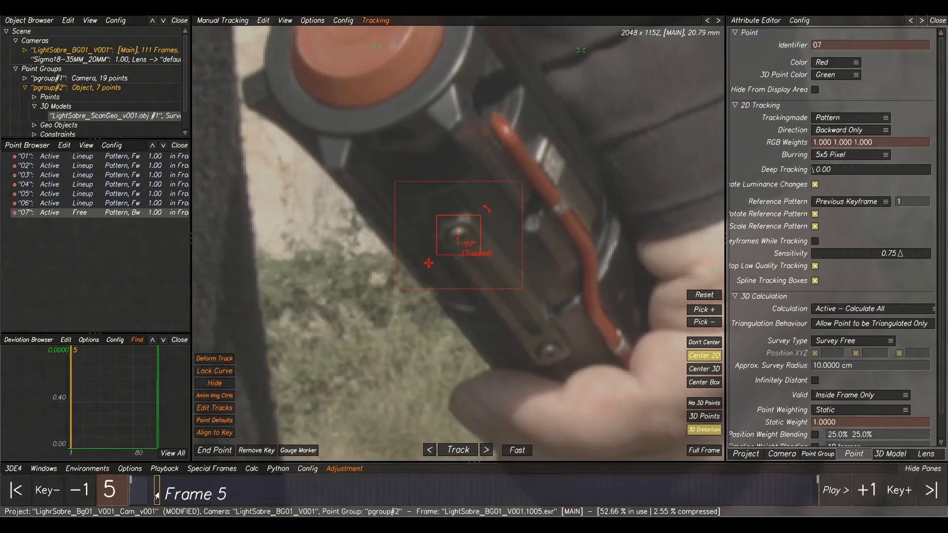
{"action": "left_click", "coordinate": [307, 451]}
{"action": "left_click", "coordinate": [458, 451]}
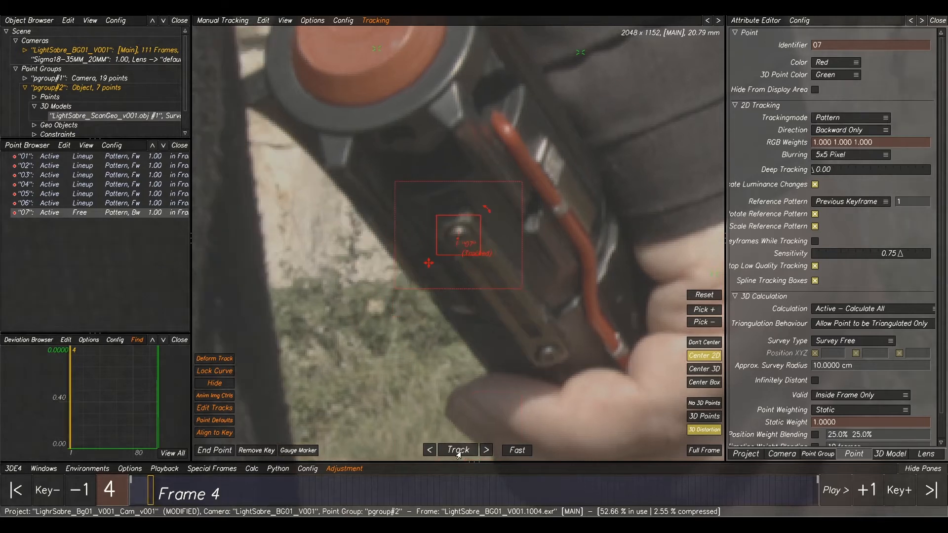
{"action": "left_click_drag", "start_coordinate": [523, 291], "coordinate": [538, 302]}
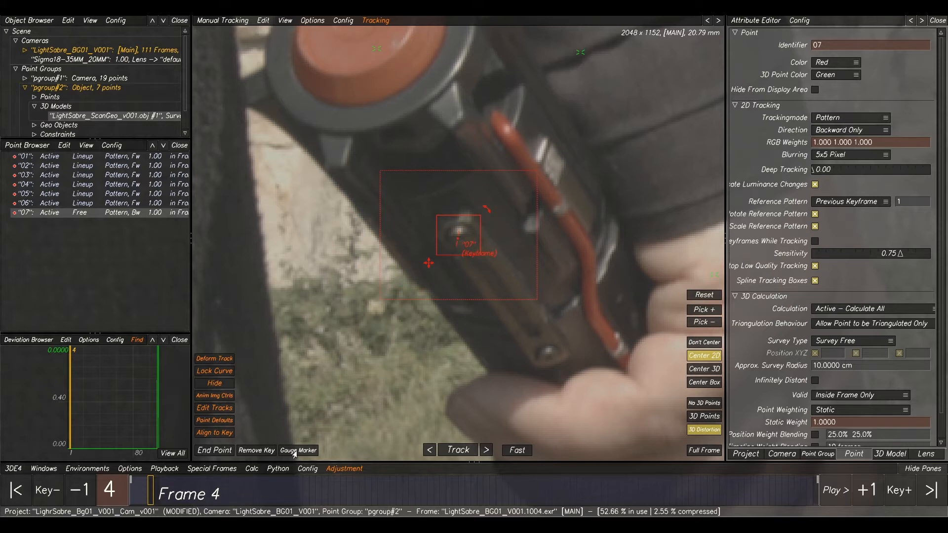
{"action": "left_click", "coordinate": [454, 450]}
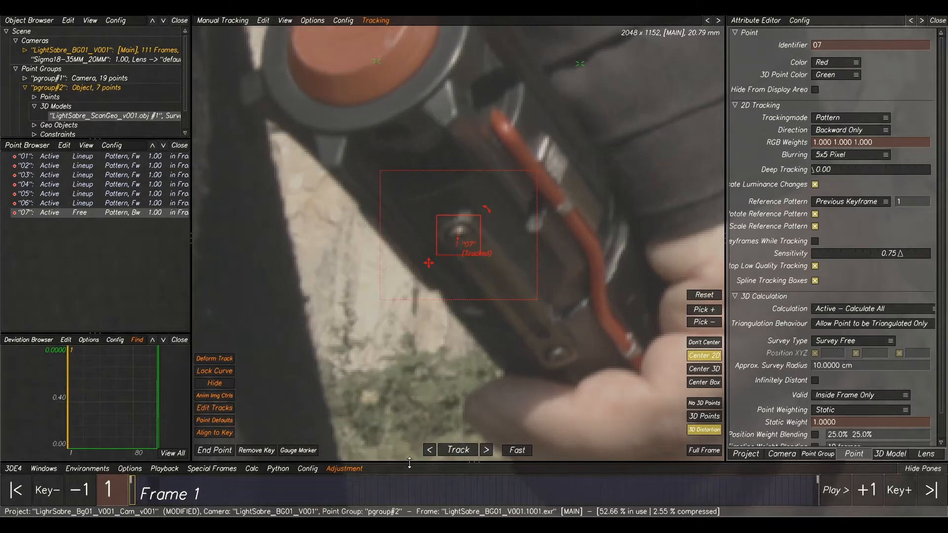
{"action": "left_click_drag", "start_coordinate": [162, 495], "coordinate": [133, 497]}
- Create point 09 at frame 1, shrink its tracking boxes, centre it on the hilt's lower screw and gauge its marker
{"action": "left_click", "coordinate": [542, 365]}
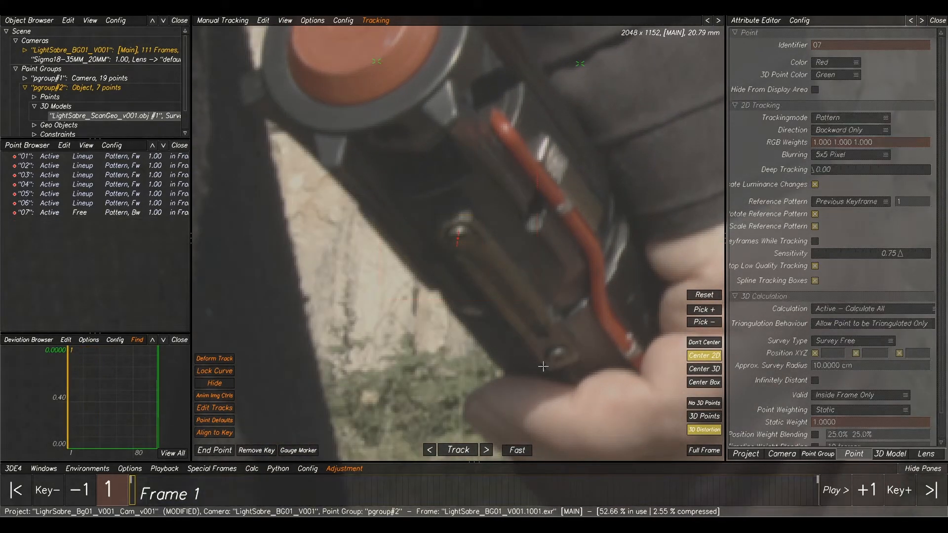
{"action": "scroll", "coordinate": [553, 361], "scroll_direction": "up", "scroll_amount": 3}
{"action": "left_click", "coordinate": [545, 367], "text": "ctrl"}
{"action": "left_click_drag", "start_coordinate": [565, 314], "coordinate": [482, 269]}
{"action": "left_click_drag", "start_coordinate": [366, 171], "coordinate": [422, 206]}
{"action": "scroll", "coordinate": [650, 67], "scroll_direction": "down", "scroll_amount": 3}
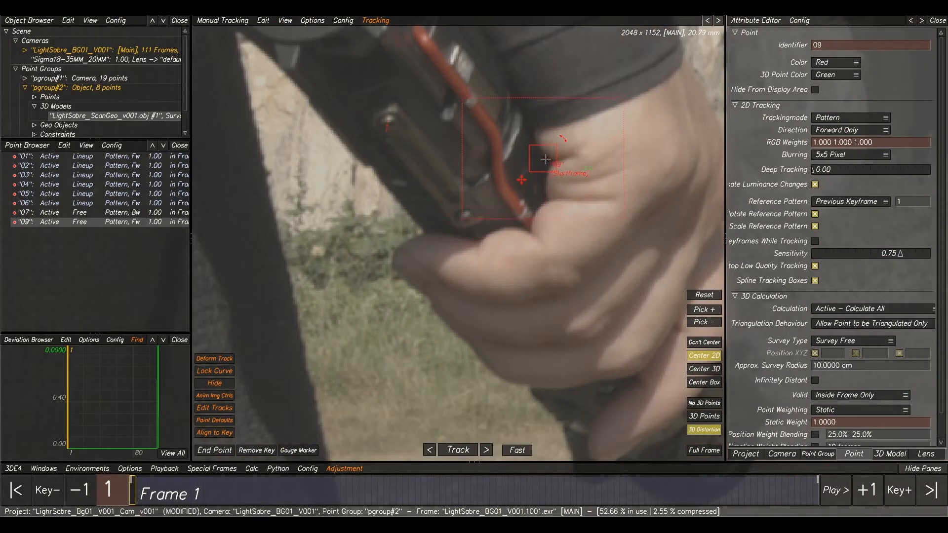
{"action": "right_click_drag", "start_coordinate": [509, 183], "coordinate": [350, 390]}
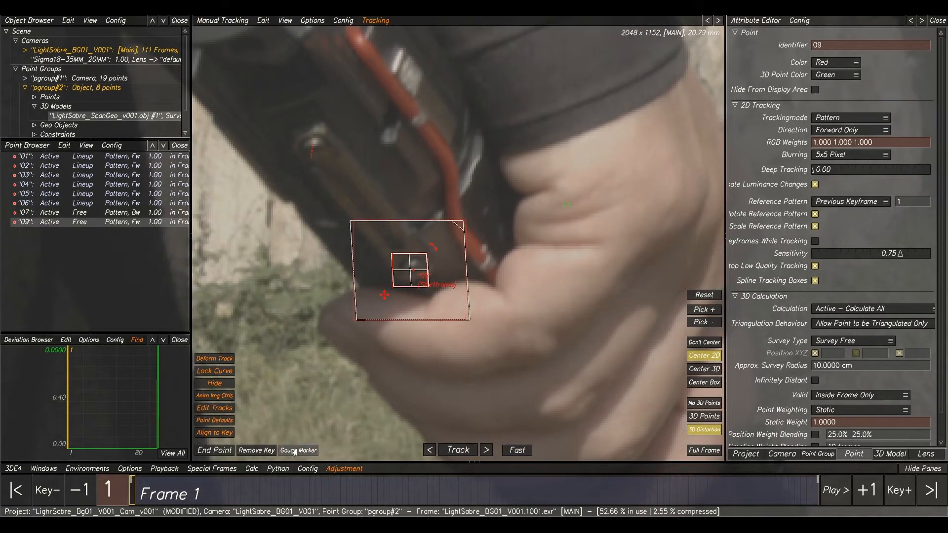
- Track point 09 forward from frame 1, re-gauging its marker at frame 2, through to frame 111
{"action": "left_click", "coordinate": [462, 452]}
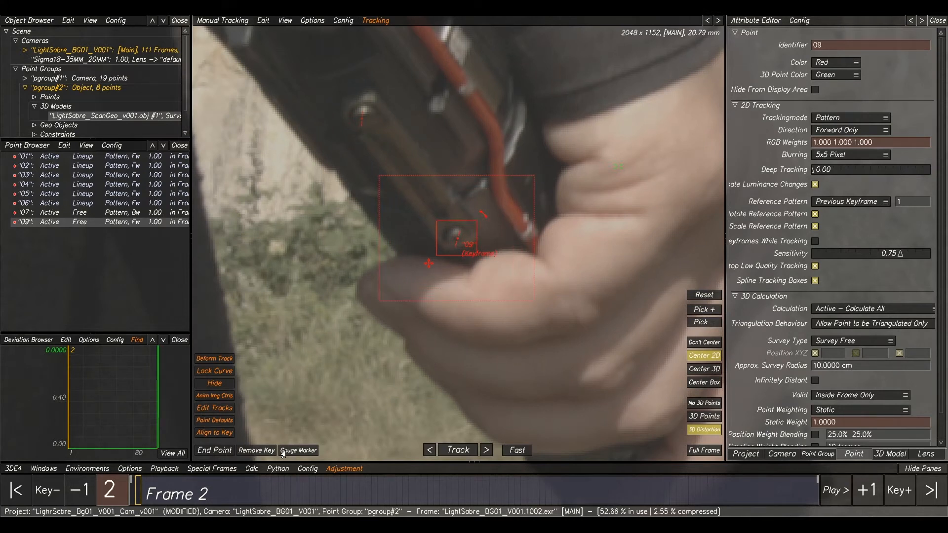
{"action": "left_click", "coordinate": [449, 450]}
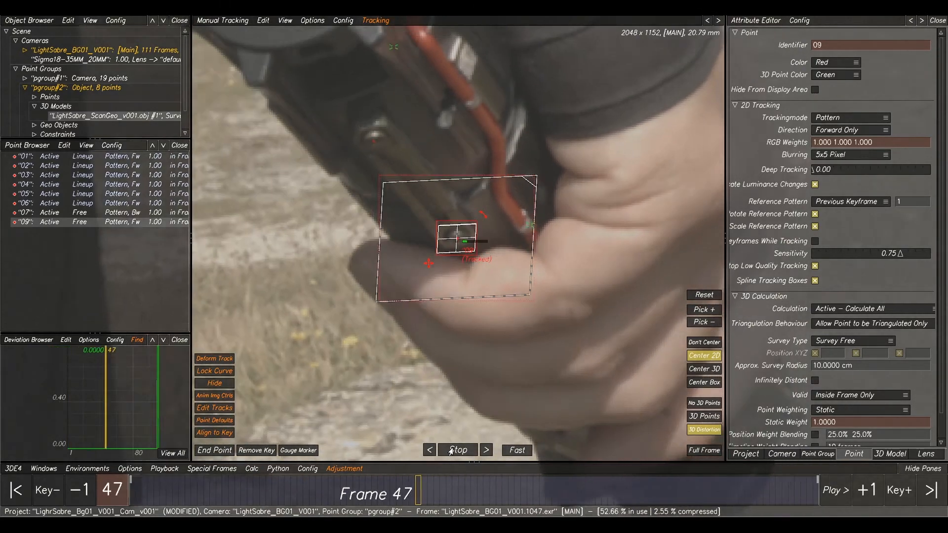
{"action": "scroll", "coordinate": [464, 121], "scroll_direction": "down", "scroll_amount": 4}
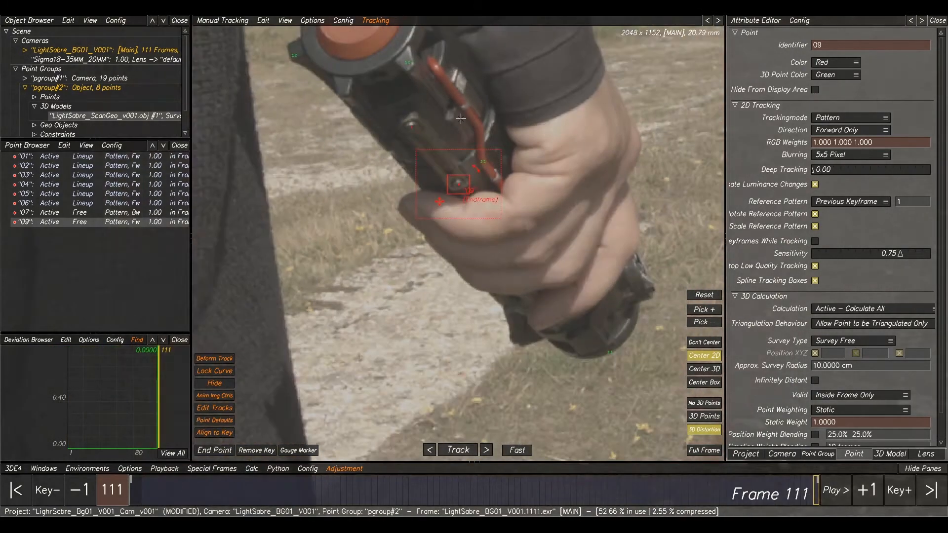
- Create point 10 on the metal clip of the hilt's red tube at frame 111, shrink its boxes and track it backward to frame 1
{"action": "left_click", "coordinate": [467, 123]}
{"action": "scroll", "coordinate": [452, 123], "scroll_direction": "up", "scroll_amount": 6}
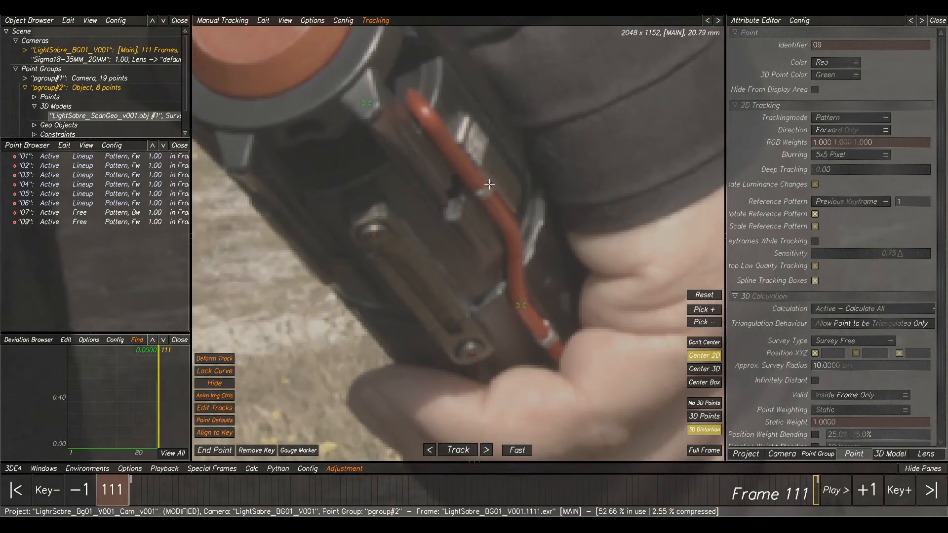
{"action": "left_click", "coordinate": [490, 184], "text": "ctrl"}
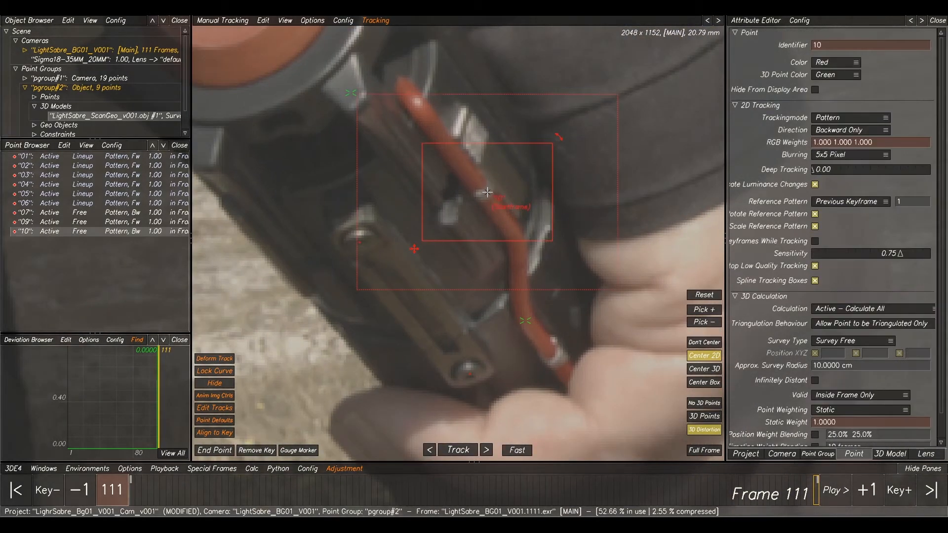
{"action": "left_click_drag", "start_coordinate": [392, 188], "coordinate": [435, 219]}
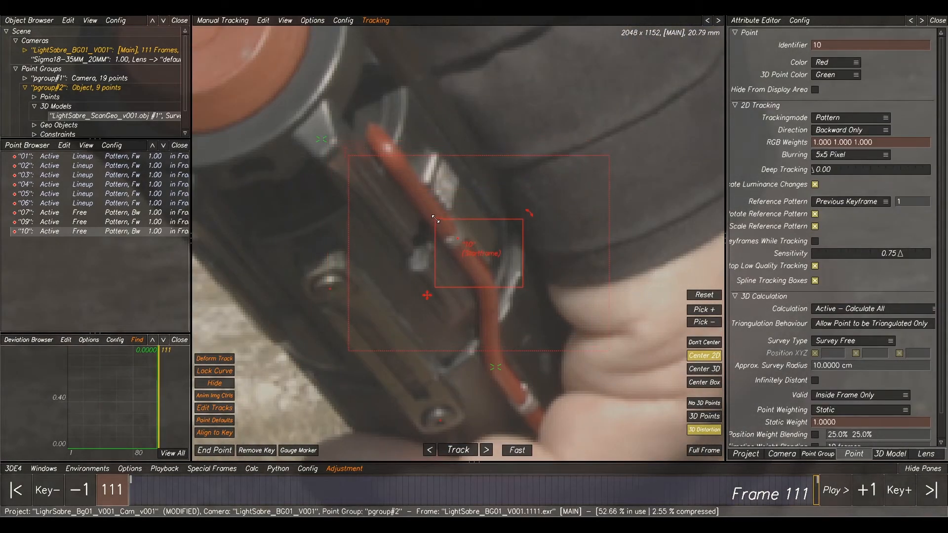
{"action": "left_click_drag", "start_coordinate": [523, 282], "coordinate": [476, 259]}
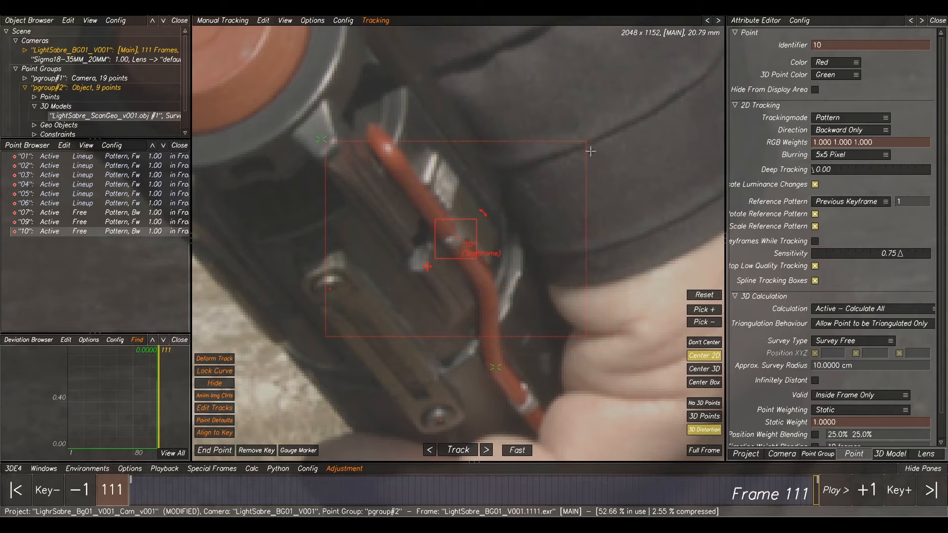
{"action": "left_click_drag", "start_coordinate": [587, 141], "coordinate": [538, 161]}
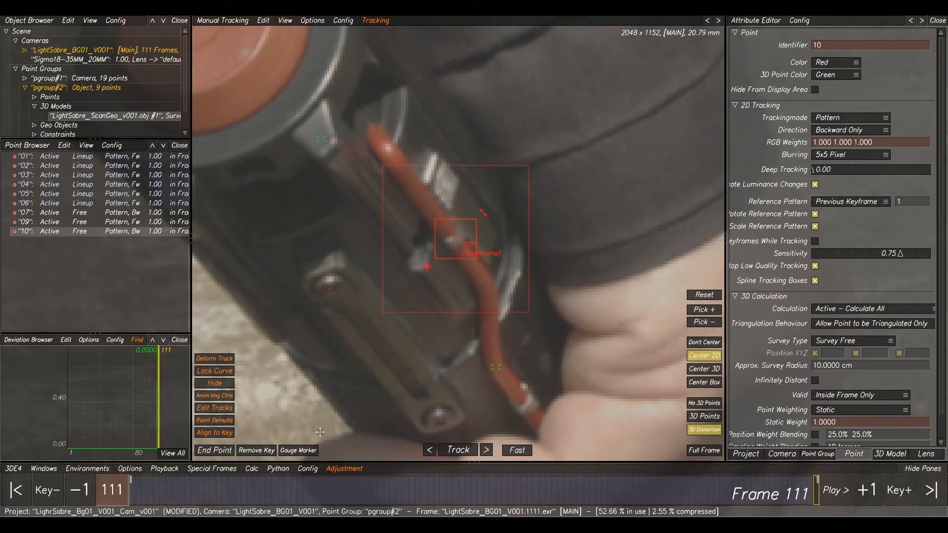
{"action": "left_click", "coordinate": [453, 450]}
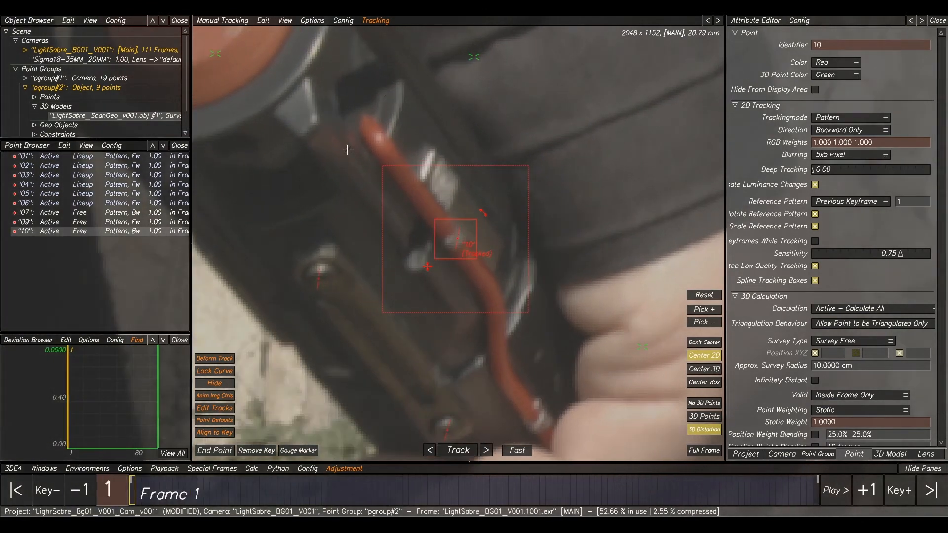
- Examine the hilt at frames 1 and 34 for further features suitable for tracking
{"action": "scroll", "coordinate": [347, 150], "scroll_direction": "down", "scroll_amount": 6}
{"action": "left_click", "coordinate": [322, 161]}
{"action": "scroll", "coordinate": [340, 132], "scroll_direction": "up", "scroll_amount": 2}
{"action": "middle_click_drag", "start_coordinate": [348, 129], "coordinate": [416, 218]}
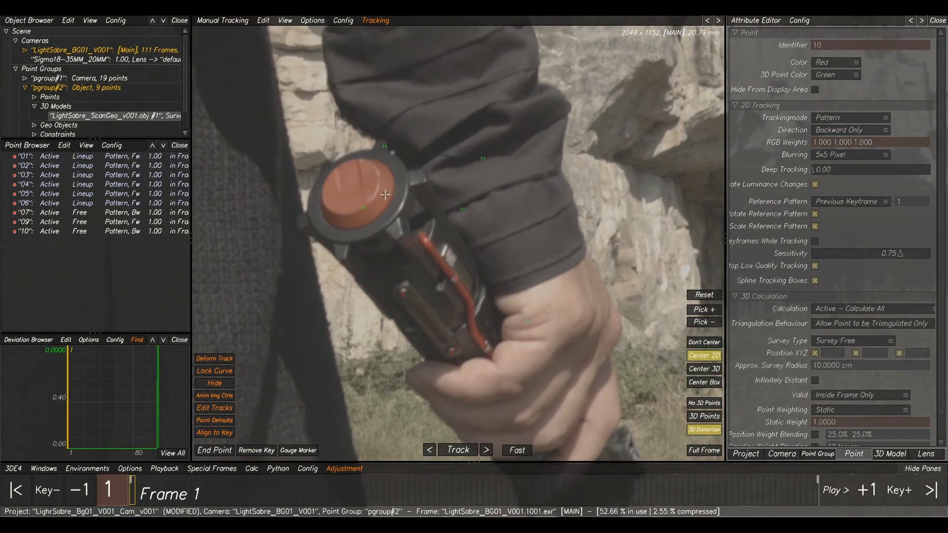
{"action": "scroll", "coordinate": [385, 194], "scroll_direction": "up", "scroll_amount": 4}
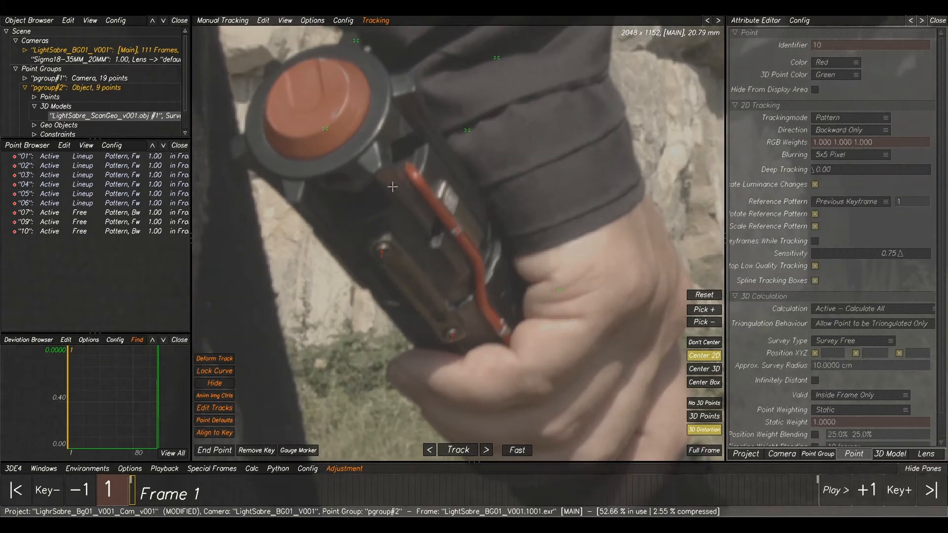
{"action": "scroll", "coordinate": [392, 186], "scroll_direction": "up", "scroll_amount": 1}
{"action": "scroll", "coordinate": [414, 180], "scroll_direction": "down", "scroll_amount": 4}
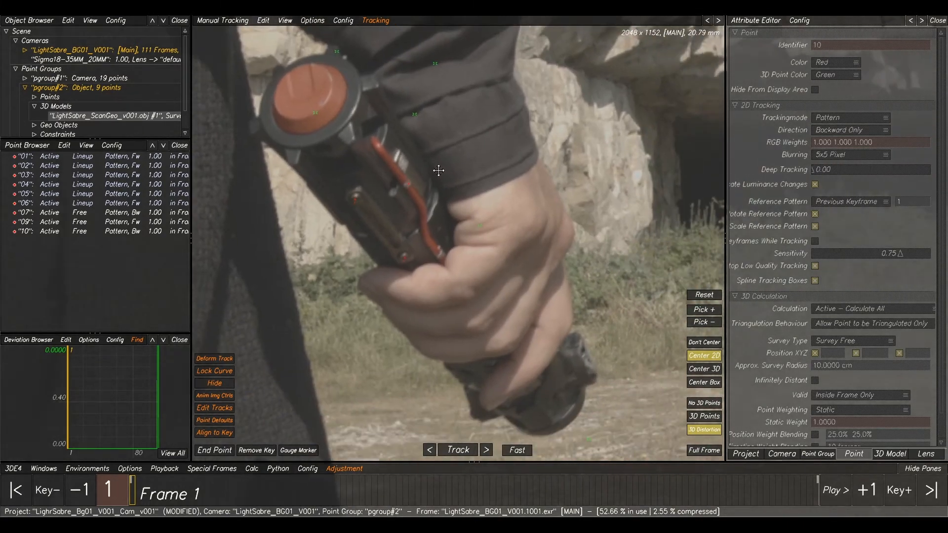
{"action": "left_click_drag", "start_coordinate": [169, 493], "coordinate": [338, 493]}
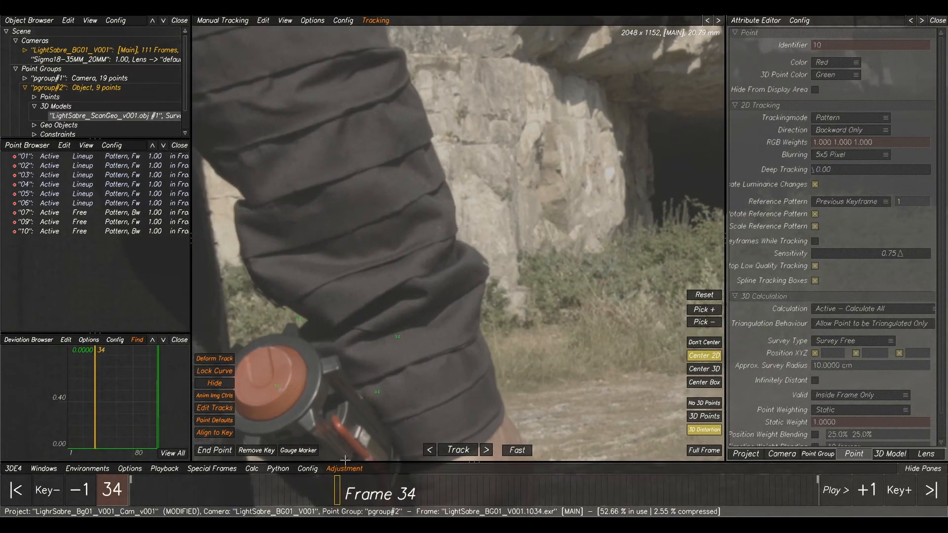
{"action": "scroll", "coordinate": [480, 241], "scroll_direction": "up", "scroll_amount": 4}
{"action": "scroll", "coordinate": [487, 322], "scroll_direction": "down", "scroll_amount": 2}
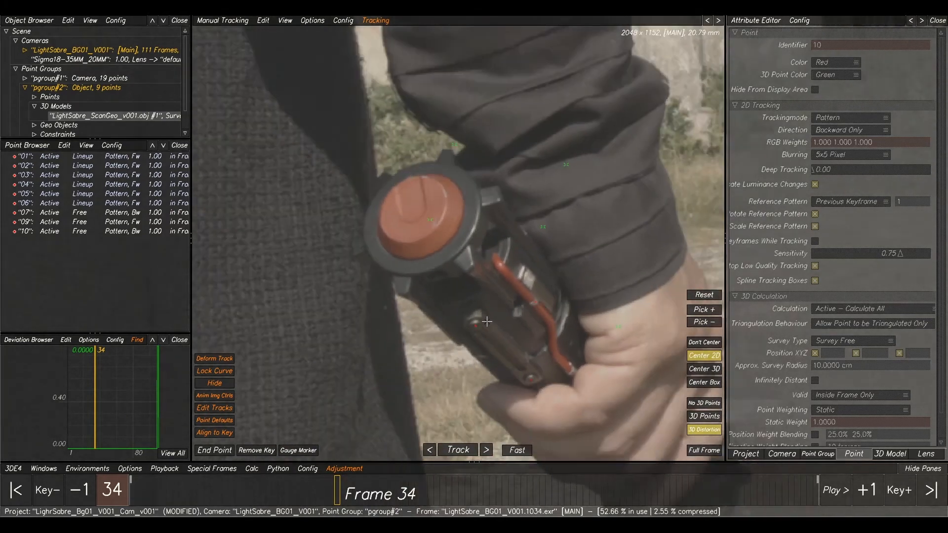
- Create point 11 at frame 1 on the metal tab beside the red tube's upper end and shrink its pattern and search boxes
{"action": "left_click_drag", "start_coordinate": [347, 491], "coordinate": [367, 493]}
{"action": "left_click_drag", "start_coordinate": [315, 460], "coordinate": [69, 435]}
{"action": "middle_click_drag", "start_coordinate": [528, 54], "coordinate": [438, 266]}
{"action": "scroll", "coordinate": [437, 266], "scroll_direction": "up", "scroll_amount": 3}
{"action": "scroll", "coordinate": [410, 221], "scroll_direction": "up", "scroll_amount": 3}
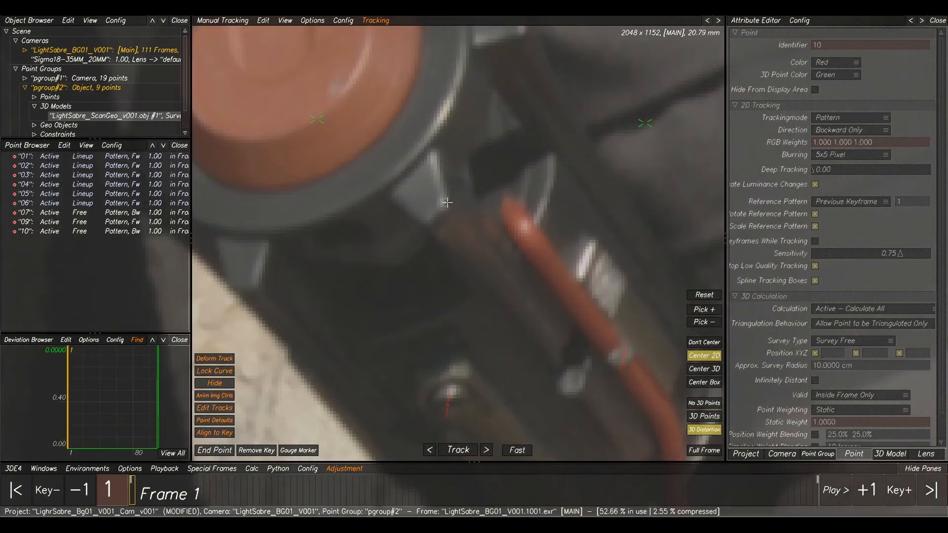
{"action": "left_click", "coordinate": [447, 202], "text": "ctrl"}
{"action": "scroll", "coordinate": [447, 203], "scroll_direction": "down", "scroll_amount": 3}
{"action": "left_click_drag", "start_coordinate": [503, 188], "coordinate": [469, 196]}
{"action": "left_click_drag", "start_coordinate": [407, 195], "coordinate": [407, 201]}
{"action": "left_click_drag", "start_coordinate": [401, 240], "coordinate": [425, 247]}
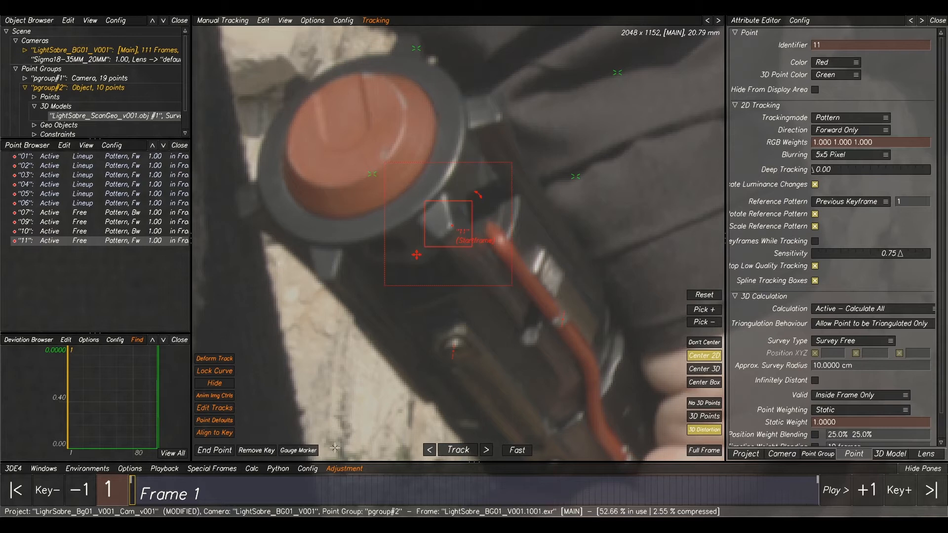
- Track point 11 forward, setting new keyframes with a tighter pattern box at frames 35 and 38, and widen its search box at frame 38
{"action": "left_click", "coordinate": [458, 449]}
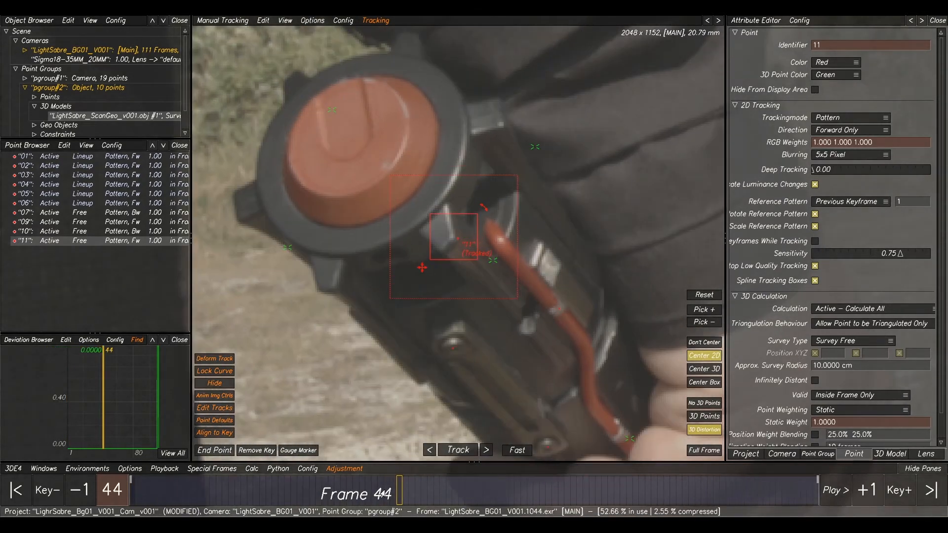
{"action": "left_click_drag", "start_coordinate": [389, 491], "coordinate": [340, 476]}
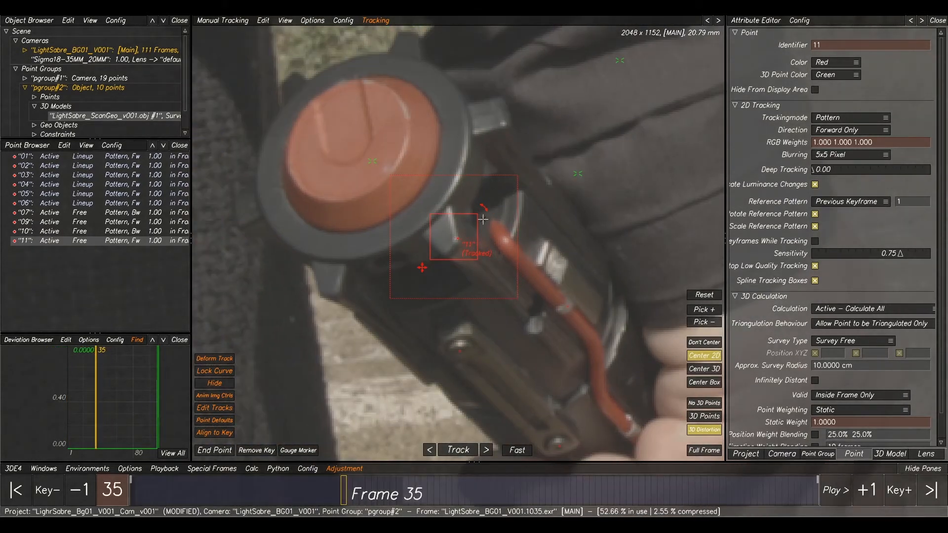
{"action": "left_click_drag", "start_coordinate": [476, 217], "coordinate": [469, 224]}
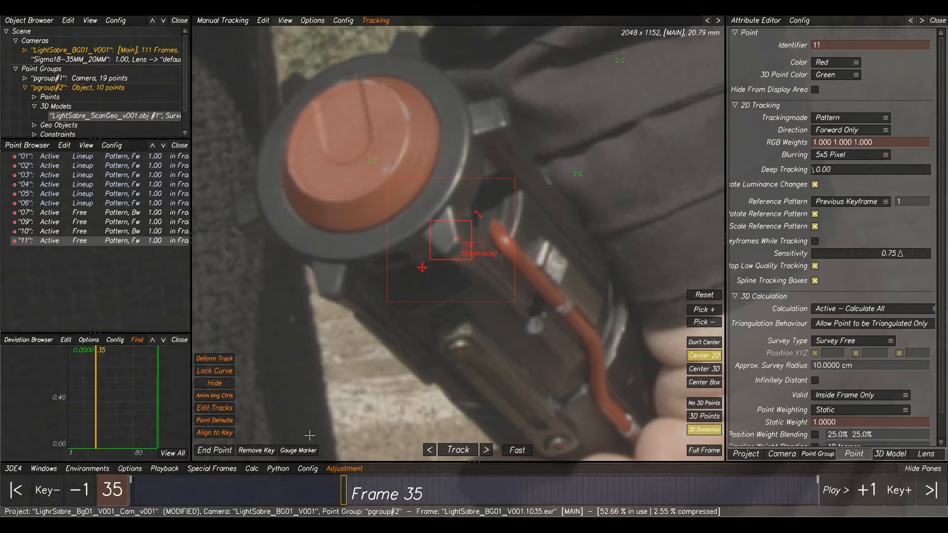
{"action": "left_click", "coordinate": [451, 450]}
{"action": "left_click_drag", "start_coordinate": [400, 489], "coordinate": [362, 489]}
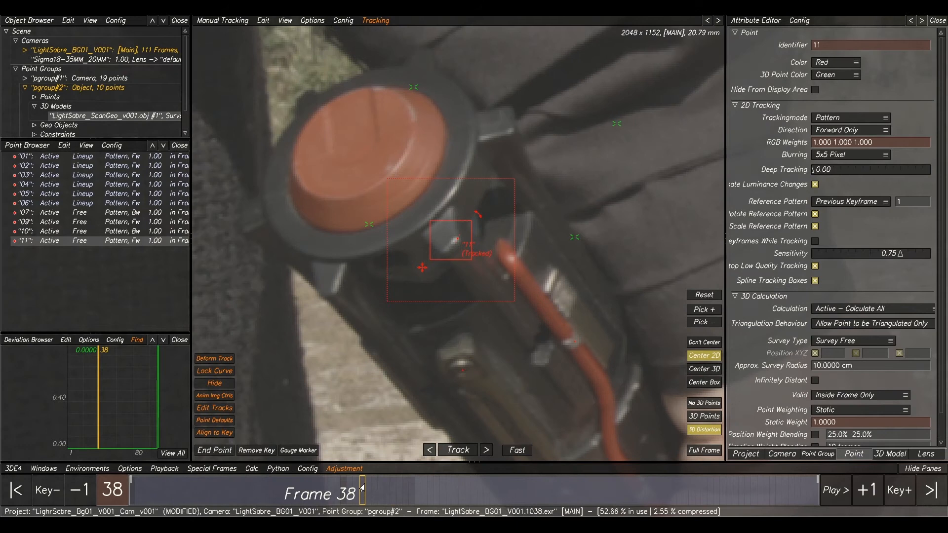
{"action": "left_click_drag", "start_coordinate": [429, 223], "coordinate": [467, 229]}
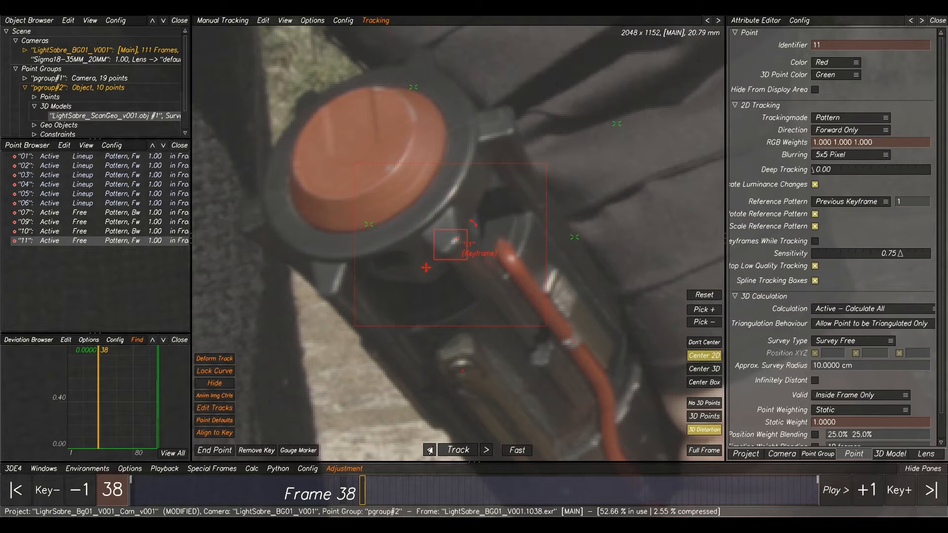
{"action": "left_click", "coordinate": [456, 450]}
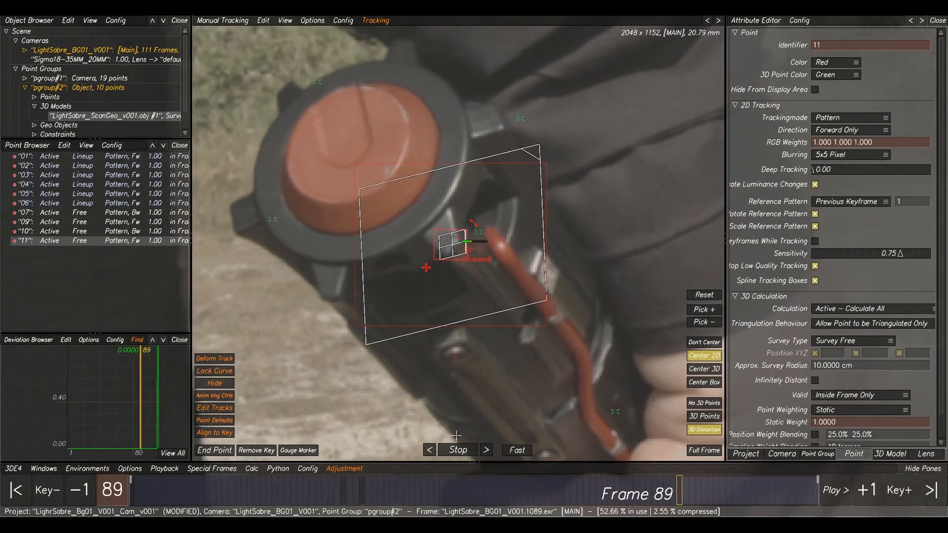
- Create point 12 at frame 1 on the red tube's lower metal clip, shrink and rotate its tracking boxes, and gauge its marker
{"action": "scroll", "coordinate": [459, 274], "scroll_direction": "down", "scroll_amount": 5}
{"action": "middle_click_drag", "start_coordinate": [518, 285], "coordinate": [466, 116]}
{"action": "left_click", "coordinate": [463, 99]}
{"action": "middle_click_drag", "start_coordinate": [461, 81], "coordinate": [463, 181]}
{"action": "middle_click_drag", "start_coordinate": [621, 403], "coordinate": [540, 371]}
{"action": "left_click_drag", "start_coordinate": [565, 491], "coordinate": [132, 474]}
{"action": "middle_click_drag", "start_coordinate": [501, 110], "coordinate": [498, 391]}
{"action": "scroll", "coordinate": [477, 236], "scroll_direction": "up", "scroll_amount": 5}
{"action": "left_click", "coordinate": [475, 234], "text": "ctrl"}
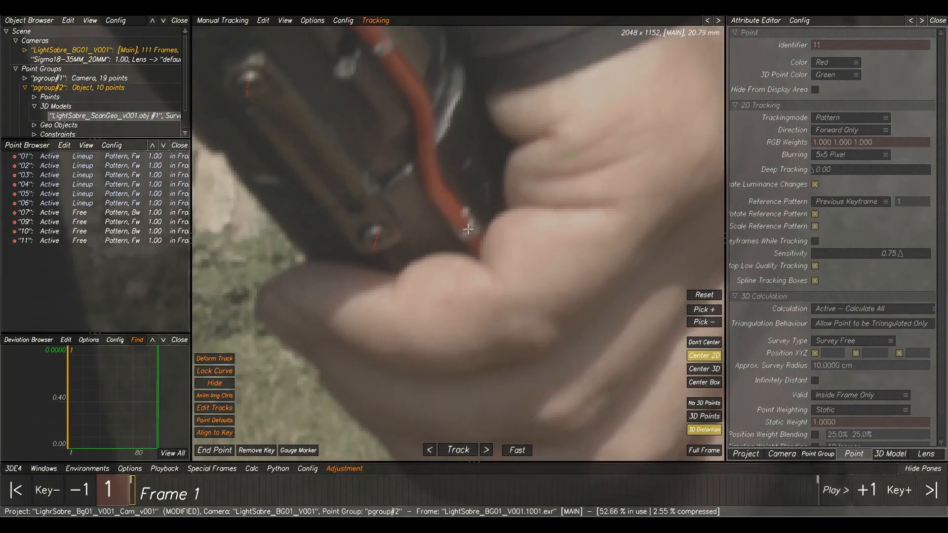
{"action": "scroll", "coordinate": [469, 217], "scroll_direction": "up", "scroll_amount": 3}
{"action": "left_click_drag", "start_coordinate": [397, 184], "coordinate": [441, 216]}
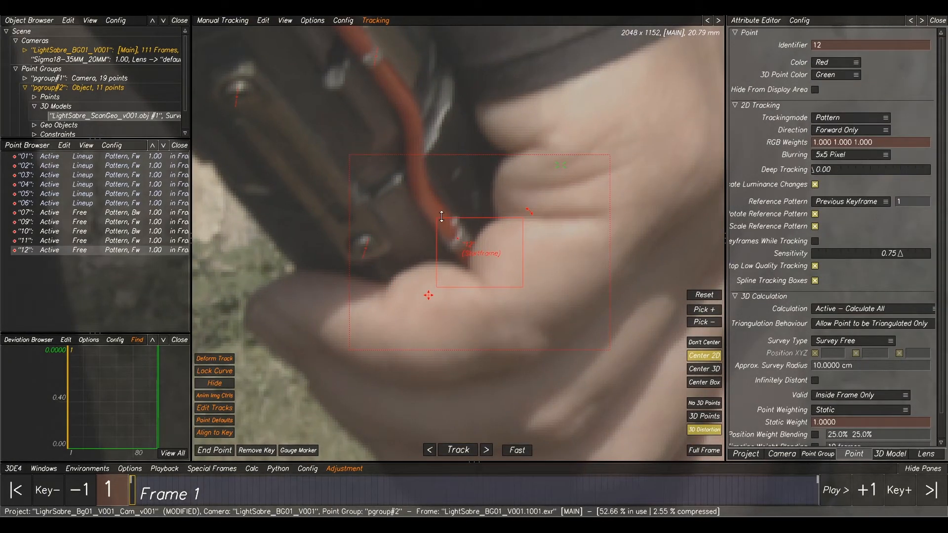
{"action": "left_click_drag", "start_coordinate": [530, 211], "coordinate": [504, 250]}
{"action": "left_click", "coordinate": [296, 451]}
- Track point 12 forward from frame 1, return to frame 1 and deselect the point
{"action": "scroll", "coordinate": [385, 198], "scroll_direction": "down", "scroll_amount": 4}
{"action": "mouse_move", "coordinate": [546, 180]}
{"action": "middle_mouse_down"}
{"action": "mouse_move", "coordinate": [546, 292]}
{"action": "mouse_move", "coordinate": [558, 290]}
{"action": "middle_mouse_up"}
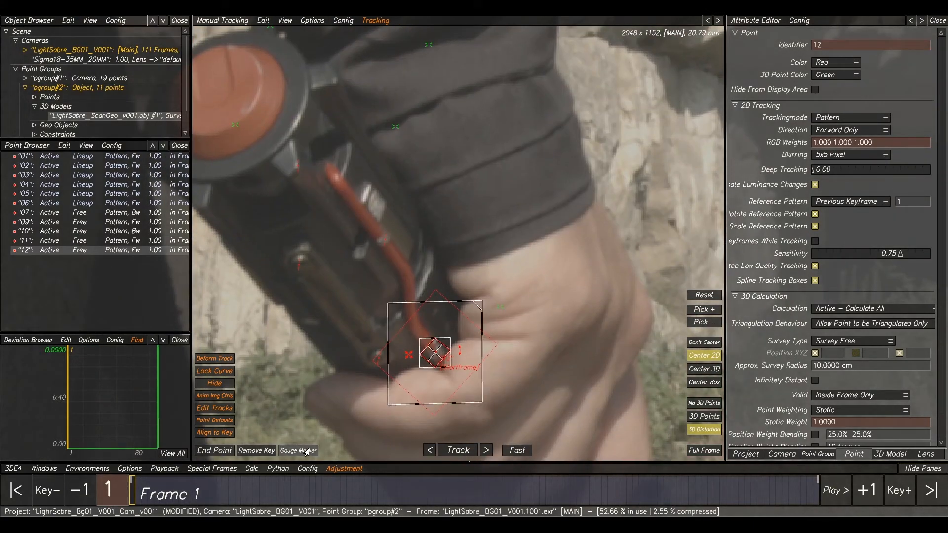
{"action": "left_click", "coordinate": [459, 451]}
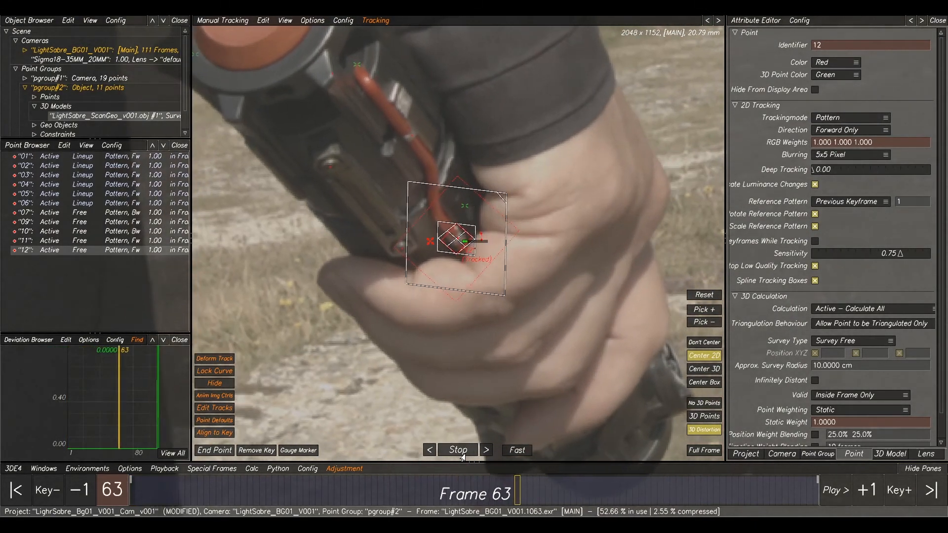
{"action": "left_click_drag", "start_coordinate": [804, 494], "coordinate": [133, 503]}
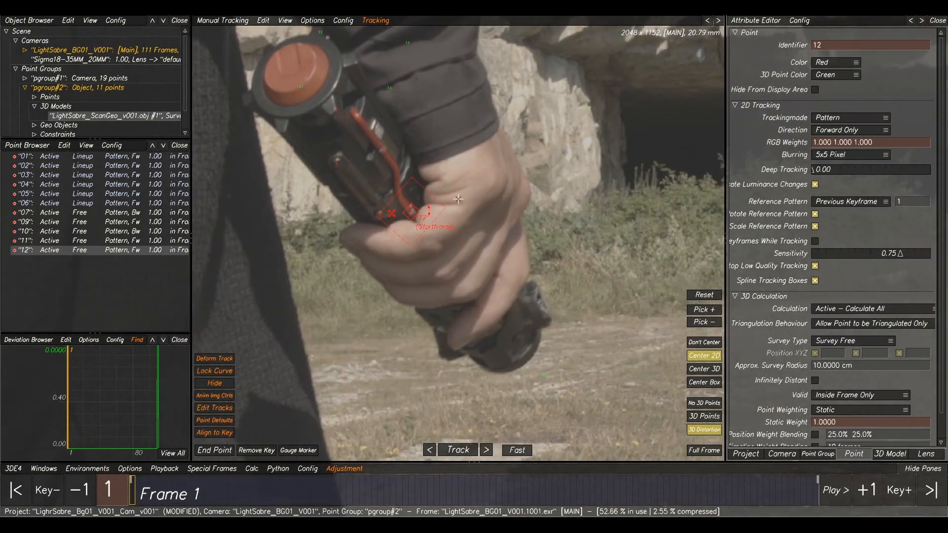
{"action": "left_click", "coordinate": [458, 199]}
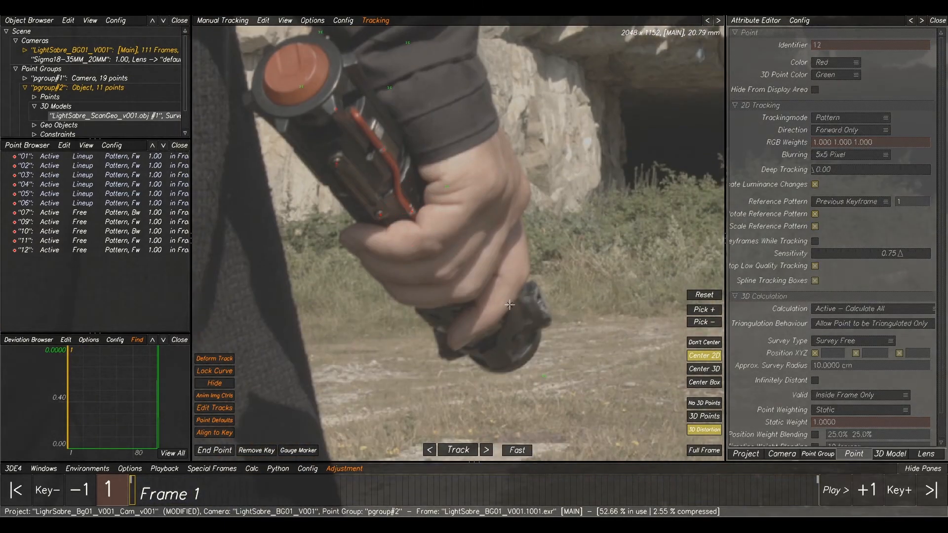
- Open the image controls window, reset the colour controls and enable the image controls with colour controls kept active
{"action": "middle_click_drag", "start_coordinate": [505, 331], "coordinate": [528, 314], "text": "alt"}
{"action": "scroll", "coordinate": [518, 341], "scroll_direction": "up", "scroll_amount": 4}
{"action": "middle_click_drag", "start_coordinate": [517, 347], "coordinate": [509, 315], "text": "alt"}
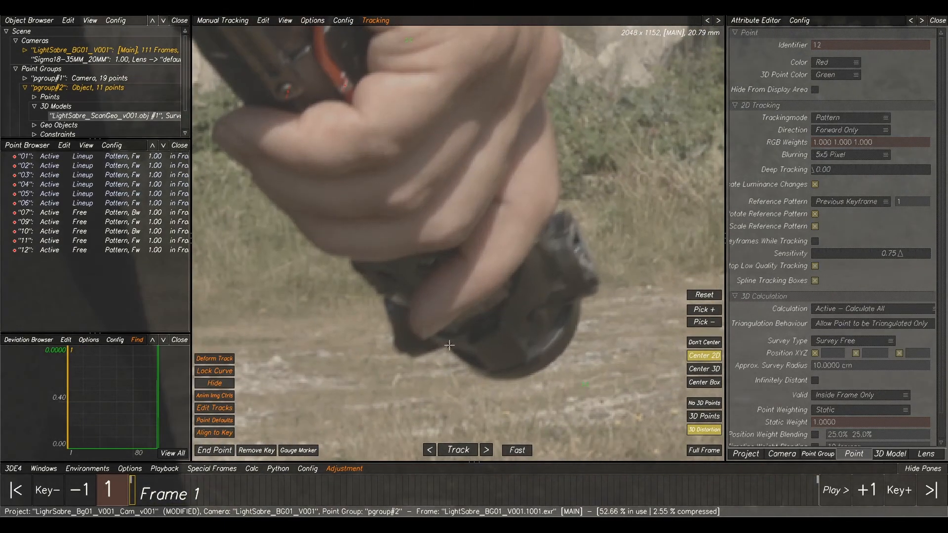
{"action": "left_click", "coordinate": [44, 469]}
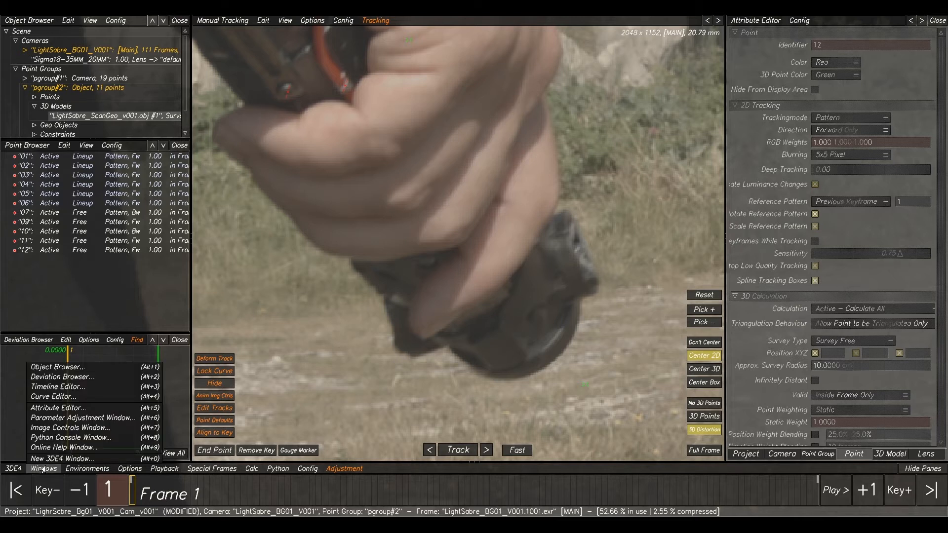
{"action": "left_click", "coordinate": [53, 428]}
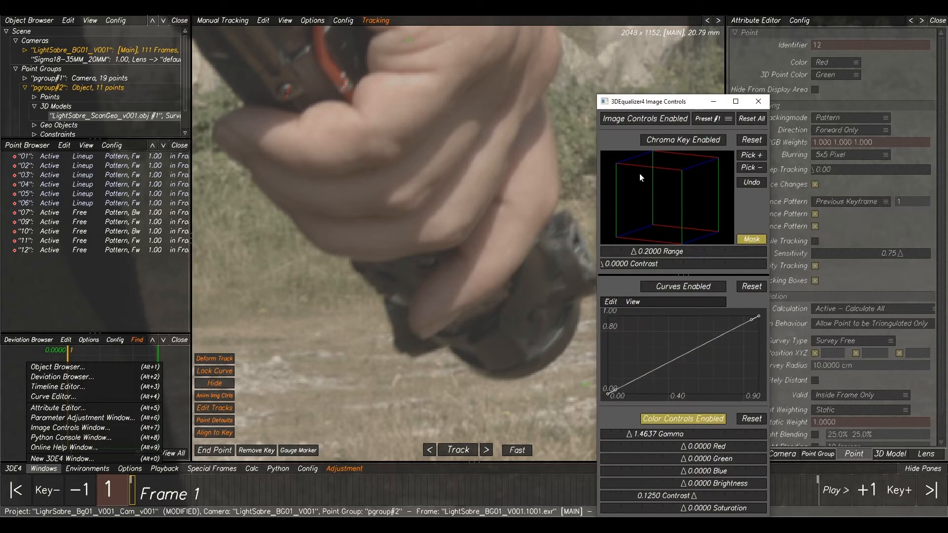
{"action": "left_click_drag", "start_coordinate": [643, 105], "coordinate": [664, 75]}
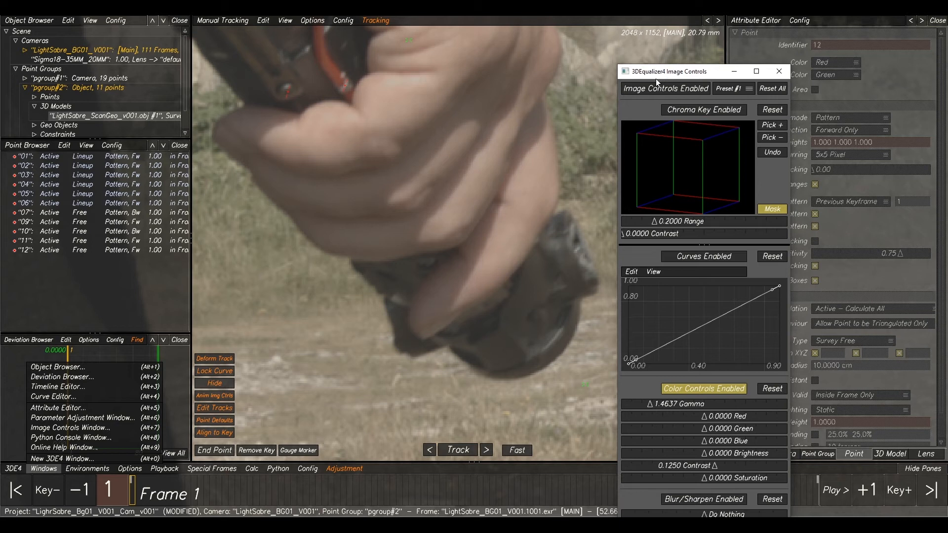
{"action": "left_click", "coordinate": [772, 391]}
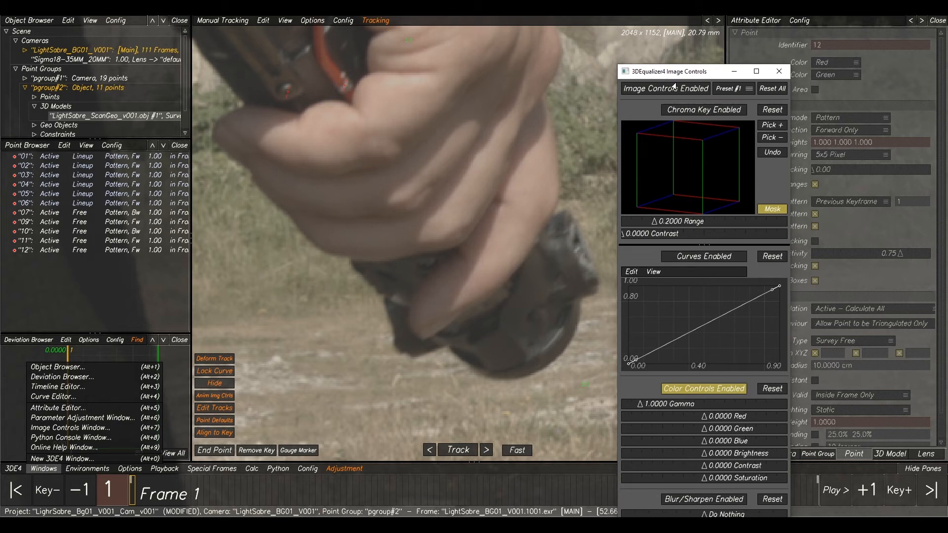
{"action": "left_click", "coordinate": [635, 90]}
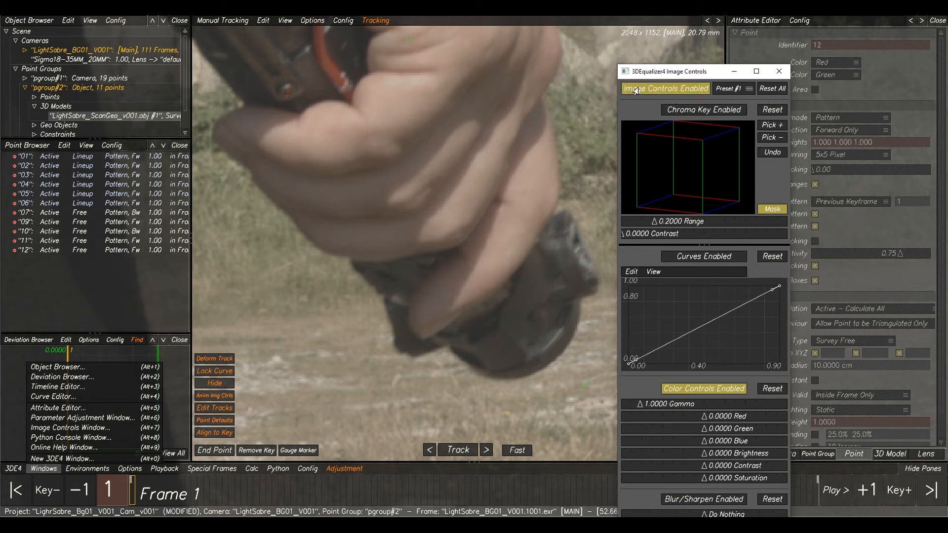
{"action": "left_click", "coordinate": [697, 390]}
{"action": "left_click", "coordinate": [696, 390]}
- Raise the footage's contrast slightly, set the gamma to 0.9935 and minimise the image controls window
{"action": "left_click_drag", "start_coordinate": [705, 469], "coordinate": [709, 468]}
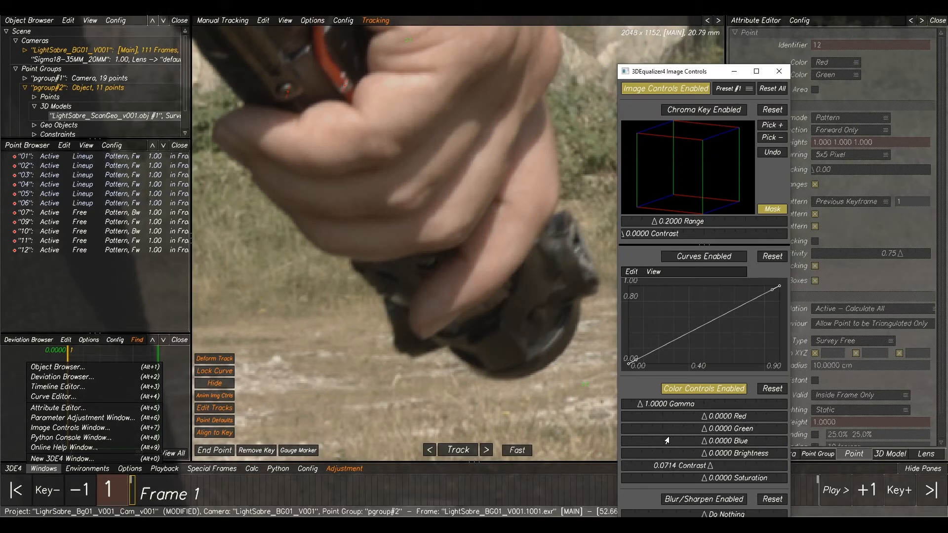
{"action": "left_click_drag", "start_coordinate": [642, 410], "coordinate": [640, 410]}
{"action": "left_click_drag", "start_coordinate": [709, 468], "coordinate": [711, 469]}
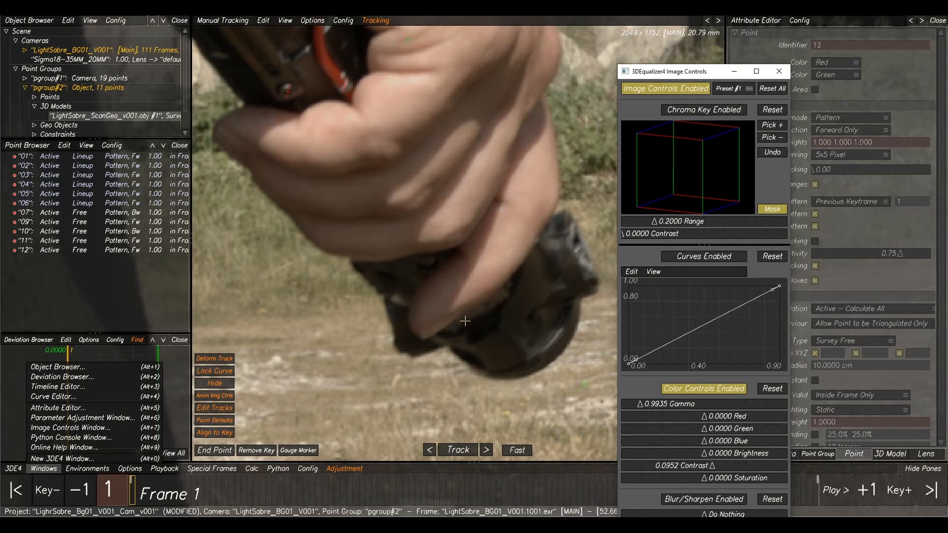
{"action": "left_click_drag", "start_coordinate": [712, 466], "coordinate": [713, 466]}
{"action": "left_click", "coordinate": [734, 71]}
- Create point 13 at frame 1 on the dark detail below the fingertip at the hilt's lower end and shrink its boxes
{"action": "scroll", "coordinate": [554, 277], "scroll_direction": "up", "scroll_amount": 5}
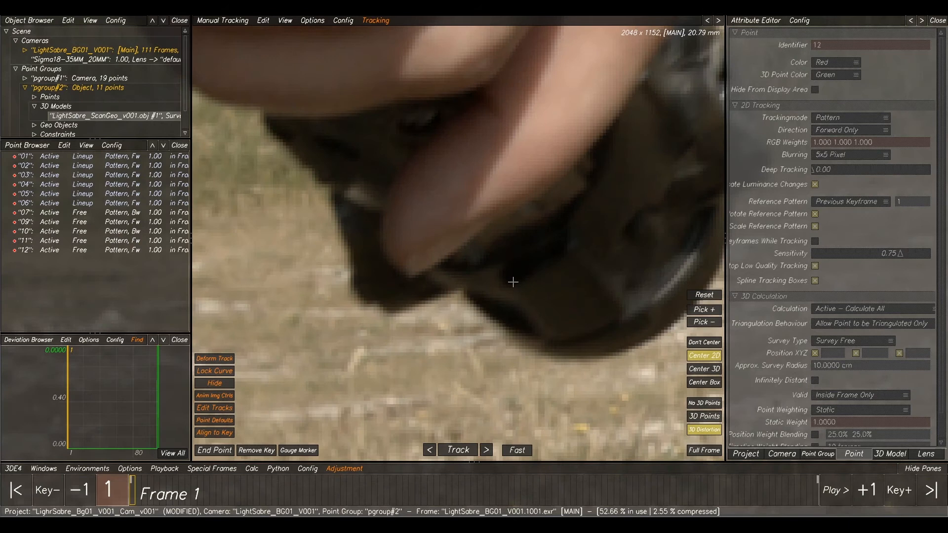
{"action": "left_click", "coordinate": [513, 282], "text": "ctrl"}
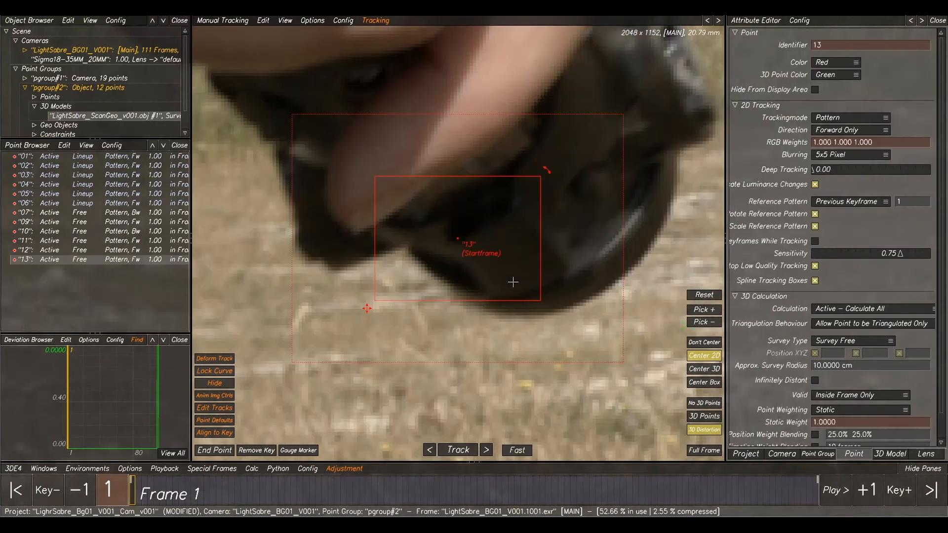
{"action": "left_click_drag", "start_coordinate": [375, 175], "coordinate": [425, 211]}
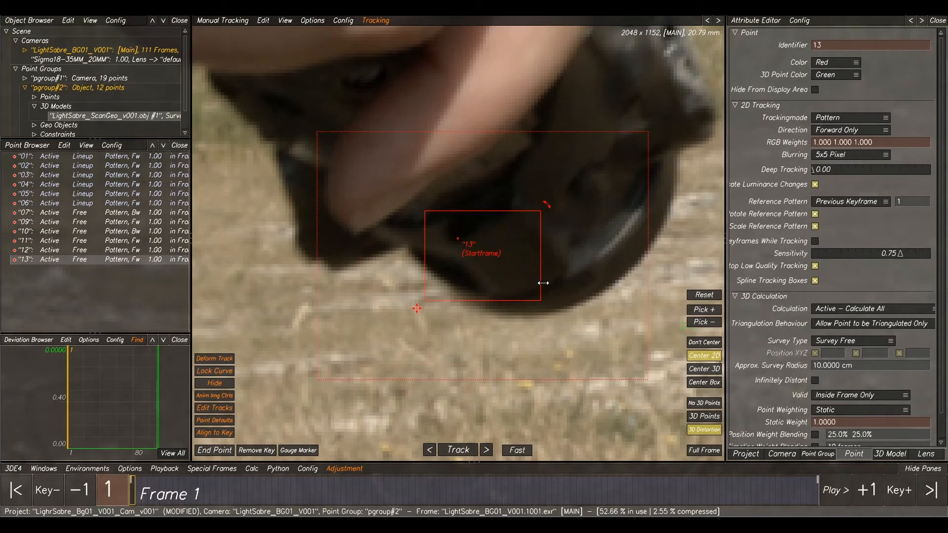
{"action": "left_click_drag", "start_coordinate": [540, 300], "coordinate": [489, 262]}
{"action": "left_click_drag", "start_coordinate": [425, 260], "coordinate": [434, 260]}
{"action": "left_click_drag", "start_coordinate": [627, 111], "coordinate": [557, 140]}
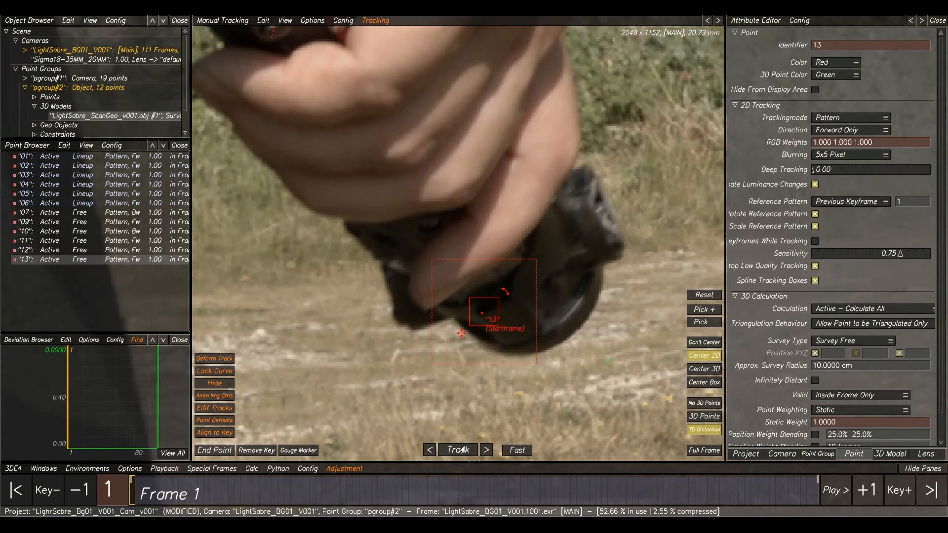
- Track point 13 forward, go back to frame 18 to tighten its pattern box as a keyframe, and resume tracking
{"action": "left_click", "coordinate": [458, 450]}
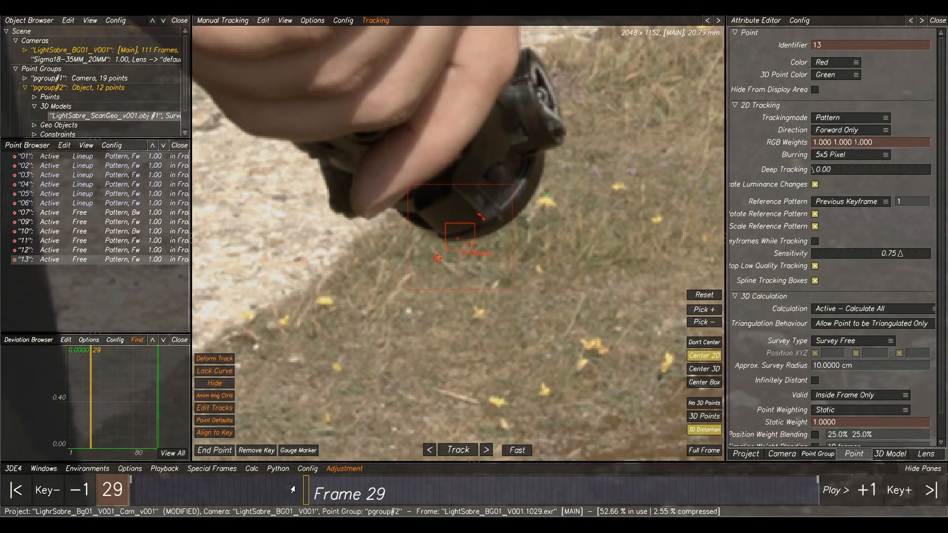
{"action": "left_click_drag", "start_coordinate": [292, 490], "coordinate": [233, 489]}
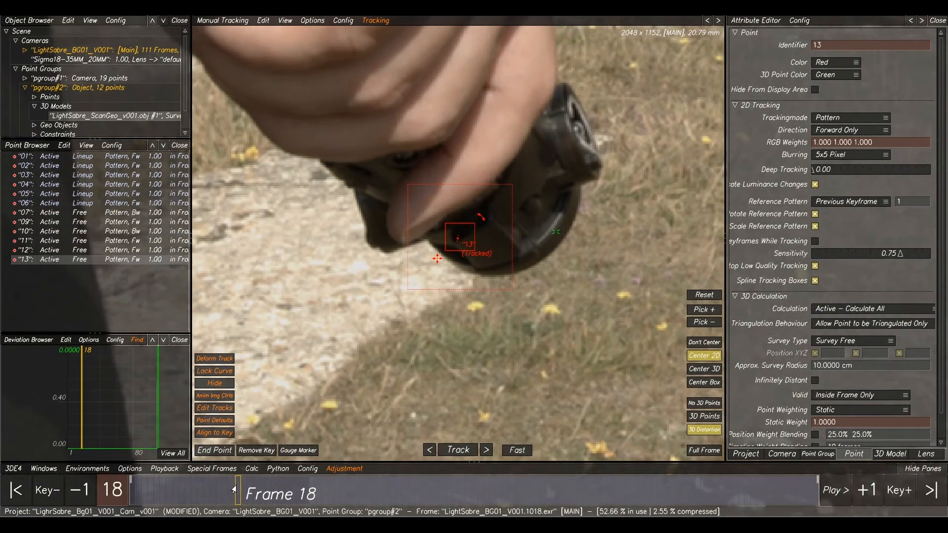
{"action": "scroll", "coordinate": [528, 236], "scroll_direction": "up", "scroll_amount": 2}
{"action": "left_click_drag", "start_coordinate": [437, 211], "coordinate": [449, 210]}
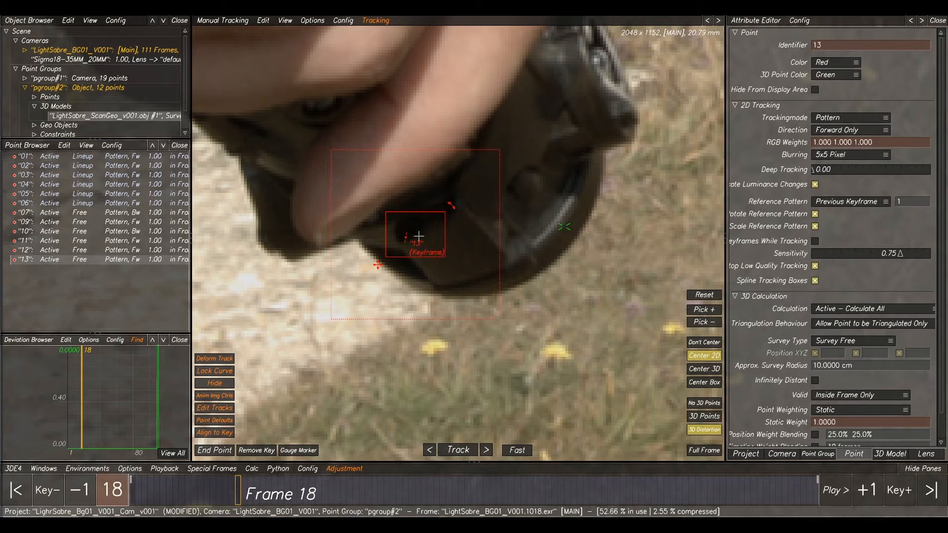
{"action": "left_click", "coordinate": [453, 449]}
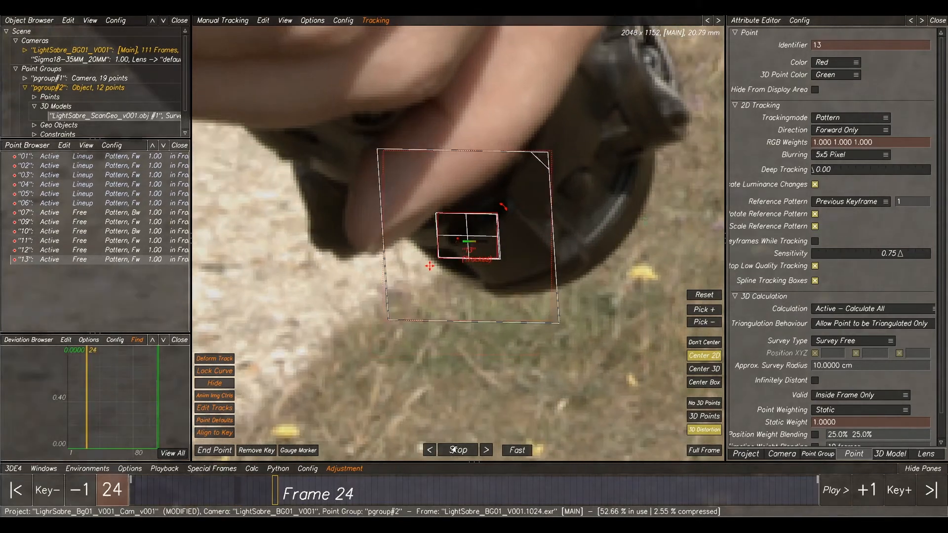
- Go to frame 26, tighten point 13's pattern box slightly as a keyframe and resume tracking forward
{"action": "mouse_move", "coordinate": [307, 483]}
{"action": "left_mouse_down"}
{"action": "mouse_move", "coordinate": [274, 482]}
{"action": "mouse_move", "coordinate": [290, 481]}
{"action": "left_mouse_up"}
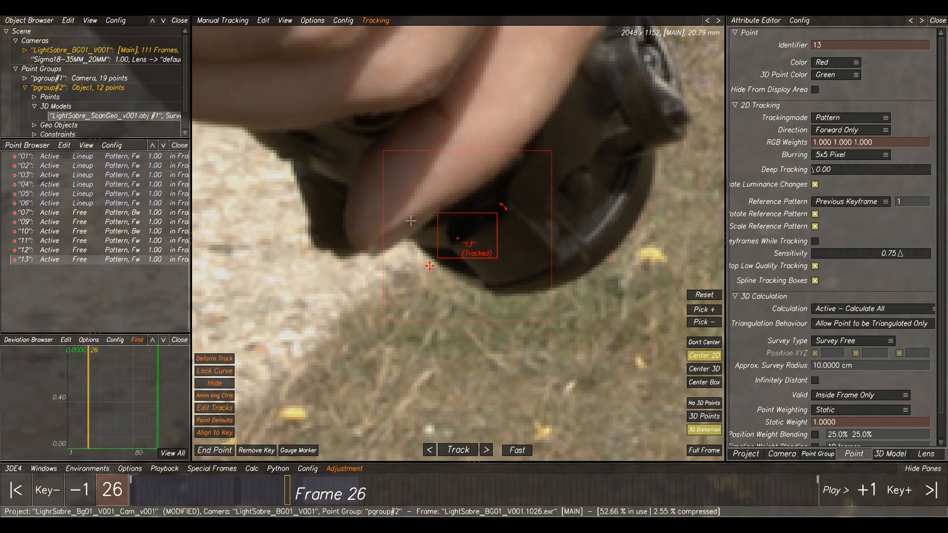
{"action": "left_click_drag", "start_coordinate": [438, 212], "coordinate": [440, 215]}
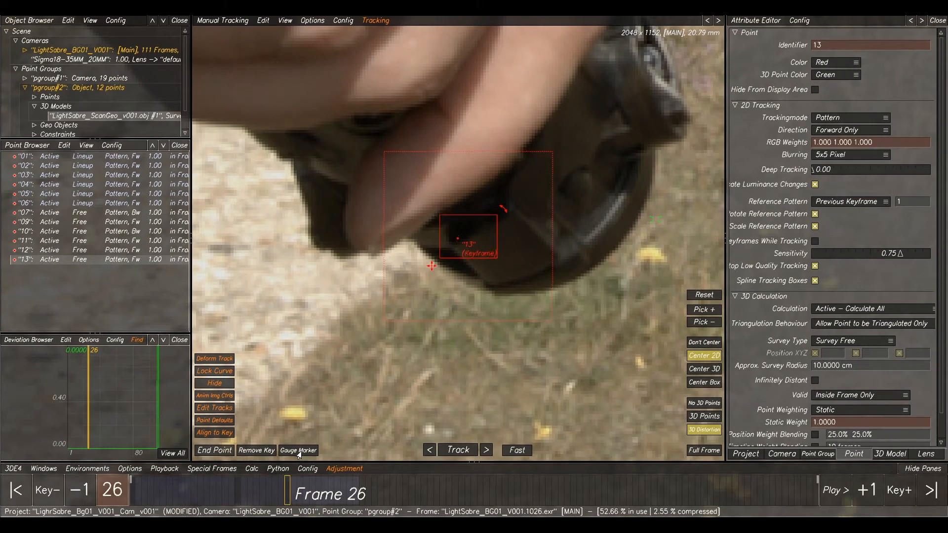
{"action": "left_click", "coordinate": [459, 450]}
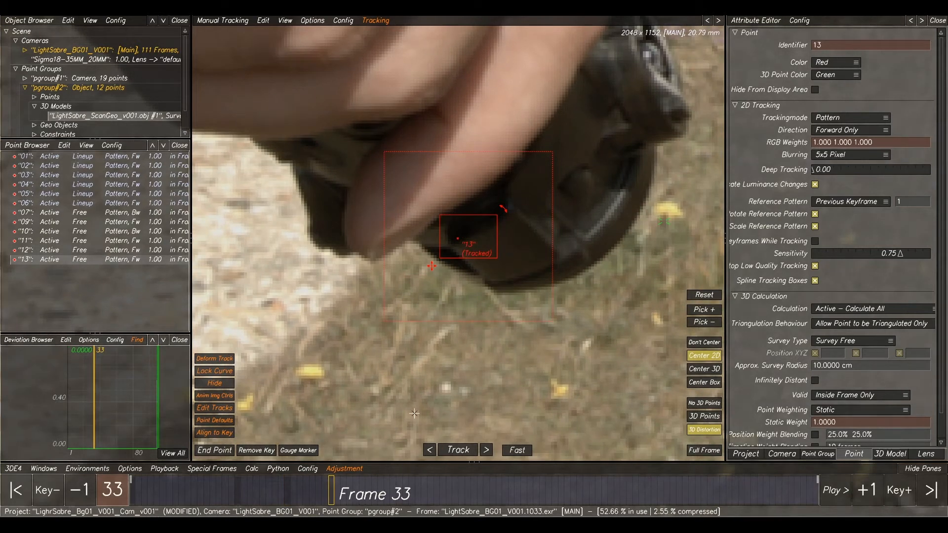
- Keyframe a tighter pattern box for point 13 at frame 33 and widen its search box
{"action": "left_click_drag", "start_coordinate": [441, 215], "coordinate": [442, 219]}
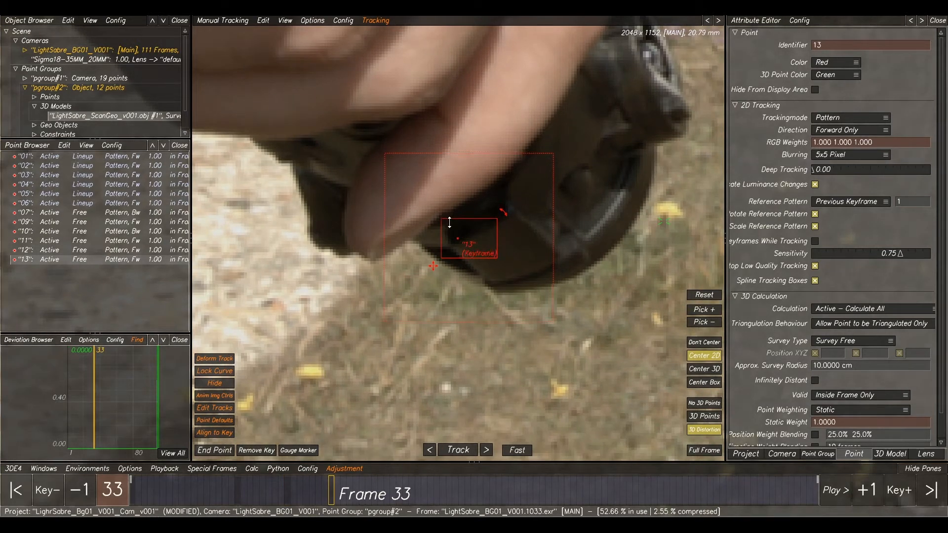
{"action": "left_click_drag", "start_coordinate": [554, 318], "coordinate": [561, 314]}
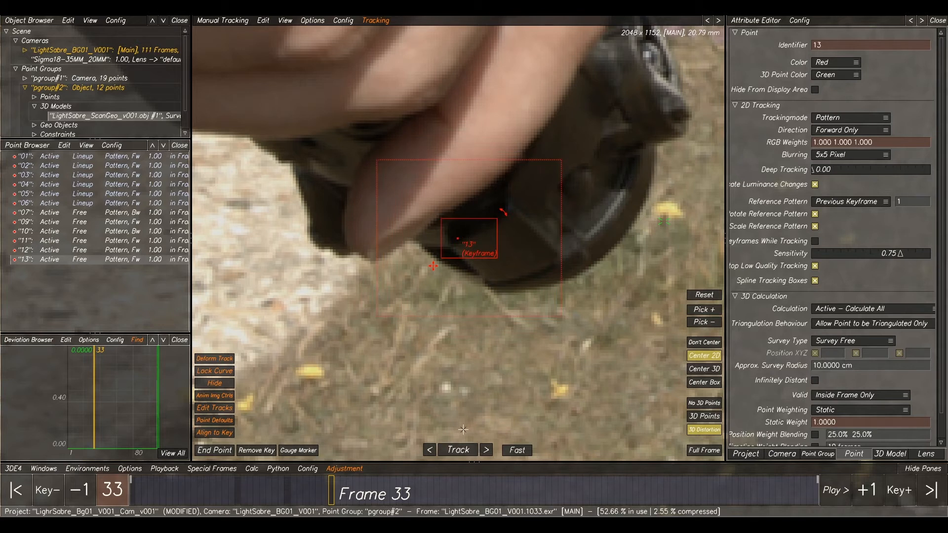
- Check the hilt's motion in the frames around frame 33, then enlarge point 13's search box at frame 33
{"action": "key", "text": "Right"}
{"action": "key", "text": "Left"}
{"action": "key", "text": "Left"}
{"action": "key", "text": "Right"}
{"action": "scroll", "coordinate": [497, 230], "scroll_direction": "down", "scroll_amount": 4}
{"action": "key", "text": "Right"}
{"action": "key", "text": "Right"}
{"action": "key", "text": "Right"}
{"action": "key", "text": "Right"}
{"action": "key", "text": "Right"}
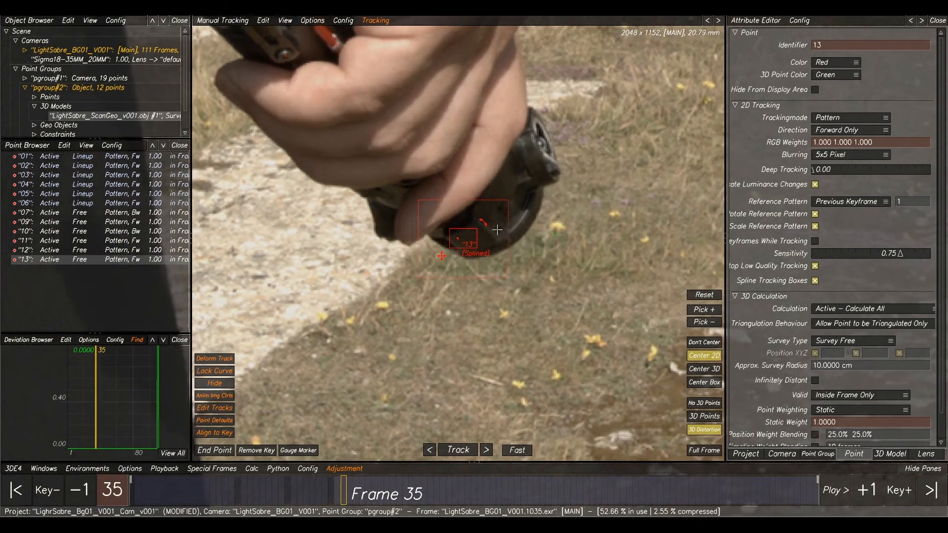
{"action": "key", "text": "Left"}
{"action": "key", "text": "Left"}
{"action": "key", "text": "Left"}
{"action": "key", "text": "Left"}
{"action": "key", "text": "Left"}
{"action": "key", "text": "Left"}
{"action": "key", "text": "Left"}
{"action": "key", "text": "Right"}
{"action": "key", "text": "Right"}
{"action": "left_click_drag", "start_coordinate": [508, 274], "coordinate": [526, 289]}
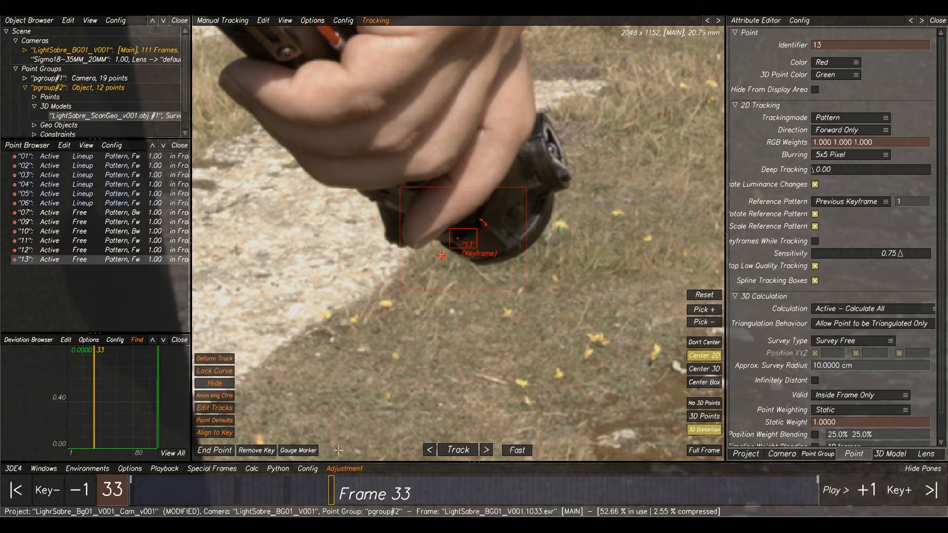
- Rotate and lengthen point 13's pattern box along the dark detail at frame 33, and track forward again
{"action": "scroll", "coordinate": [501, 229], "scroll_direction": "up", "scroll_amount": 3}
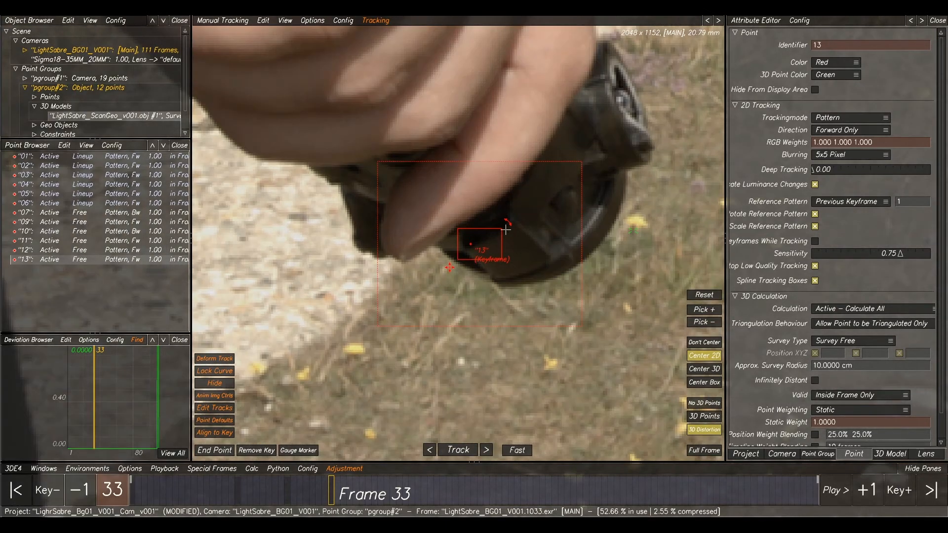
{"action": "left_click_drag", "start_coordinate": [506, 229], "coordinate": [498, 206]}
{"action": "left_click_drag", "start_coordinate": [506, 242], "coordinate": [524, 240]}
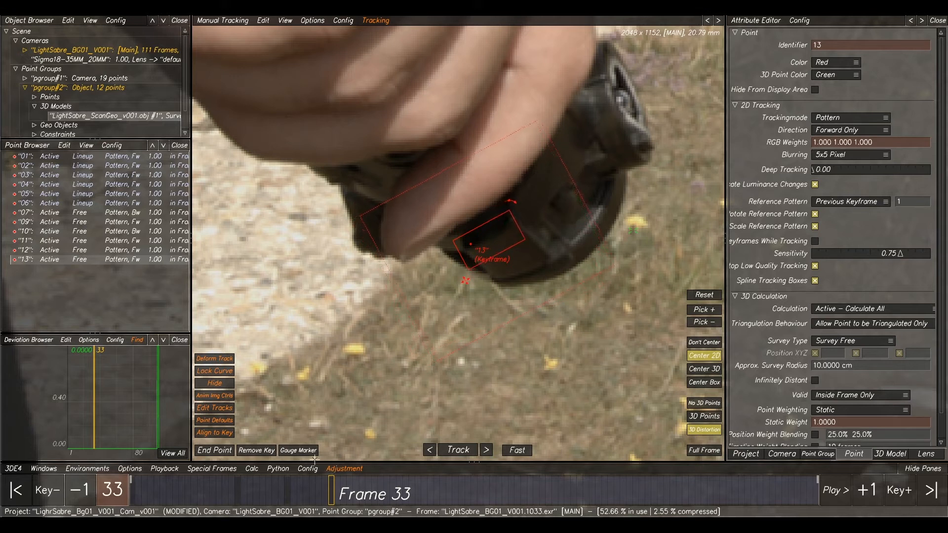
{"action": "left_click", "coordinate": [454, 448]}
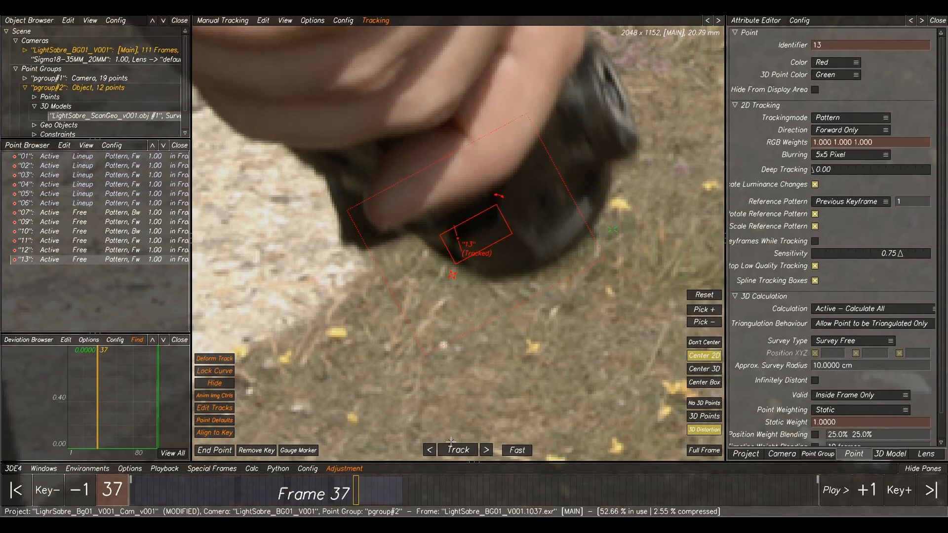
- Go back from frame 37 to frame 34 and set a keyframe for point 13 there, comparing it with frame 33
{"action": "key", "text": "Left"}
{"action": "key", "text": "Left"}
{"action": "key", "text": "Left"}
{"action": "key", "text": "Left"}
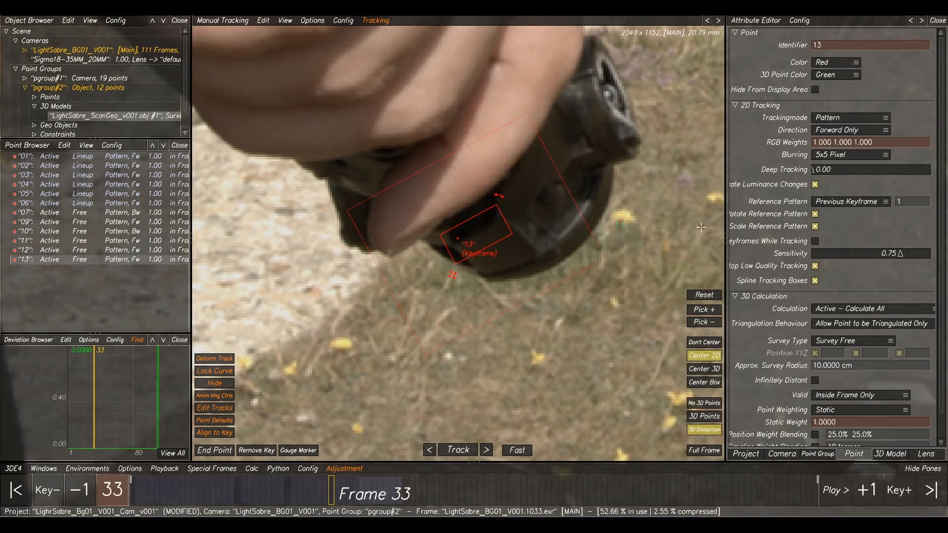
{"action": "key", "text": "Left"}
{"action": "key", "text": "Left"}
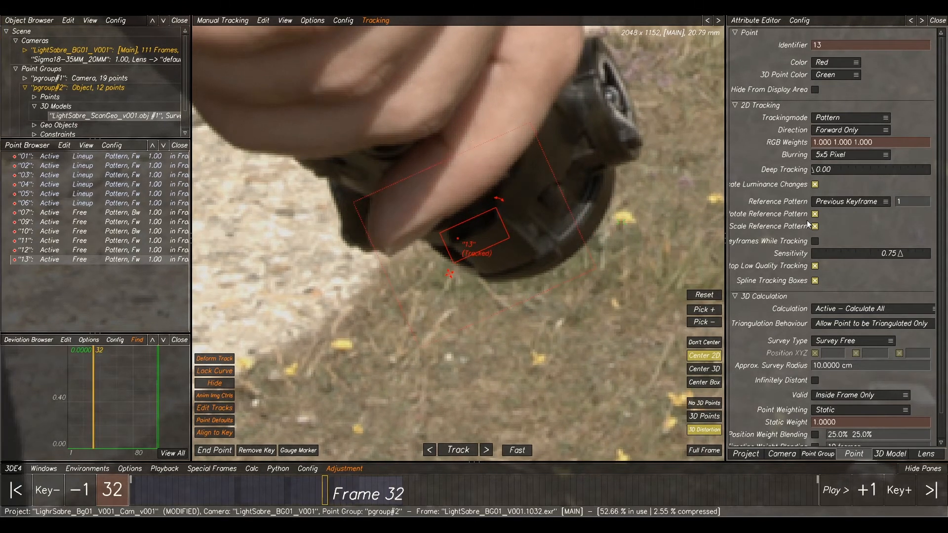
{"action": "key", "text": "Right"}
{"action": "key", "text": "Right"}
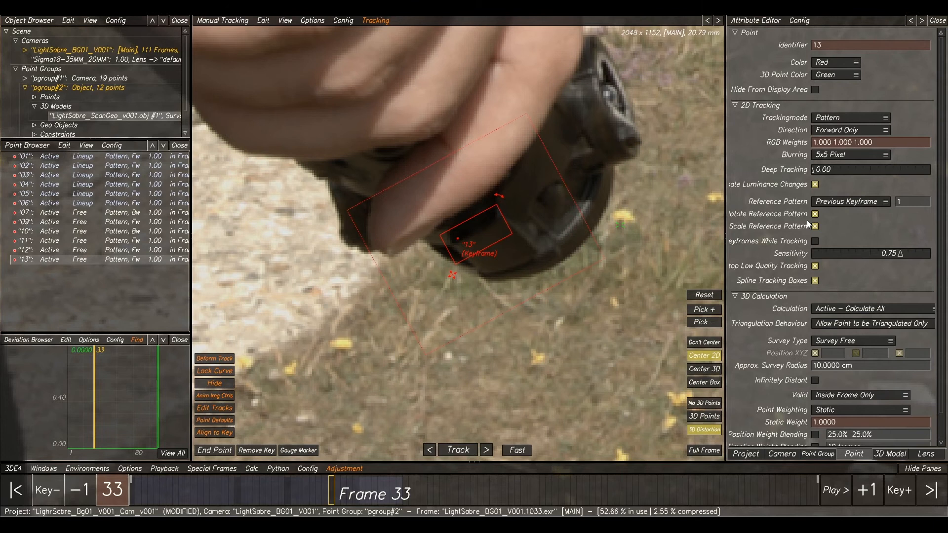
{"action": "key", "text": "Right"}
{"action": "key", "text": "k"}
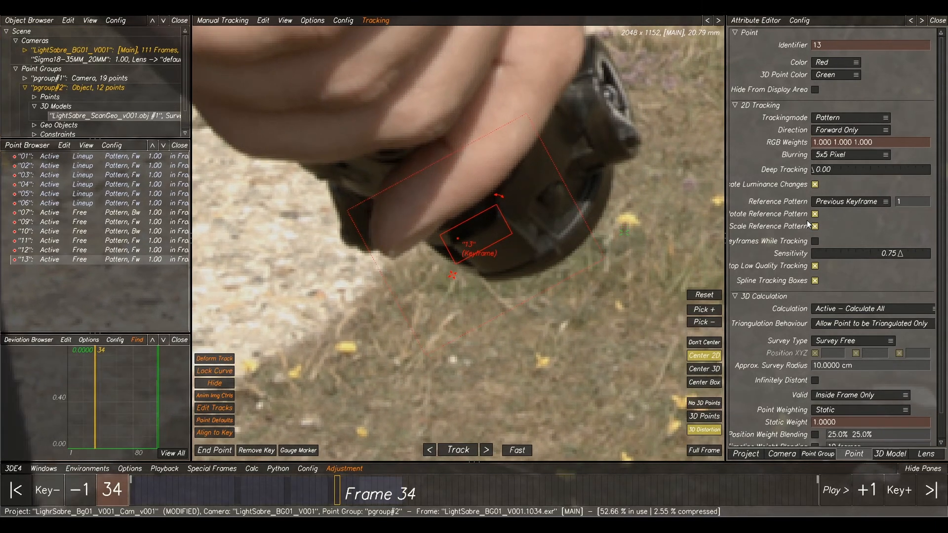
{"action": "scroll", "coordinate": [511, 262], "scroll_direction": "up", "scroll_amount": 3}
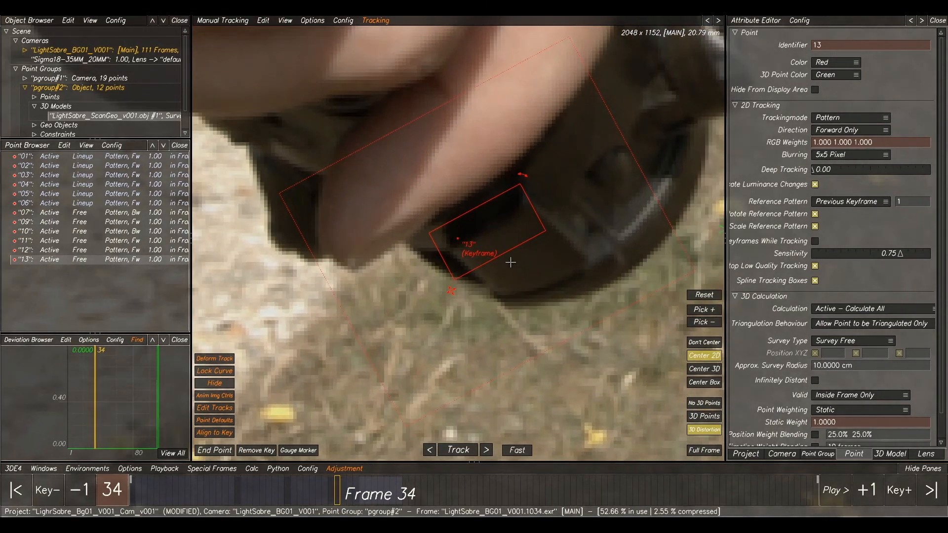
{"action": "key", "text": "Left"}
{"action": "key", "text": "Right"}
{"action": "key", "text": "Left"}
{"action": "key", "text": "Right"}
{"action": "key", "text": "Left"}
{"action": "key", "text": "Right"}
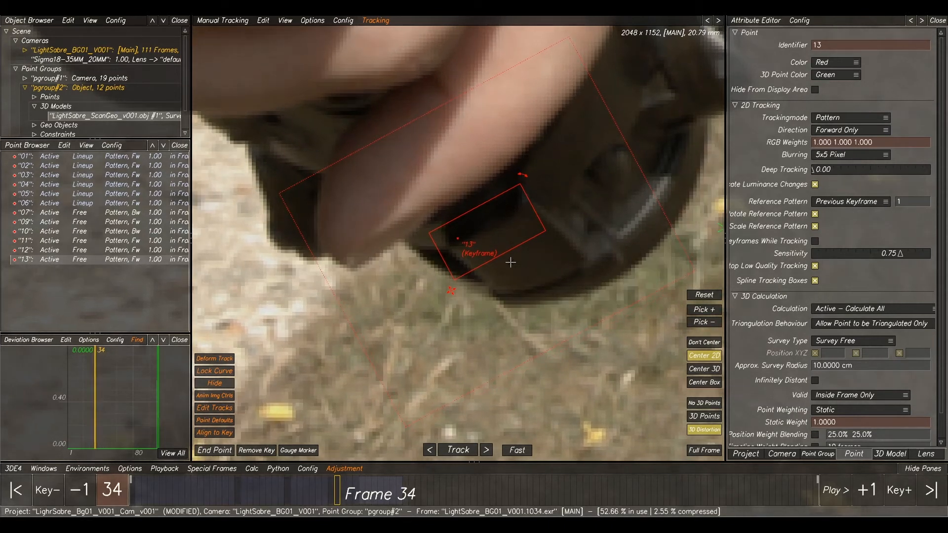
- Keyframe point 13 at frame 35, comparing its position with frame 34, and check frame 36
{"action": "key", "text": "Right"}
{"action": "key", "text": "Left"}
{"action": "key", "text": "Right"}
{"action": "key", "text": "Left"}
{"action": "key", "text": "Right"}
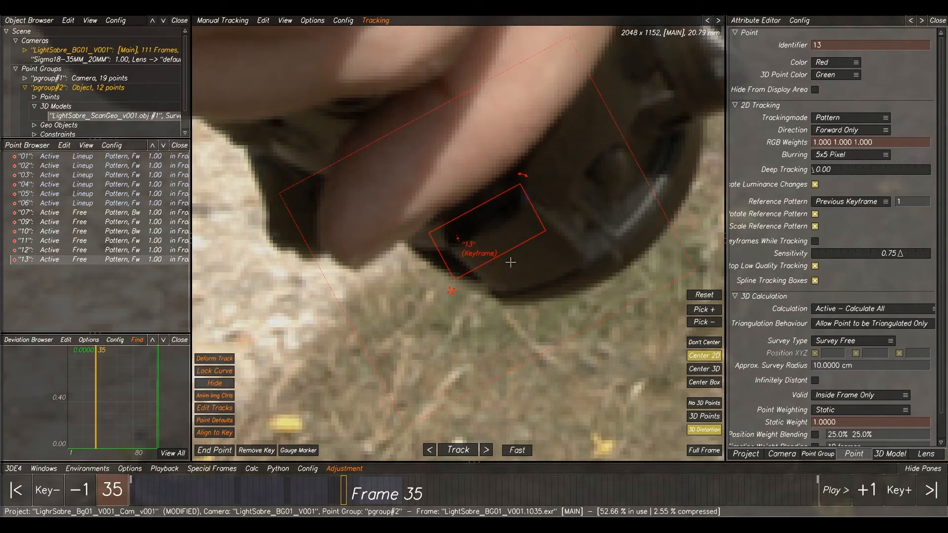
{"action": "key", "text": "Left"}
{"action": "key", "text": "Right"}
{"action": "key", "text": "Right"}
{"action": "key", "text": "Right"}
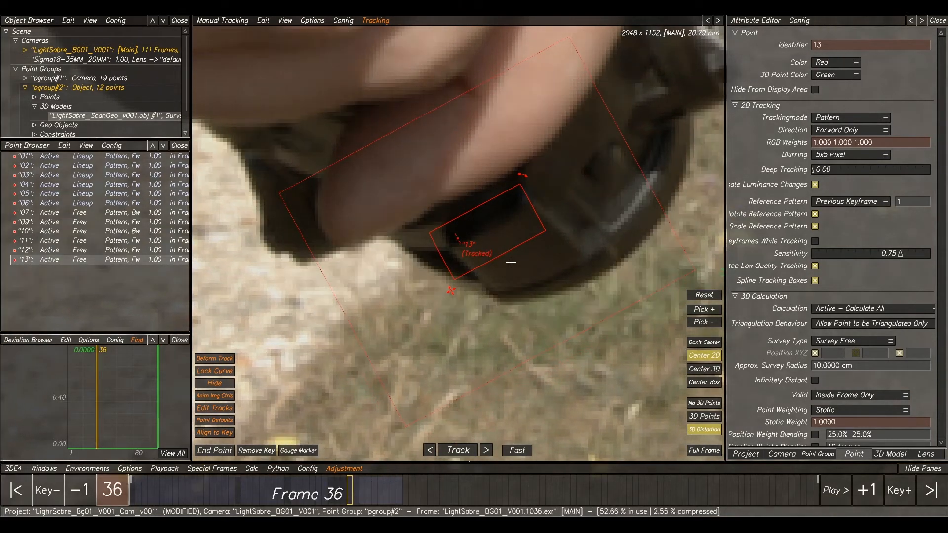
- Nudge point 13 into place as a keyframe at frame 37, comparing it with frame 36
{"action": "key", "text": "Left"}
{"action": "key", "text": "Right"}
{"action": "left_click", "coordinate": [511, 262]}
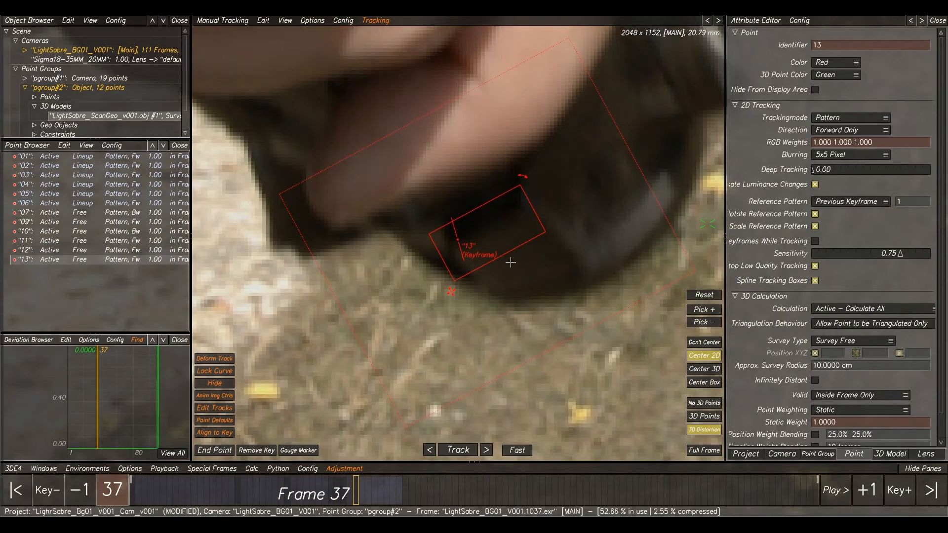
{"action": "scroll", "coordinate": [464, 228], "scroll_direction": "down", "scroll_amount": 5}
{"action": "key", "text": "Left"}
{"action": "key", "text": "Right"}
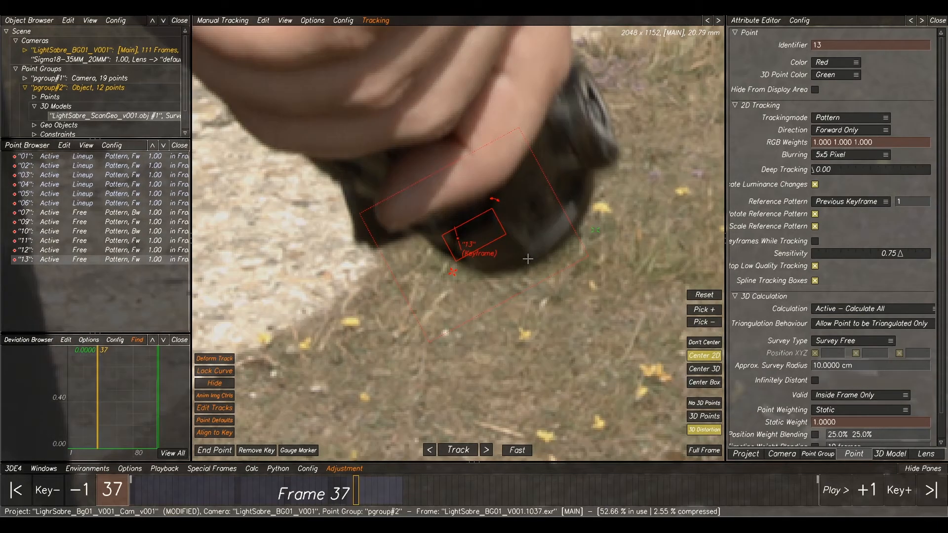
- Reposition point 13 on the dark detail as a keyframe at frame 38, comparing it with frame 37
{"action": "key", "text": "Right"}
{"action": "scroll", "coordinate": [481, 262], "scroll_direction": "up", "scroll_amount": 4}
{"action": "left_click_drag", "start_coordinate": [458, 239], "coordinate": [452, 253]}
{"action": "key", "text": "Left"}
{"action": "key", "text": "Right"}
{"action": "key", "text": "Left"}
{"action": "key", "text": "Right"}
{"action": "key", "text": "Left"}
{"action": "key", "text": "Right"}
{"action": "mouse_move", "coordinate": [461, 242]}
{"action": "right_mouse_down"}
{"action": "mouse_move", "coordinate": [514, 248]}
{"action": "mouse_move", "coordinate": [462, 254]}
{"action": "right_mouse_up"}
{"action": "key", "text": "Left"}
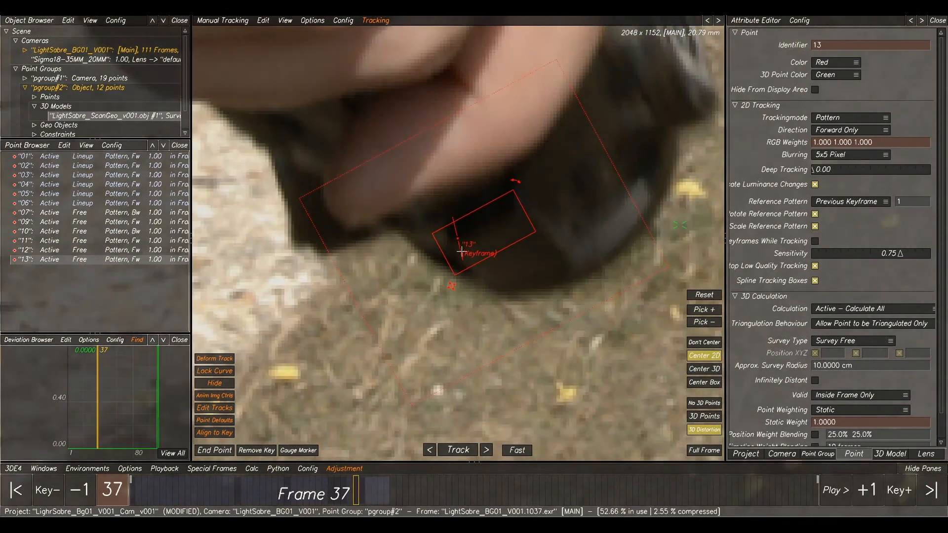
{"action": "key", "text": "Right"}
{"action": "key", "text": "Left"}
{"action": "key", "text": "Right"}
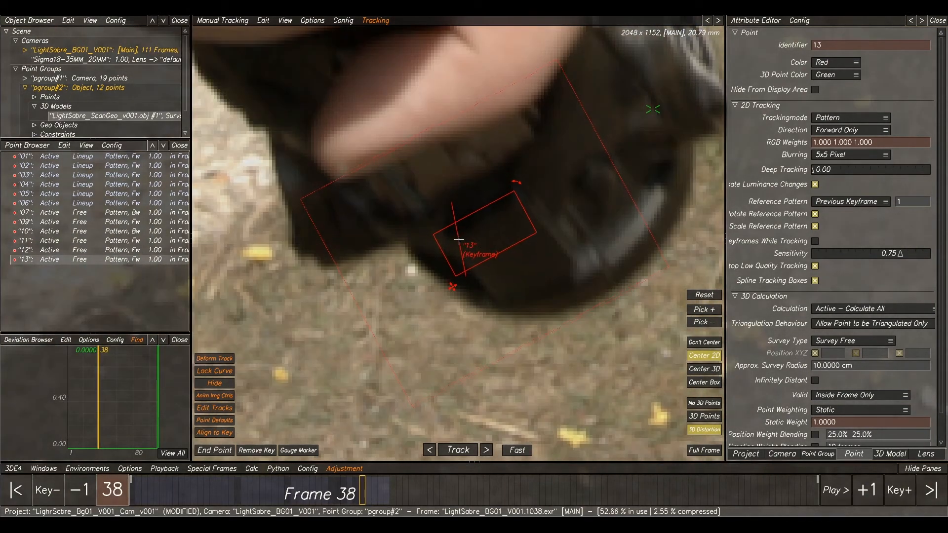
- Move point 13 back onto the dark detail as a keyframe at frame 39, comparing it with frame 38
{"action": "key", "text": "Right"}
{"action": "middle_click_drag", "start_coordinate": [527, 164], "coordinate": [518, 301]}
{"action": "right_click_drag", "start_coordinate": [519, 300], "coordinate": [497, 243]}
{"action": "left_click_drag", "start_coordinate": [496, 244], "coordinate": [484, 251], "text": "ctrl"}
{"action": "key", "text": "Left"}
{"action": "key", "text": "Right"}
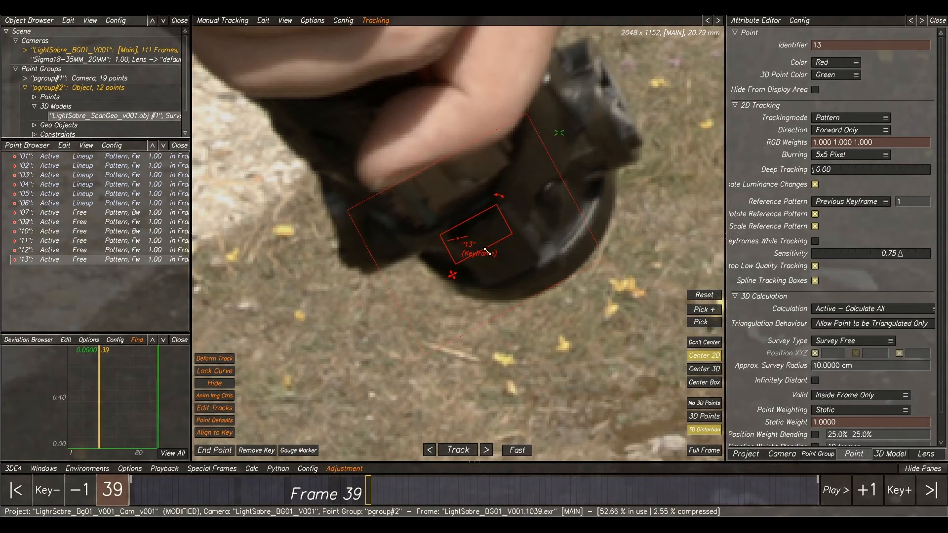
- Place point 13 manually on the dark detail as a keyframe at frame 40
{"action": "key", "text": "Right"}
{"action": "scroll", "coordinate": [383, 230], "scroll_direction": "up", "scroll_amount": 3}
{"action": "left_click", "coordinate": [379, 229], "text": "ctrl"}
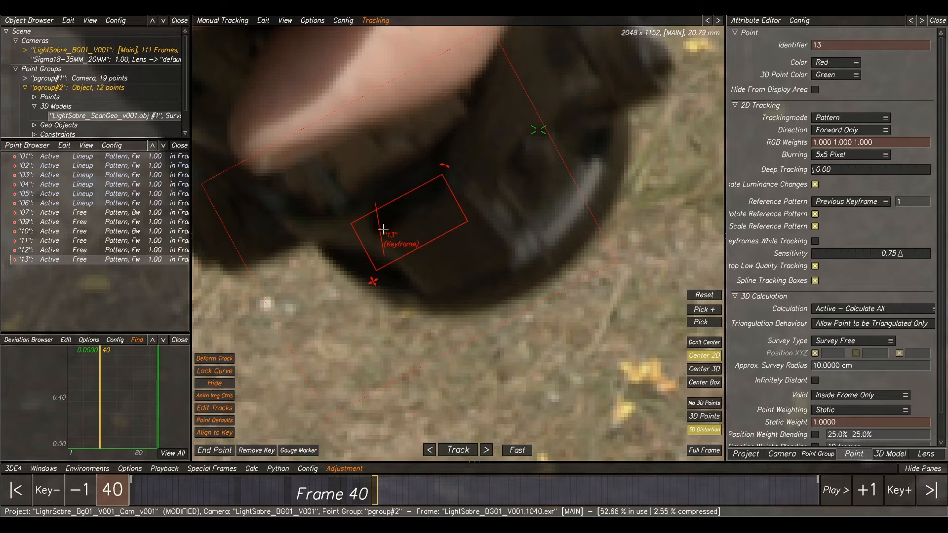
- Return to frame 38 and fine-tune point 13's position against frame 37
{"action": "key", "text": "Left"}
{"action": "key", "text": "Left"}
{"action": "key", "text": "Left"}
{"action": "key", "text": "Right"}
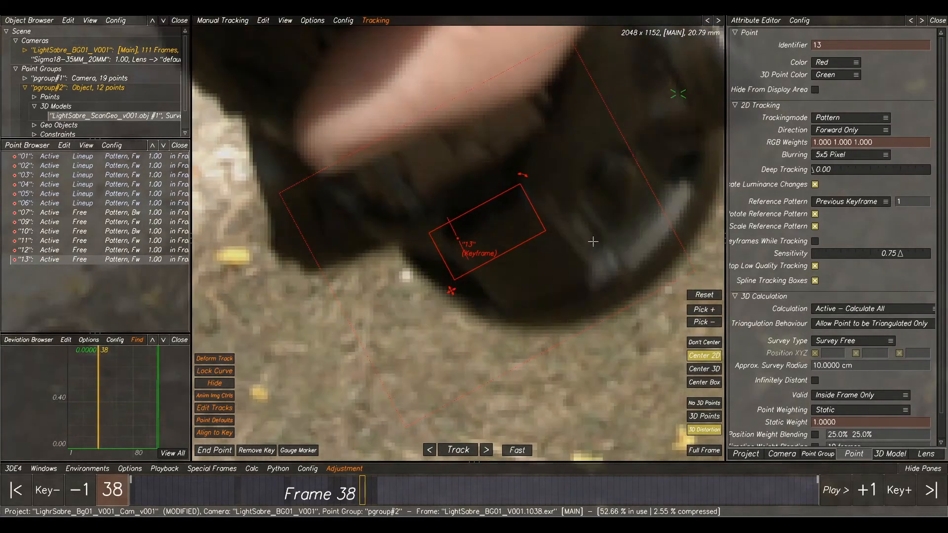
{"action": "key", "text": "Left"}
{"action": "key", "text": "Right"}
{"action": "key", "text": "Left"}
{"action": "key", "text": "Right"}
{"action": "key", "text": "Left"}
{"action": "key", "text": "Right"}
{"action": "key", "text": "Left"}
{"action": "key", "text": "Right"}
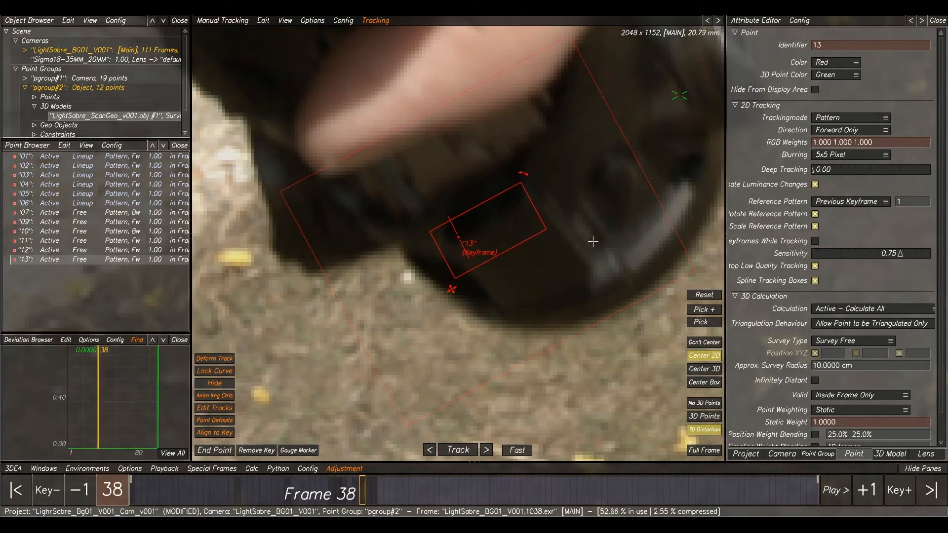
- Step back and forth through frames 36 to 39 to examine how steadily point 13 stays on the hilt detail
{"action": "key", "text": "Right"}
{"action": "key", "text": "Left"}
{"action": "key", "text": "Right"}
{"action": "key", "text": "Left"}
{"action": "key", "text": "Right"}
{"action": "key", "text": "Left"}
{"action": "key", "text": "Right"}
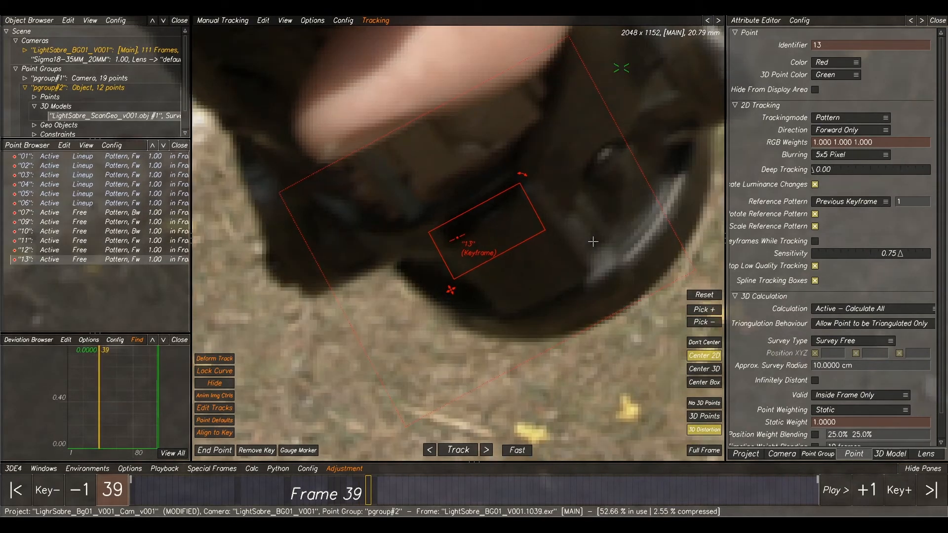
{"action": "key", "text": "Left"}
{"action": "key", "text": "Left"}
{"action": "scroll", "coordinate": [593, 242], "scroll_direction": "down", "scroll_amount": 5}
{"action": "key", "text": "Right"}
{"action": "key", "text": "Left"}
{"action": "key", "text": "Left"}
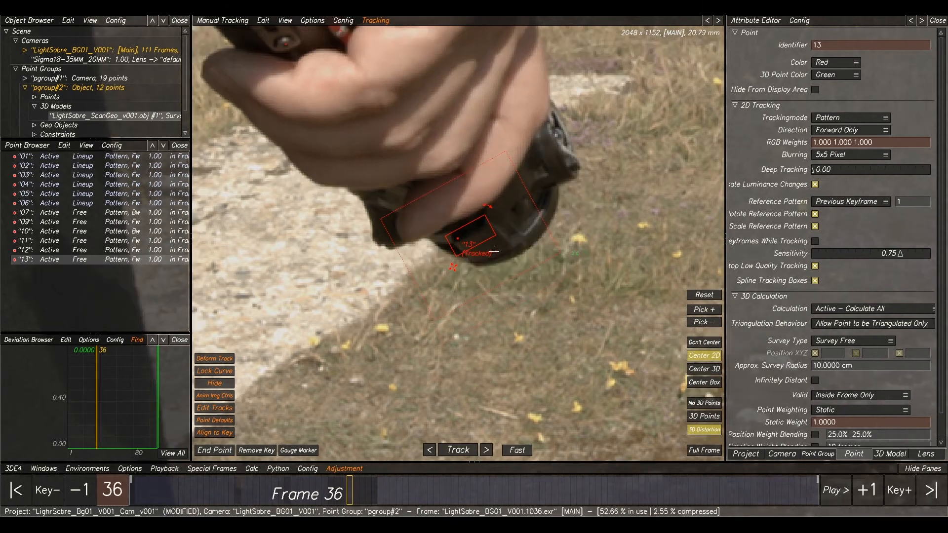
{"action": "key", "text": "Right"}
{"action": "key", "text": "Right"}
{"action": "key", "text": "Right"}
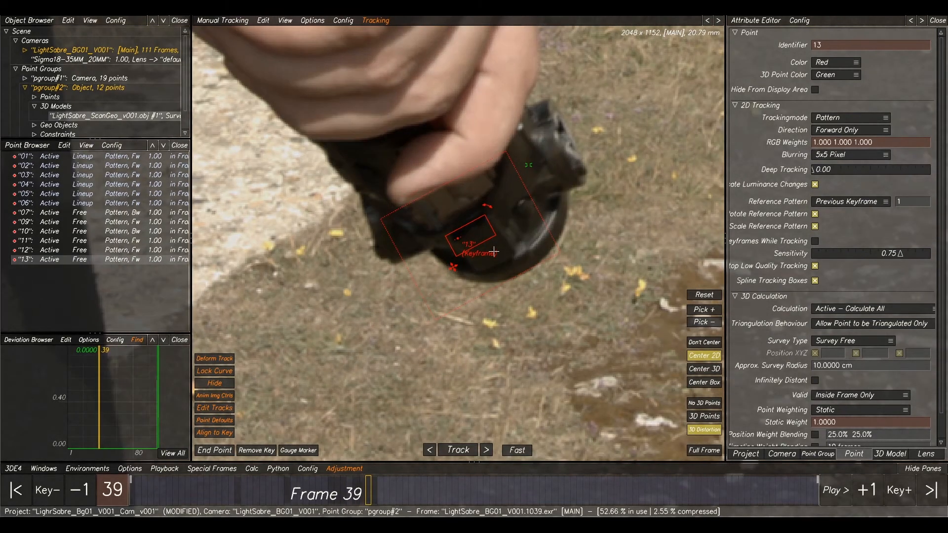
- Nudge point 13's keyframe at frame 39 to match frame 38, and advance to frame 40
{"action": "key", "text": "Left"}
{"action": "key", "text": "Right"}
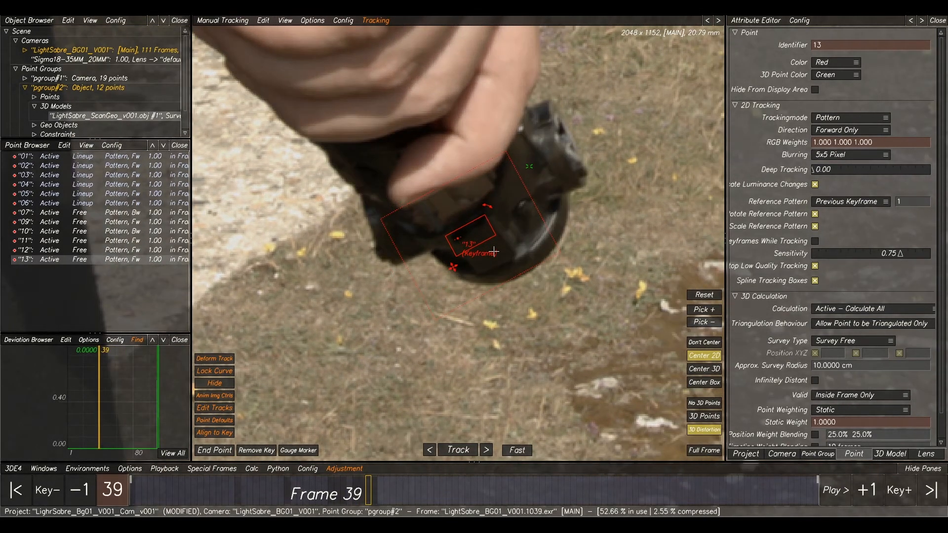
{"action": "scroll", "coordinate": [493, 252], "scroll_direction": "up", "scroll_amount": 3}
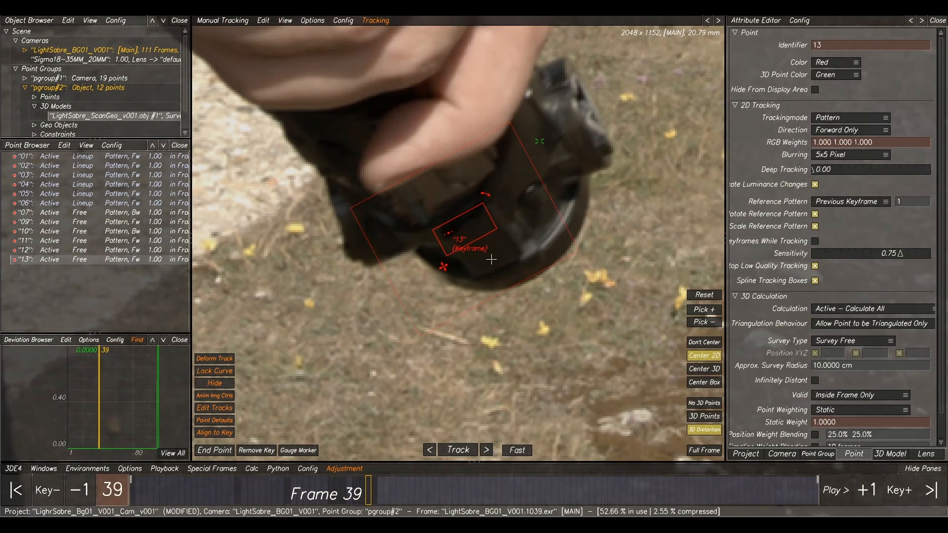
{"action": "key", "text": "Left"}
{"action": "key", "text": "Right"}
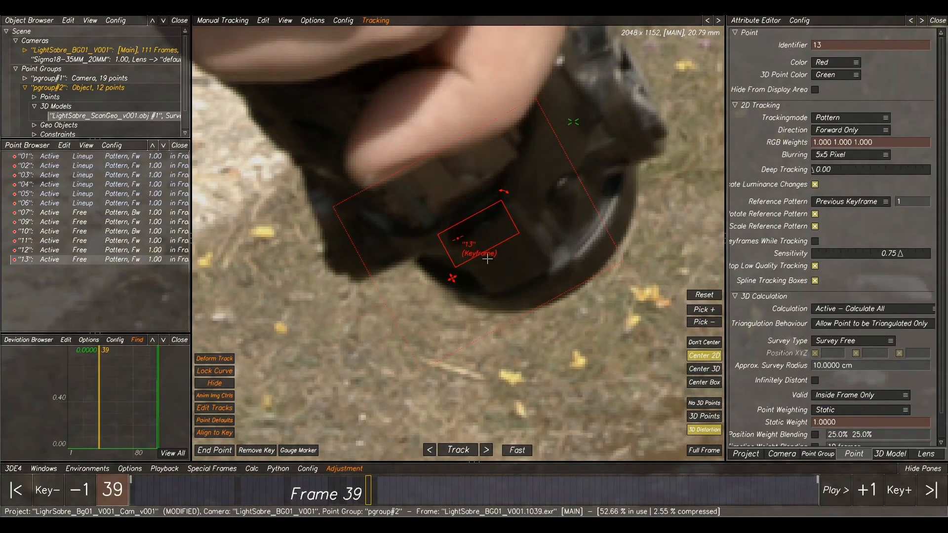
{"action": "left_click_drag", "start_coordinate": [487, 257], "coordinate": [488, 259]}
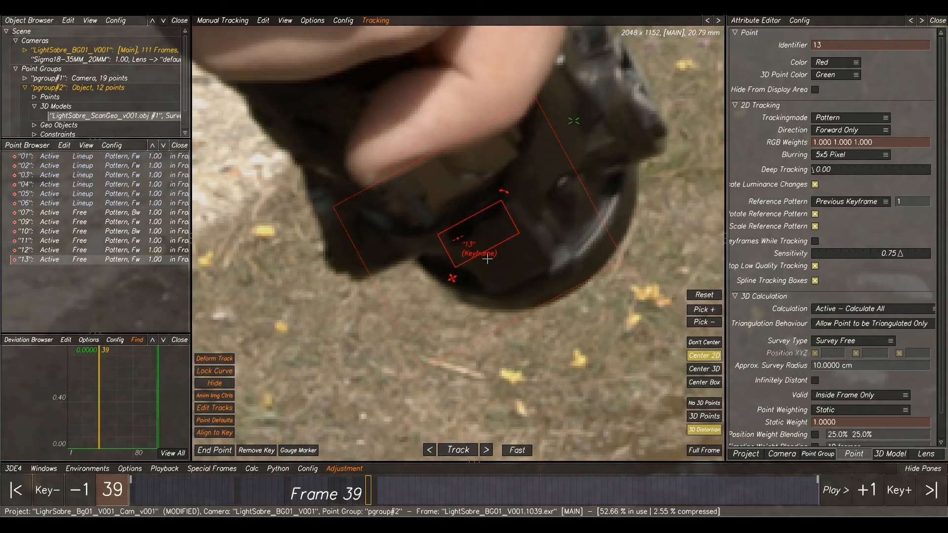
{"action": "key", "text": "Left"}
{"action": "key", "text": "Right"}
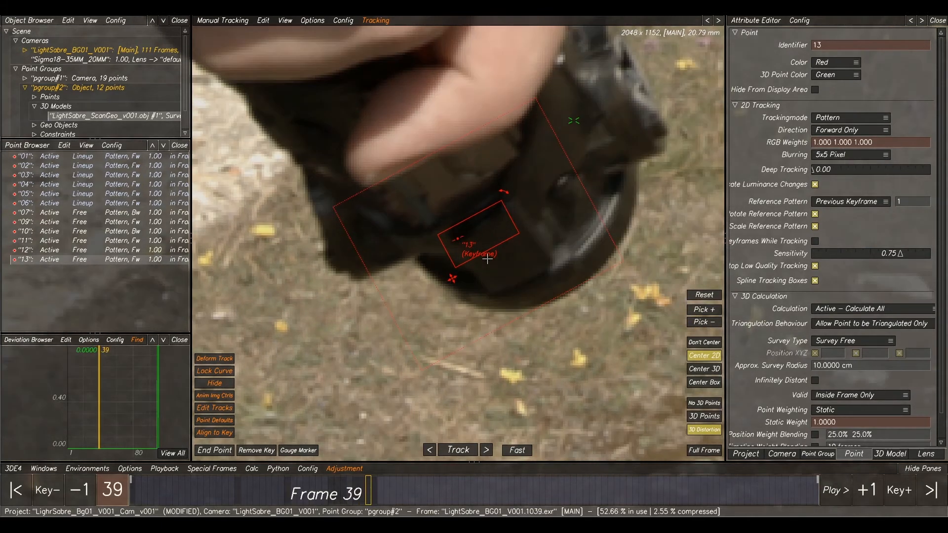
{"action": "key", "text": "Right"}
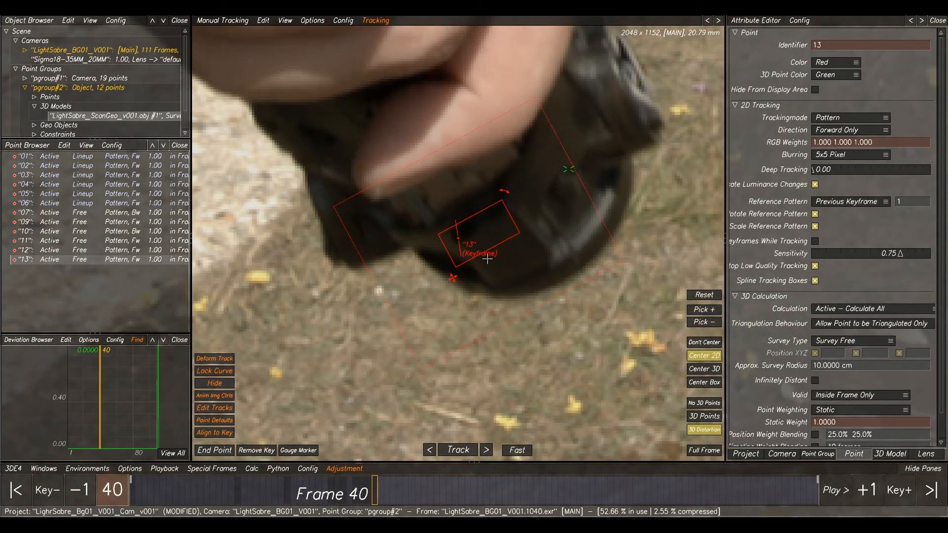
- Place point 13 manually as a keyframe at frame 41 and compare its position against frames 40 and 42
{"action": "key", "text": "Right"}
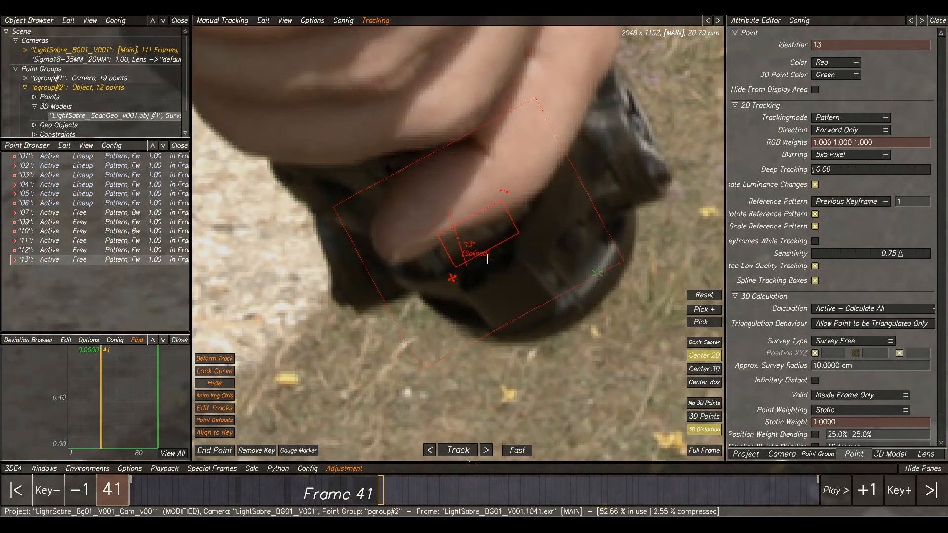
{"action": "left_click", "coordinate": [466, 288]}
{"action": "key", "text": "Left"}
{"action": "key", "text": "Right"}
{"action": "key", "text": "Right"}
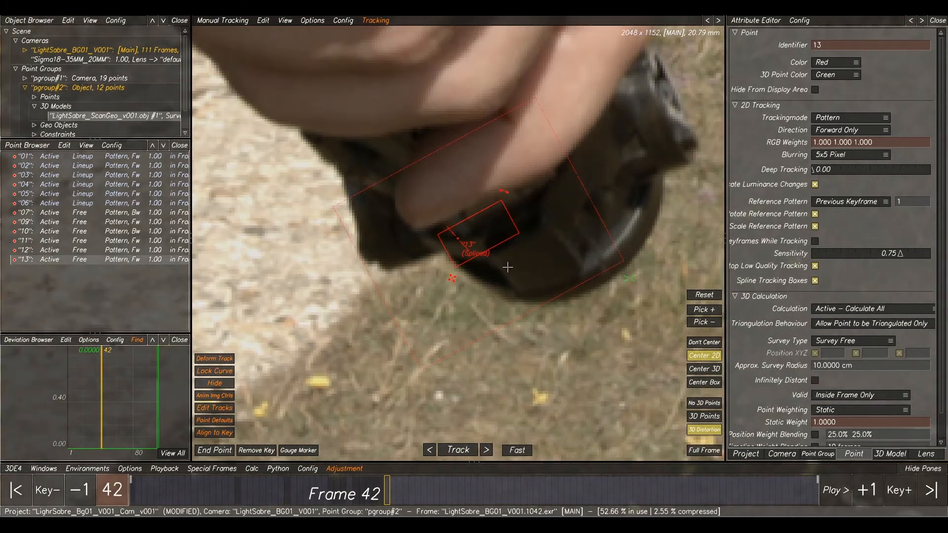
{"action": "key", "text": "Left"}
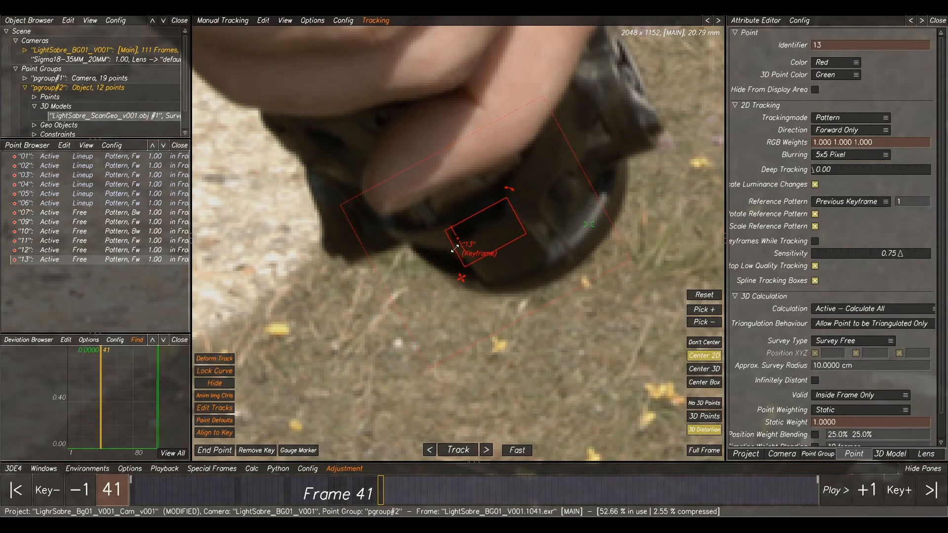
- Track point 13 forward from frame 41, scrub back through the tracked frames to check it, and deselect the point
{"action": "left_click", "coordinate": [458, 450]}
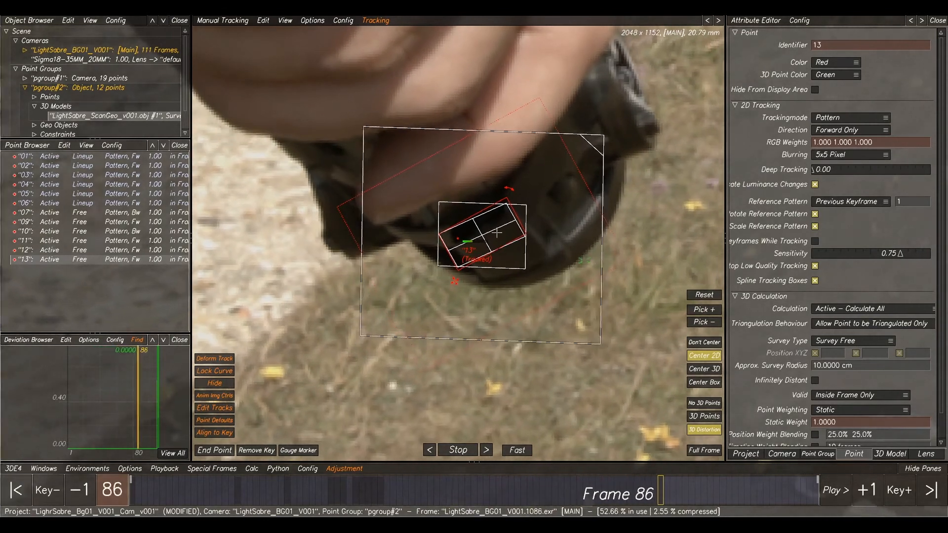
{"action": "left_click_drag", "start_coordinate": [398, 492], "coordinate": [412, 472]}
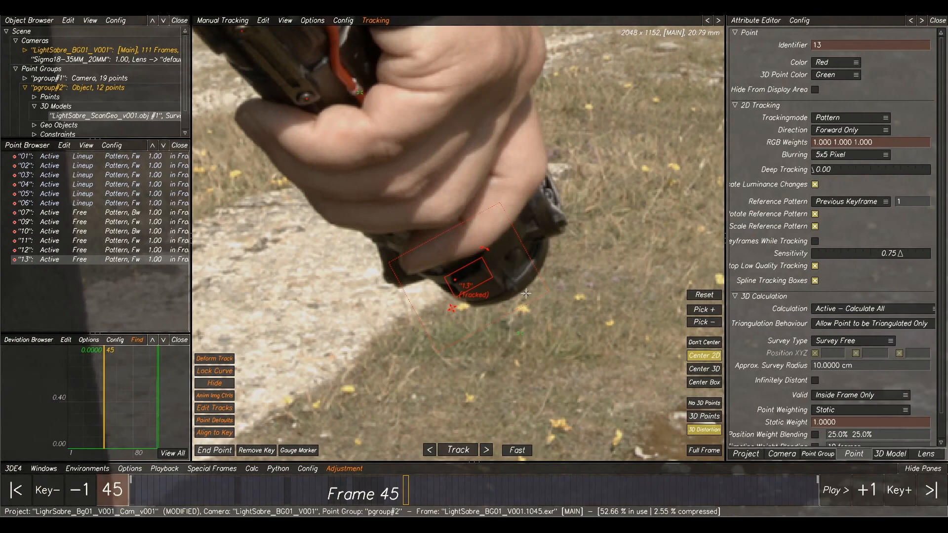
{"action": "left_click", "coordinate": [526, 293]}
- Add point 14 on the dark edge detail of the hilt's end at frame 111 and tighten its pattern and search boxes
{"action": "left_click_drag", "start_coordinate": [318, 492], "coordinate": [836, 499]}
{"action": "scroll", "coordinate": [506, 249], "scroll_direction": "up", "scroll_amount": 2}
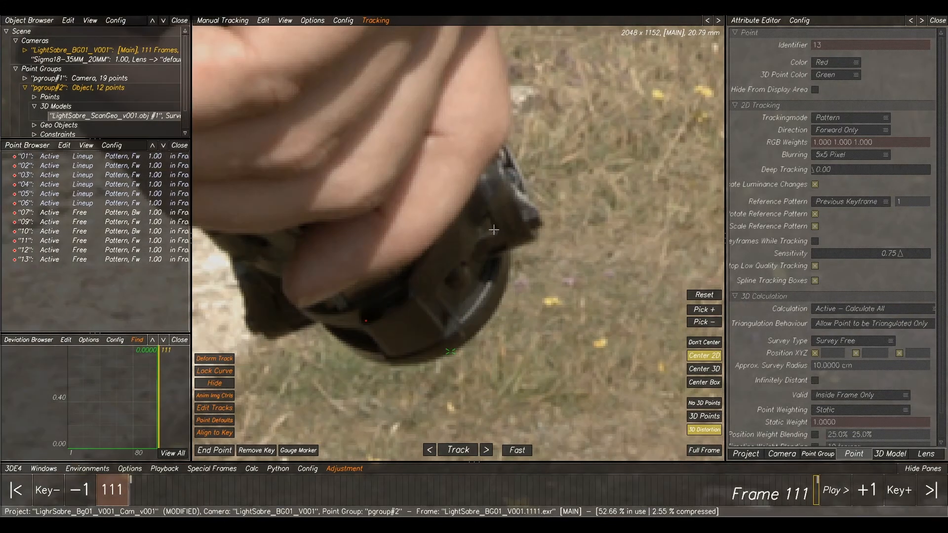
{"action": "left_click", "coordinate": [495, 231], "text": "ctrl"}
{"action": "left_click_drag", "start_coordinate": [406, 199], "coordinate": [436, 213]}
{"action": "left_click_drag", "start_coordinate": [512, 277], "coordinate": [480, 255]}
{"action": "left_click_drag", "start_coordinate": [478, 211], "coordinate": [477, 216]}
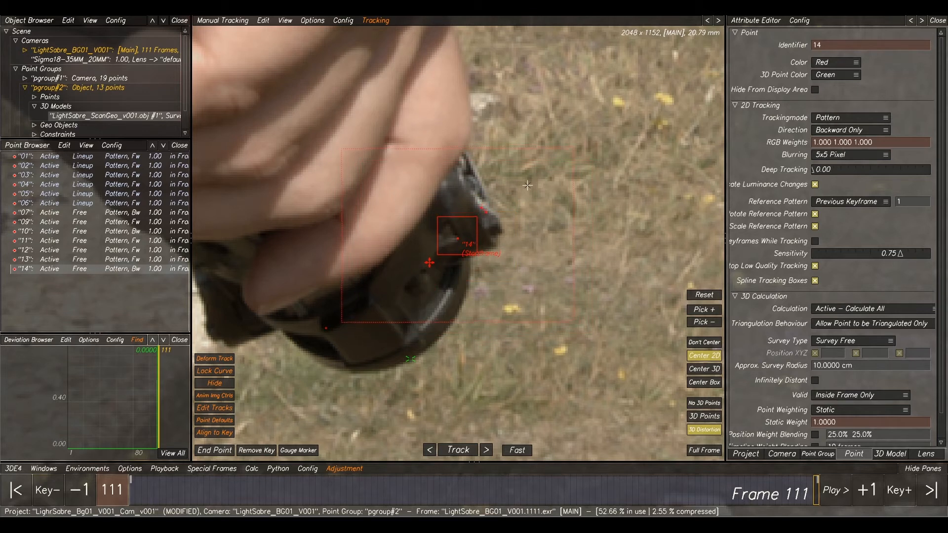
{"action": "left_click_drag", "start_coordinate": [572, 153], "coordinate": [560, 159]}
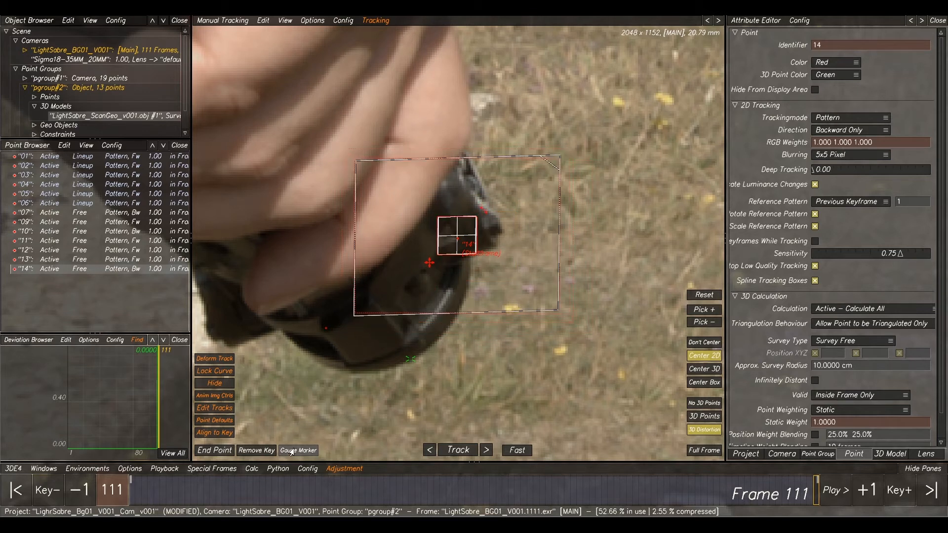
- Track point 14 backward from frame 111 and step through the motion-blurred frames around 38 to 41 to check it
{"action": "left_click", "coordinate": [456, 450]}
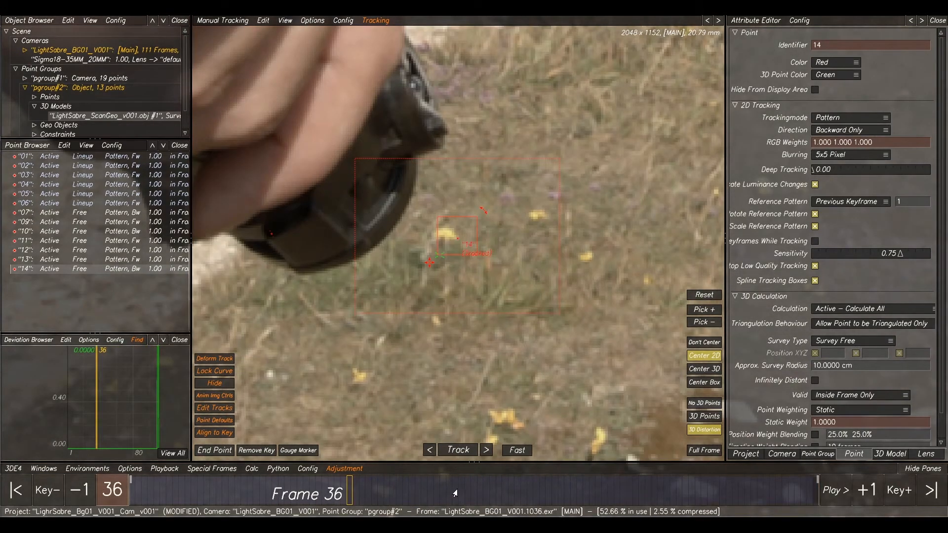
{"action": "left_click_drag", "start_coordinate": [357, 490], "coordinate": [379, 484]}
{"action": "key", "text": "Left"}
{"action": "key", "text": "Right"}
{"action": "key", "text": "Left"}
{"action": "key", "text": "Left"}
{"action": "key", "text": "Left"}
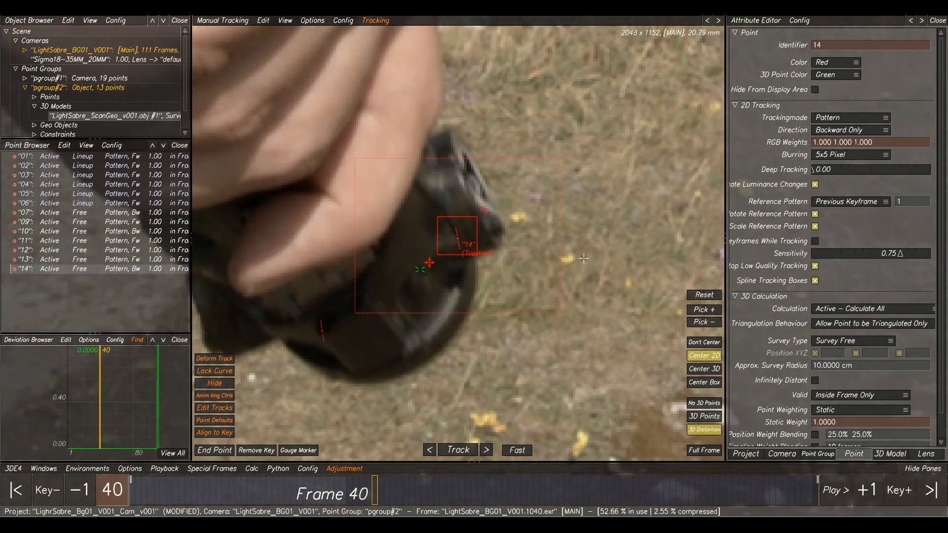
{"action": "key", "text": "Right"}
{"action": "key", "text": "Left"}
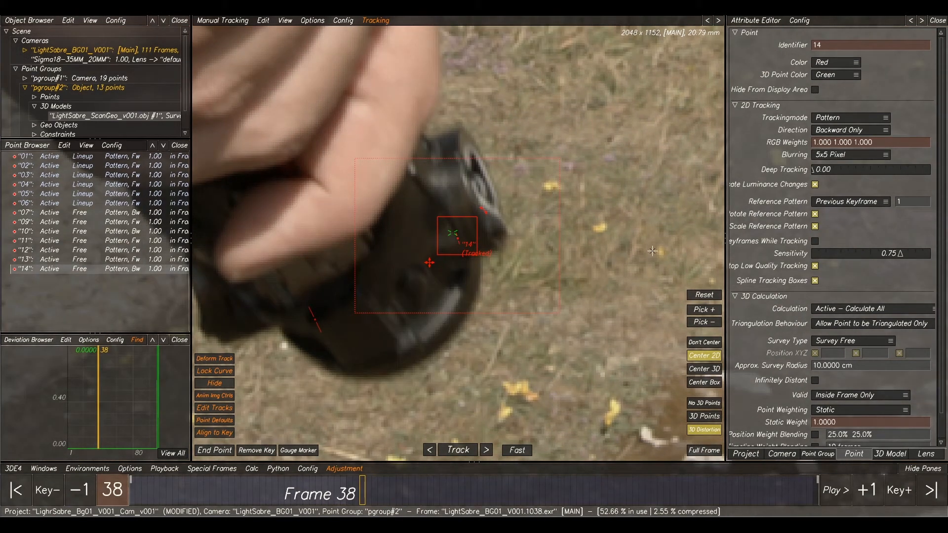
- Compare point 14 across frames 37 to 39 and place it manually on the hilt detail as a keyframe at frame 37
{"action": "key", "text": "Left"}
{"action": "key", "text": "Right"}
{"action": "key", "text": "Right"}
{"action": "key", "text": "Left"}
{"action": "key", "text": "Left"}
{"action": "key", "text": "Right"}
{"action": "key", "text": "Right"}
{"action": "key", "text": "Left"}
{"action": "key", "text": "Left"}
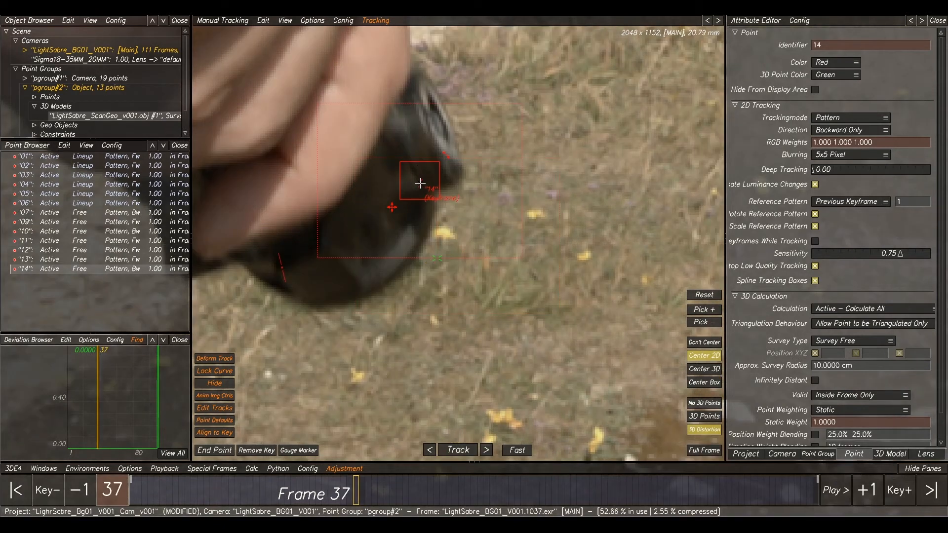
{"action": "key", "text": "Right"}
{"action": "key", "text": "Left"}
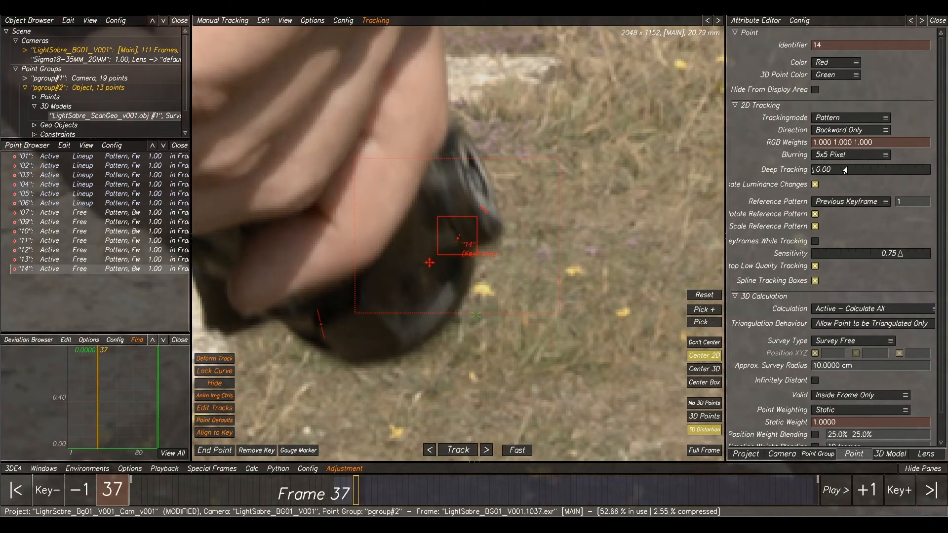
- Fine-tune point 14's manual keyframe at frame 38 against frames 37 and 39
{"action": "key", "text": "Right"}
{"action": "key", "text": "Right"}
{"action": "key", "text": "Left"}
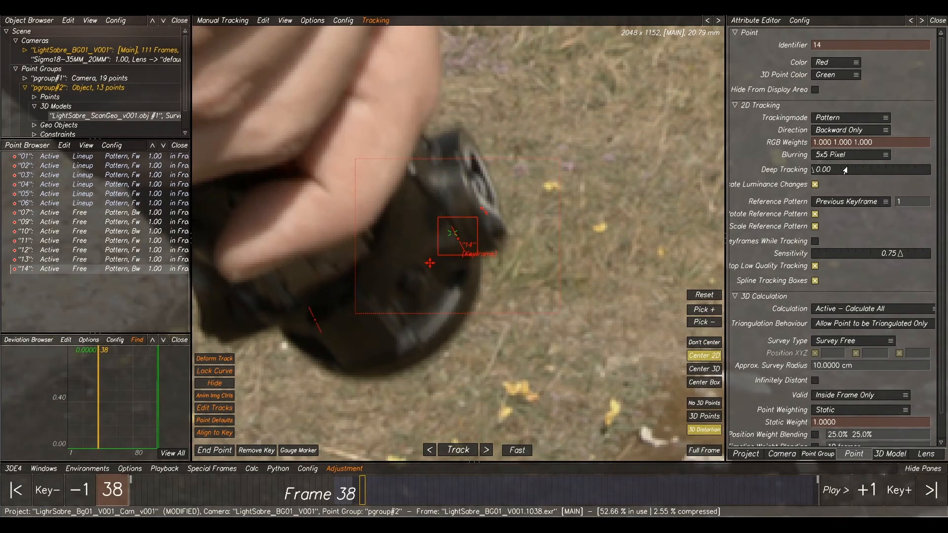
{"action": "key", "text": "Right"}
{"action": "key", "text": "Left"}
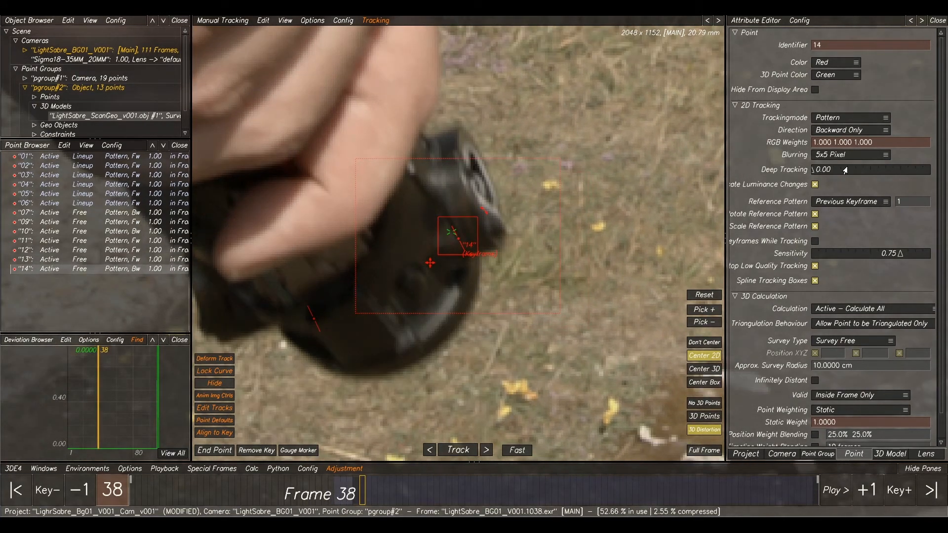
{"action": "key", "text": "Left"}
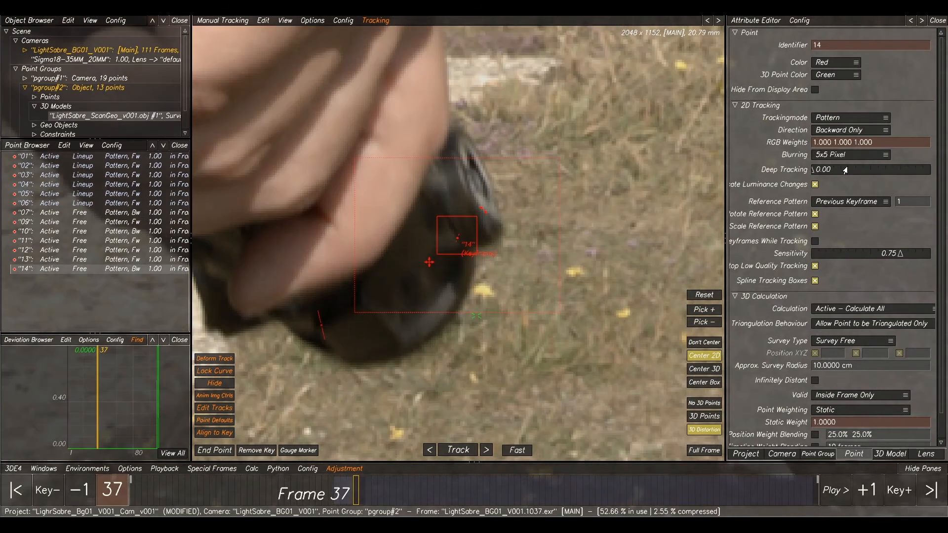
- Place point 14 manually on the hilt detail as keyframes at frames 36 and 35
{"action": "key", "text": "Left"}
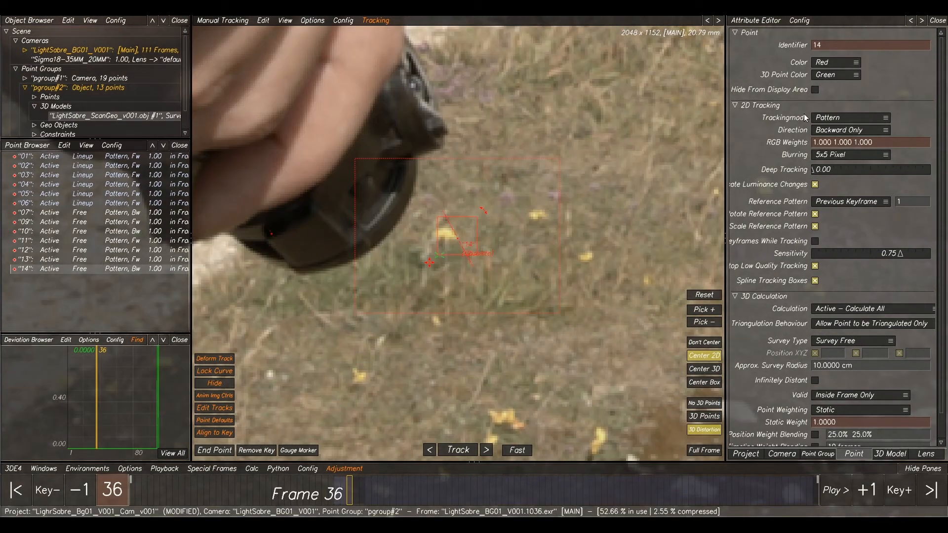
{"action": "left_click", "coordinate": [401, 140], "text": "ctrl"}
{"action": "key", "text": "Right"}
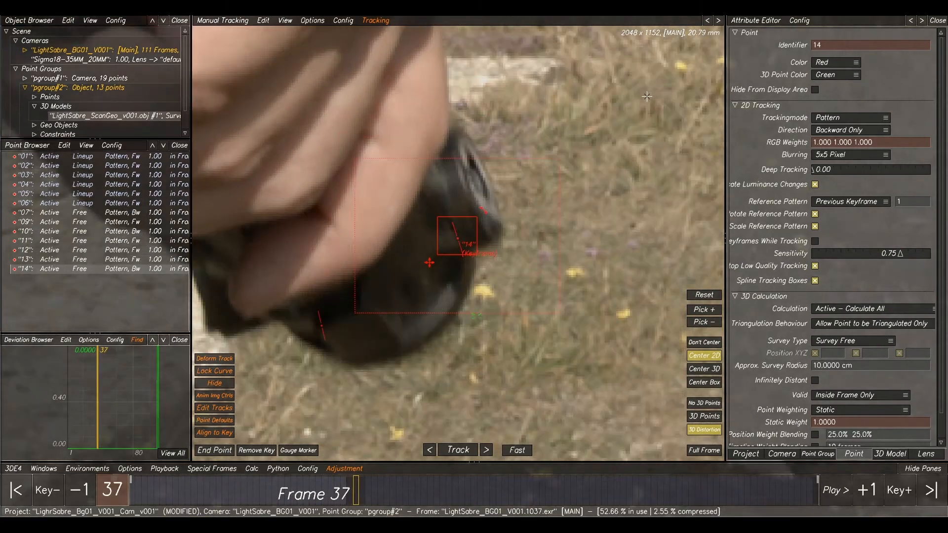
{"action": "key", "text": "Left"}
{"action": "key", "text": "Left"}
{"action": "key", "text": "Right"}
{"action": "key", "text": "Left"}
{"action": "left_click_drag", "start_coordinate": [460, 251], "coordinate": [473, 250]}
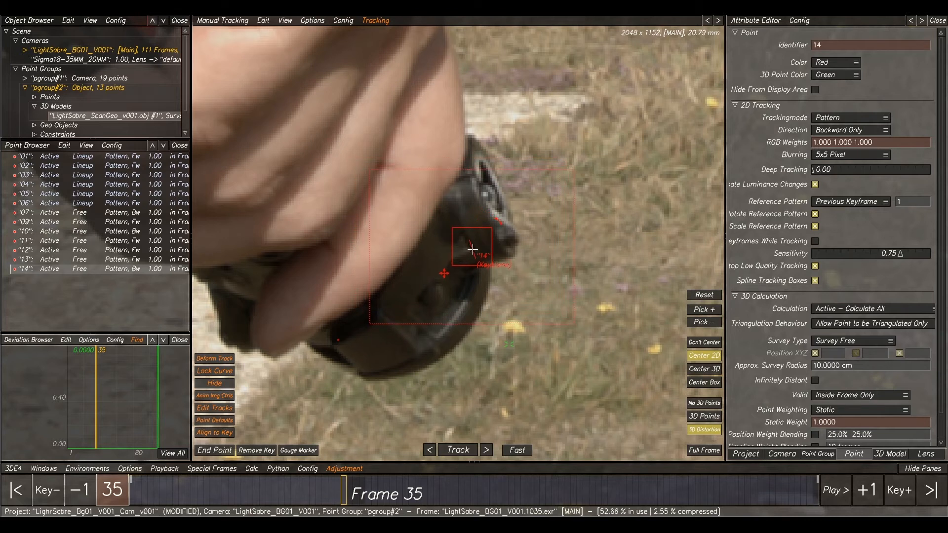
- Step back and forth through frames 35 to 40 to examine how steadily point 14 stays on the hilt detail
{"action": "key", "text": "Right"}
{"action": "key", "text": "Right"}
{"action": "key", "text": "Right"}
{"action": "key", "text": "Right"}
{"action": "key", "text": "Right"}
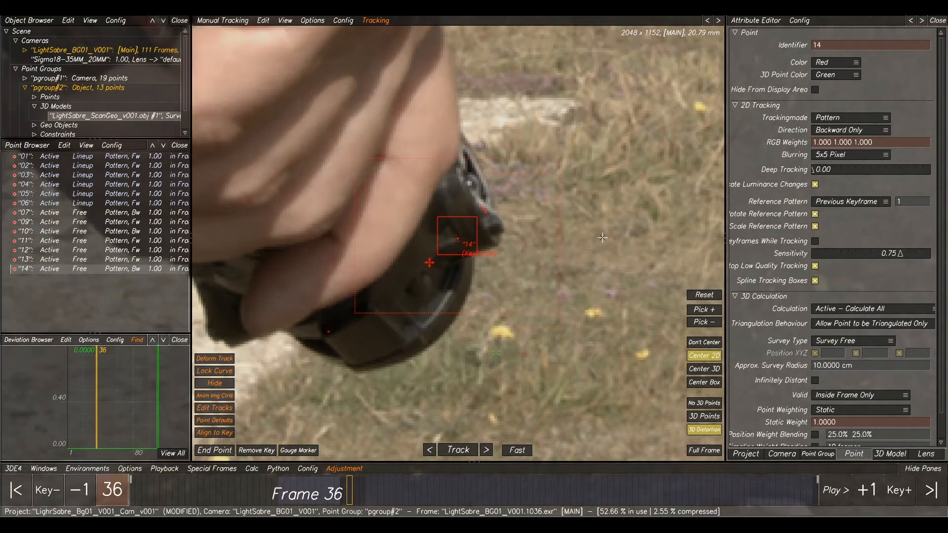
{"action": "key", "text": "Left"}
{"action": "key", "text": "Right"}
{"action": "key", "text": "Right"}
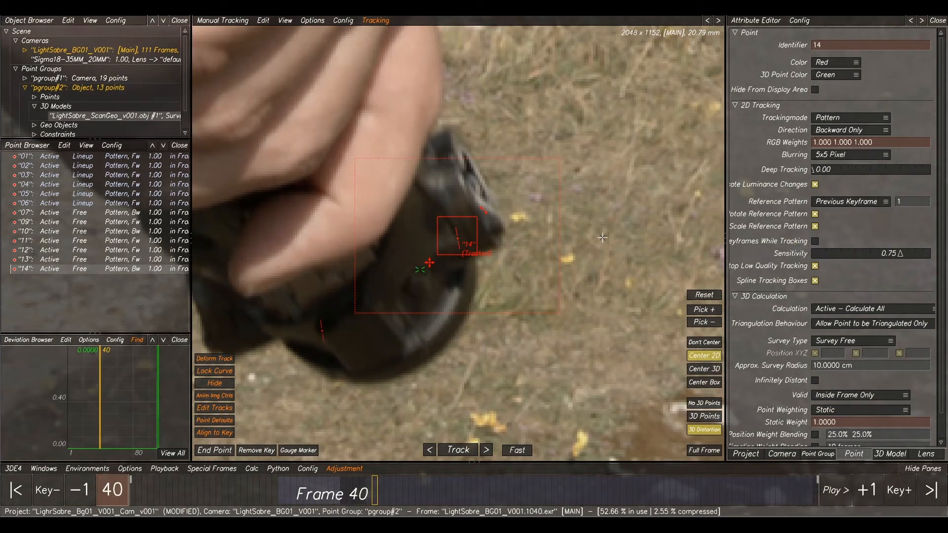
{"action": "key", "text": "Left"}
{"action": "key", "text": "Left"}
{"action": "key", "text": "Right"}
{"action": "key", "text": "Left"}
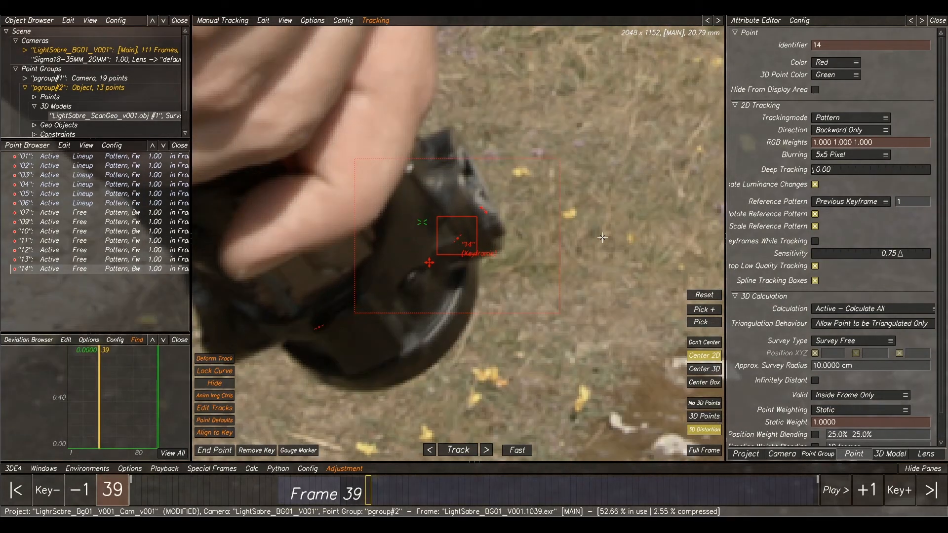
{"action": "key", "text": "Right"}
{"action": "key", "text": "Left"}
{"action": "key", "text": "Left"}
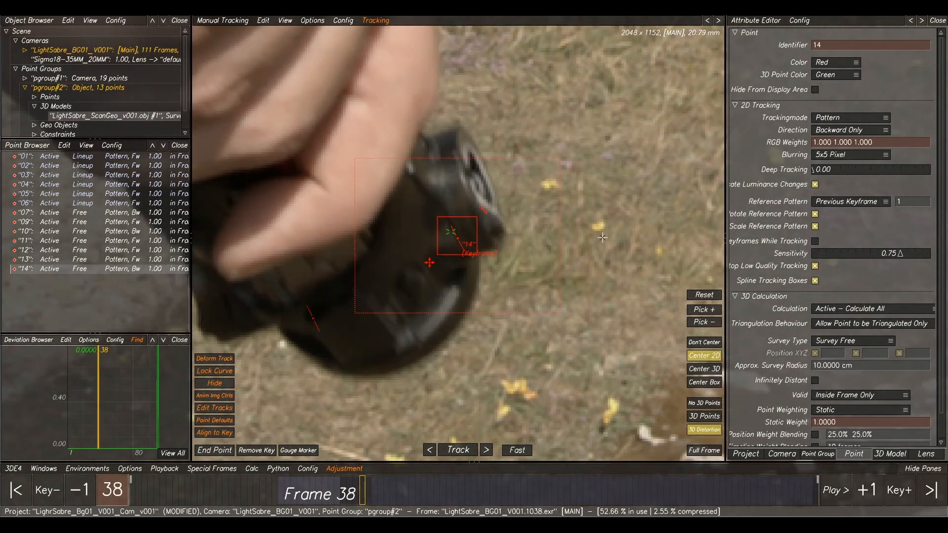
{"action": "key", "text": "Right"}
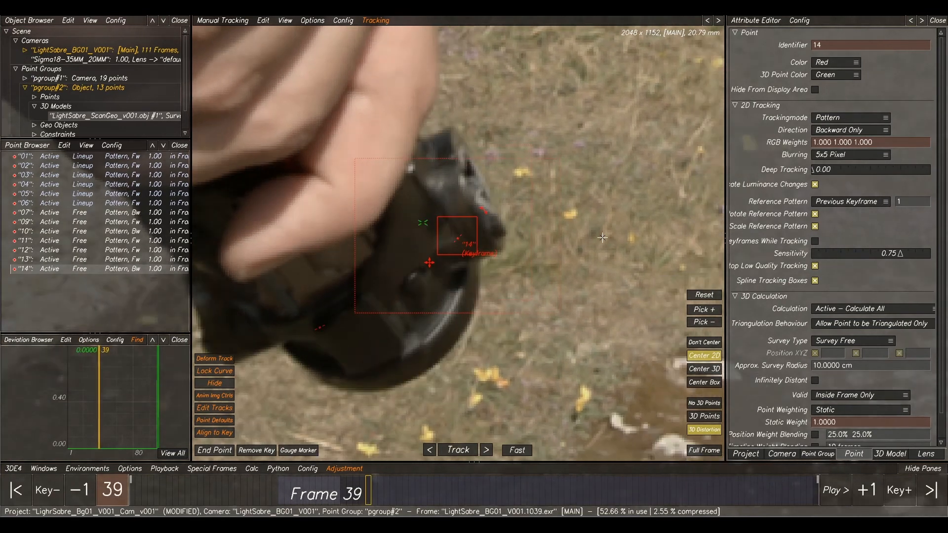
{"action": "key", "text": "Left"}
{"action": "key", "text": "Left"}
{"action": "key", "text": "Right"}
{"action": "key", "text": "Left"}
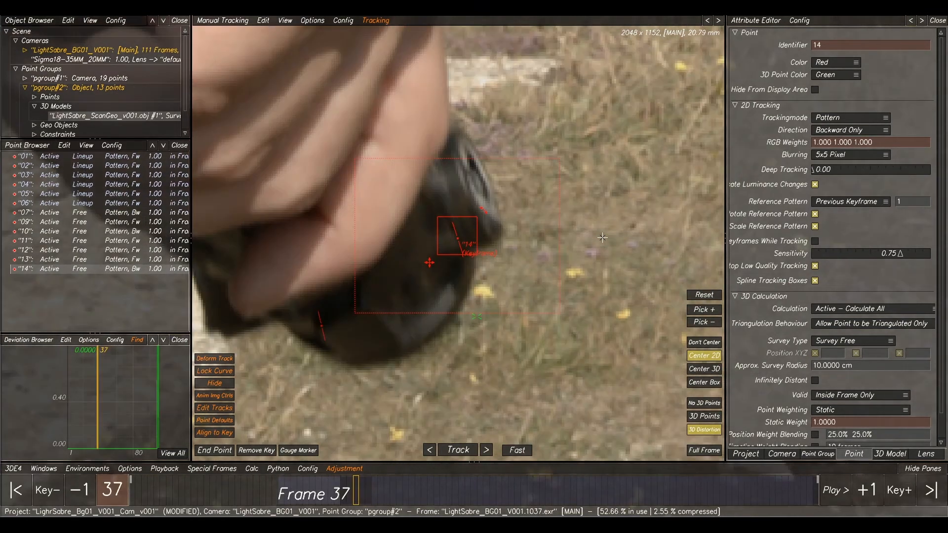
{"action": "key", "text": "Right"}
{"action": "key", "text": "Left"}
{"action": "key", "text": "Left"}
{"action": "key", "text": "Left"}
{"action": "key", "text": "Left"}
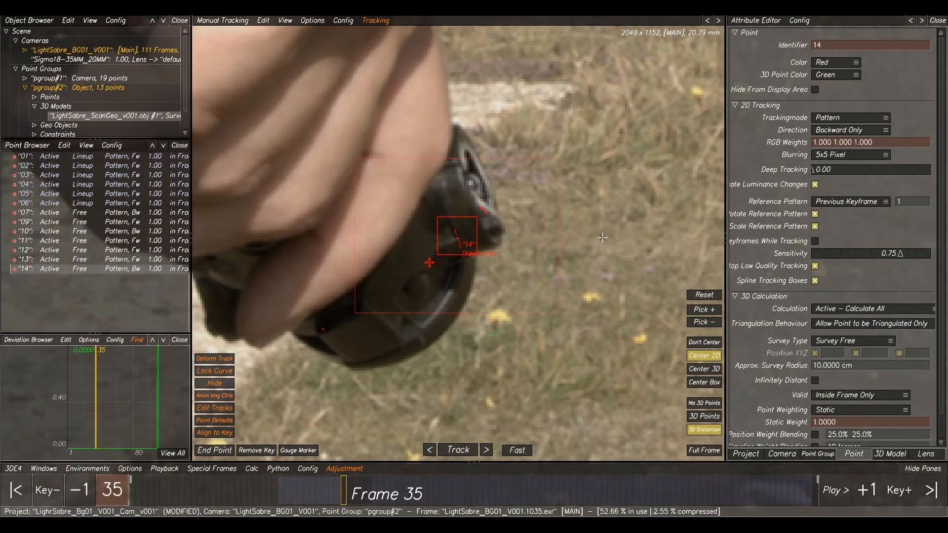
- Widen point 14's pattern box slightly at frame 35 and track the point backward to frame 1
{"action": "key", "text": "Right"}
{"action": "left_click_drag", "start_coordinate": [437, 218], "coordinate": [433, 217]}
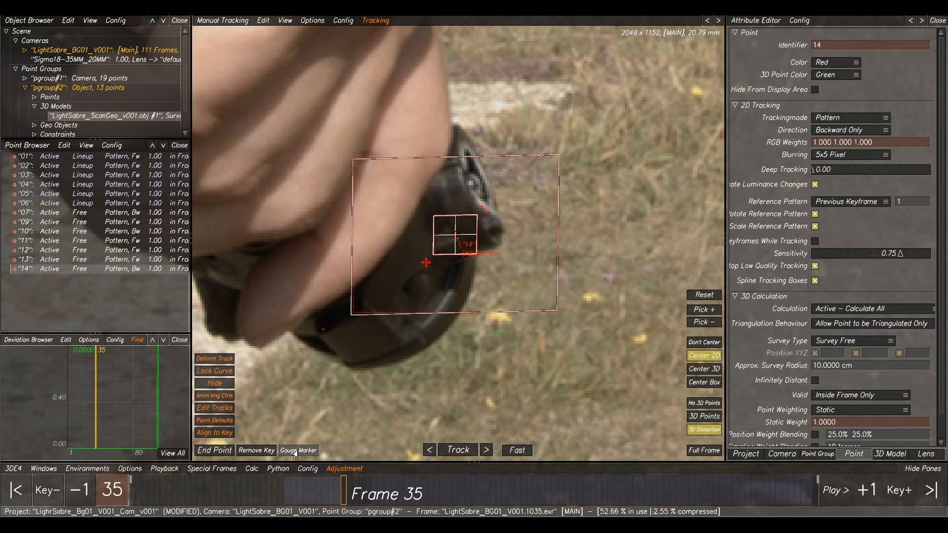
{"action": "left_click", "coordinate": [457, 449]}
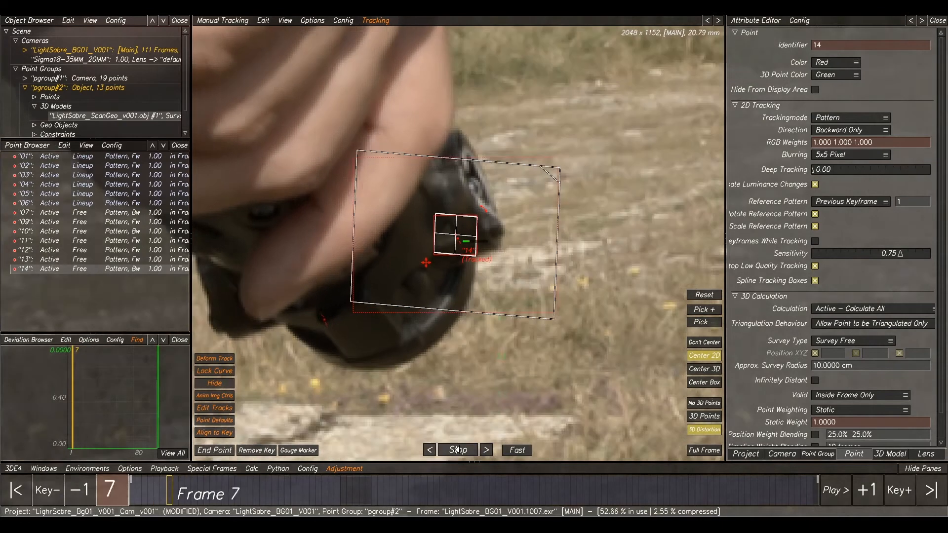
- Scrub through the shot to review the hilt and its tracked points, deselect point 14, and stop at frame 18
{"action": "scroll", "coordinate": [347, 333], "scroll_direction": "down", "scroll_amount": 5}
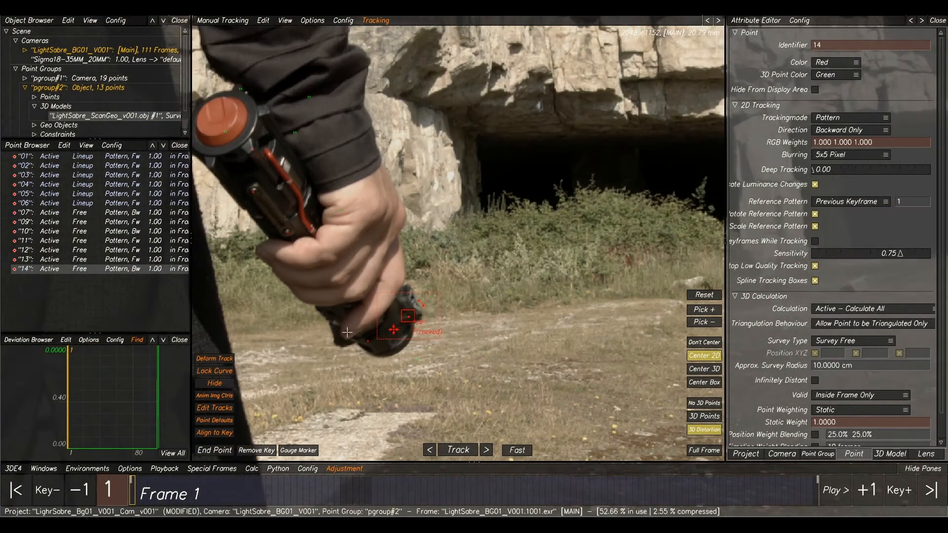
{"action": "middle_click_drag", "start_coordinate": [412, 289], "coordinate": [513, 312]}
{"action": "left_click_drag", "start_coordinate": [336, 488], "coordinate": [458, 492]}
{"action": "left_click", "coordinate": [397, 215]}
{"action": "left_click_drag", "start_coordinate": [321, 494], "coordinate": [241, 491]}
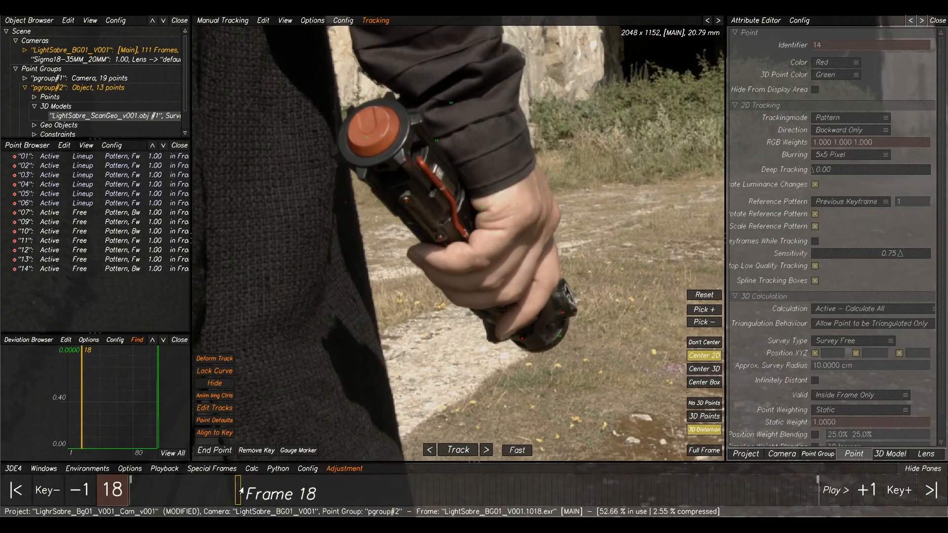
- Bring up the image controls for the orange button end at frame 18 and set contrast to 0.3155 and gamma to 0.9699
{"action": "scroll", "coordinate": [438, 282], "scroll_direction": "up", "scroll_amount": 5}
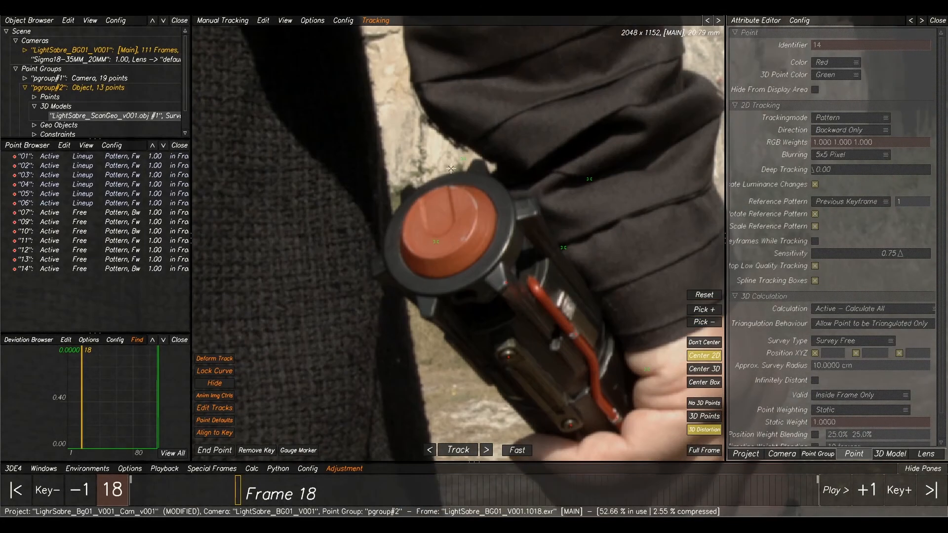
{"action": "mouse_move", "coordinate": [427, 523]}
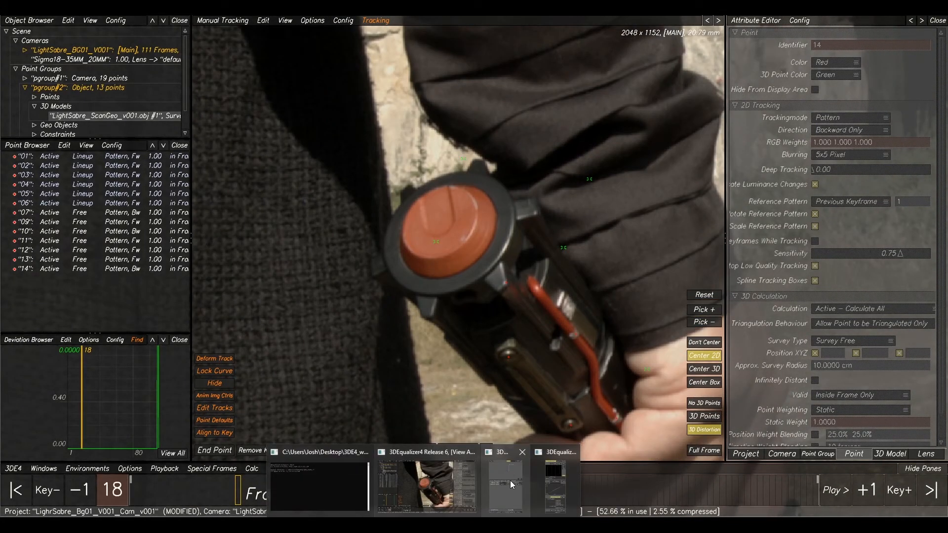
{"action": "left_click", "coordinate": [557, 486]}
{"action": "middle_click_drag", "start_coordinate": [532, 135], "coordinate": [524, 155]}
{"action": "scroll", "coordinate": [519, 201], "scroll_direction": "up", "scroll_amount": 2}
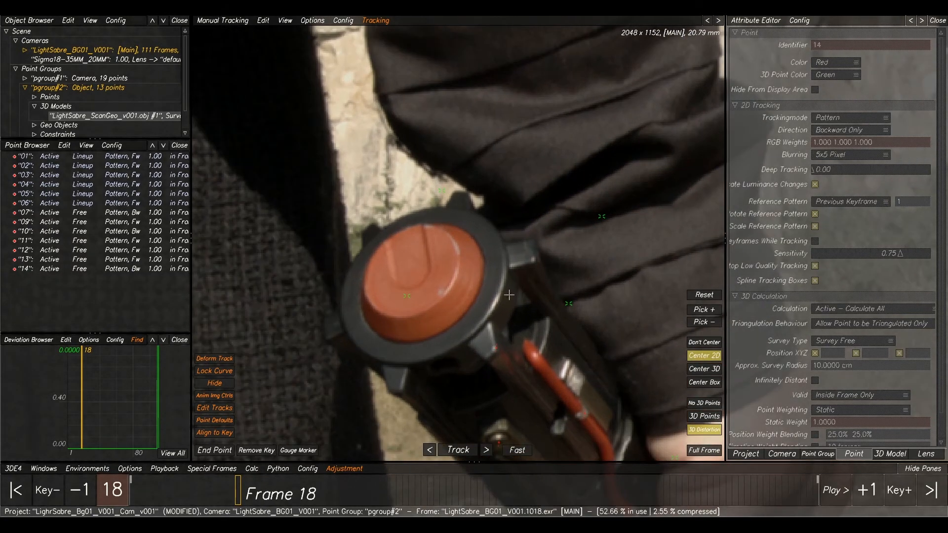
{"action": "mouse_move", "coordinate": [424, 524]}
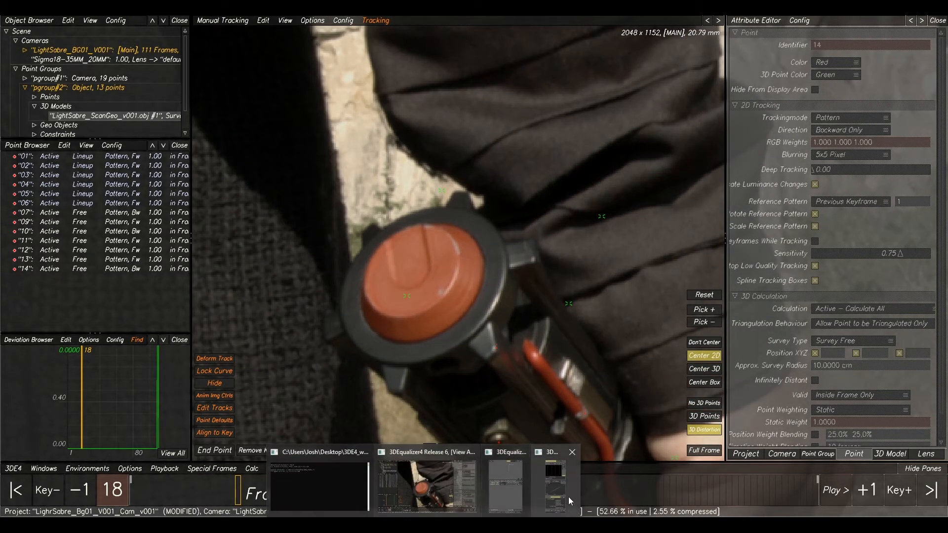
{"action": "left_click", "coordinate": [556, 476]}
{"action": "left_click_drag", "start_coordinate": [711, 465], "coordinate": [728, 470]}
{"action": "left_click_drag", "start_coordinate": [641, 405], "coordinate": [635, 404]}
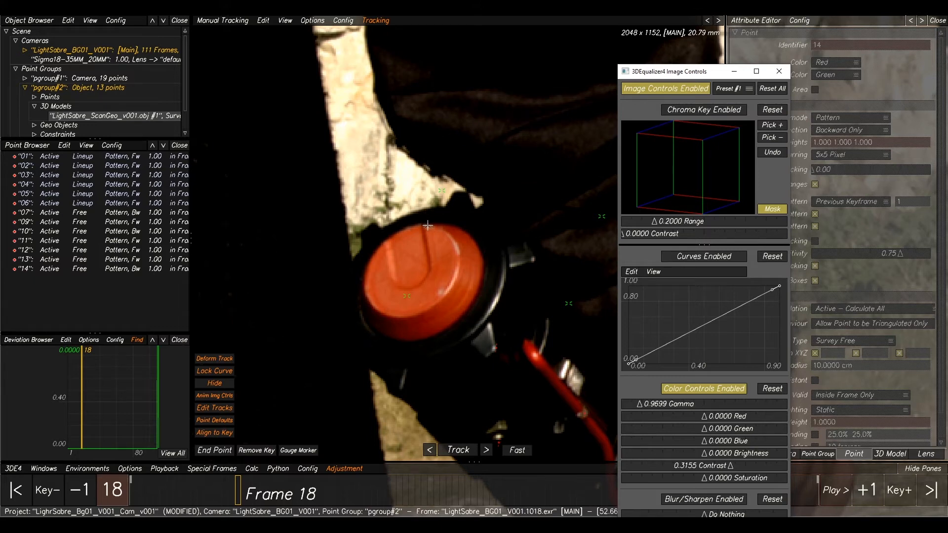
{"action": "scroll", "coordinate": [427, 226], "scroll_direction": "up", "scroll_amount": 2}
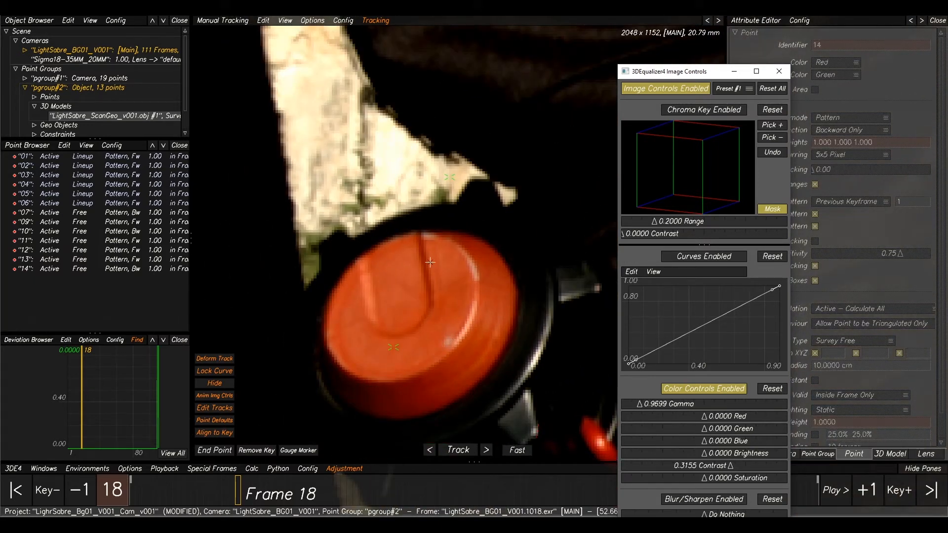
{"action": "left_click", "coordinate": [448, 341], "text": "ctrl"}
{"action": "scroll", "coordinate": [447, 328], "scroll_direction": "down", "scroll_amount": 2}
{"action": "left_click_drag", "start_coordinate": [499, 232], "coordinate": [483, 245]}
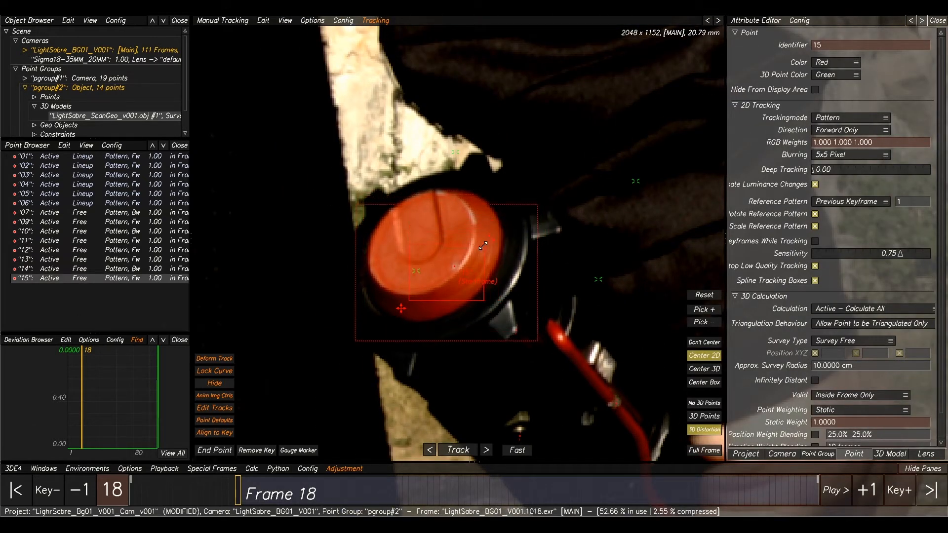
{"action": "scroll", "coordinate": [466, 292], "scroll_direction": "up", "scroll_amount": 2}
{"action": "left_click_drag", "start_coordinate": [494, 305], "coordinate": [463, 281]}
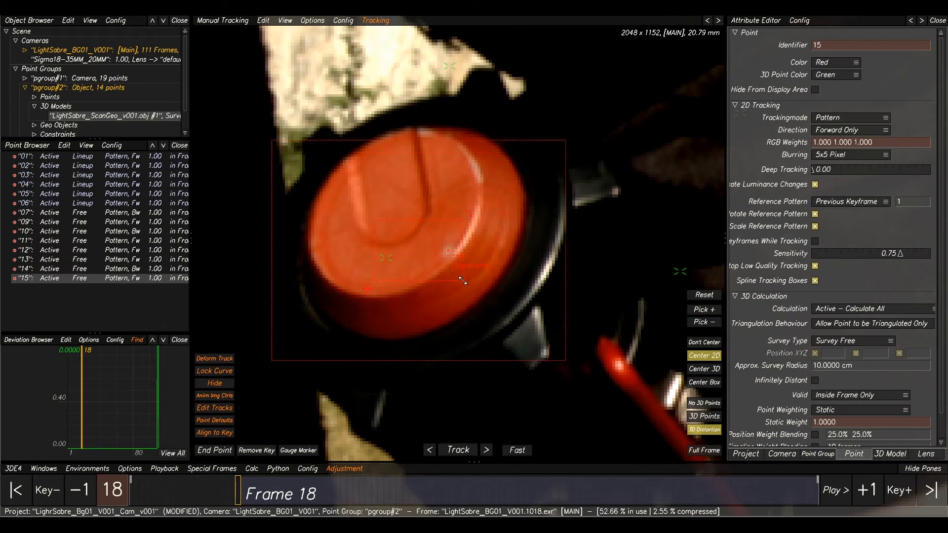
{"action": "left_click_drag", "start_coordinate": [375, 220], "coordinate": [429, 272]}
{"action": "left_click_drag", "start_coordinate": [592, 136], "coordinate": [523, 177]}
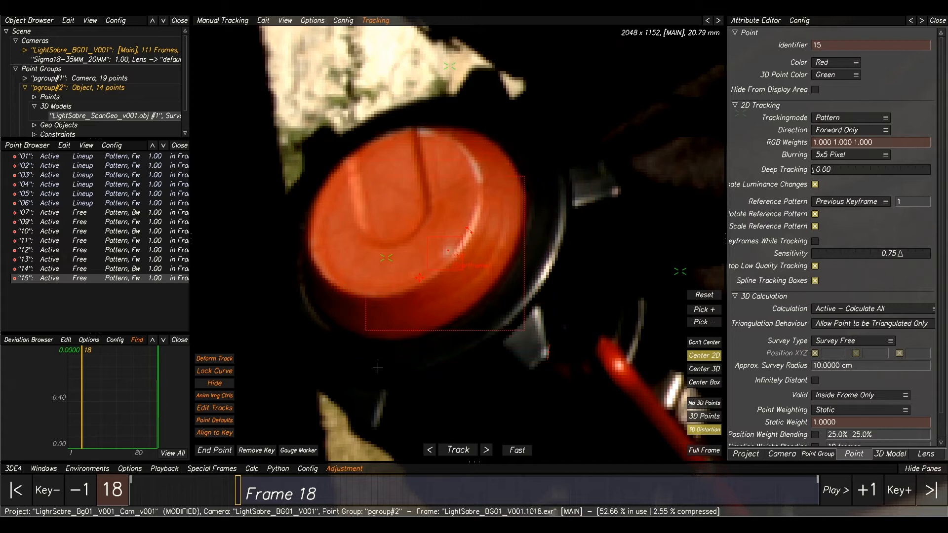
{"action": "key", "text": "Delete"}
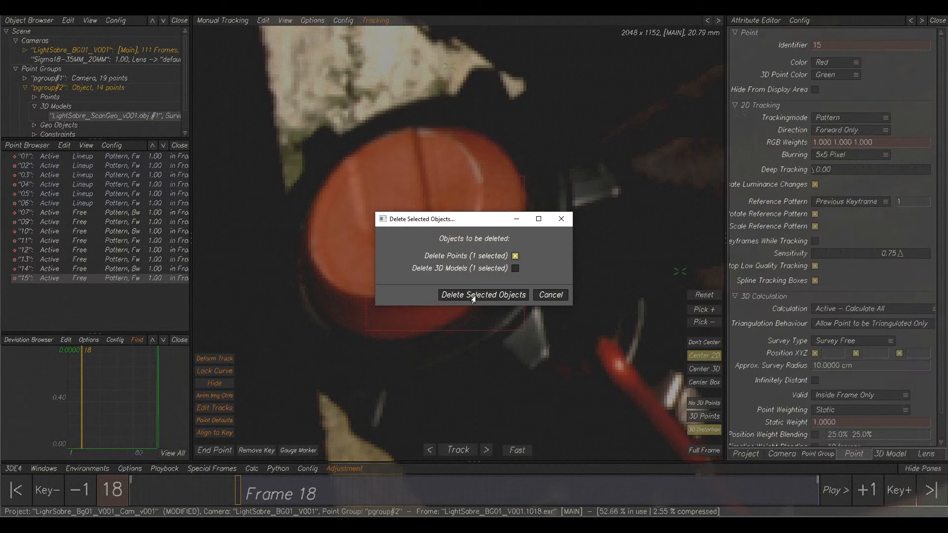
{"action": "left_click", "coordinate": [484, 292]}
- Add a point on the orange button's lower edge highlight at frame 1 and tighten its pattern and search boxes
{"action": "left_click_drag", "start_coordinate": [221, 490], "coordinate": [131, 489]}
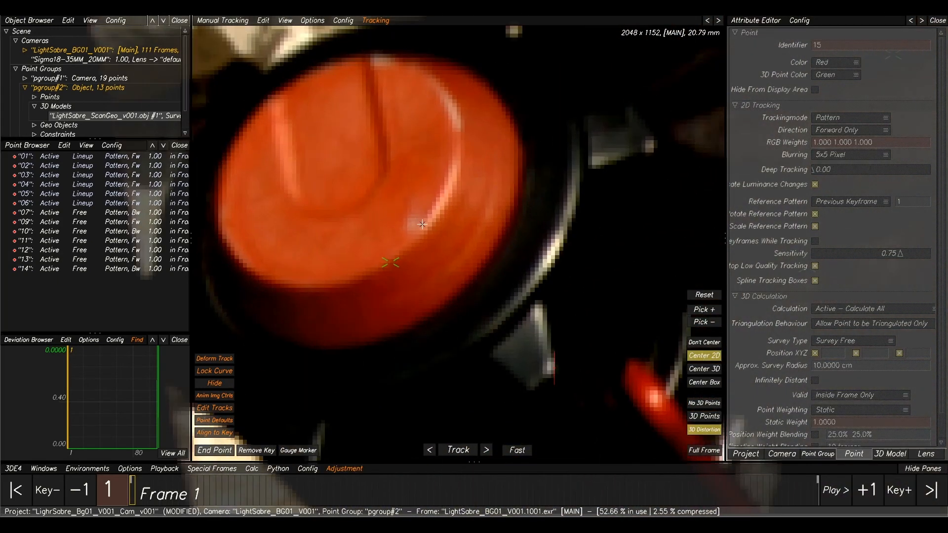
{"action": "left_click", "coordinate": [422, 224], "text": "ctrl"}
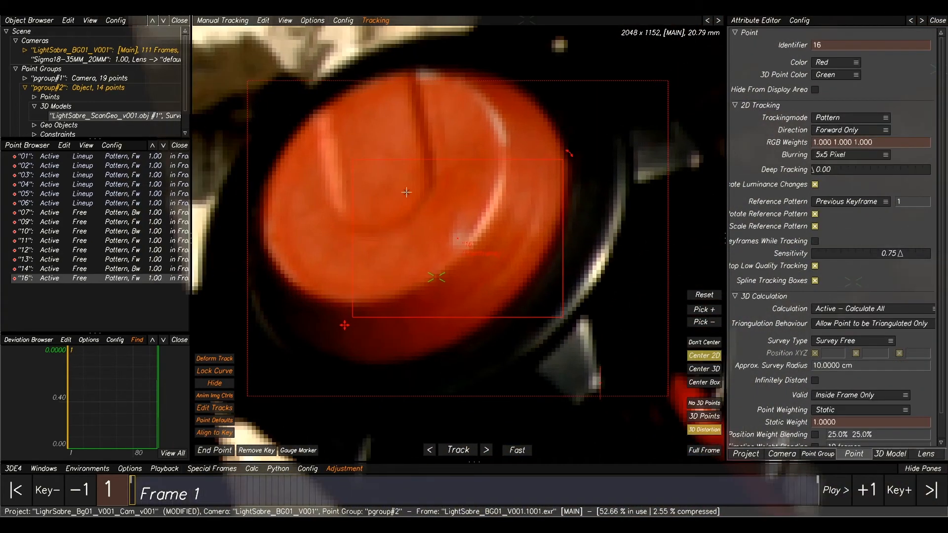
{"action": "left_click_drag", "start_coordinate": [352, 157], "coordinate": [427, 211]}
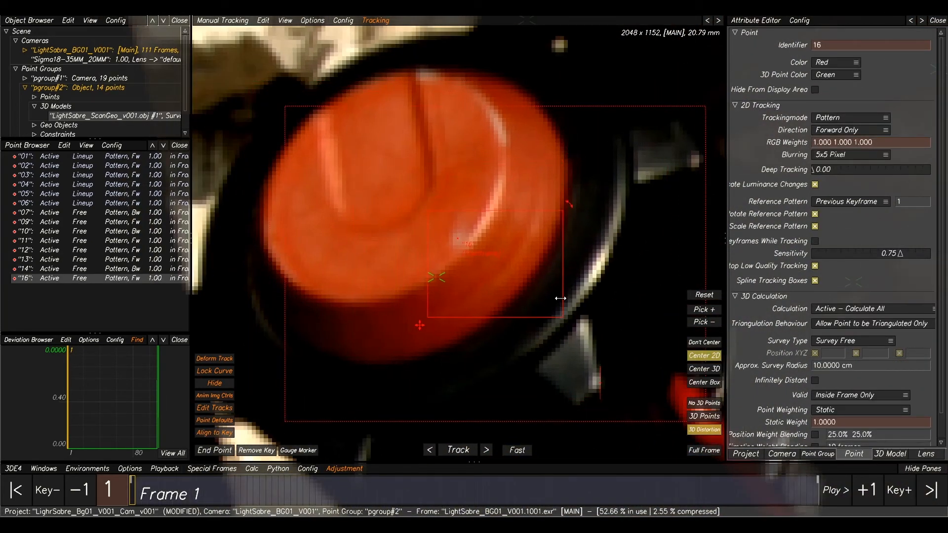
{"action": "left_click_drag", "start_coordinate": [563, 316], "coordinate": [489, 269]}
{"action": "scroll", "coordinate": [494, 247], "scroll_direction": "down", "scroll_amount": 4}
{"action": "left_click_drag", "start_coordinate": [577, 165], "coordinate": [528, 190]}
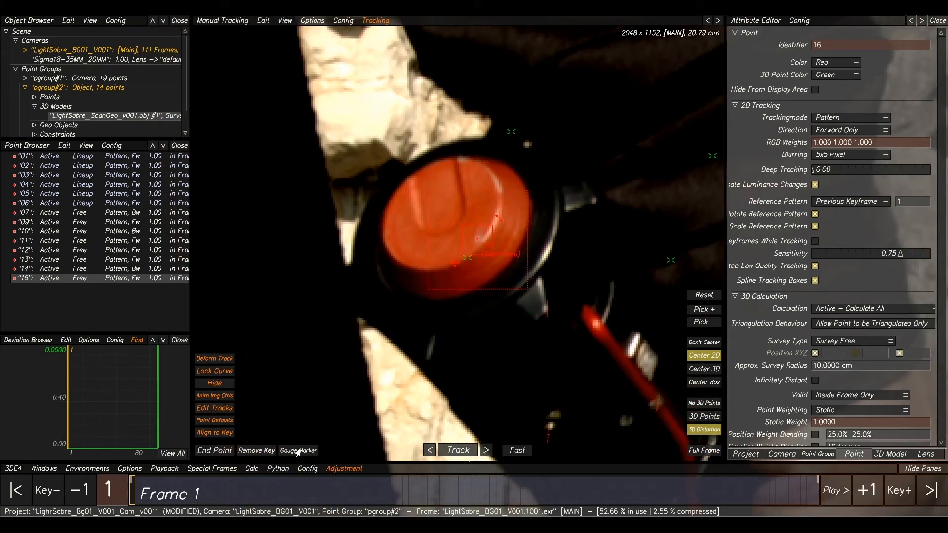
- Try tracking point 16 on the button's edge highlight, readjust its box at frame 3, and return to frame 1
{"action": "left_click", "coordinate": [444, 450]}
{"action": "mouse_move", "coordinate": [156, 494]}
{"action": "left_mouse_down"}
{"action": "mouse_move", "coordinate": [131, 494]}
{"action": "mouse_move", "coordinate": [208, 497]}
{"action": "mouse_move", "coordinate": [134, 496]}
{"action": "mouse_move", "coordinate": [144, 496]}
{"action": "left_mouse_up"}
{"action": "left_click_drag", "start_coordinate": [507, 289], "coordinate": [518, 295]}
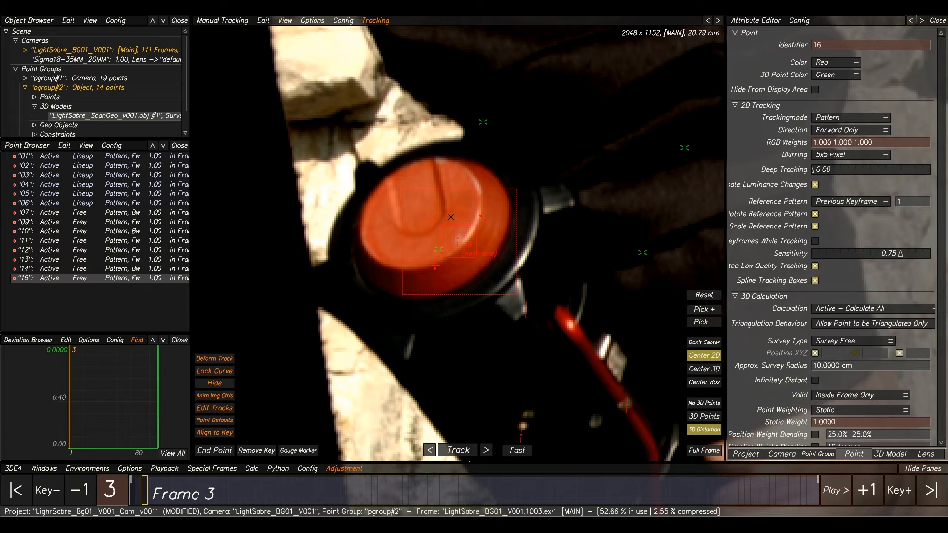
{"action": "left_click_drag", "start_coordinate": [145, 494], "coordinate": [132, 493]}
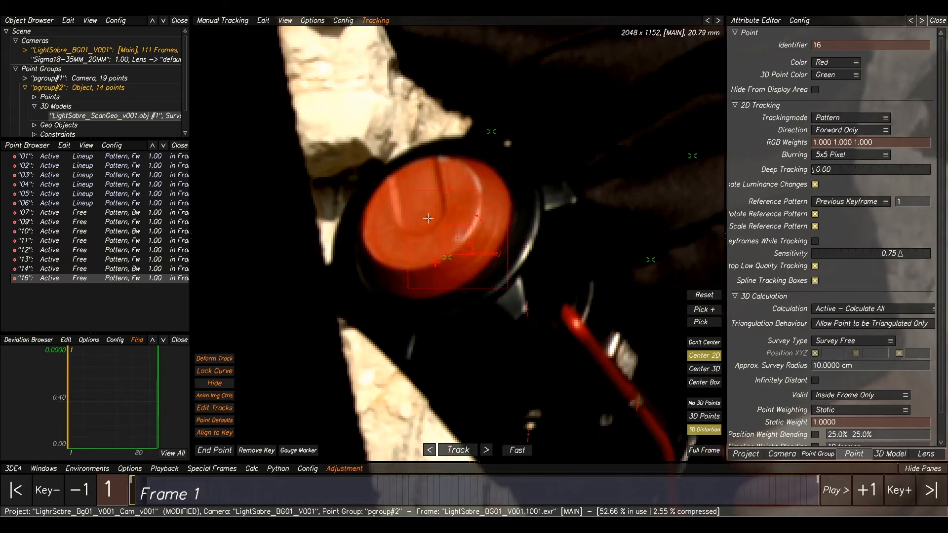
- Reposition point 16 at the upper end of the orange button's groove at frame 1 and track it forward through the shot
{"action": "left_click", "coordinate": [440, 163], "text": "ctrl"}
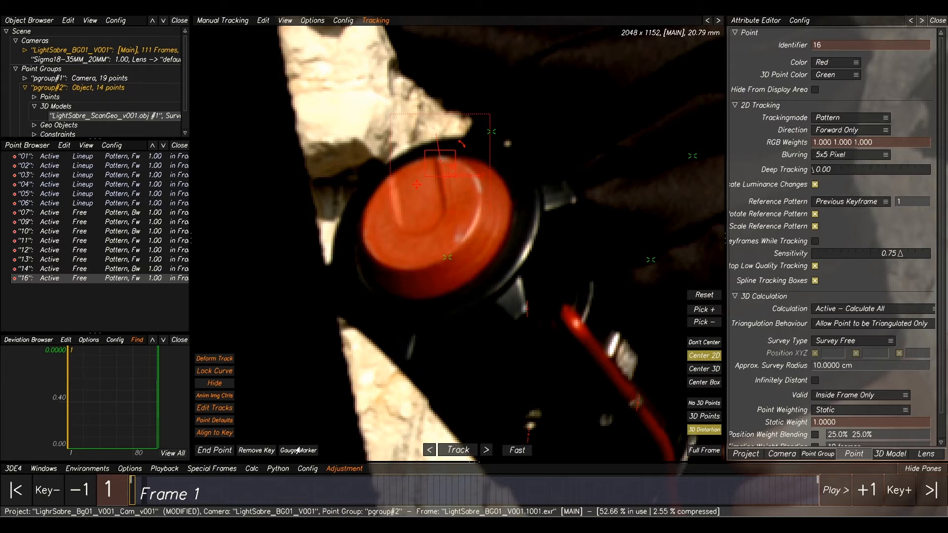
{"action": "left_click", "coordinate": [144, 493]}
{"action": "left_click", "coordinate": [268, 452]}
{"action": "left_click_drag", "start_coordinate": [146, 493], "coordinate": [123, 492]}
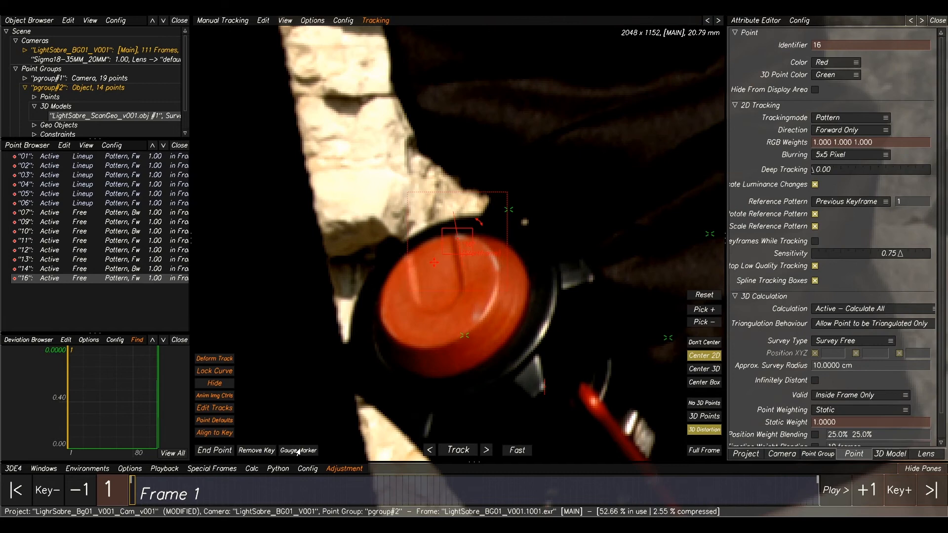
{"action": "left_click", "coordinate": [452, 451]}
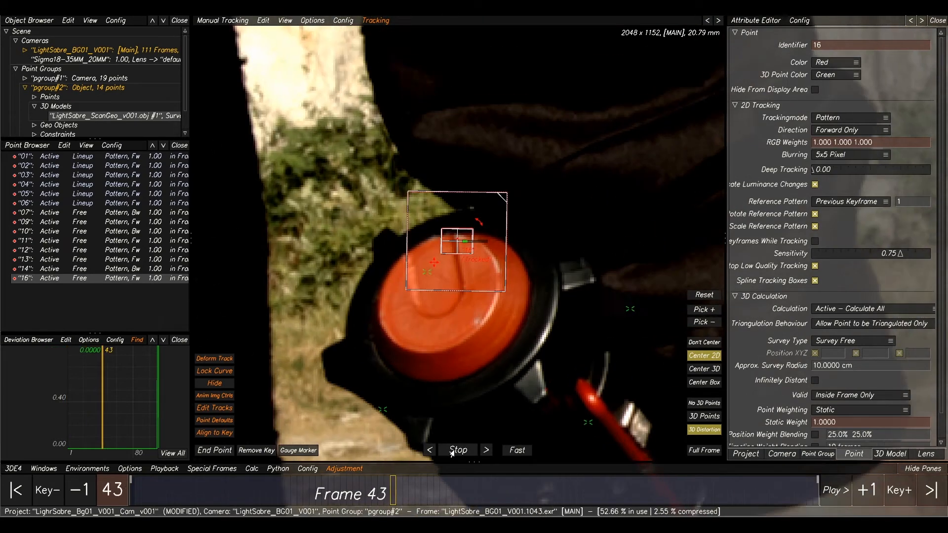
{"action": "left_click_drag", "start_coordinate": [765, 491], "coordinate": [312, 502]}
{"action": "left_click", "coordinate": [458, 451]}
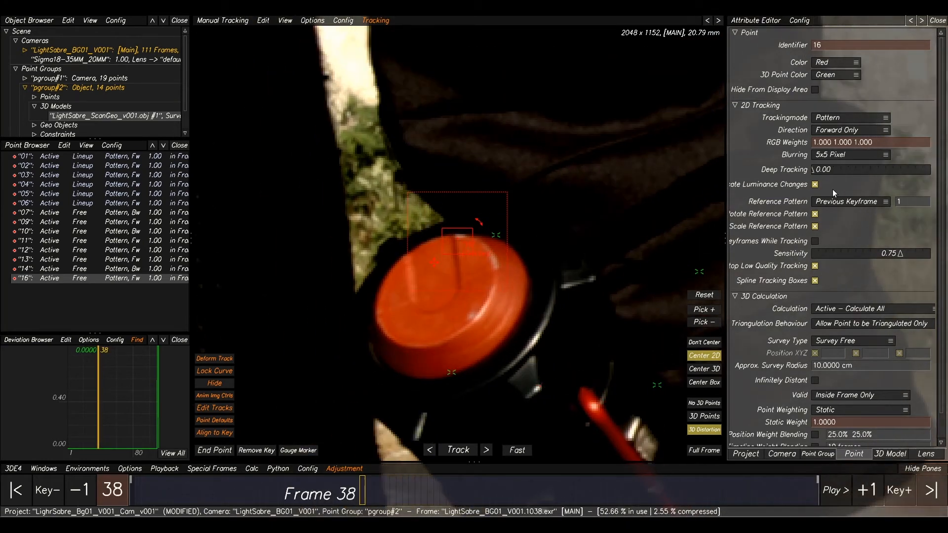
- Step back and forth around frames 36 to 45 and scrub on to frame 101, examining how steadily point 16 follows the button's groove
{"action": "key", "text": "Right"}
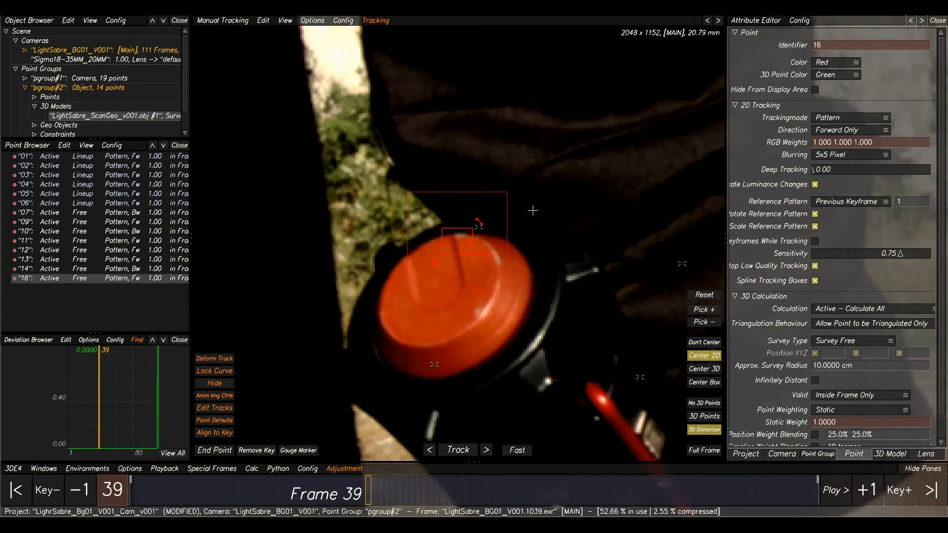
{"action": "scroll", "coordinate": [533, 211], "scroll_direction": "up", "scroll_amount": 3}
{"action": "key", "text": "Left"}
{"action": "key", "text": "Left"}
{"action": "key", "text": "Left"}
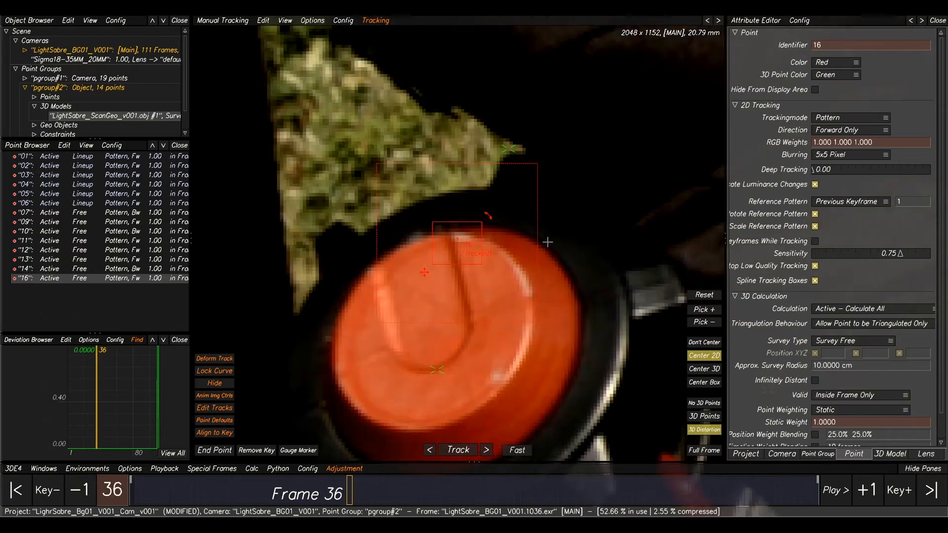
{"action": "key", "text": "Right"}
{"action": "key", "text": "Left"}
{"action": "key", "text": "Right"}
{"action": "key", "text": "Left"}
{"action": "key", "text": "Right"}
{"action": "key", "text": "Right"}
{"action": "key", "text": "Left"}
{"action": "key", "text": "Right"}
{"action": "key", "text": "Left"}
{"action": "key", "text": "Right"}
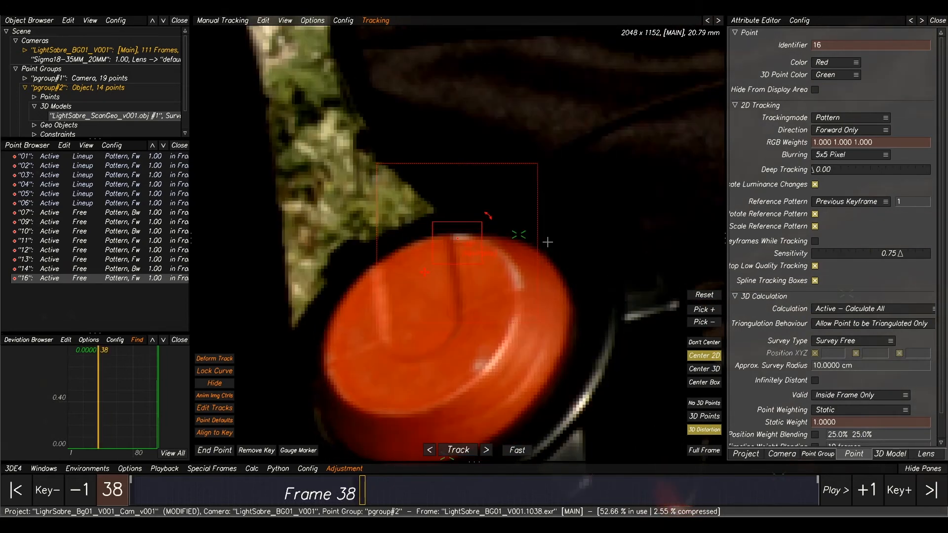
{"action": "key", "text": "Right"}
{"action": "key", "text": "Right"}
{"action": "key", "text": "Left"}
{"action": "key", "text": "Right"}
{"action": "key", "text": "Left"}
{"action": "key", "text": "Right"}
{"action": "key", "text": "Right"}
{"action": "key", "text": "Left"}
{"action": "key", "text": "Right"}
{"action": "key", "text": "Right"}
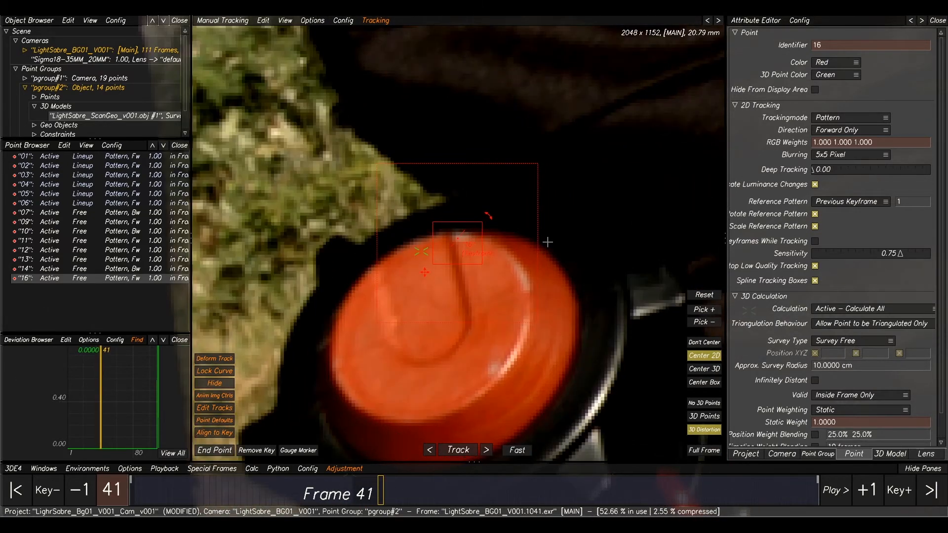
{"action": "key", "text": "Left"}
{"action": "key", "text": "Left"}
{"action": "key", "text": "Left"}
{"action": "key", "text": "Left"}
{"action": "key", "text": "Right"}
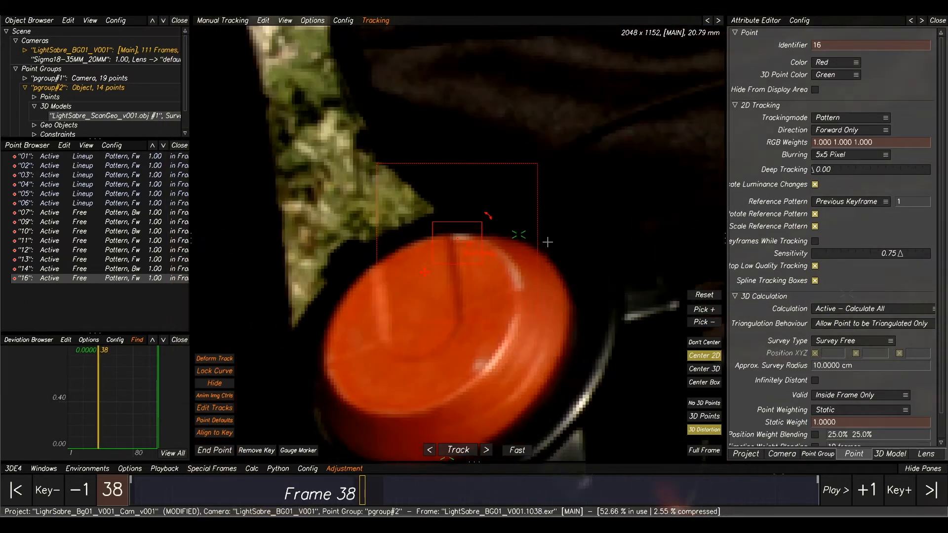
{"action": "key", "text": "Right"}
{"action": "key", "text": "Right"}
{"action": "key", "text": "Right"}
{"action": "key", "text": "Right"}
{"action": "key", "text": "Right"}
{"action": "key", "text": "Right"}
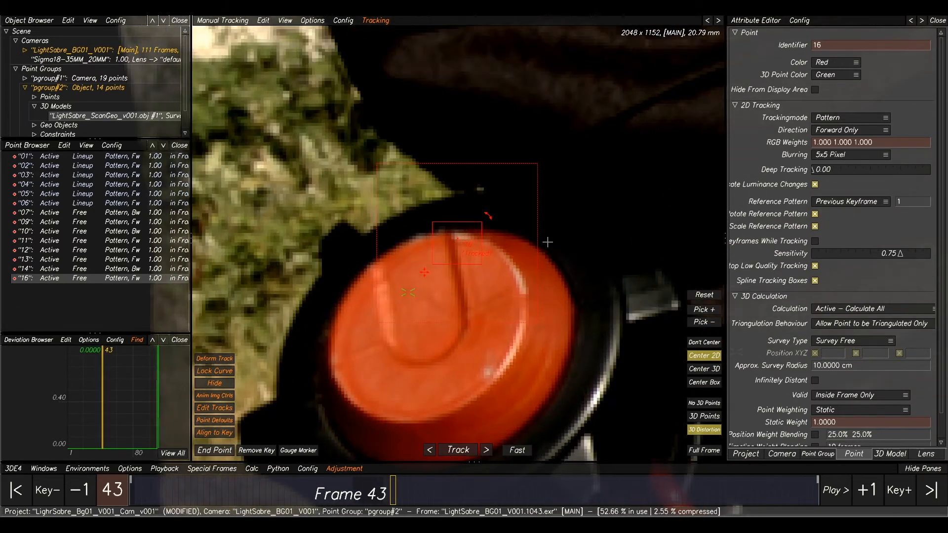
{"action": "key", "text": "Left"}
{"action": "key", "text": "Left"}
{"action": "key", "text": "Left"}
{"action": "key", "text": "Right"}
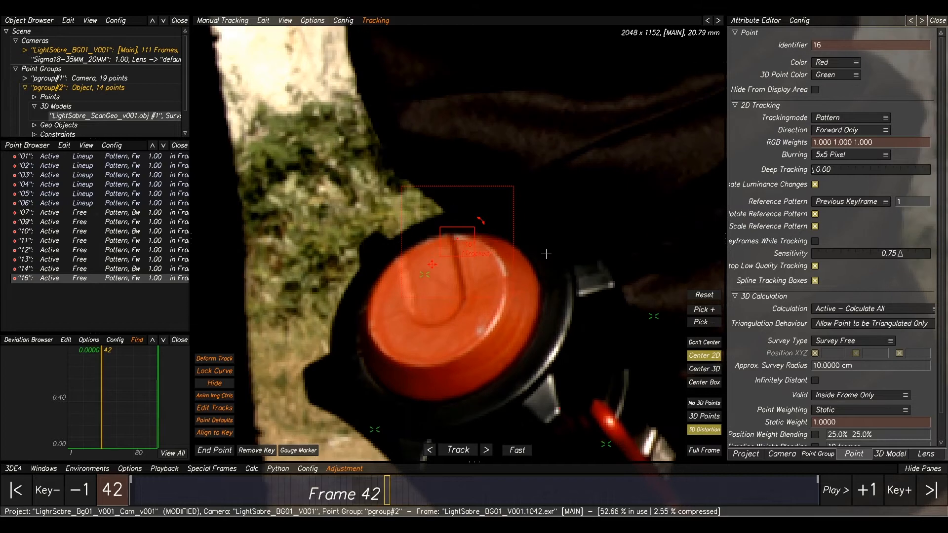
{"action": "key", "text": "Right"}
{"action": "key", "text": "Left"}
{"action": "key", "text": "Right"}
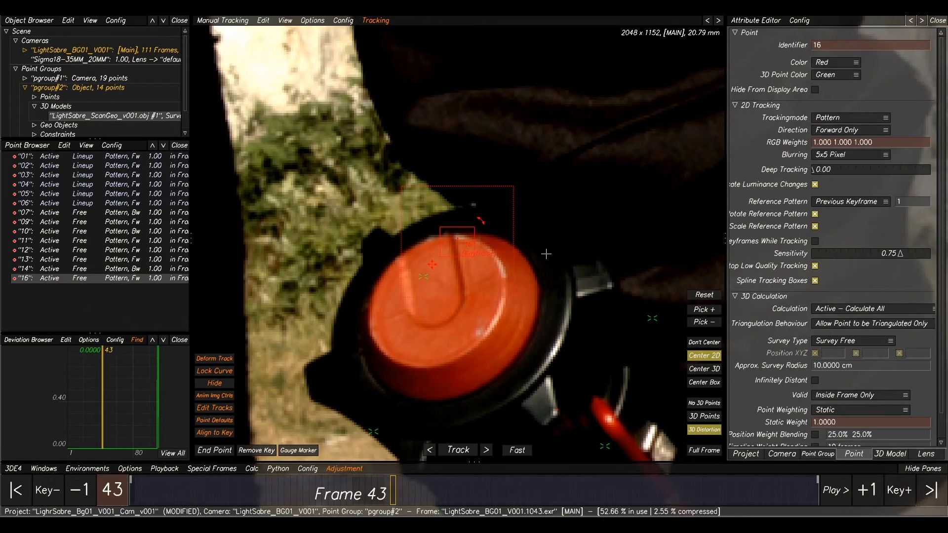
{"action": "key", "text": "Right"}
{"action": "key", "text": "Right"}
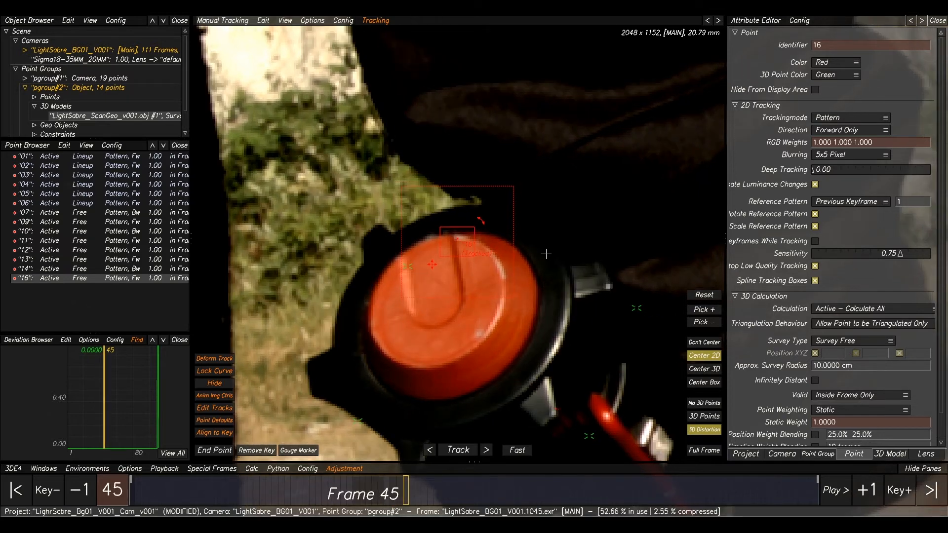
{"action": "key", "text": "Right"}
{"action": "key", "text": "Right"}
{"action": "left_click_drag", "start_coordinate": [485, 483], "coordinate": [740, 489]}
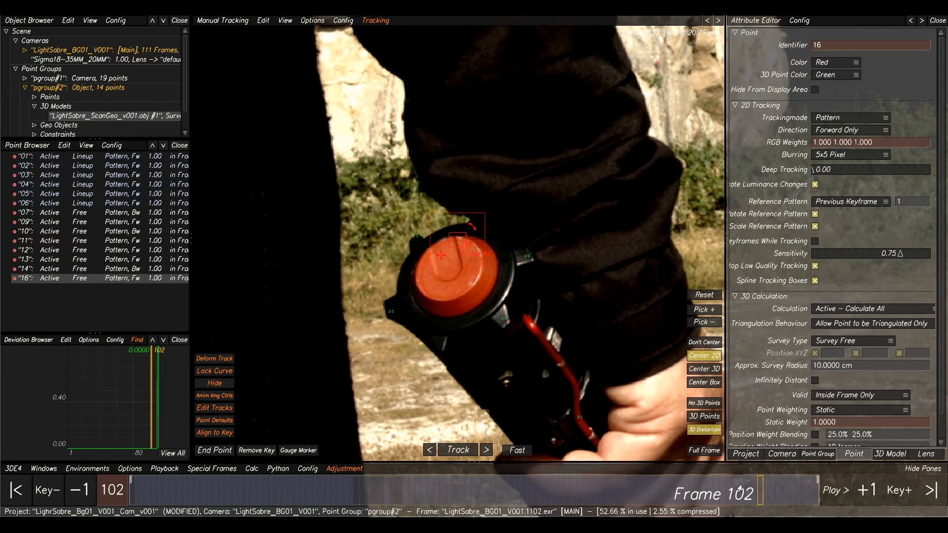
{"action": "key", "text": "Left"}
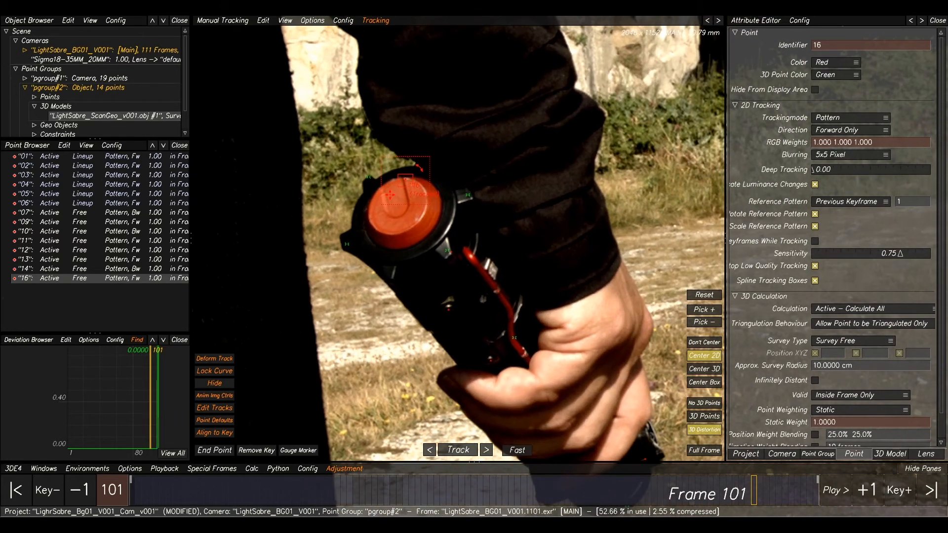
- Disable the image controls, minimise their window, and switch to the Lineup view at frame 101
{"action": "mouse_move", "coordinate": [424, 525]}
{"action": "left_click", "coordinate": [559, 485]}
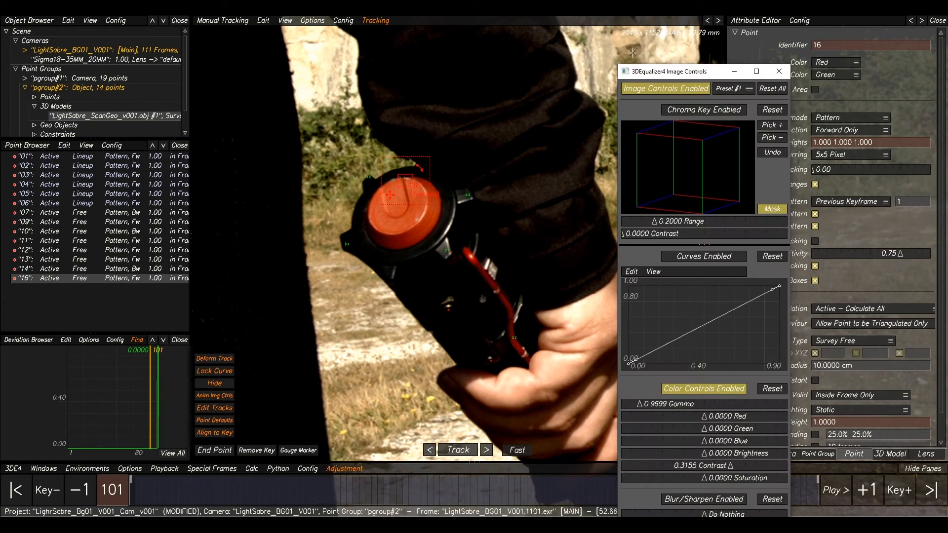
{"action": "left_click", "coordinate": [665, 90]}
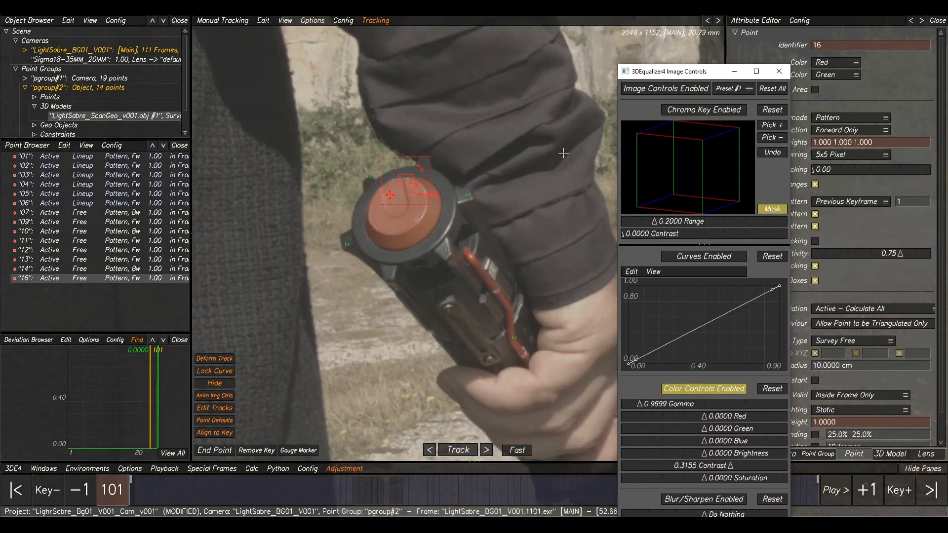
{"action": "left_click", "coordinate": [736, 73]}
{"action": "key", "text": "F2"}
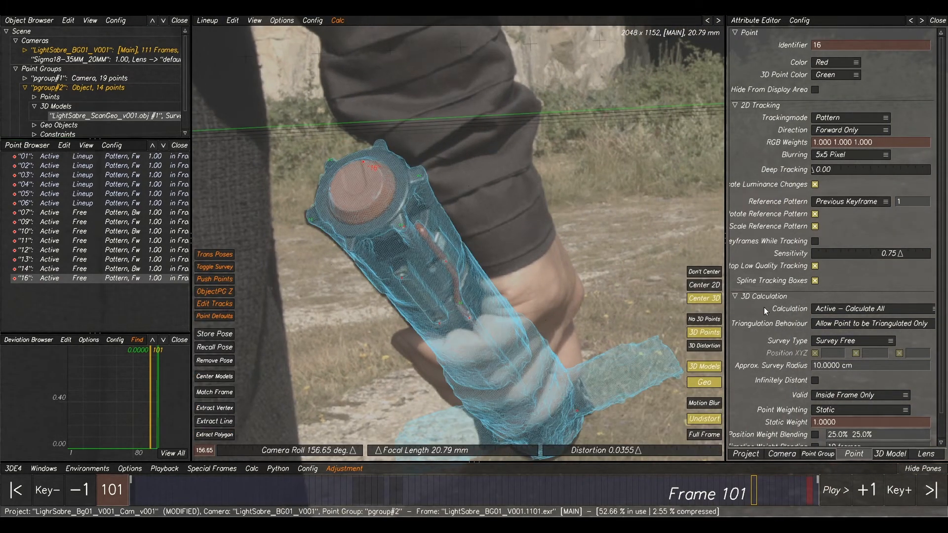
- Project points 07 to 16 onto the lightsabre scan model at frame 110
{"action": "left_click_drag", "start_coordinate": [770, 497], "coordinate": [794, 504]}
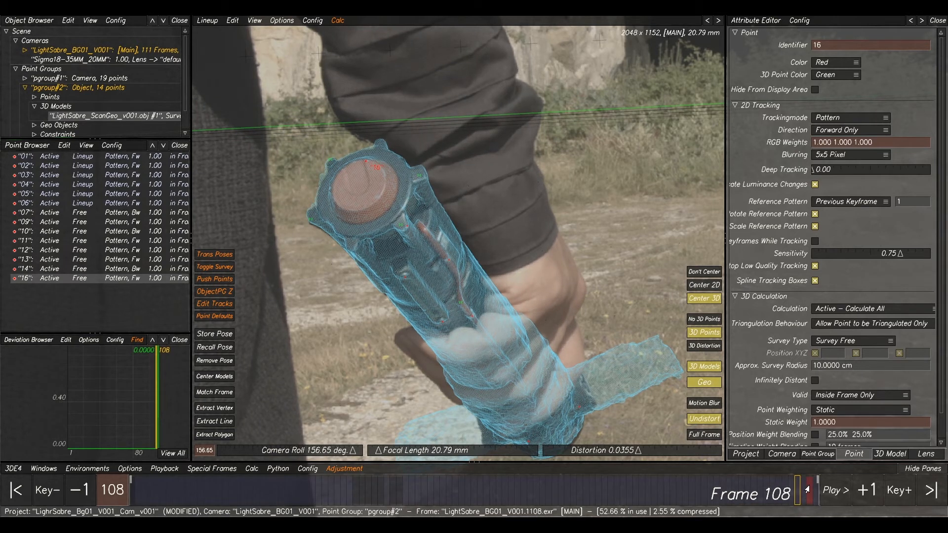
{"action": "left_click", "coordinate": [808, 490]}
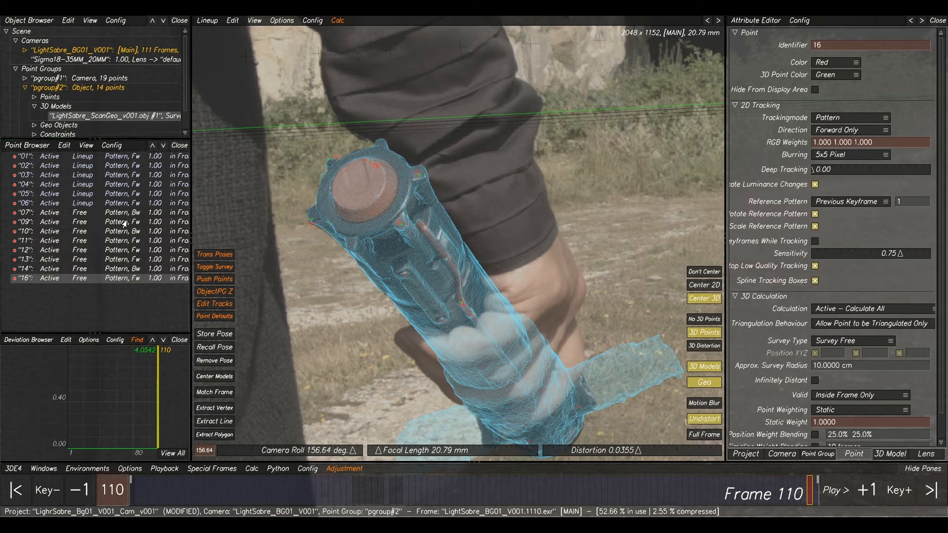
{"action": "left_click", "coordinate": [104, 213]}
{"action": "left_click", "coordinate": [114, 278], "text": "shift"}
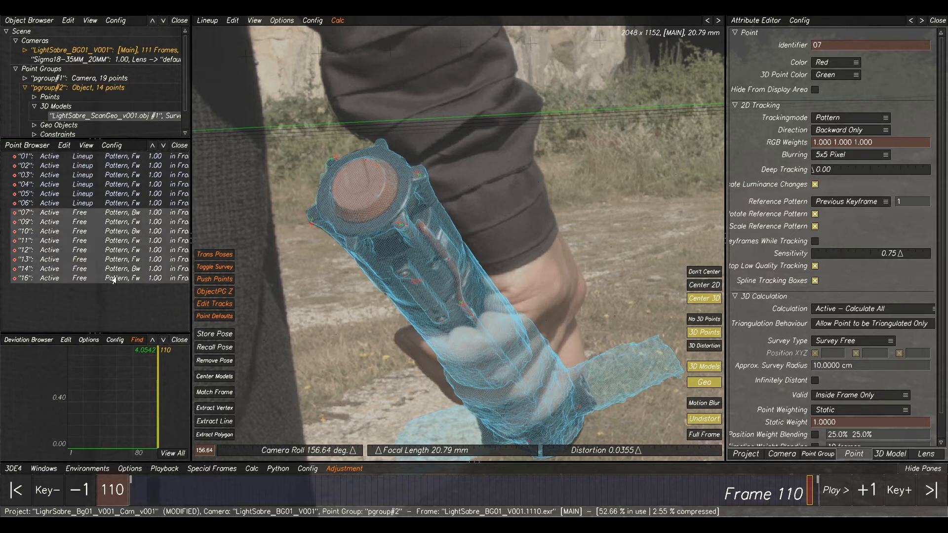
{"action": "middle_click_drag", "start_coordinate": [484, 229], "coordinate": [471, 199]}
{"action": "left_click", "coordinate": [233, 20]}
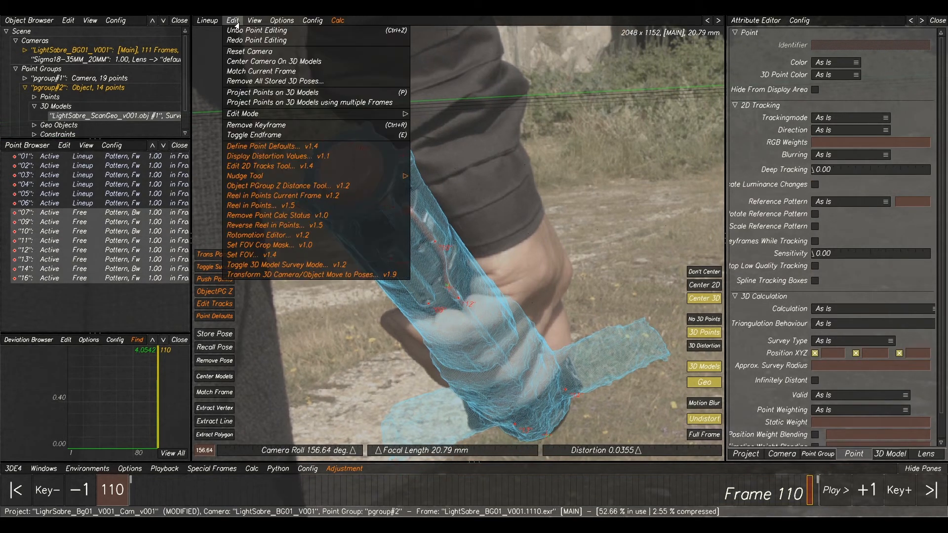
{"action": "left_click", "coordinate": [245, 94]}
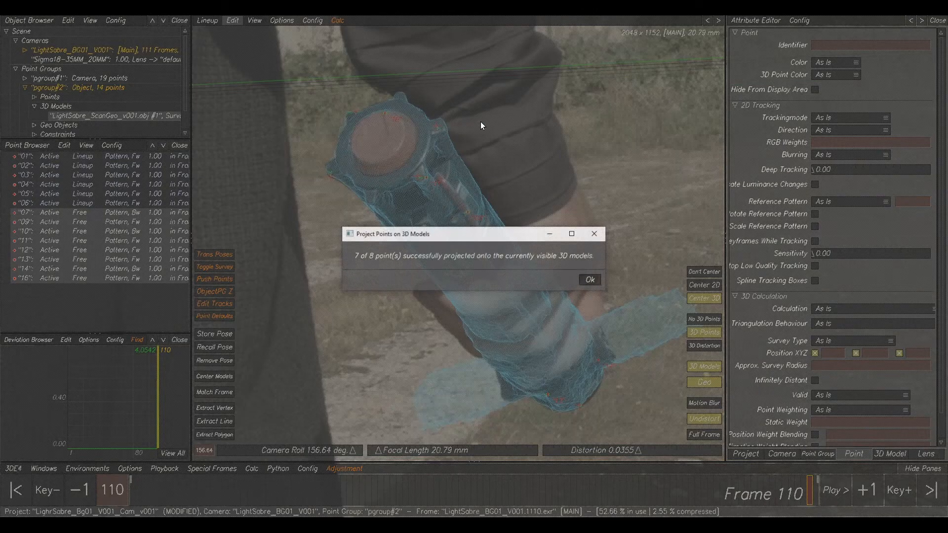
{"action": "left_click", "coordinate": [591, 280]}
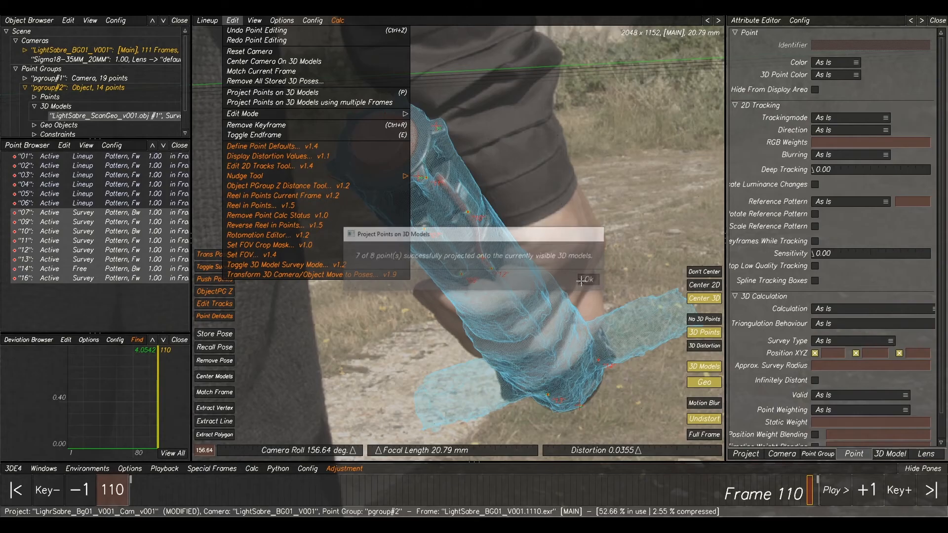
- Project point 14 onto the lightsabre scan model at frame 110
{"action": "left_click", "coordinate": [101, 270]}
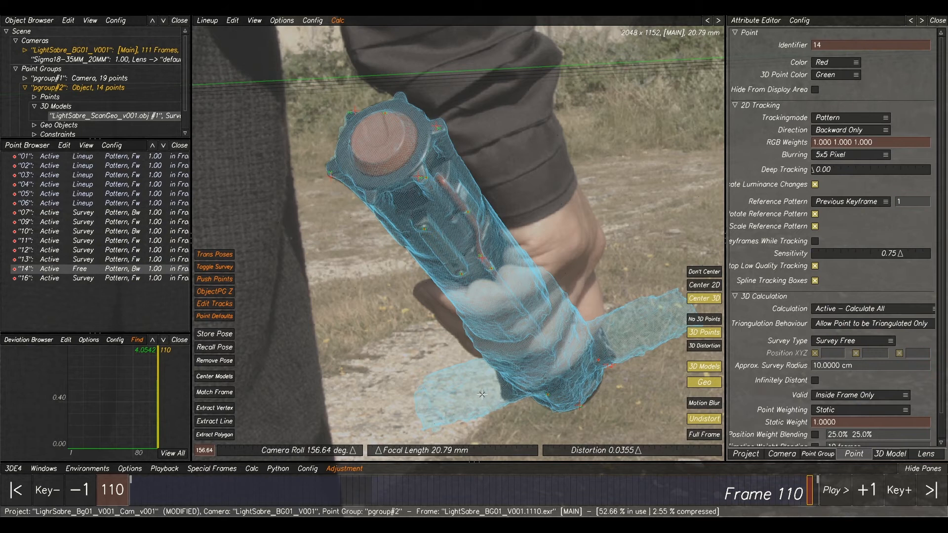
{"action": "scroll", "coordinate": [525, 273], "scroll_direction": "up", "scroll_amount": 3}
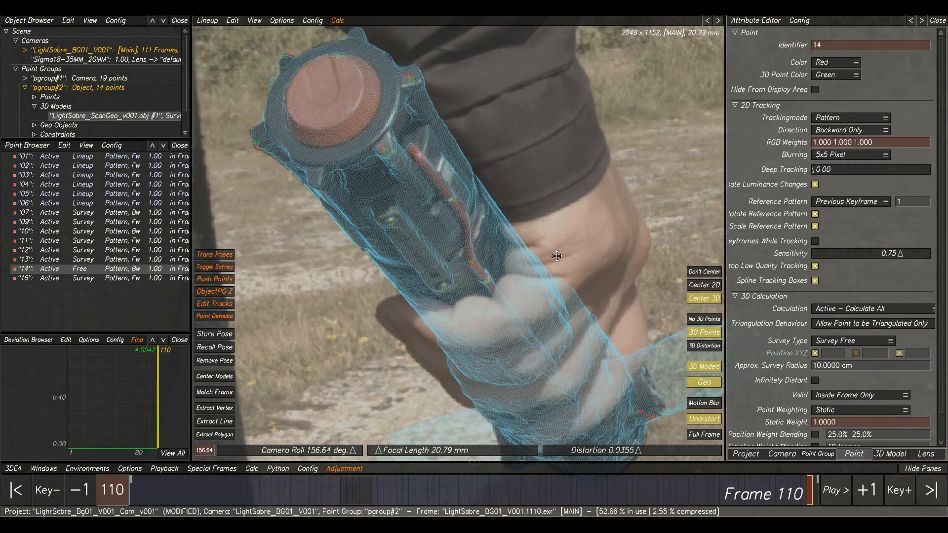
{"action": "middle_click_drag", "start_coordinate": [556, 255], "coordinate": [505, 142]}
{"action": "scroll", "coordinate": [504, 142], "scroll_direction": "up", "scroll_amount": 3}
{"action": "middle_click_drag", "start_coordinate": [607, 286], "coordinate": [442, 139]}
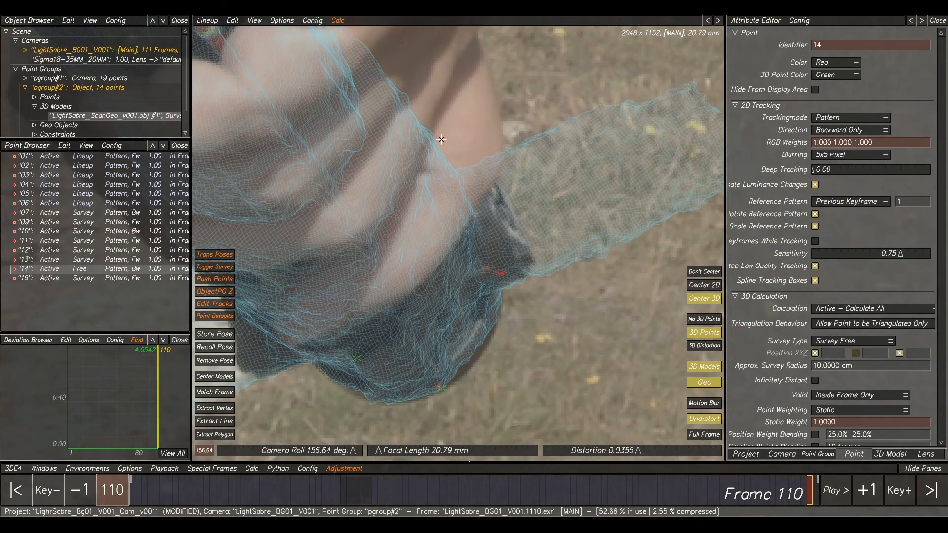
{"action": "left_click", "coordinate": [233, 21]}
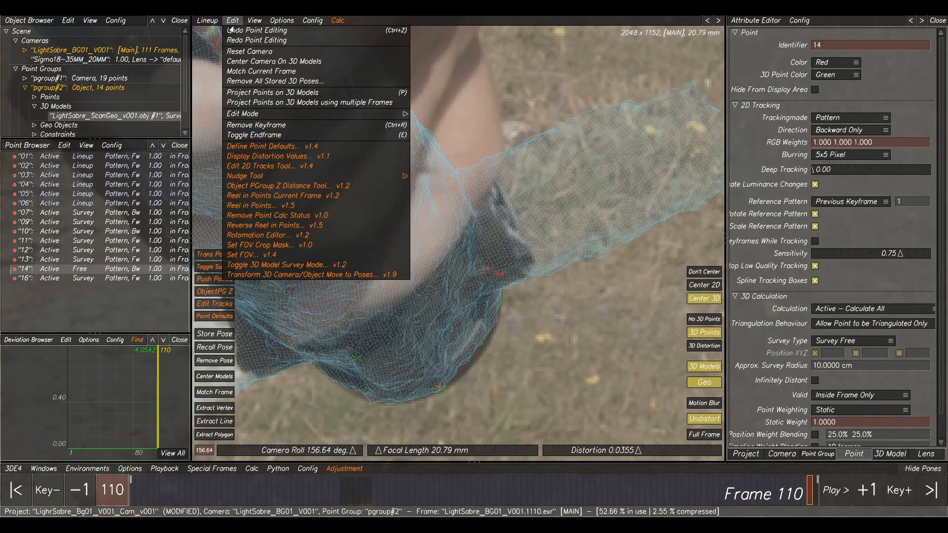
{"action": "left_click", "coordinate": [258, 93]}
{"action": "left_click", "coordinate": [587, 280]}
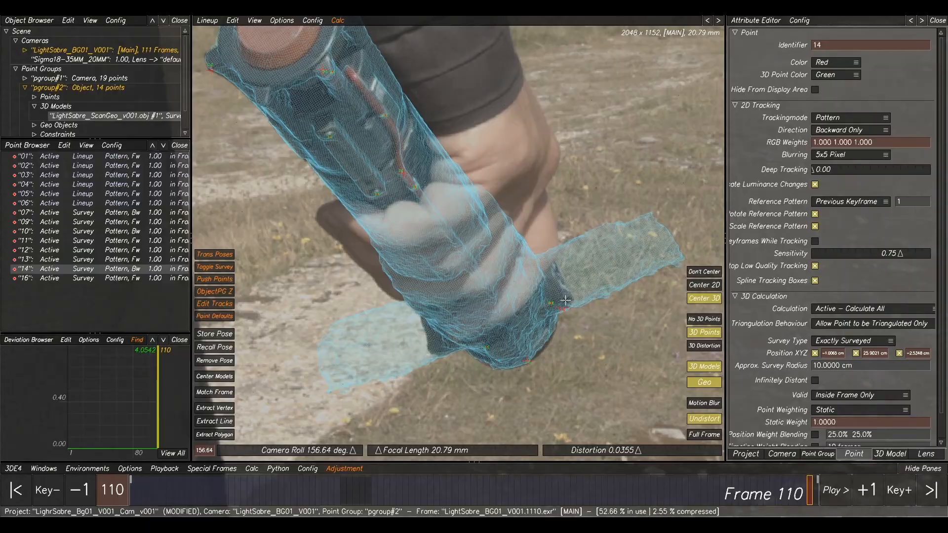
- Calculate all point groups, accept the result, and play the shot to check how the scan model follows the hilt
{"action": "key", "text": "alt+c"}
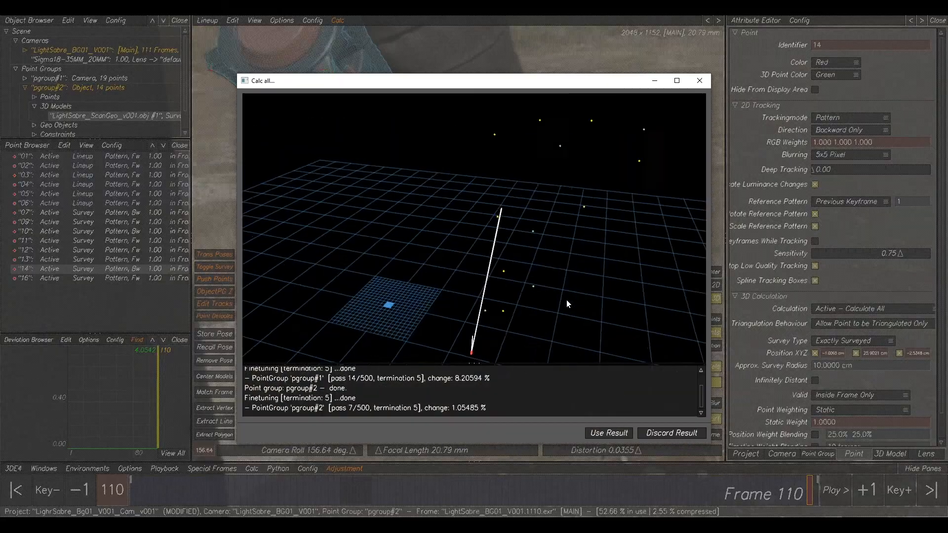
{"action": "left_click", "coordinate": [617, 436]}
{"action": "right_click_drag", "start_coordinate": [162, 430], "coordinate": [86, 381], "text": "ctrl"}
{"action": "left_click_drag", "start_coordinate": [776, 489], "coordinate": [567, 489]}
{"action": "left_click", "coordinate": [546, 374]}
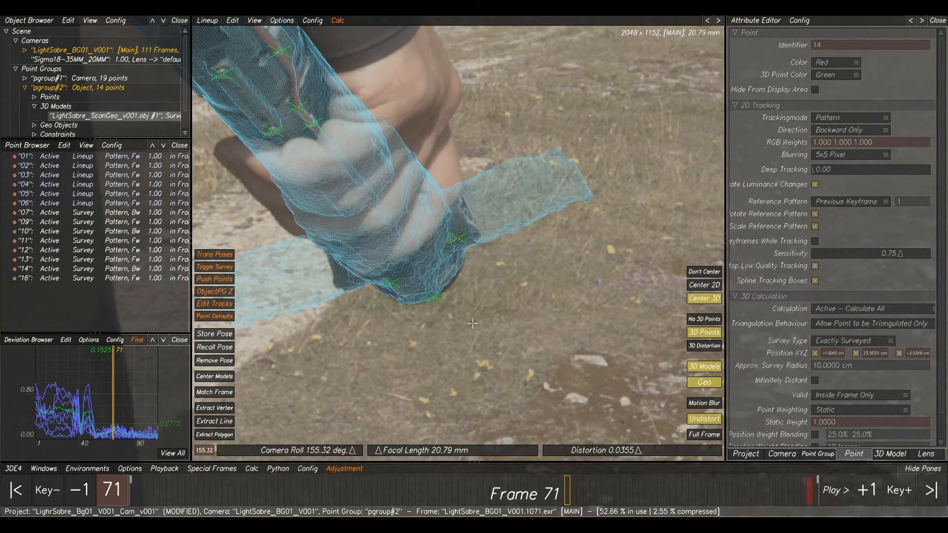
{"action": "key", "text": "space"}
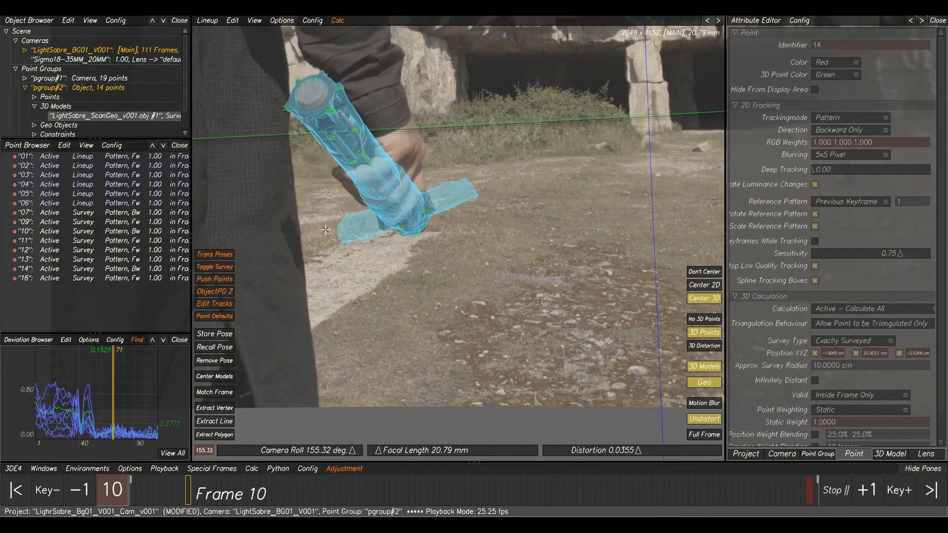
{"action": "key", "text": "space"}
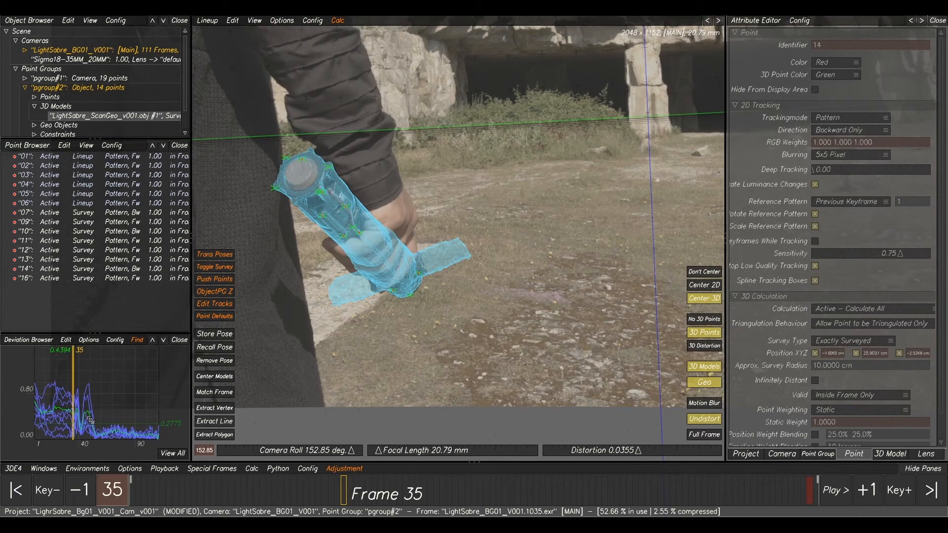
- Set the survey type of point 11, the curve peaking near frame 45 in the deviation graph, to Approximately Surveyed
{"action": "right_click_drag", "start_coordinate": [90, 420], "coordinate": [131, 409], "text": "ctrl"}
{"action": "left_click", "coordinate": [82, 389]}
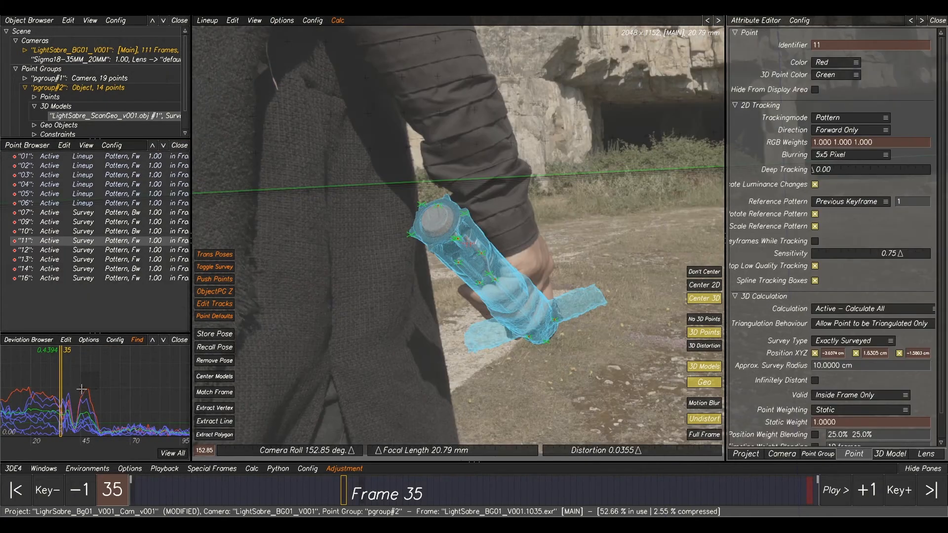
{"action": "mouse_move", "coordinate": [408, 492]}
{"action": "left_mouse_down"}
{"action": "mouse_move", "coordinate": [226, 494]}
{"action": "mouse_move", "coordinate": [387, 494]}
{"action": "mouse_move", "coordinate": [337, 499]}
{"action": "left_mouse_up"}
{"action": "scroll", "coordinate": [435, 229], "scroll_direction": "up", "scroll_amount": 3}
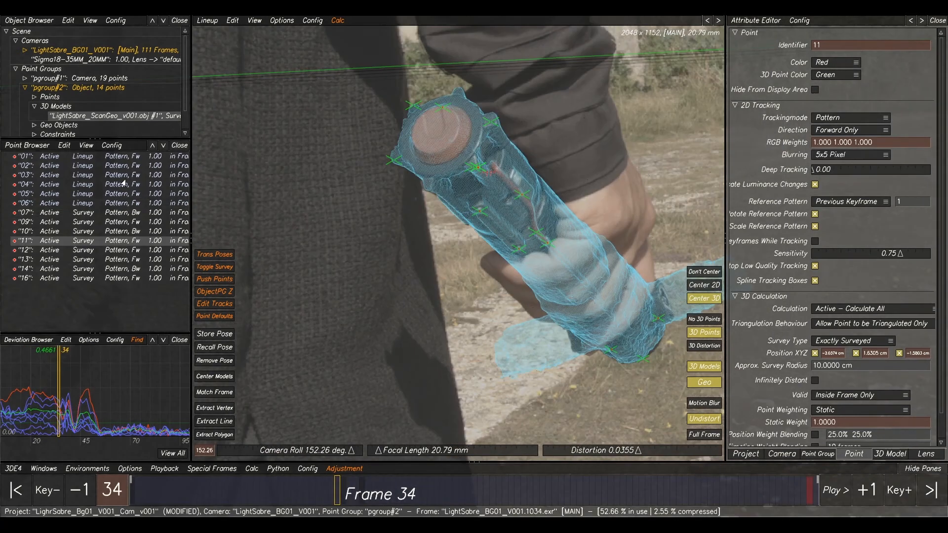
{"action": "right_click", "coordinate": [110, 246]}
{"action": "mouse_move", "coordinate": [131, 288]}
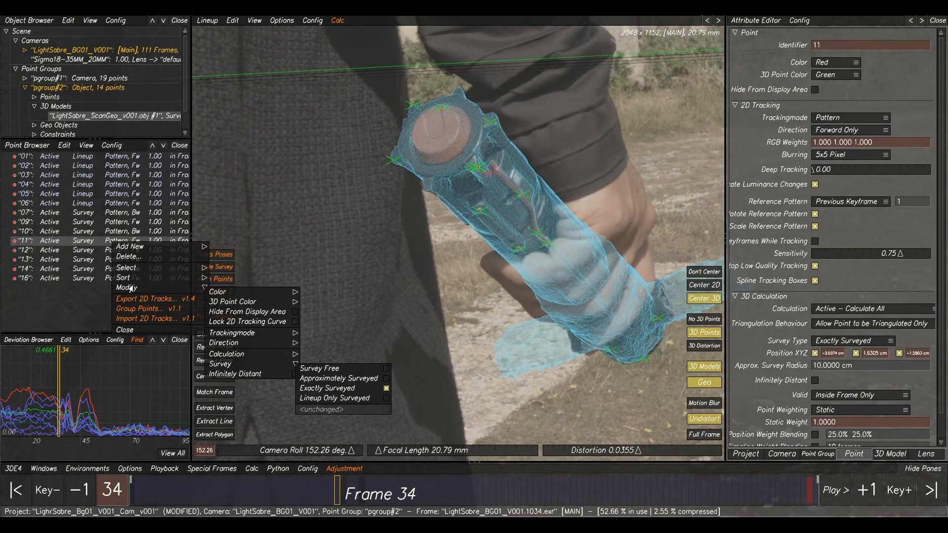
{"action": "right_click", "coordinate": [83, 245]}
{"action": "left_click", "coordinate": [109, 289]}
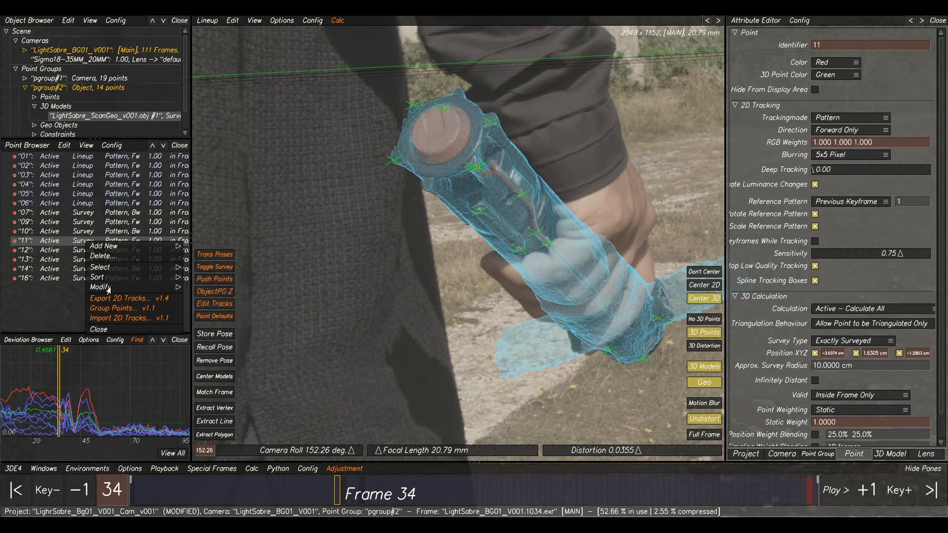
{"action": "left_click", "coordinate": [152, 290]}
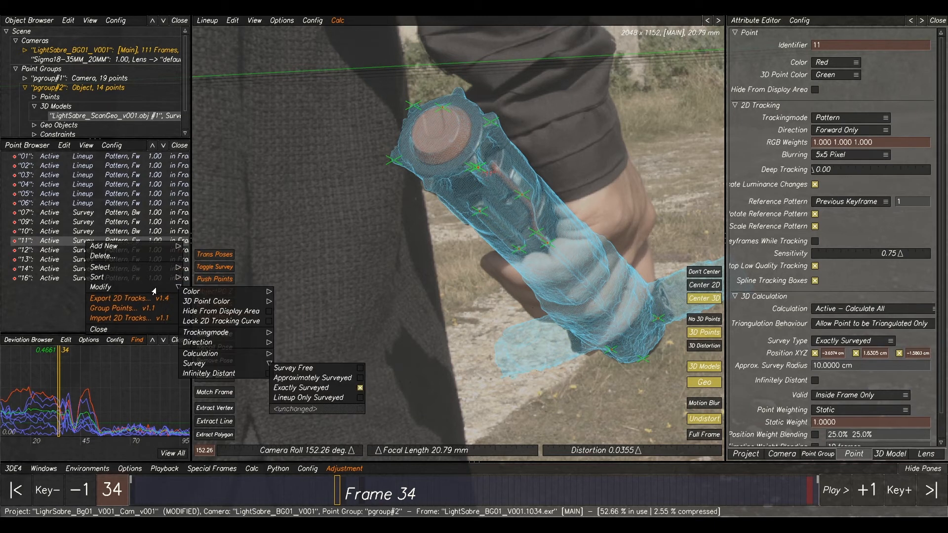
{"action": "left_click", "coordinate": [202, 365]}
{"action": "left_click", "coordinate": [228, 364]}
{"action": "left_click", "coordinate": [522, 298]}
- Recalculate all point groups, accept the result, and examine the deviation curves between frames 1 and 45
{"action": "key", "text": "alt+c"}
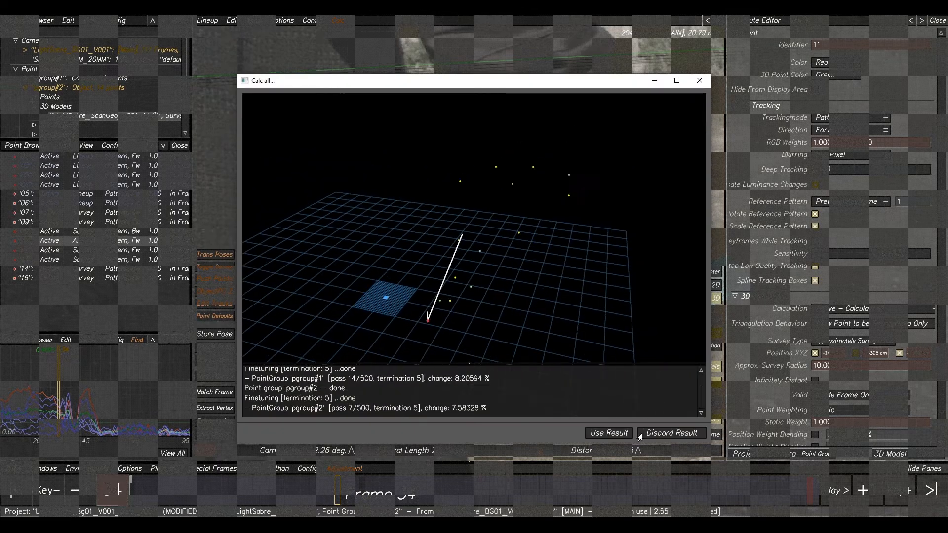
{"action": "left_click", "coordinate": [604, 433]}
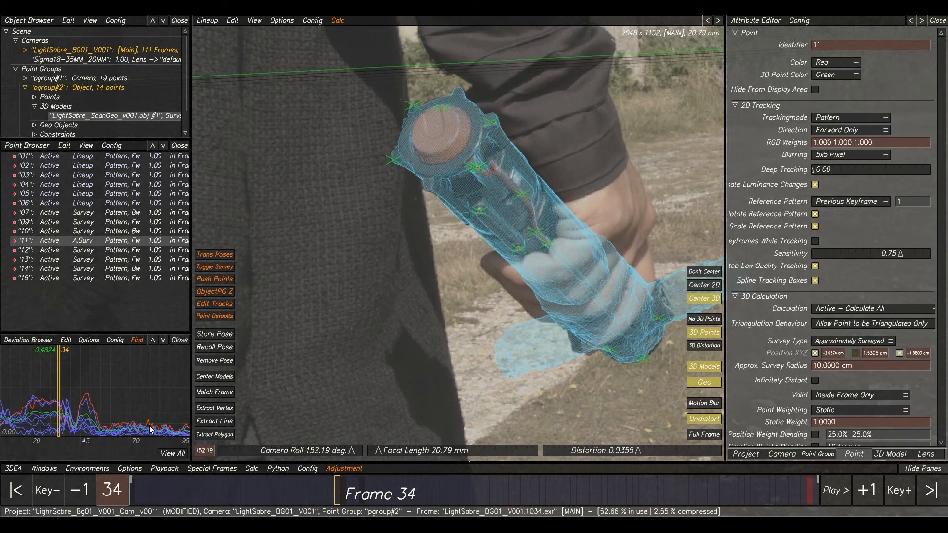
{"action": "right_click_drag", "start_coordinate": [150, 429], "coordinate": [117, 406], "text": "ctrl"}
{"action": "mouse_move", "coordinate": [82, 408]}
{"action": "middle_mouse_down", "text": "ctrl"}
{"action": "mouse_move", "coordinate": [55, 410]}
{"action": "mouse_move", "coordinate": [79, 384]}
{"action": "middle_mouse_up", "text": "ctrl"}
{"action": "right_click_drag", "start_coordinate": [72, 385], "coordinate": [82, 390], "text": "ctrl"}
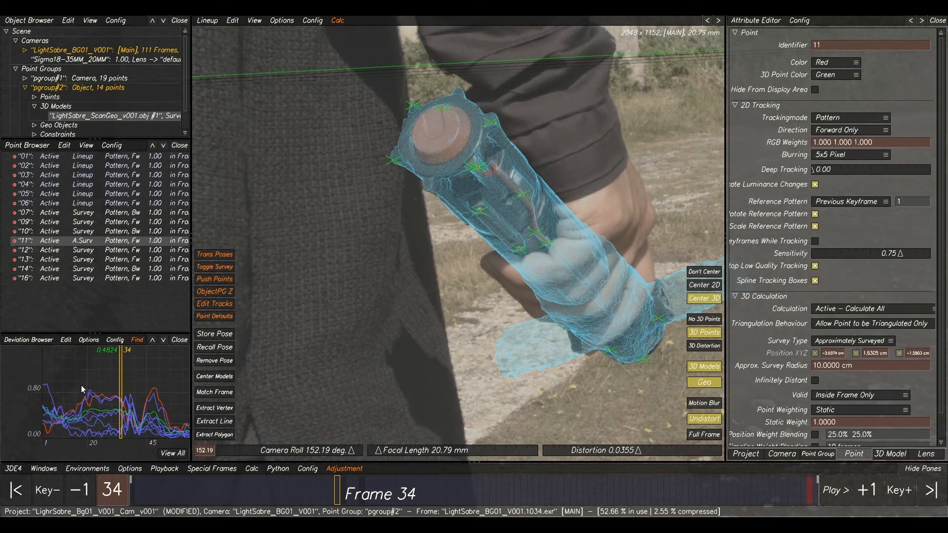
- Set points 11, 13 and 14, the highest deviation curves before frame 34, to Approximately Surveyed
{"action": "left_click_drag", "start_coordinate": [82, 386], "coordinate": [101, 401]}
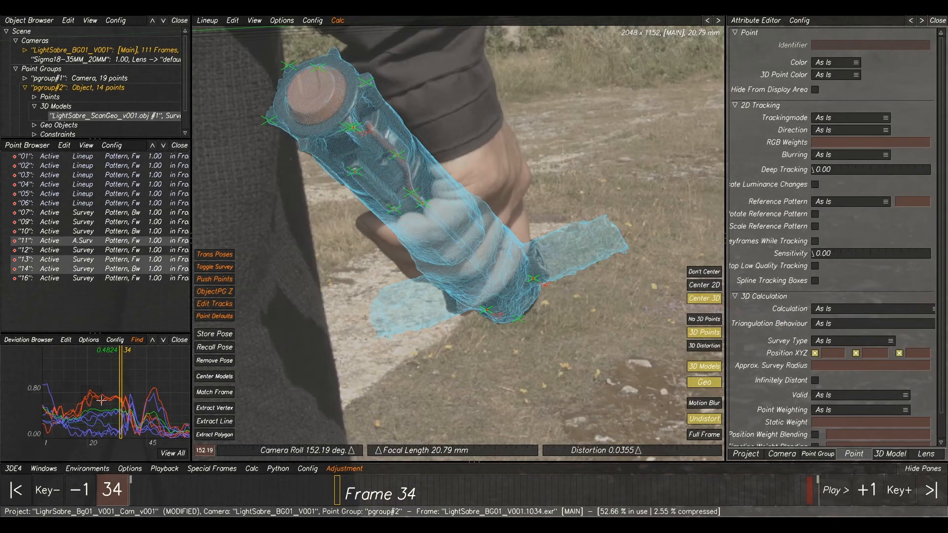
{"action": "right_click", "coordinate": [91, 262]}
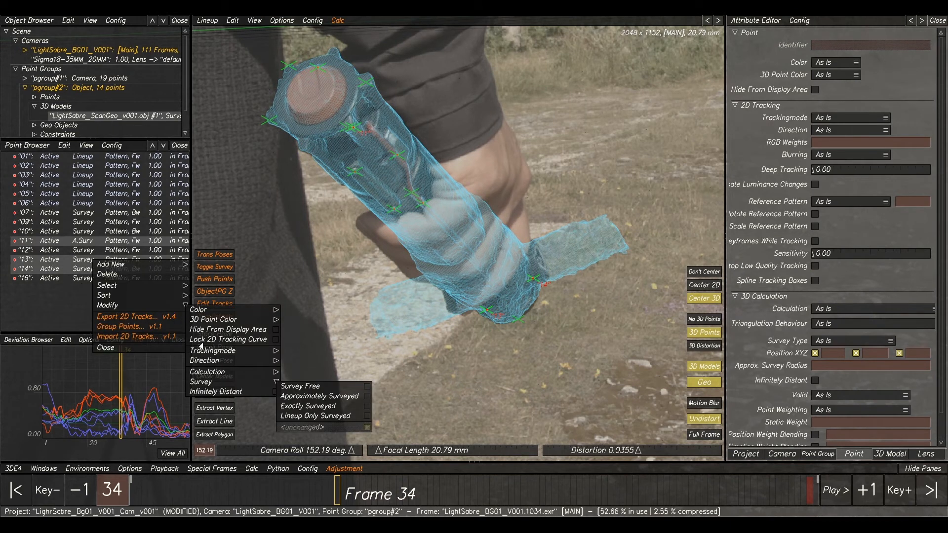
{"action": "left_click", "coordinate": [568, 222]}
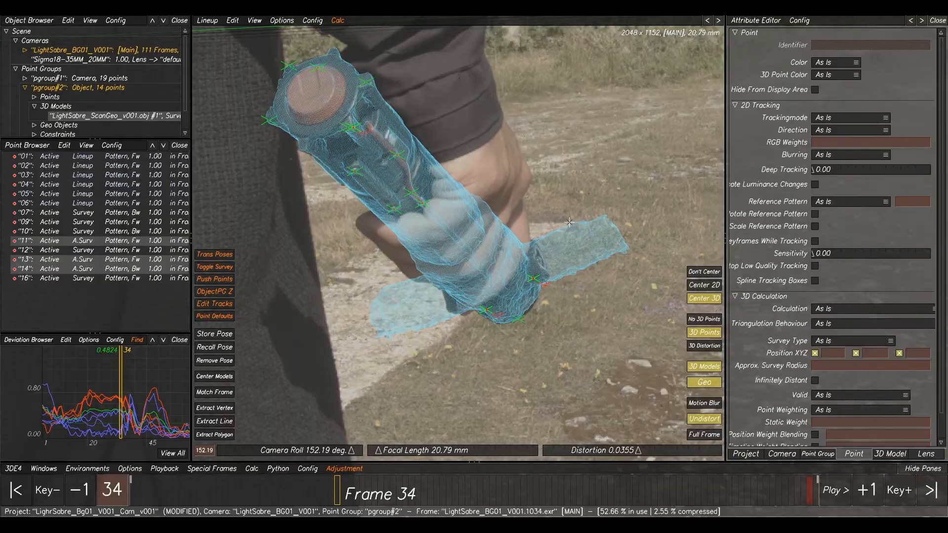
- Recalculate with the three approximate points, accept the result, and scrub from frame 34 to 82 to check the hilt alignment
{"action": "key", "text": "alt+c"}
{"action": "left_click", "coordinate": [607, 432]}
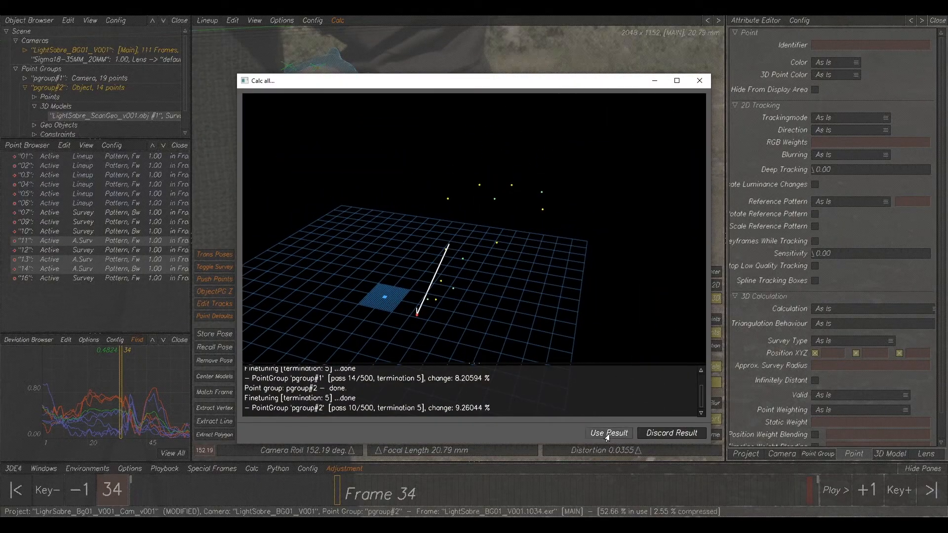
{"action": "middle_click_drag", "start_coordinate": [120, 379], "coordinate": [60, 361]}
{"action": "right_click_drag", "start_coordinate": [60, 362], "coordinate": [137, 384]}
{"action": "left_click", "coordinate": [490, 351]}
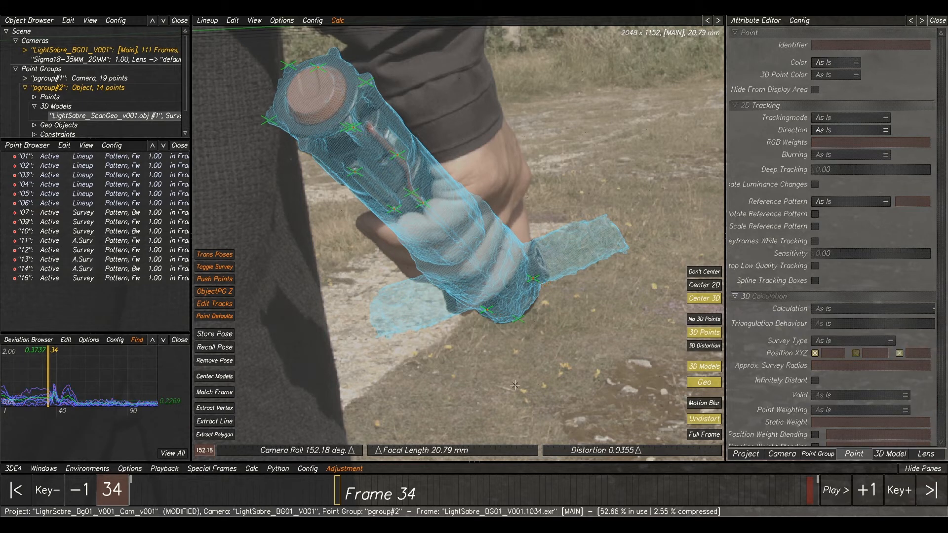
{"action": "mouse_move", "coordinate": [338, 492]}
{"action": "left_mouse_down"}
{"action": "mouse_move", "coordinate": [816, 503]}
{"action": "mouse_move", "coordinate": [636, 498]}
{"action": "left_mouse_up"}
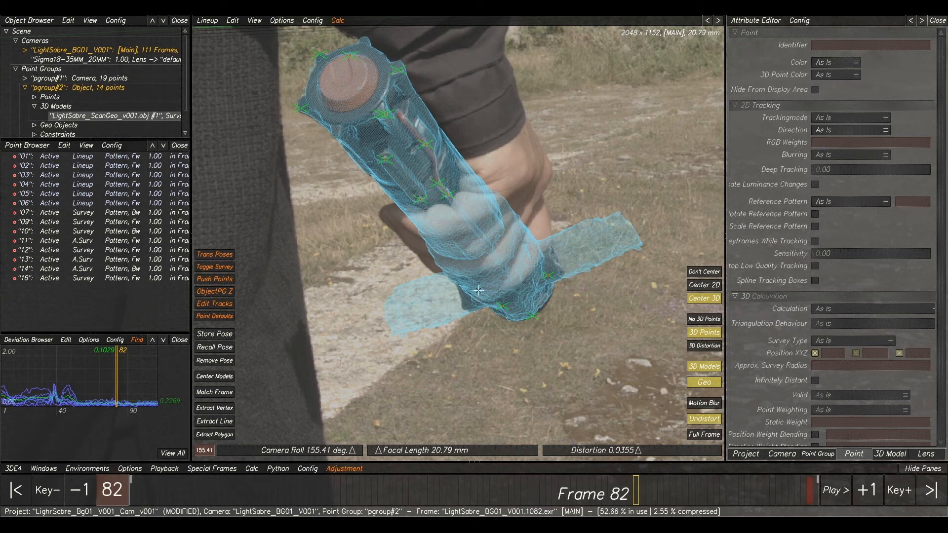
- Set points 13 and 14 at the lower end of the hilt back to Exactly Surveyed, recalculate, and accept the result
{"action": "left_click_drag", "start_coordinate": [551, 266], "coordinate": [497, 310]}
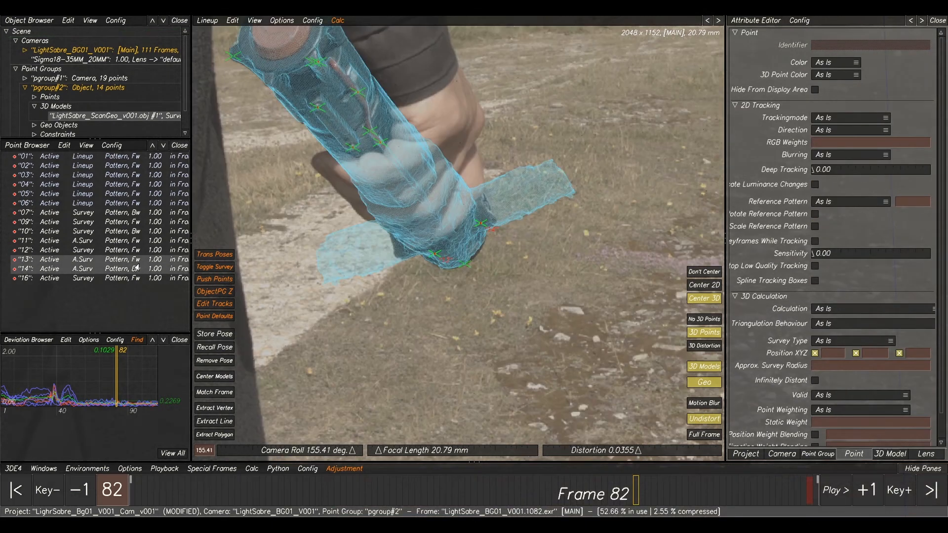
{"action": "right_click", "coordinate": [136, 268]}
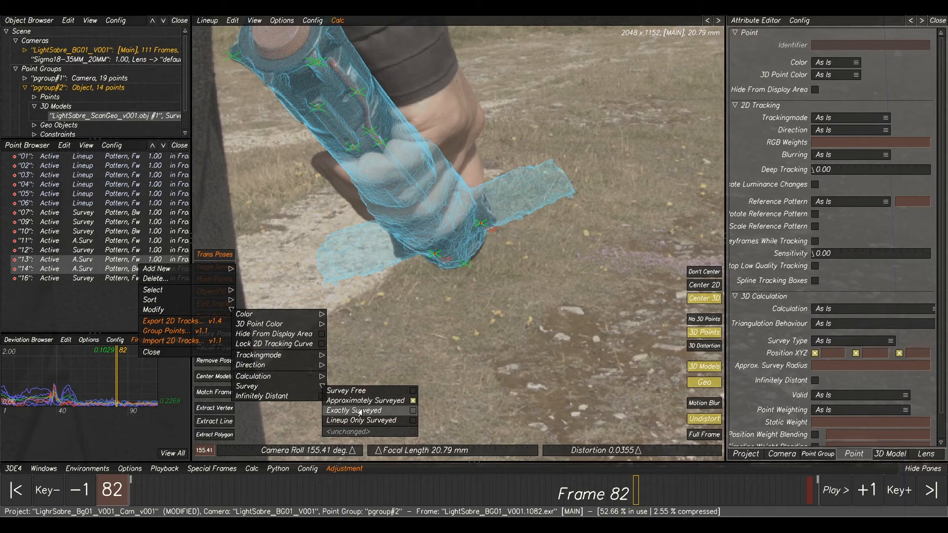
{"action": "left_click", "coordinate": [358, 410]}
{"action": "key", "text": "alt+c"}
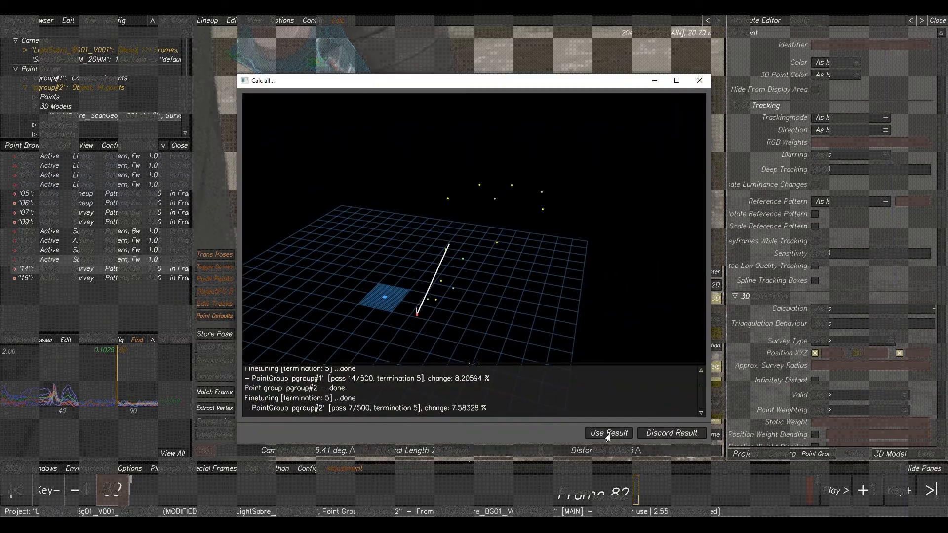
{"action": "left_click", "coordinate": [609, 436]}
- Play the shot and switch to the full frame to review the scan model's motion on the hilt
{"action": "key", "text": "space"}
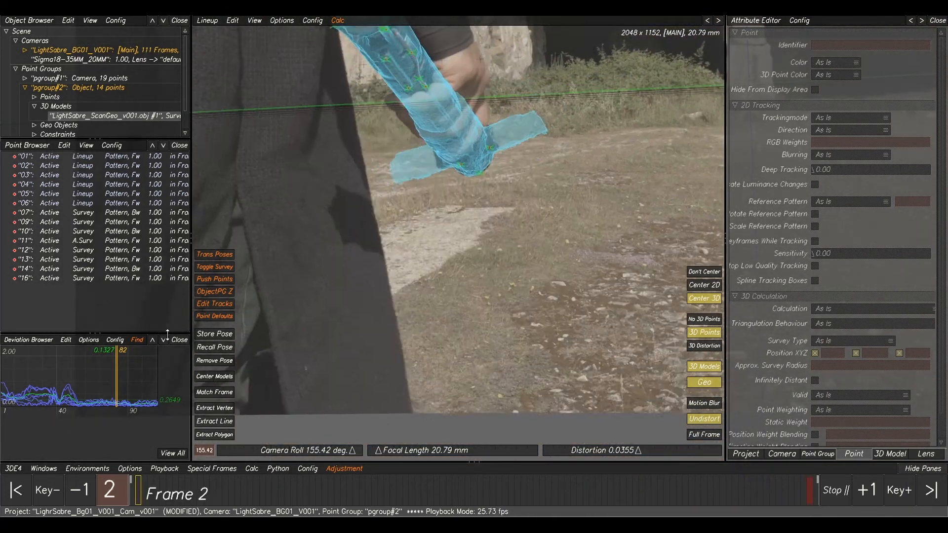
{"action": "scroll", "coordinate": [119, 397], "scroll_direction": "down", "scroll_amount": 3}
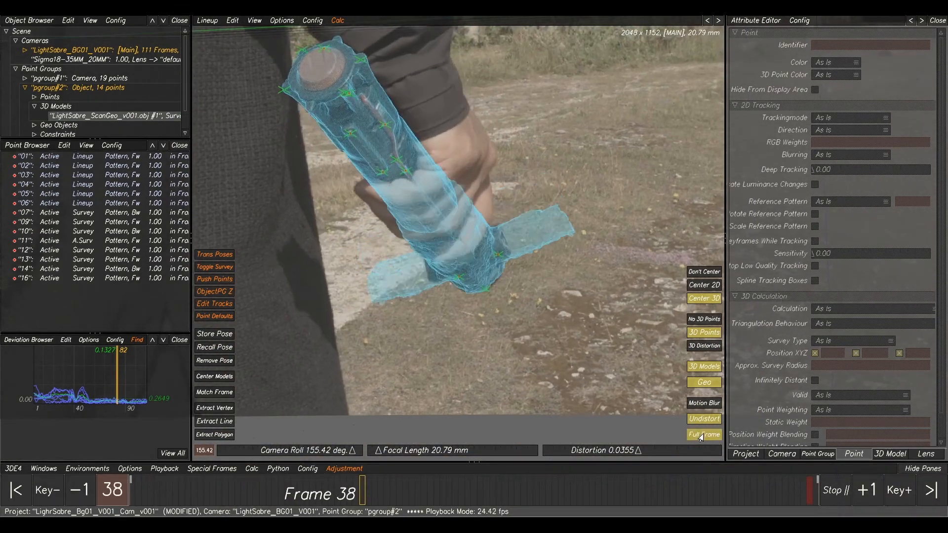
{"action": "left_click", "coordinate": [704, 435]}
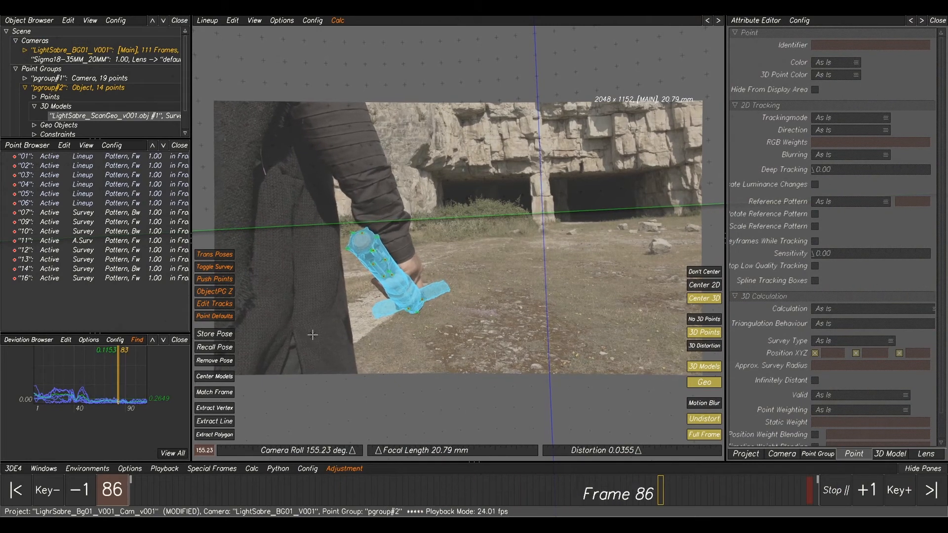
{"action": "key", "text": "space"}
- Select the curve peaking near frame 47 in the deviation graph and inspect its track in Manual Tracking back to frame 39
{"action": "left_click_drag", "start_coordinate": [327, 494], "coordinate": [418, 496]}
{"action": "scroll", "coordinate": [93, 372], "scroll_direction": "up", "scroll_amount": 3}
{"action": "middle_click_drag", "start_coordinate": [93, 372], "coordinate": [63, 372]}
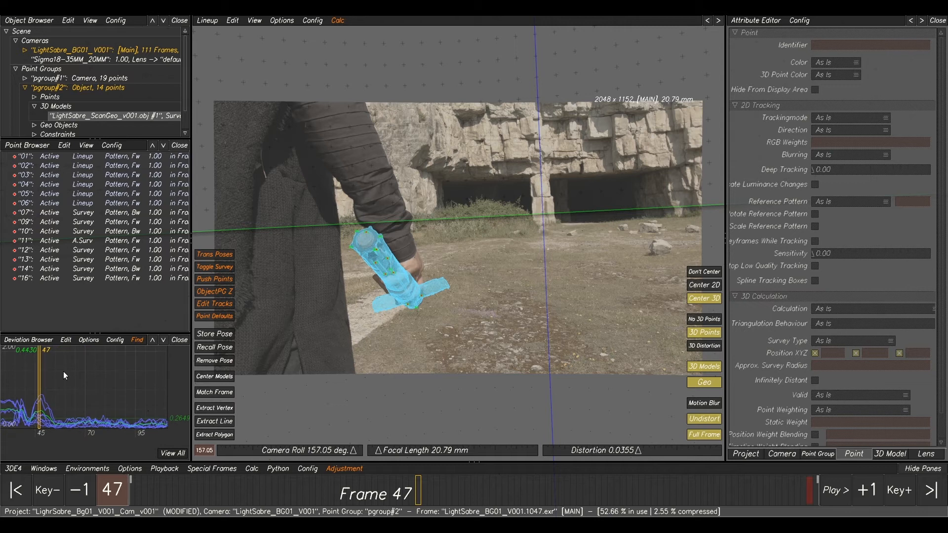
{"action": "left_click", "coordinate": [42, 398]}
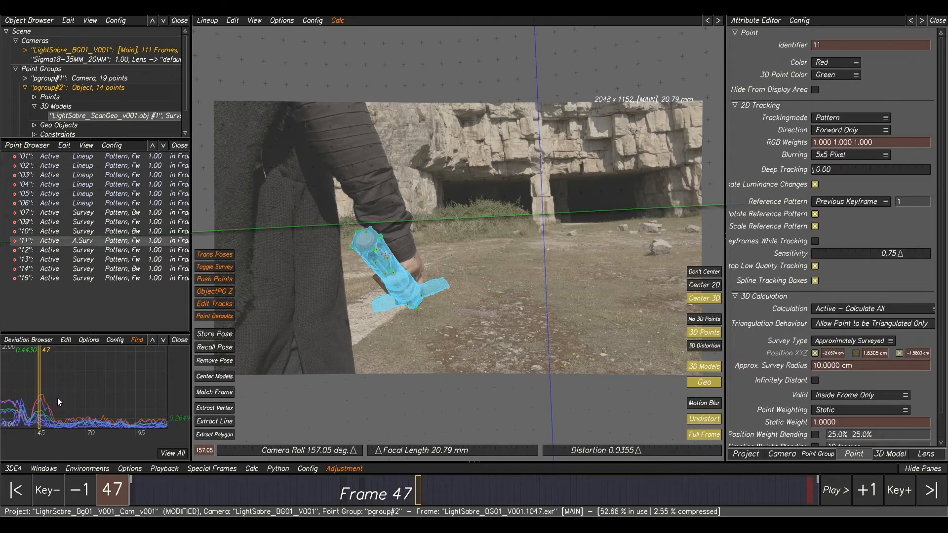
{"action": "key", "text": "F2"}
{"action": "scroll", "coordinate": [395, 237], "scroll_direction": "up", "scroll_amount": 8}
{"action": "left_click_drag", "start_coordinate": [417, 493], "coordinate": [368, 468]}
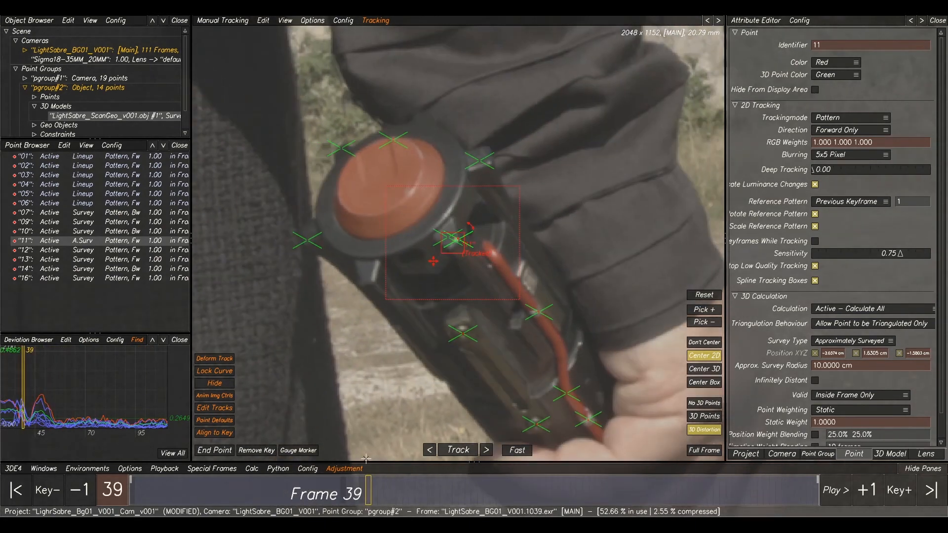
- Try point 11 as Survey Free with a recalculation, and return its survey type to Approximately Surveyed
{"action": "right_click", "coordinate": [114, 242]}
{"action": "mouse_move", "coordinate": [129, 286]}
{"action": "mouse_move", "coordinate": [224, 364]}
{"action": "left_click", "coordinate": [326, 360]}
{"action": "key", "text": "alt+c"}
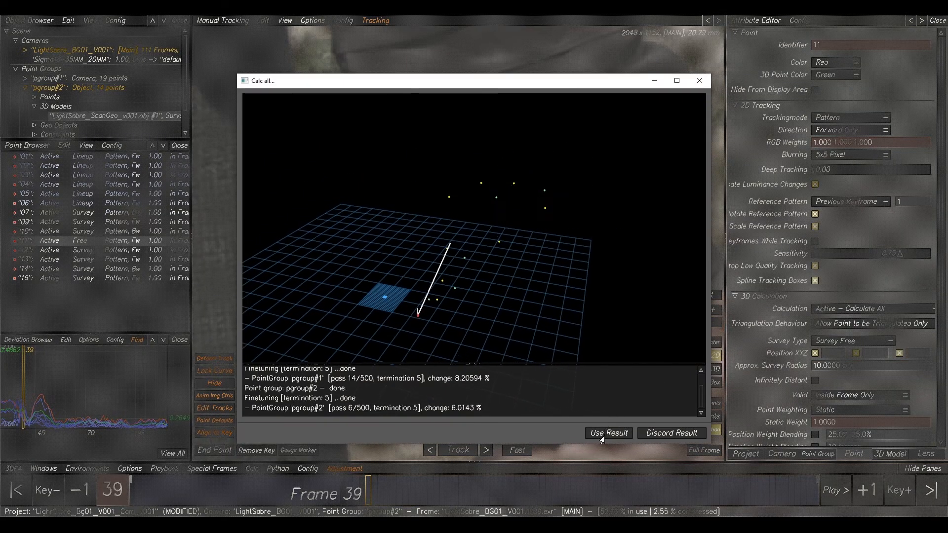
{"action": "left_click", "coordinate": [602, 436]}
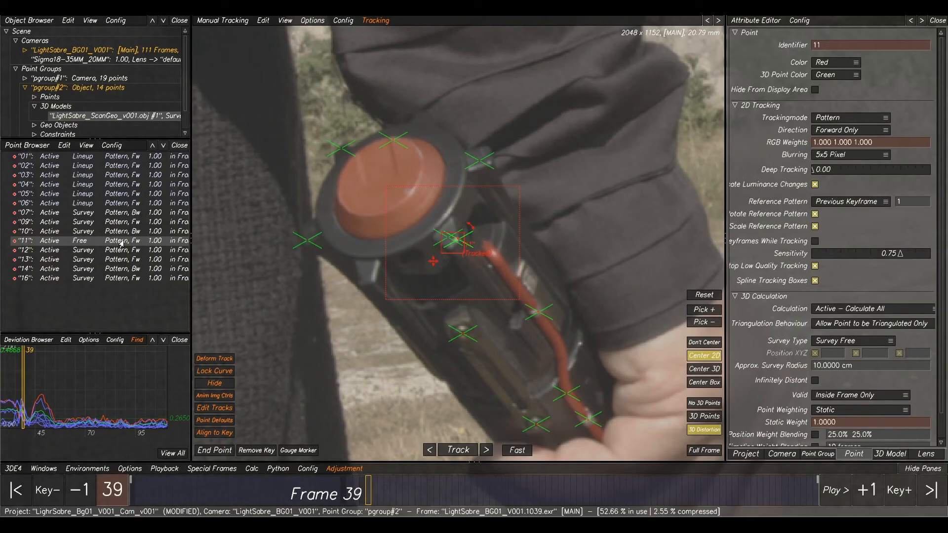
{"action": "left_click", "coordinate": [452, 378]}
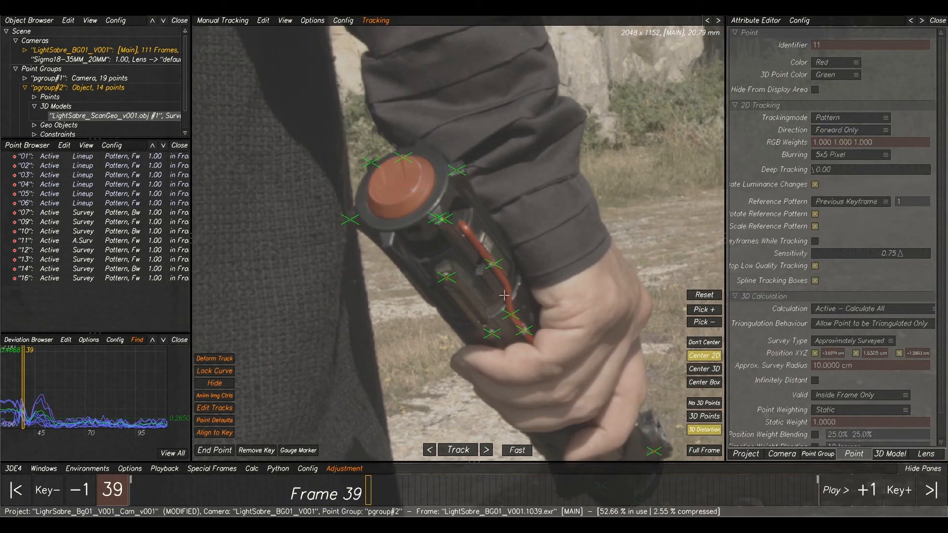
- Inspect the tracks with raised deviation near frame 39, checking point 14 at the lower end of the hilt up to frame 40
{"action": "right_click_drag", "start_coordinate": [45, 417], "coordinate": [29, 408], "text": "ctrl"}
{"action": "left_click_drag", "start_coordinate": [8, 397], "coordinate": [11, 401]}
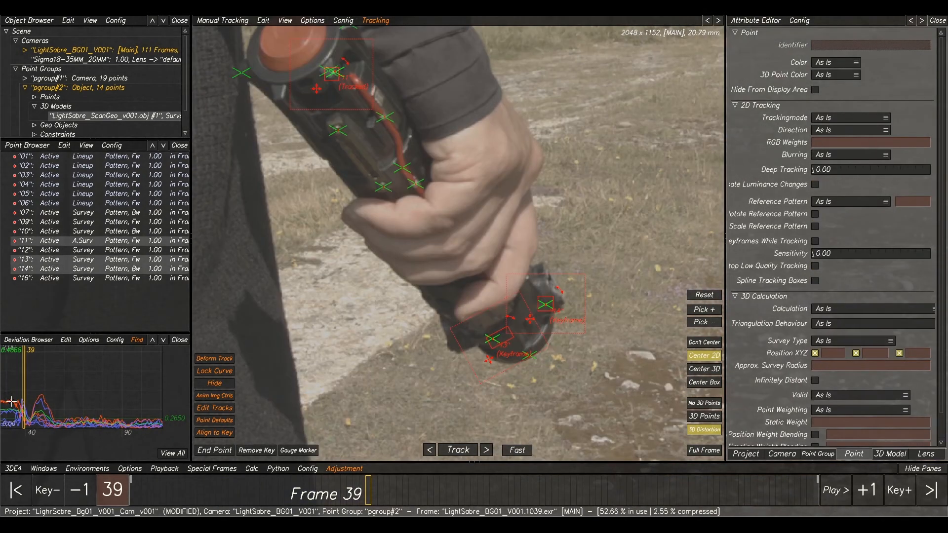
{"action": "left_click", "coordinate": [551, 342]}
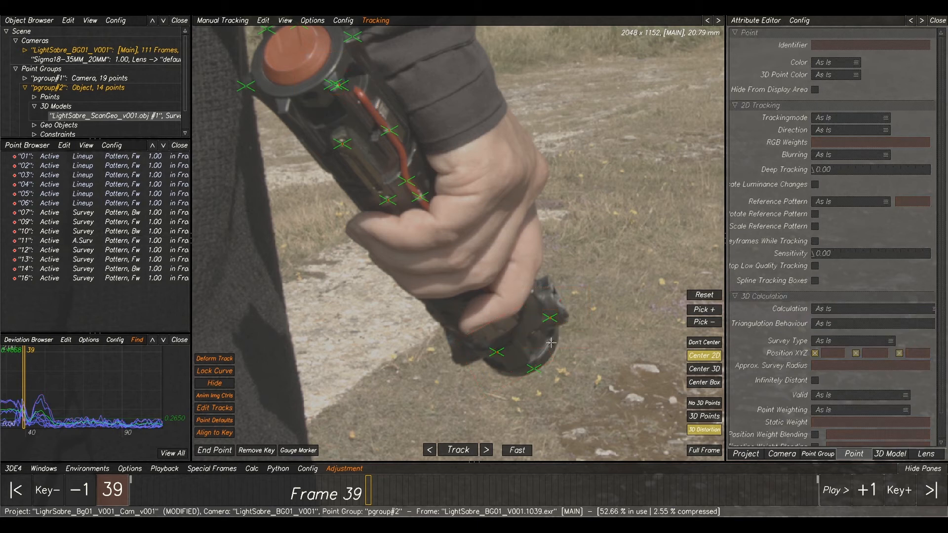
{"action": "left_click", "coordinate": [544, 318]}
{"action": "left_click_drag", "start_coordinate": [395, 492], "coordinate": [375, 493]}
- Play the shot in Lineup at full frame to review the hilt model, and examine the deviation curves towards the last frames
{"action": "key", "text": "F2"}
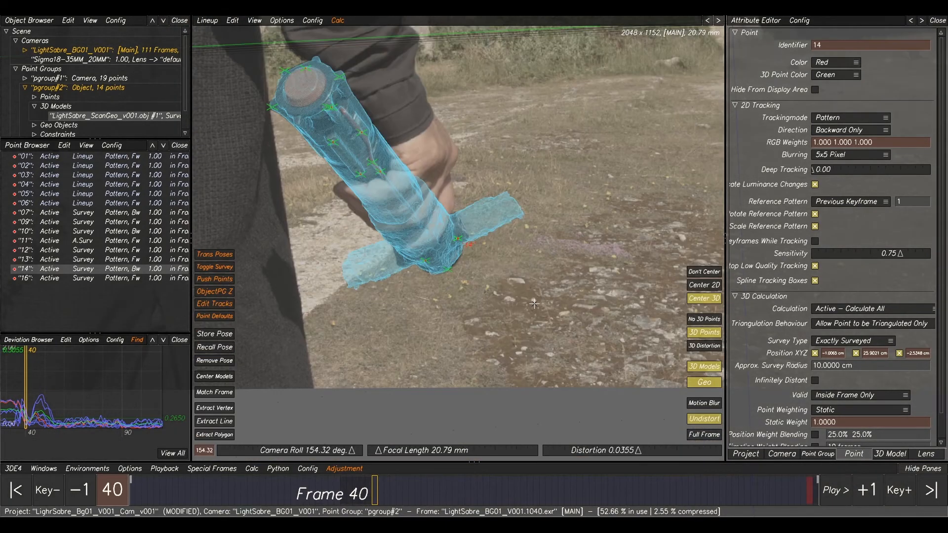
{"action": "key", "text": "space"}
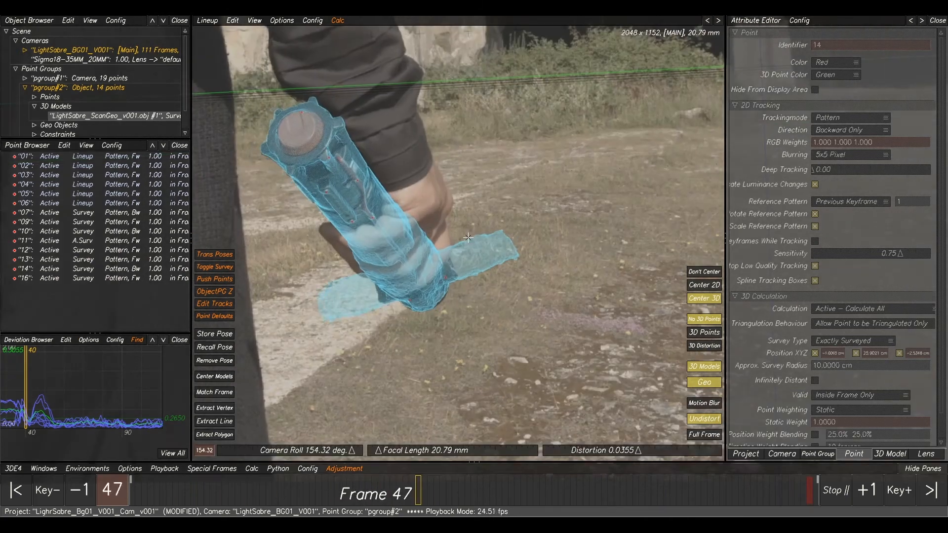
{"action": "left_click", "coordinate": [701, 435]}
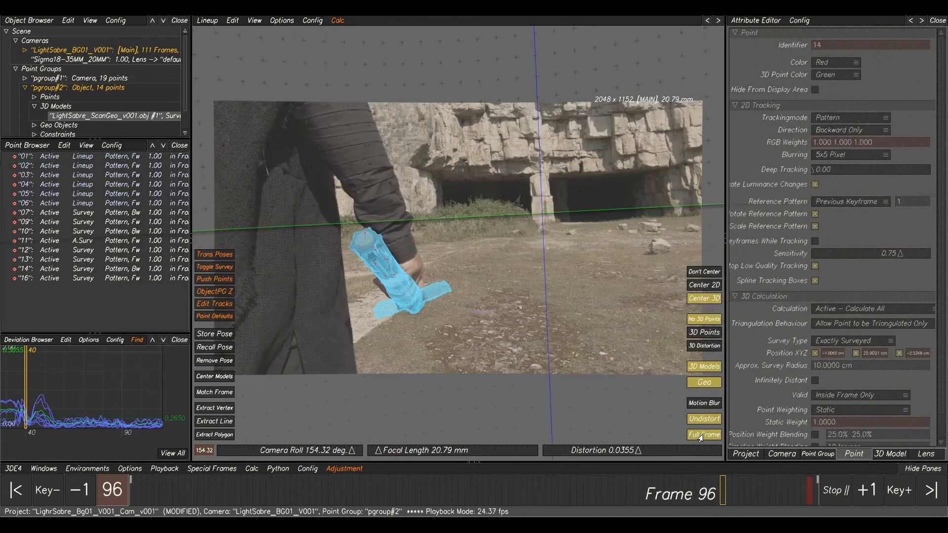
{"action": "key", "text": "space"}
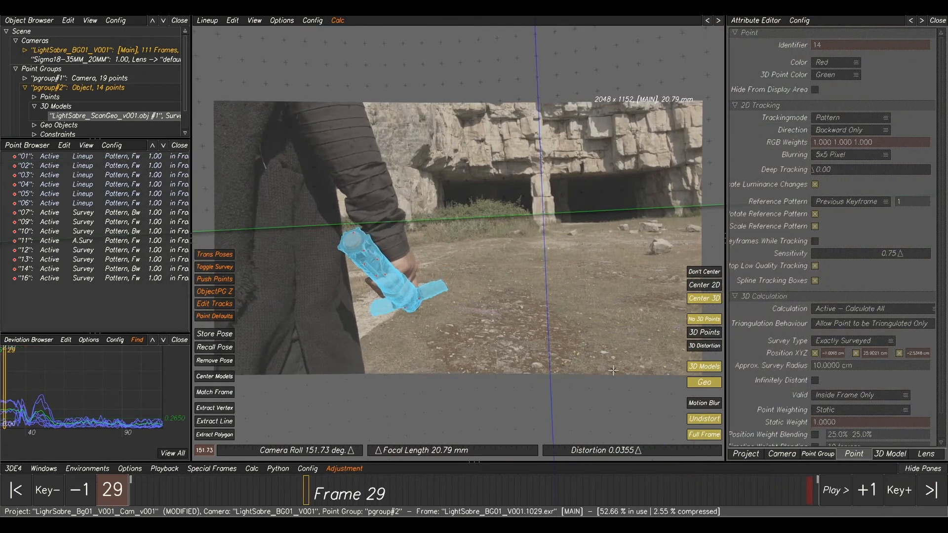
{"action": "middle_click_drag", "start_coordinate": [131, 411], "coordinate": [72, 416]}
{"action": "right_click_drag", "start_coordinate": [72, 416], "coordinate": [107, 394]}
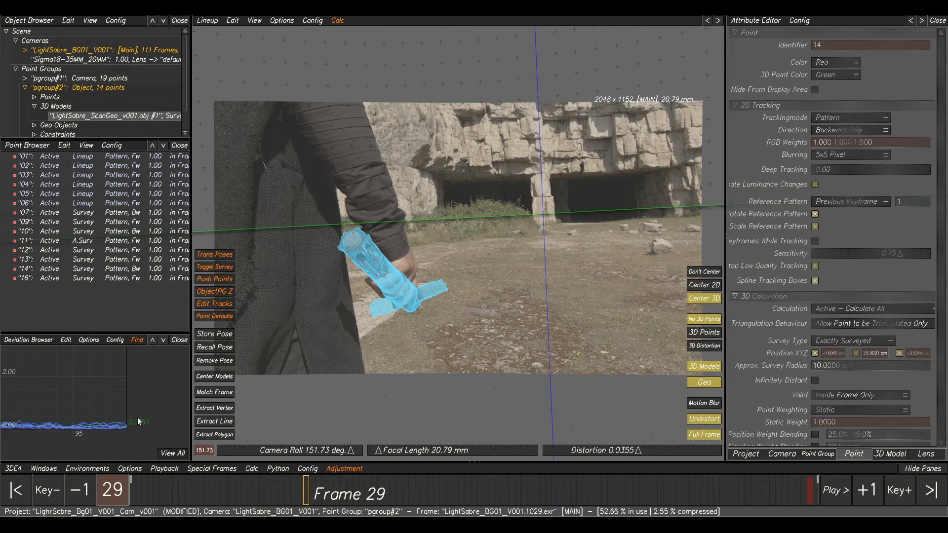
- Review the hilt model's fit close up from the shot's start, checking the frames around 38 to 51
{"action": "left_click_drag", "start_coordinate": [291, 496], "coordinate": [158, 496]}
{"action": "scroll", "coordinate": [434, 225], "scroll_direction": "up", "scroll_amount": 3}
{"action": "key", "text": "space"}
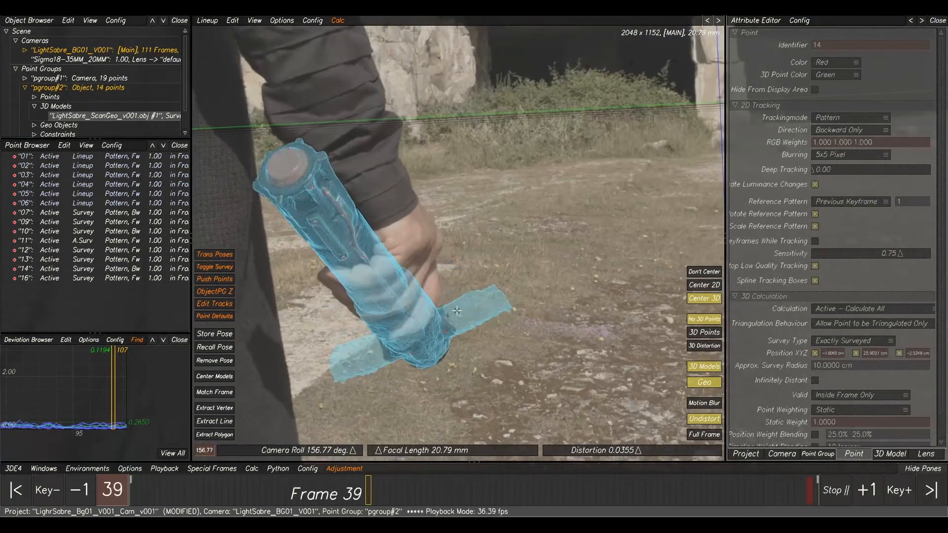
{"action": "key", "text": "space"}
{"action": "scroll", "coordinate": [449, 297], "scroll_direction": "down", "scroll_amount": 2}
{"action": "left_click_drag", "start_coordinate": [419, 486], "coordinate": [374, 497]}
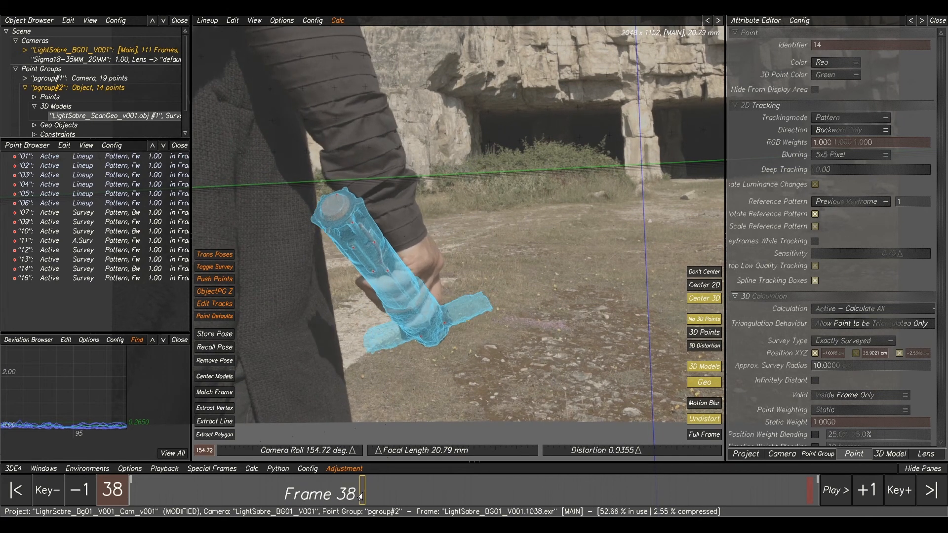
{"action": "left_click_drag", "start_coordinate": [367, 492], "coordinate": [443, 500]}
{"action": "scroll", "coordinate": [604, 249], "scroll_direction": "down", "scroll_amount": 3}
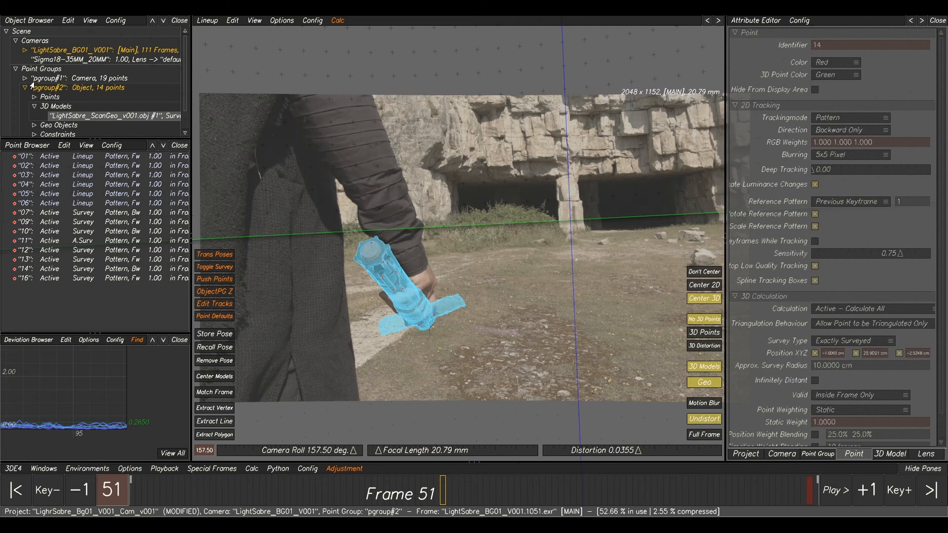
- Save the project in MM018\tut, overwriting LighrSabre_Bg01_V001_Cam_v001.3de
{"action": "left_click", "coordinate": [12, 468]}
{"action": "left_click", "coordinate": [31, 406]}
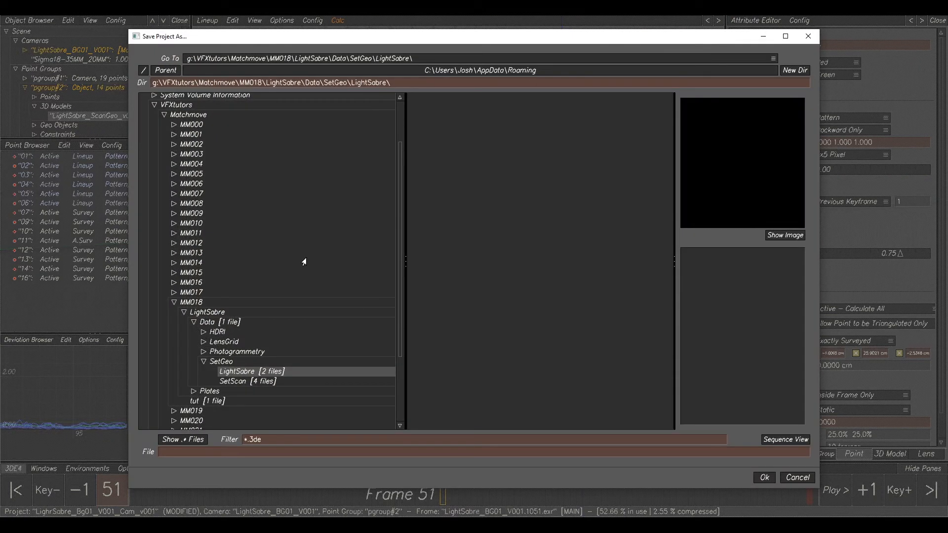
{"action": "left_click", "coordinate": [203, 401]}
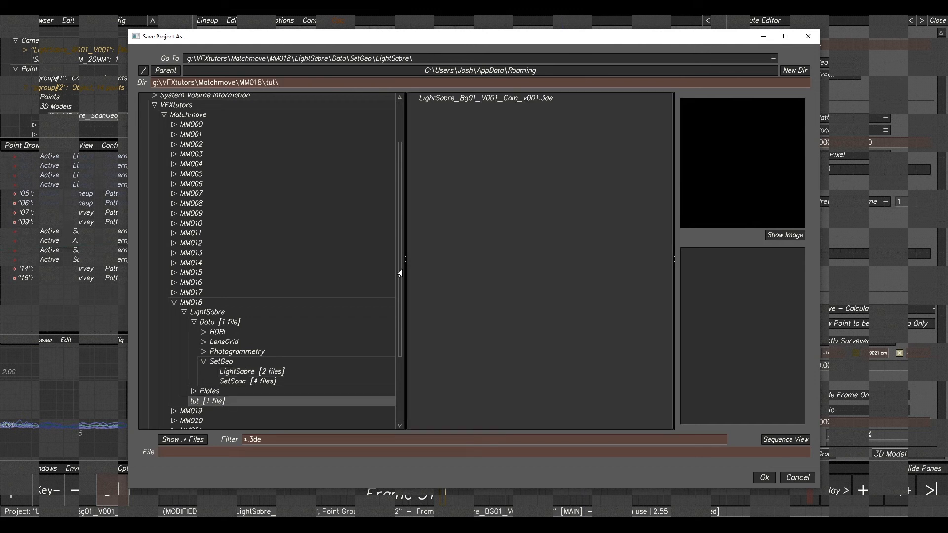
{"action": "left_click", "coordinate": [516, 99]}
{"action": "left_click", "coordinate": [761, 478]}
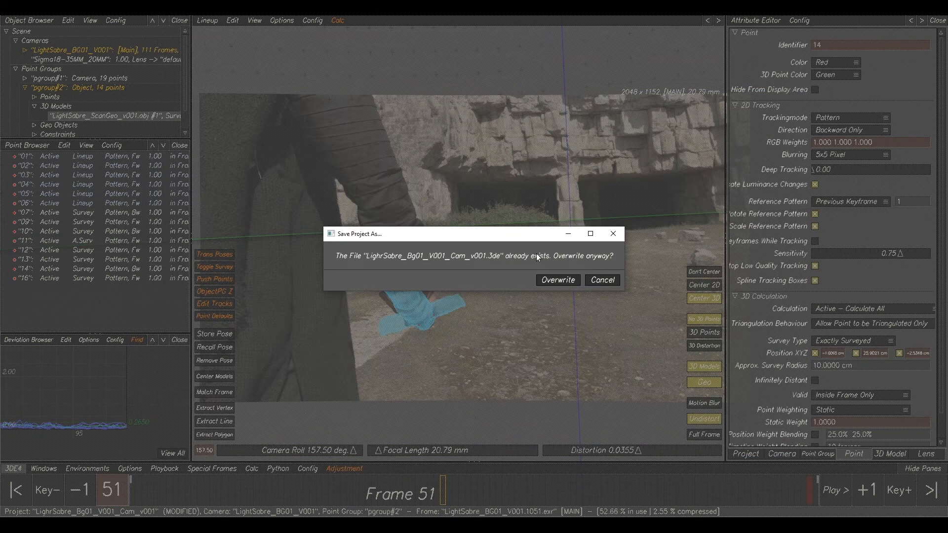
{"action": "left_click", "coordinate": [553, 280]}
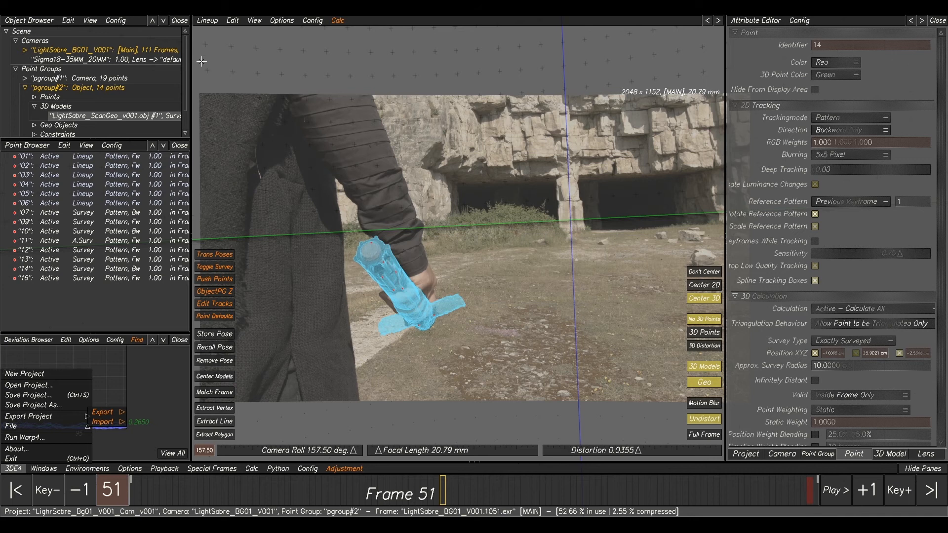
- Show the Sith_SetScan_V001.obj model from the camera point group in the Lineup view
{"action": "left_click", "coordinate": [22, 79]}
{"action": "left_click", "coordinate": [34, 97]}
{"action": "left_click", "coordinate": [77, 108]}
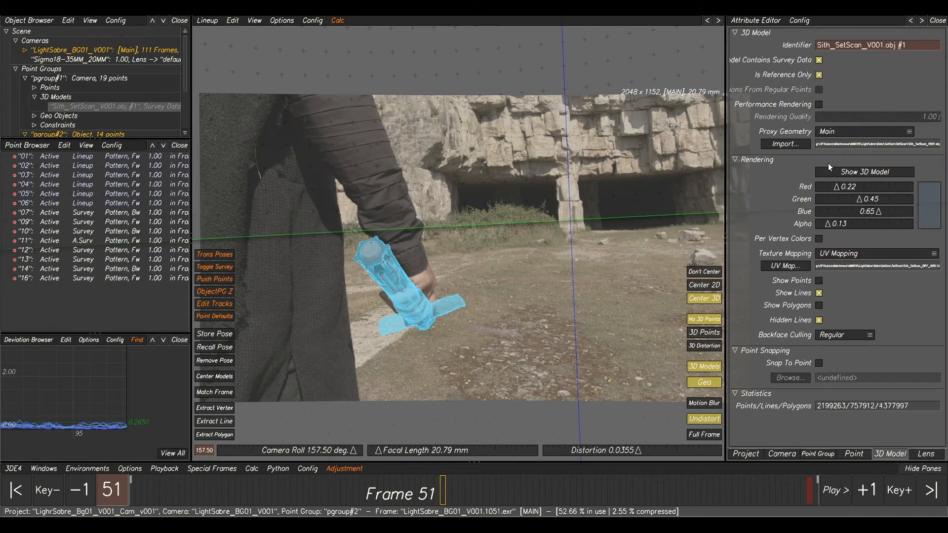
{"action": "left_click", "coordinate": [850, 172]}
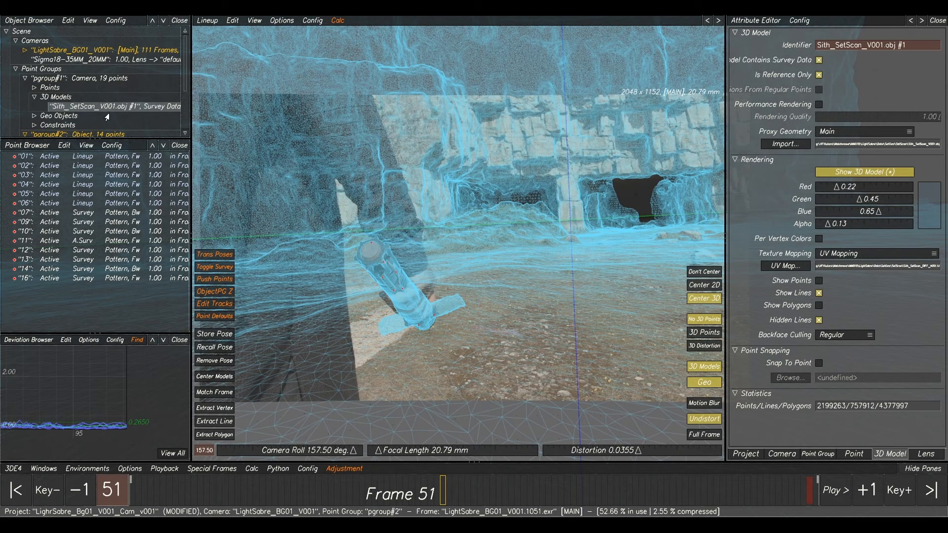
{"action": "left_click", "coordinate": [24, 79]}
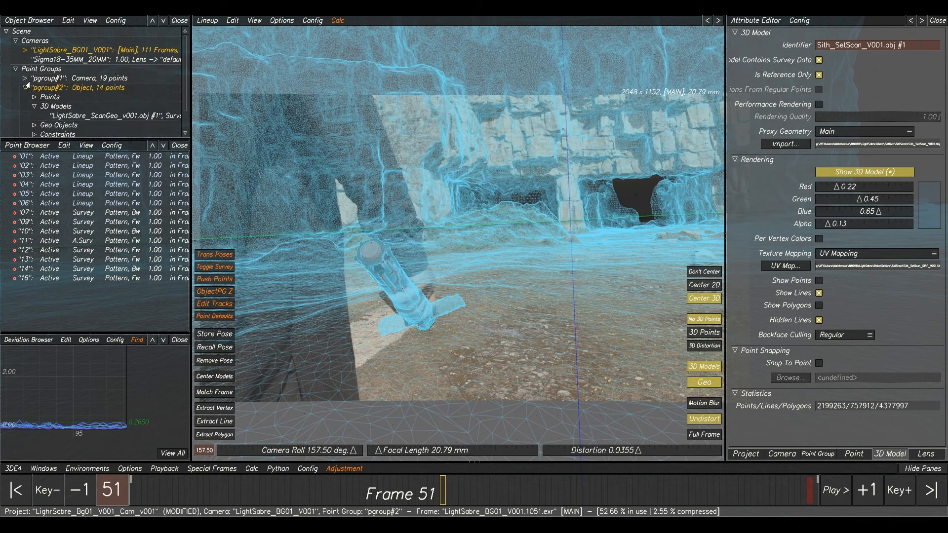
- Recolour the LightSabre_ScanGeo_v001.obj model with red 0.71 and green 0.23, and play the shot with both scans shown
{"action": "left_click", "coordinate": [69, 116]}
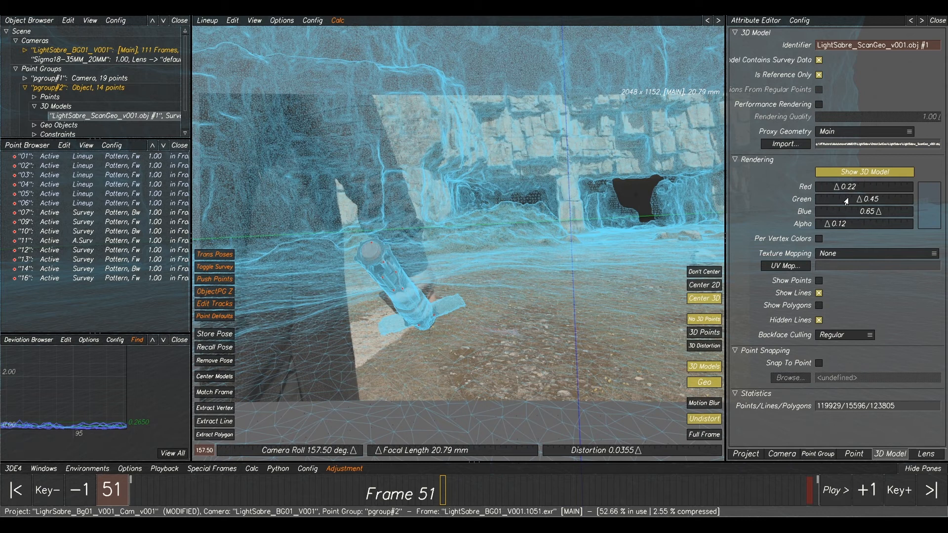
{"action": "mouse_move", "coordinate": [826, 192]}
{"action": "left_mouse_down"}
{"action": "mouse_move", "coordinate": [879, 192]}
{"action": "mouse_move", "coordinate": [836, 204]}
{"action": "left_mouse_up"}
{"action": "scroll", "coordinate": [499, 237], "scroll_direction": "down", "scroll_amount": 2}
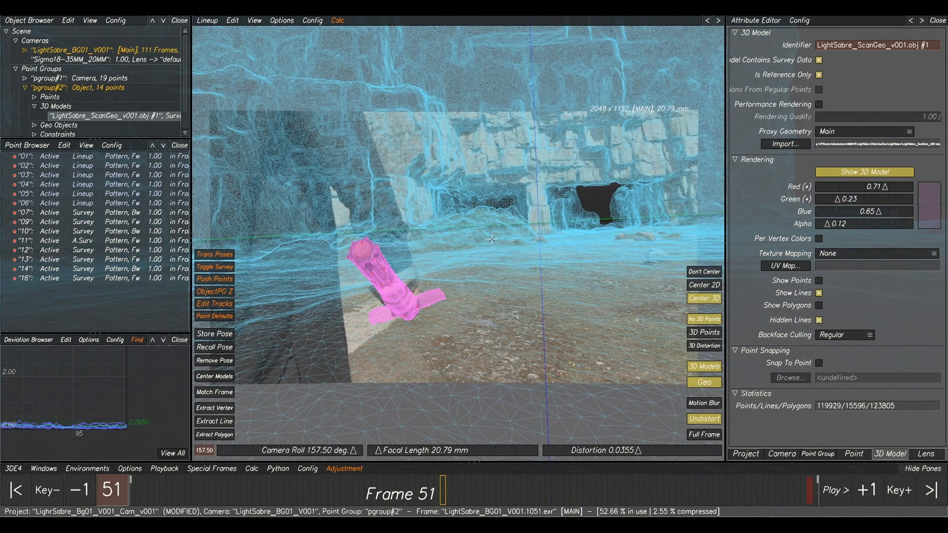
{"action": "key", "text": "space"}
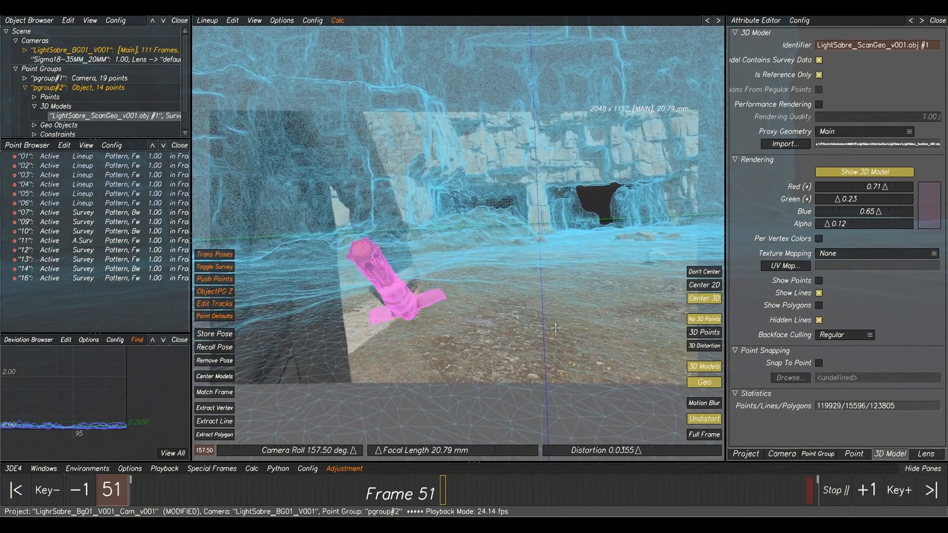
{"action": "key", "text": "space"}
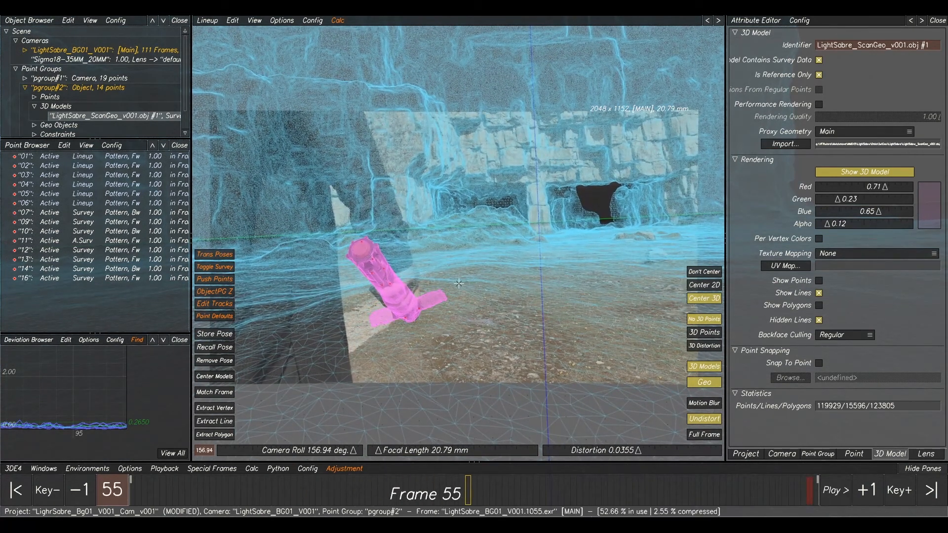
- Export the project as a Maya script with start frame 1001 to LightSabre_BG01_v001_Cam_v001 in MM018\tut
{"action": "left_click", "coordinate": [18, 472]}
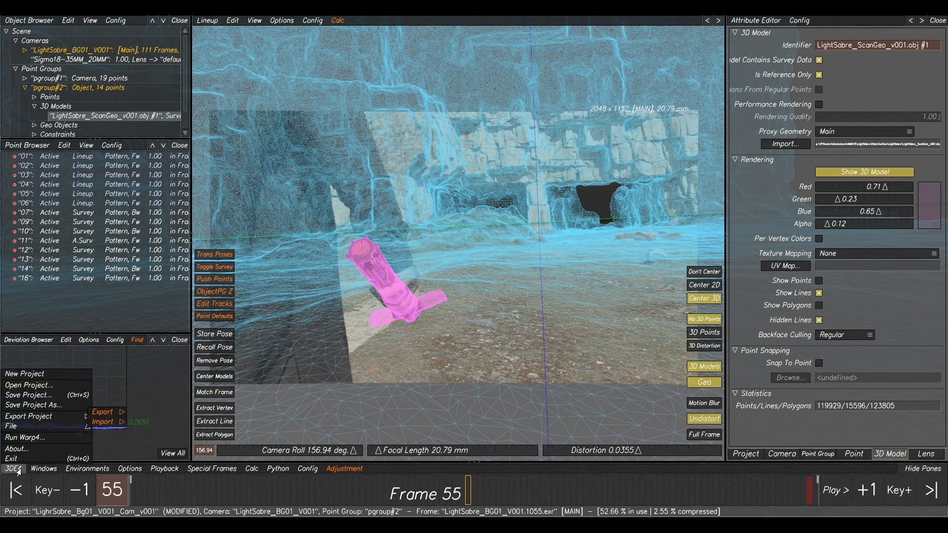
{"action": "mouse_move", "coordinate": [47, 420]}
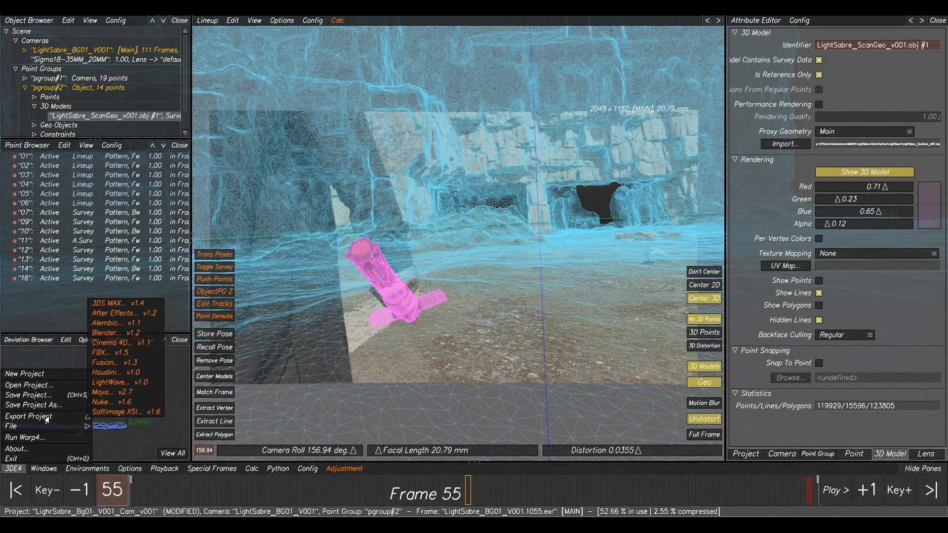
{"action": "left_click", "coordinate": [121, 395]}
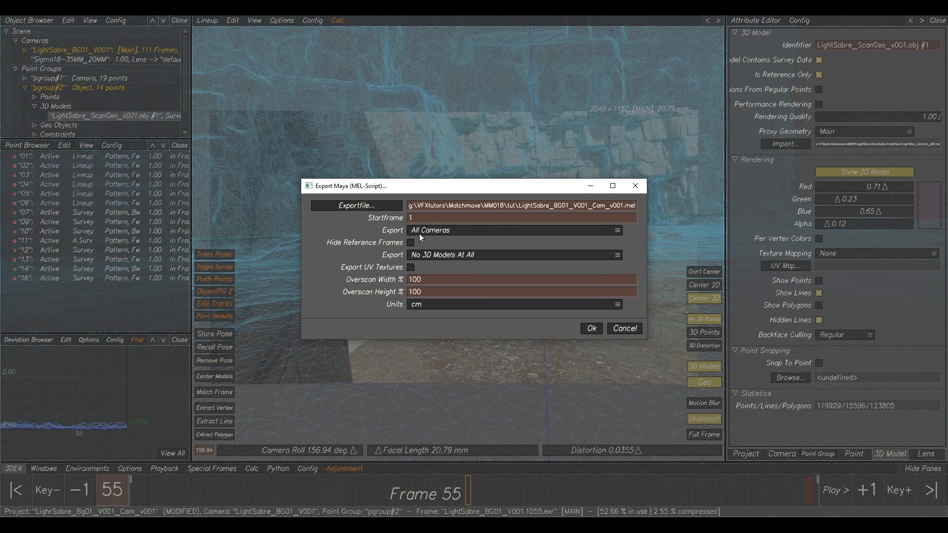
{"action": "left_click", "coordinate": [426, 219]}
{"action": "type", "text": "001"}
{"action": "left_click", "coordinate": [354, 206]}
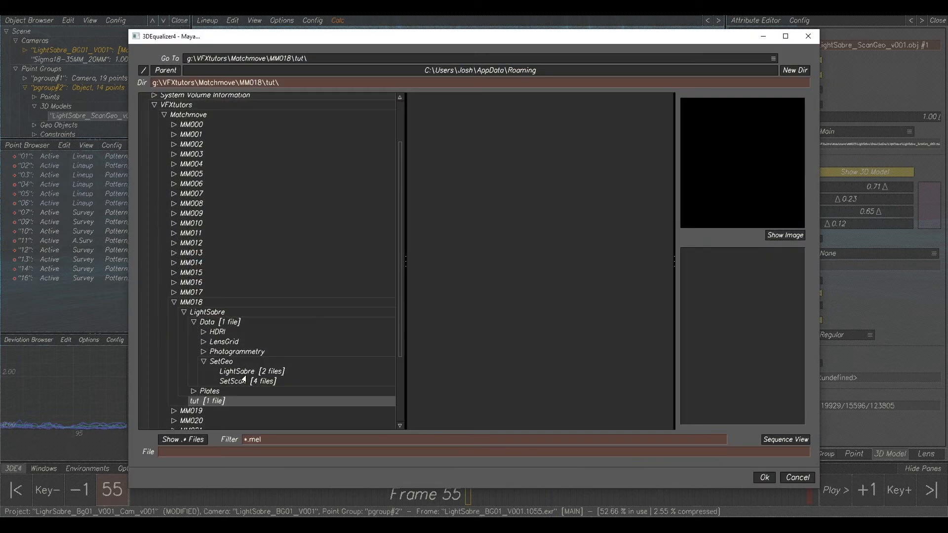
{"action": "left_click", "coordinate": [215, 453]}
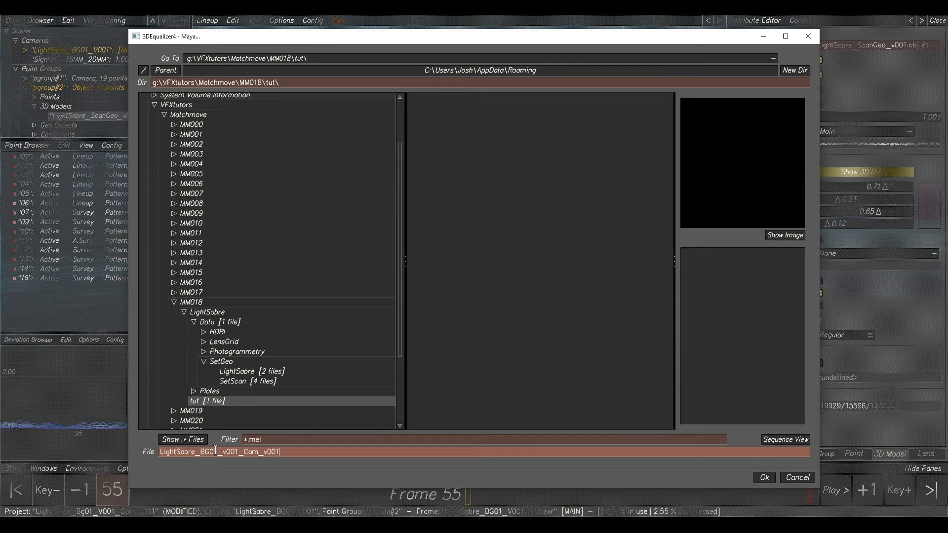
{"action": "left_click", "coordinate": [763, 477]}
{"action": "left_click", "coordinate": [585, 332]}
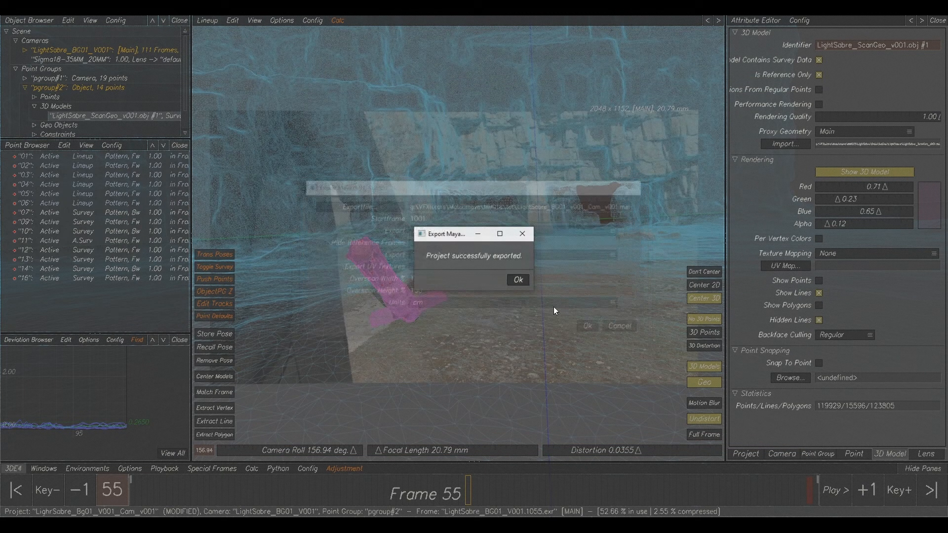
{"action": "left_click", "coordinate": [518, 280]}
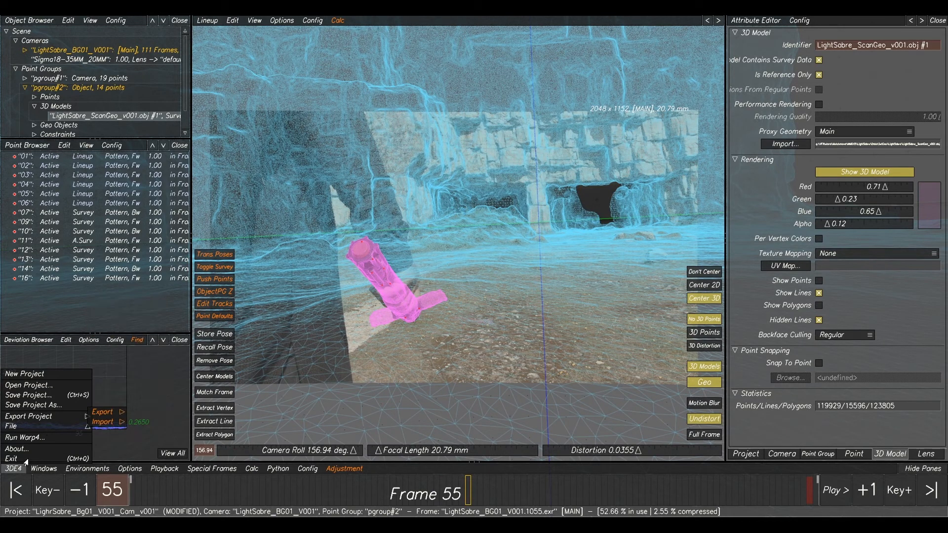
- Export the Nuke LD_3DE4 lens distortion node as LightSabre_BG01_V001_NukeLDnode_v001.nk in MM018\tut
{"action": "mouse_move", "coordinate": [106, 414]}
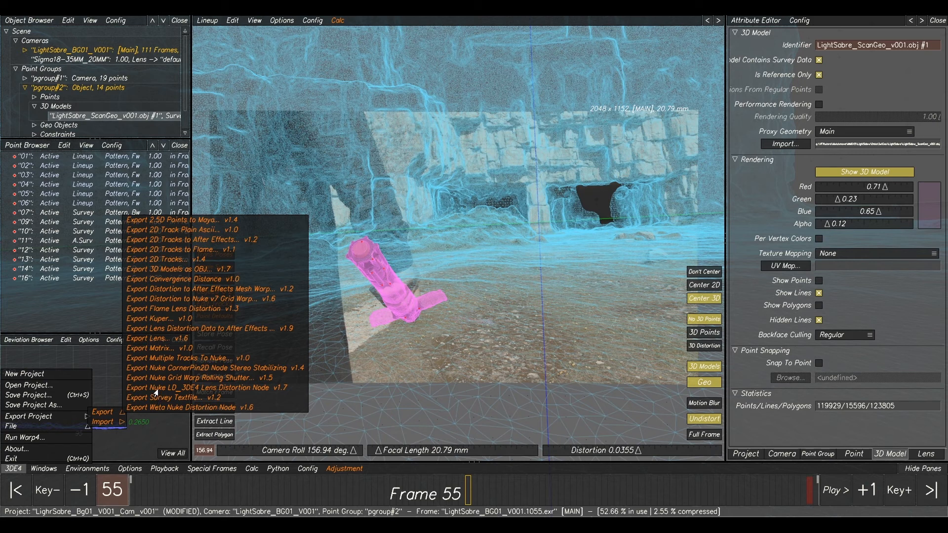
{"action": "left_click", "coordinate": [196, 388]}
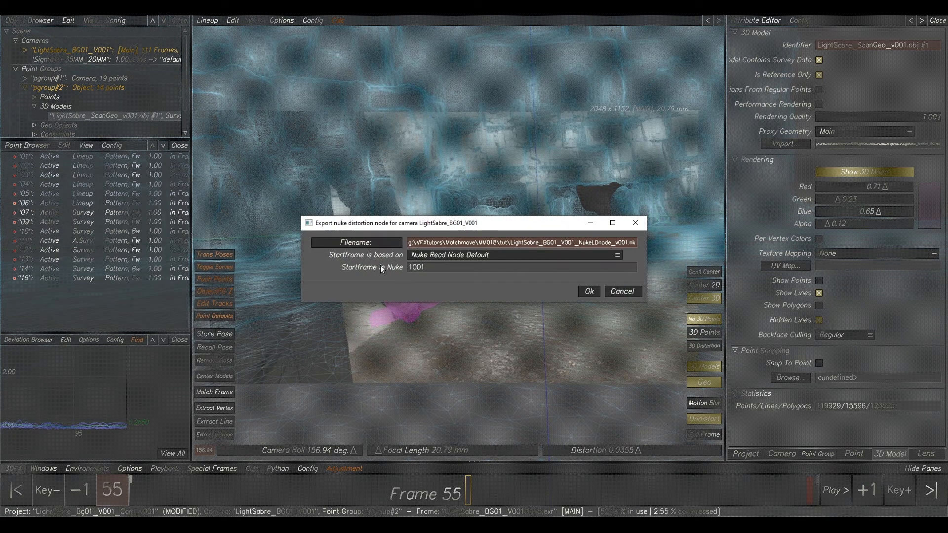
{"action": "left_click", "coordinate": [383, 245]}
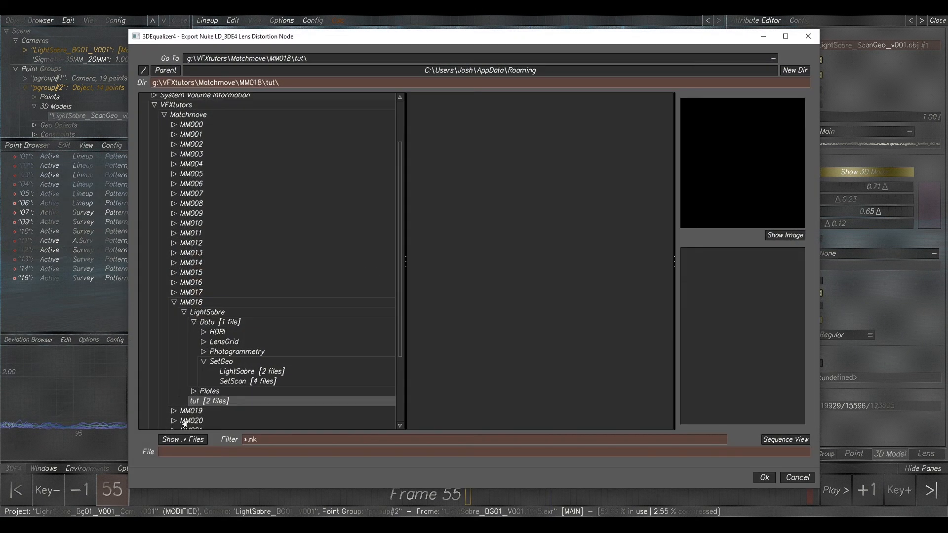
{"action": "left_click", "coordinate": [204, 451]}
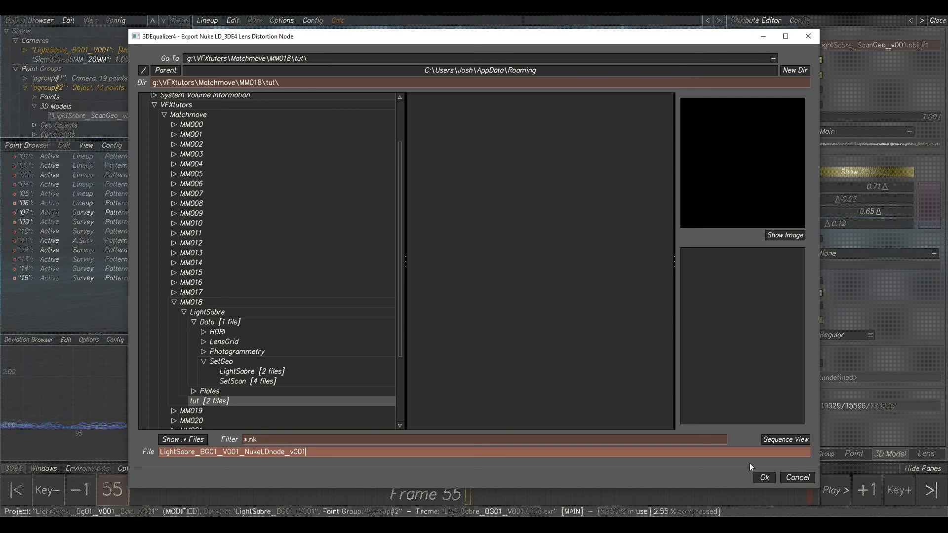
{"action": "left_click", "coordinate": [764, 478]}
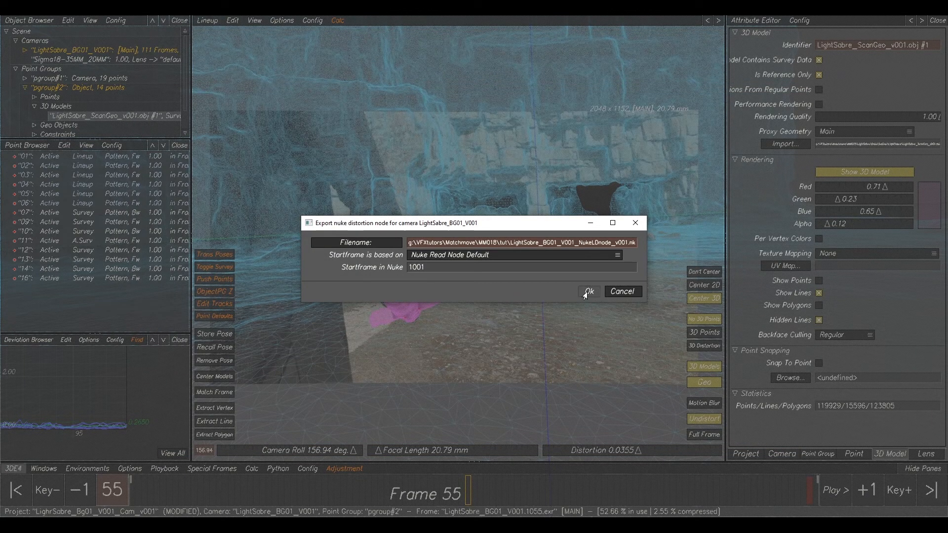
{"action": "left_click", "coordinate": [588, 291]}
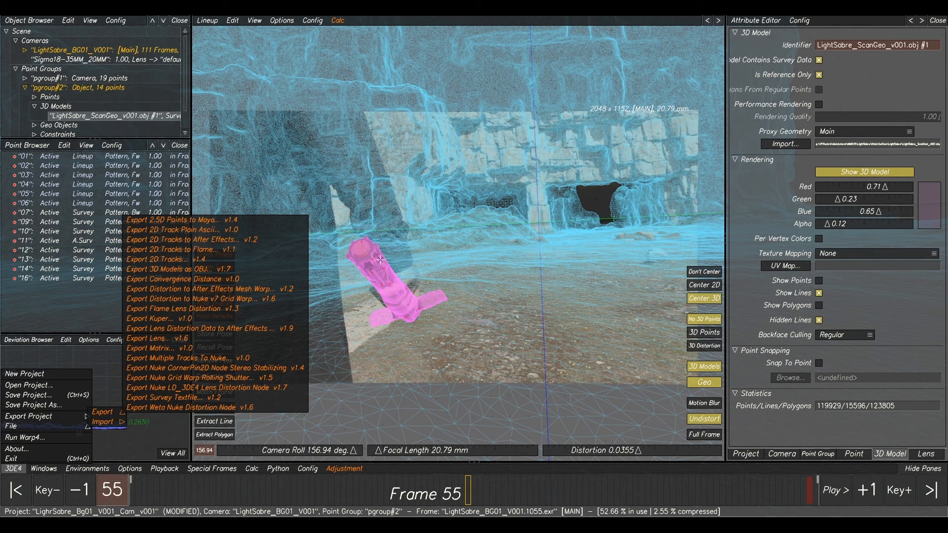
- Return the shot to frame 1
{"action": "left_click", "coordinate": [207, 495]}
{"action": "left_click_drag", "start_coordinate": [188, 496], "coordinate": [129, 487]}
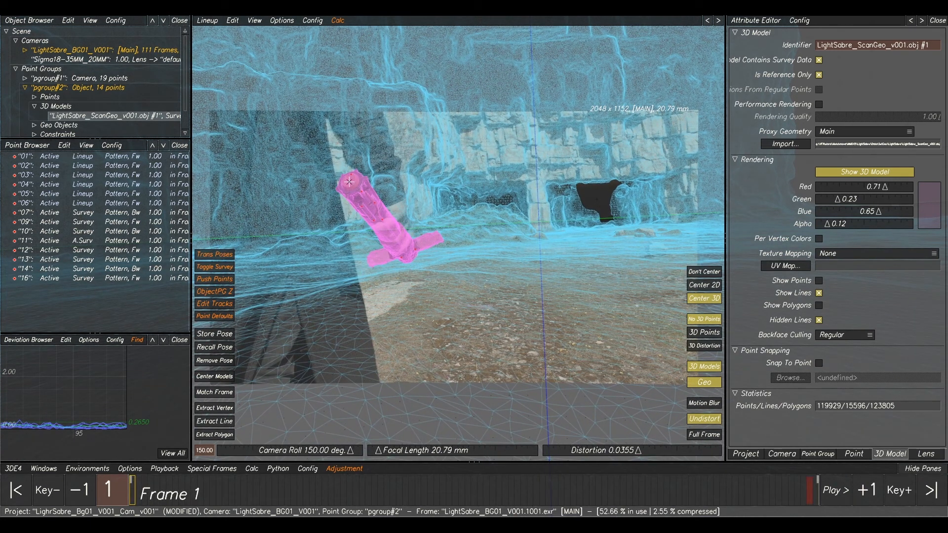
- Export the lightsabre scan model from the 3D orientation view as LightSabre_SFLUP_v001.obj in MM018\tut
{"action": "key", "text": "F6"}
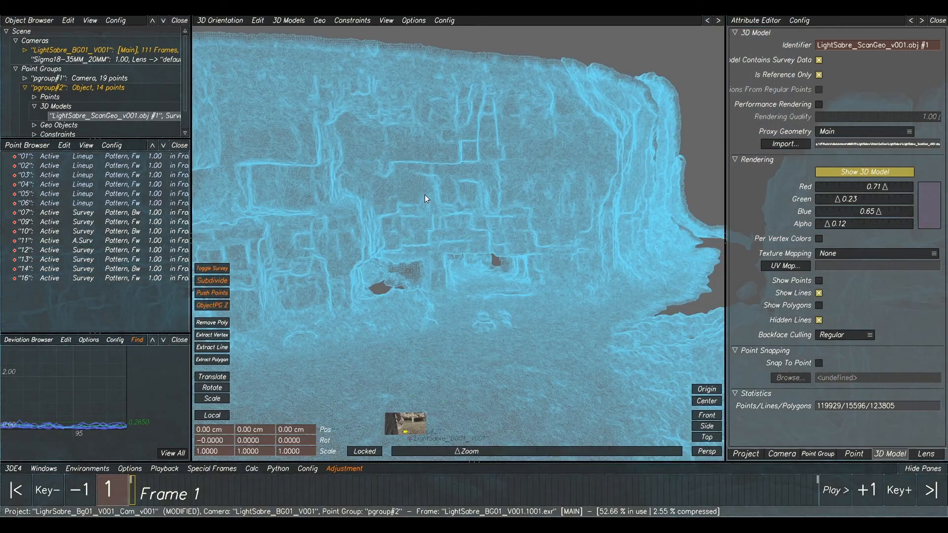
{"action": "middle_click_drag", "start_coordinate": [414, 331], "coordinate": [445, 280], "text": "alt"}
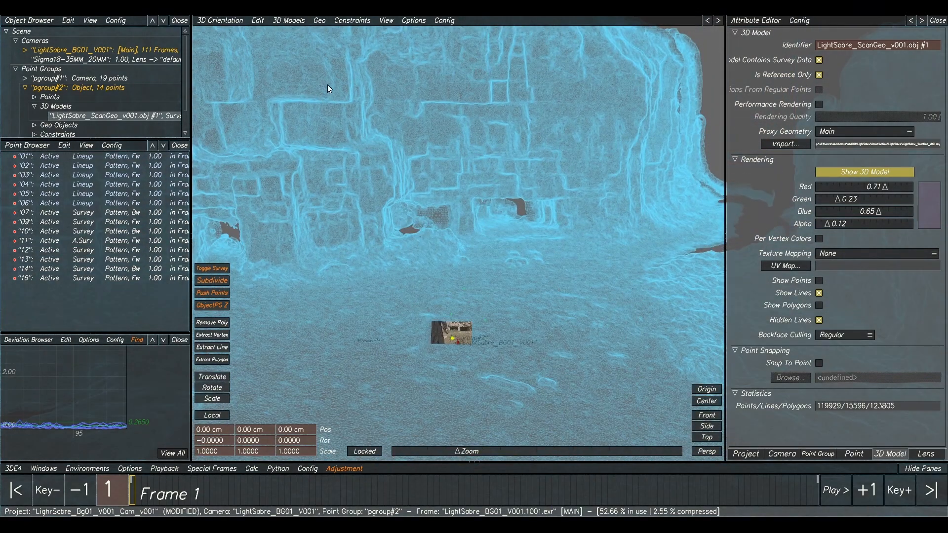
{"action": "left_click", "coordinate": [288, 21]}
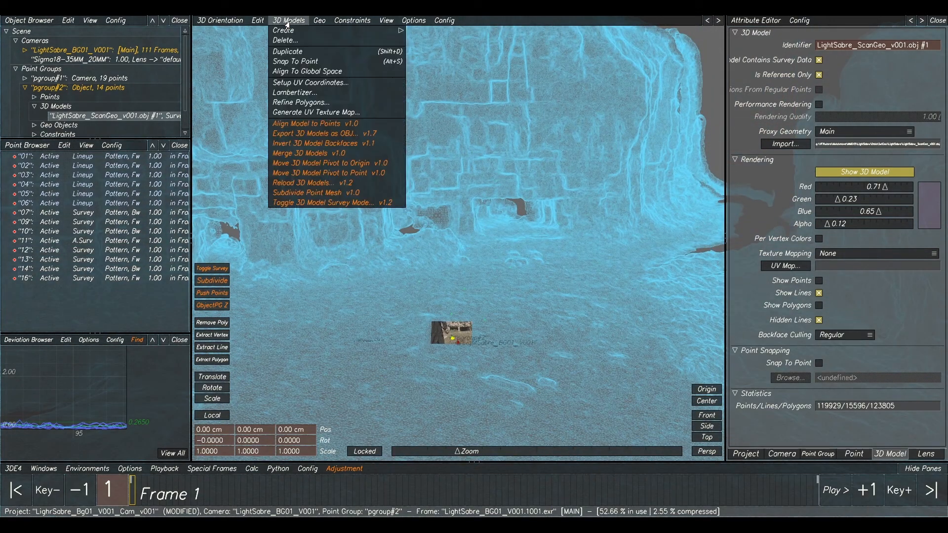
{"action": "left_click", "coordinate": [301, 134]}
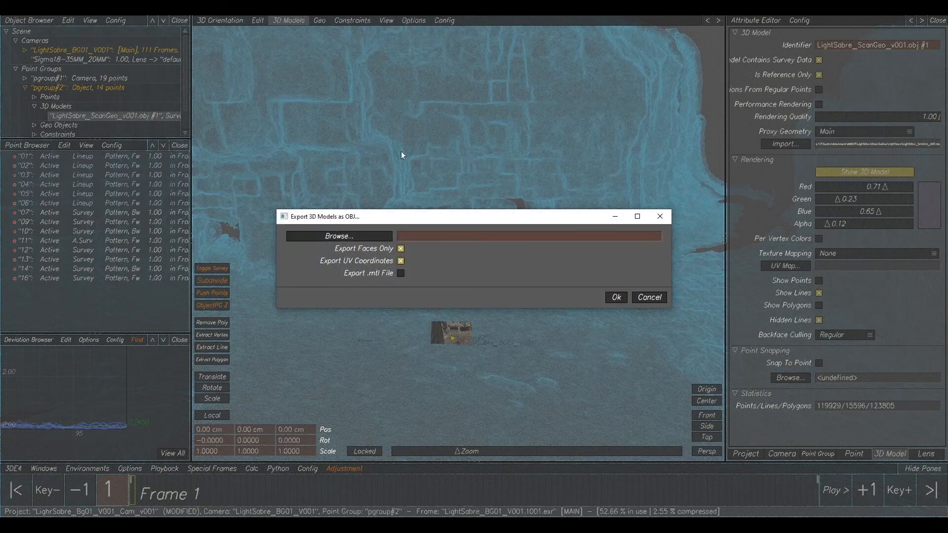
{"action": "left_click", "coordinate": [361, 237]}
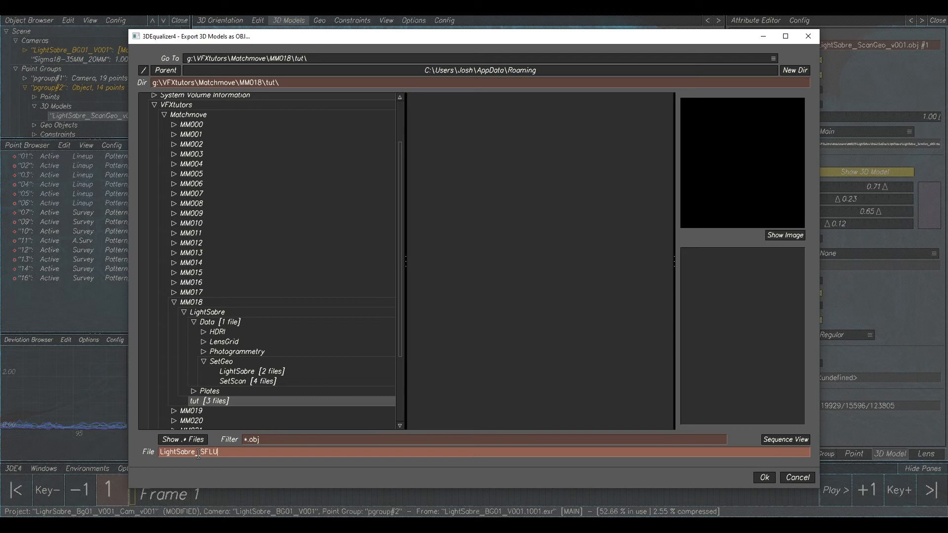
{"action": "type", "text": "001"}
{"action": "left_click", "coordinate": [765, 477]}
{"action": "left_click", "coordinate": [613, 300]}
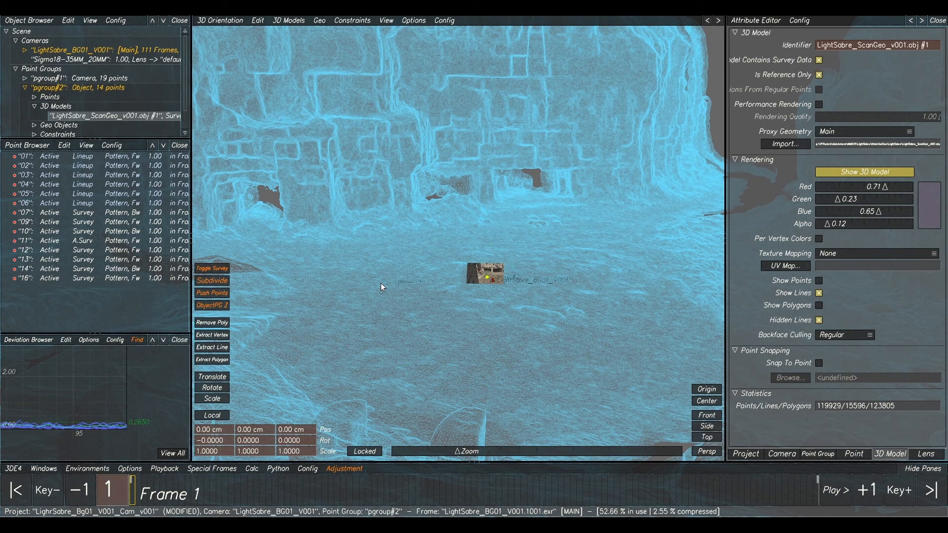
- Launch Warp4 for the LightSabre_BG01_V001 camera and enable saving of the destination footage
{"action": "right_click_drag", "start_coordinate": [476, 312], "coordinate": [508, 271], "text": "alt"}
{"action": "left_click_drag", "start_coordinate": [507, 271], "coordinate": [552, 324], "text": "alt"}
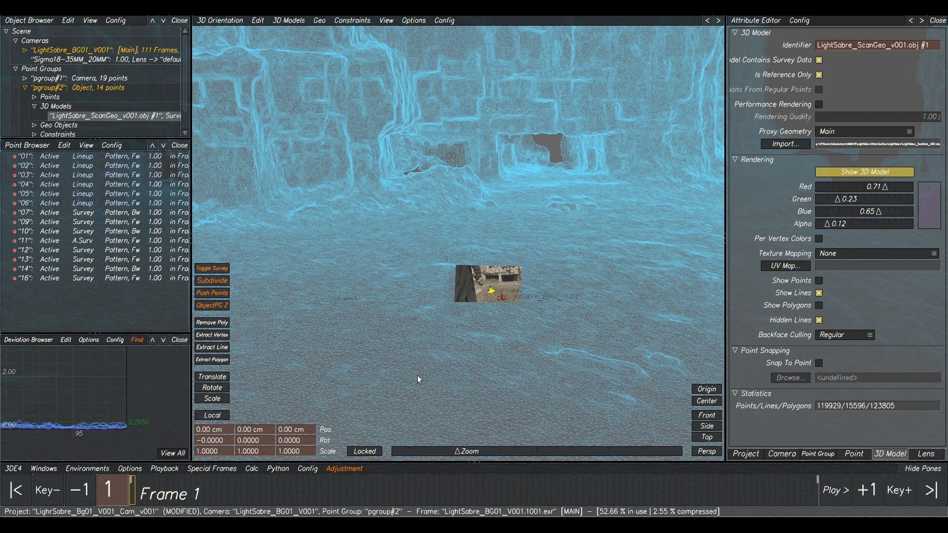
{"action": "left_click", "coordinate": [15, 469]}
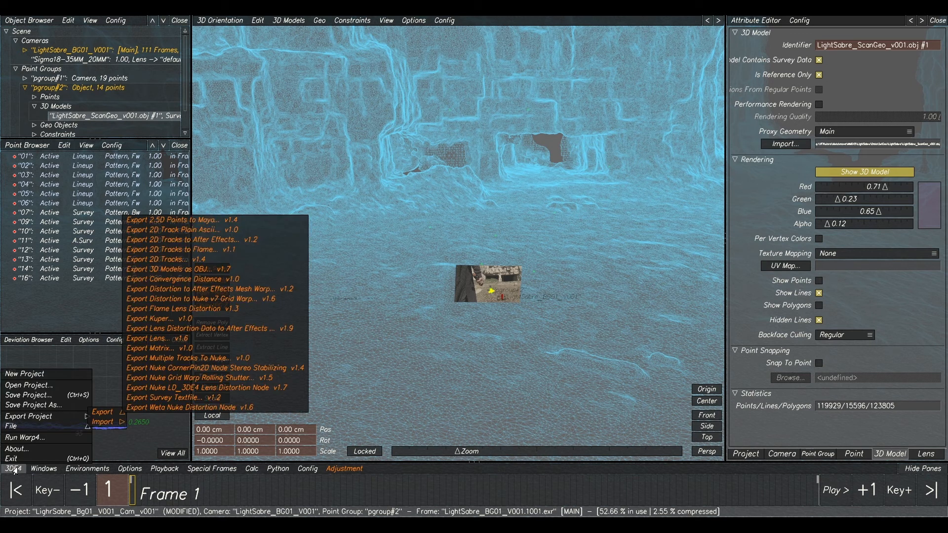
{"action": "left_click", "coordinate": [28, 438]}
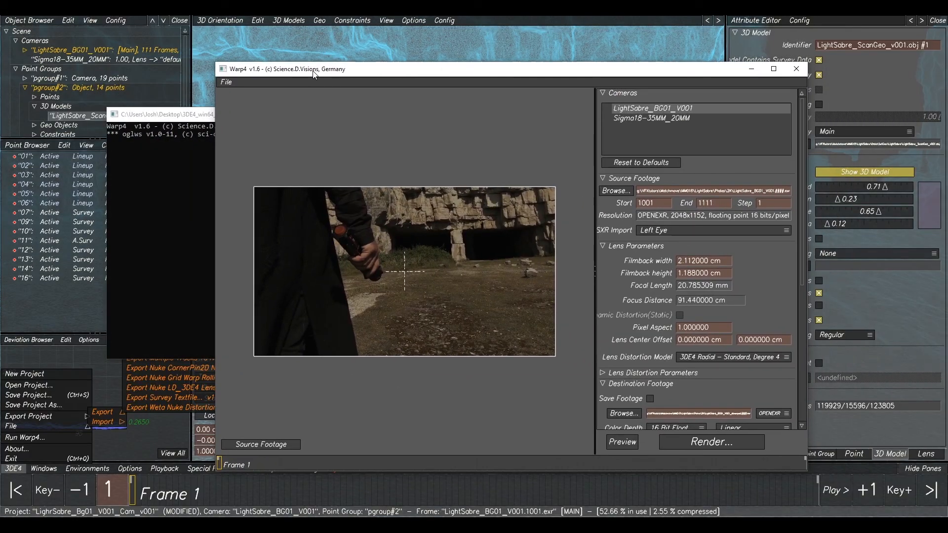
{"action": "scroll", "coordinate": [635, 284], "scroll_direction": "down", "scroll_amount": 3}
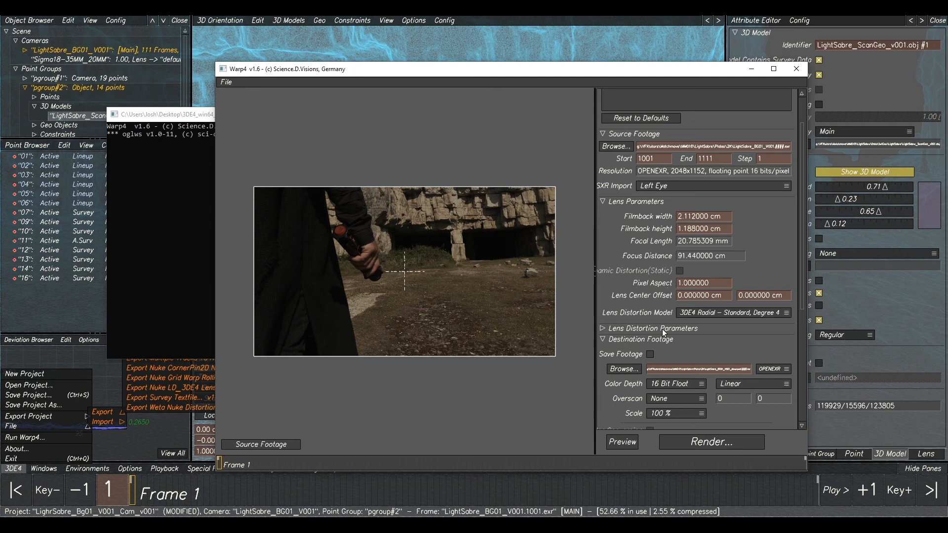
{"action": "left_click", "coordinate": [650, 355]}
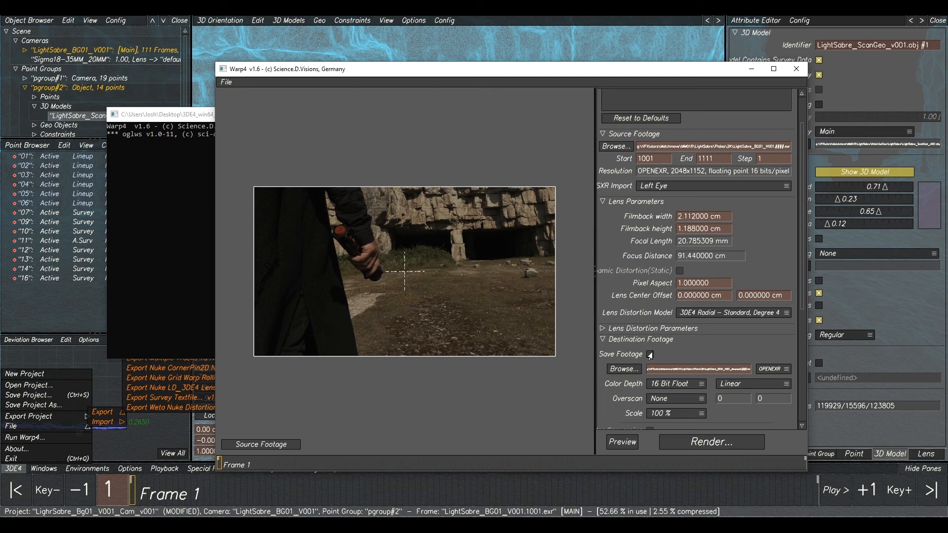
- Browse for the destination footage location and create a UDP folder inside g:\VFXtutors\Matchmove\MM018\tut
{"action": "left_click", "coordinate": [624, 370]}
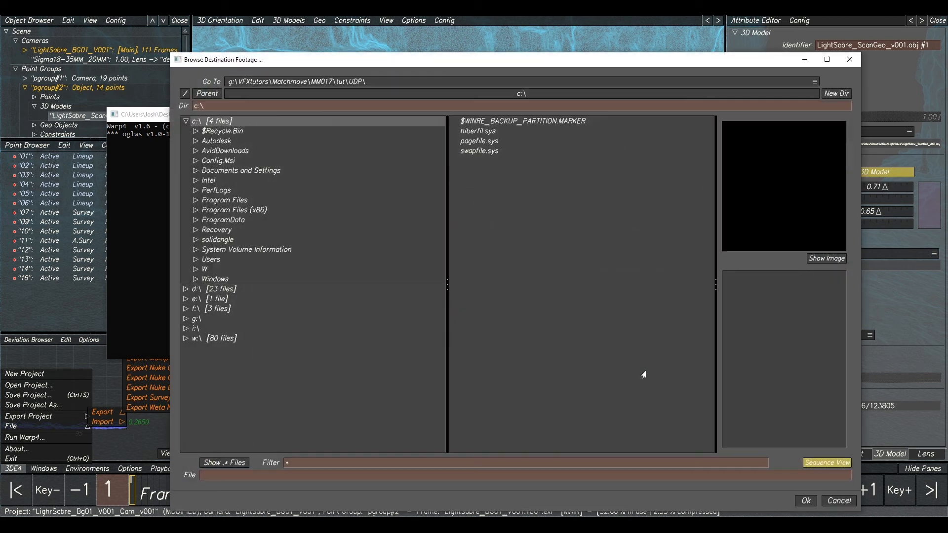
{"action": "left_click", "coordinate": [185, 121]}
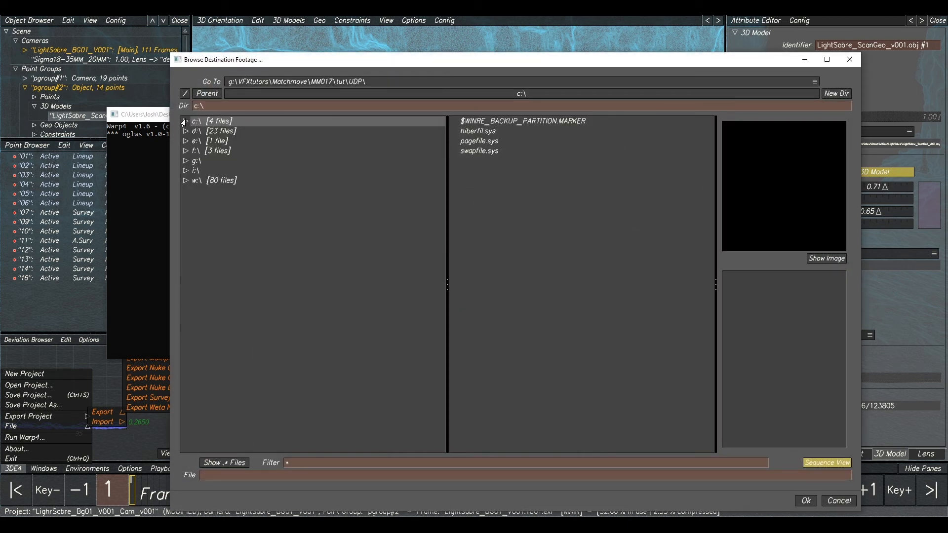
{"action": "left_click", "coordinate": [186, 160]}
{"action": "left_click", "coordinate": [196, 190]}
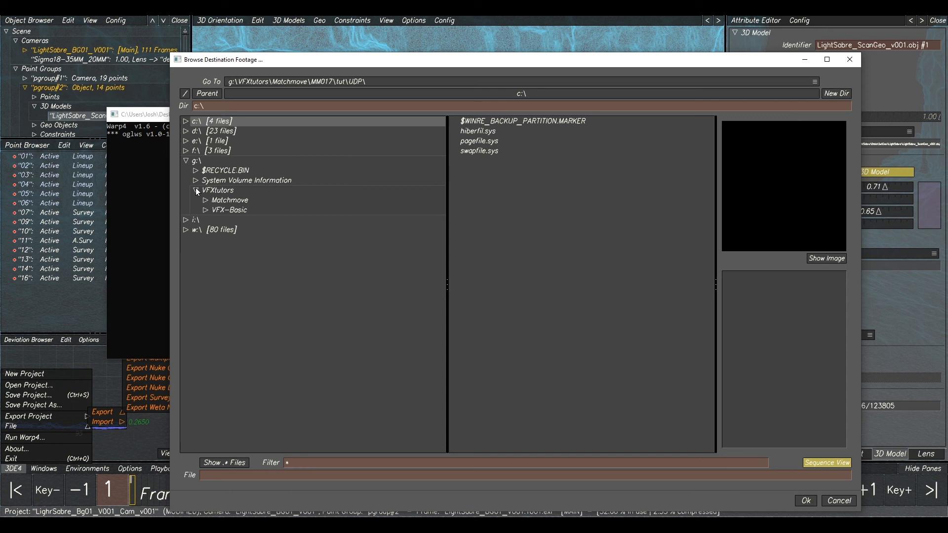
{"action": "left_click", "coordinate": [205, 200]}
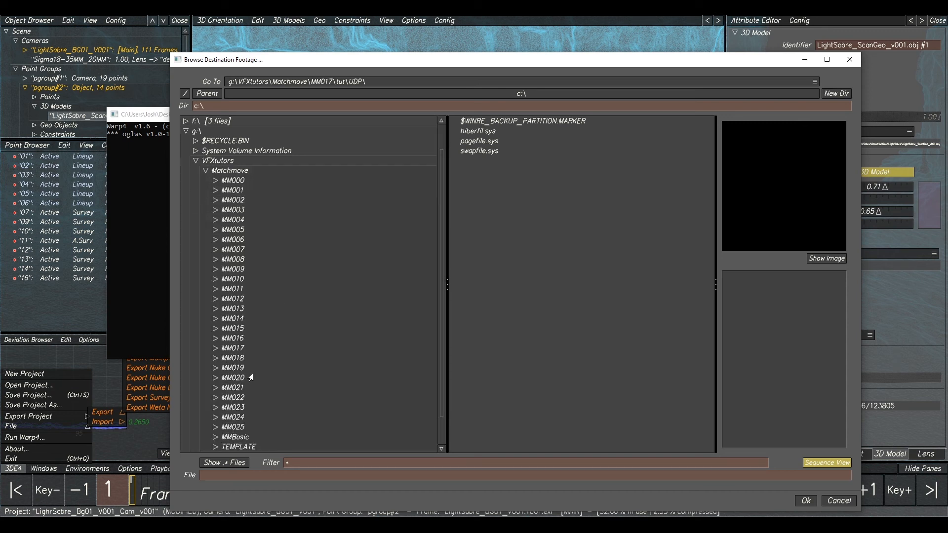
{"action": "left_click", "coordinate": [228, 359]}
{"action": "left_click", "coordinate": [236, 378]}
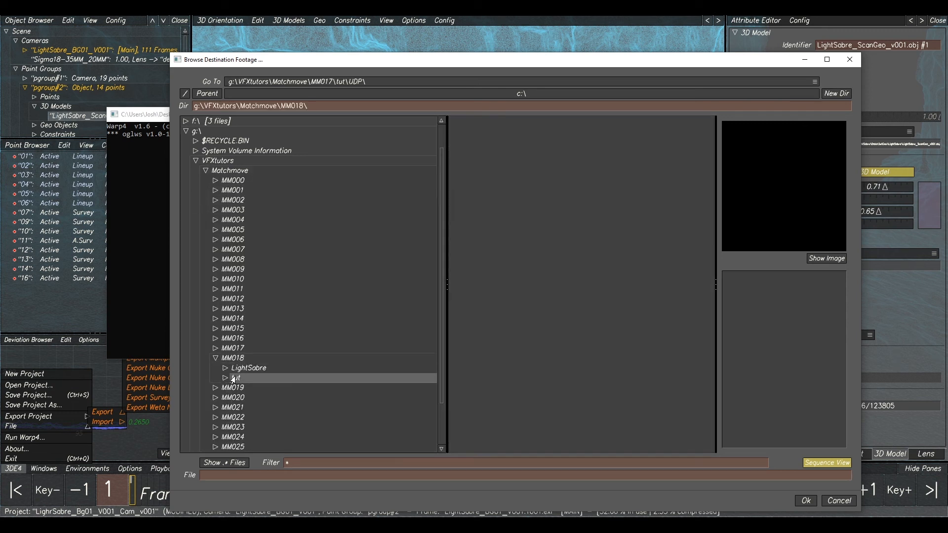
{"action": "left_click", "coordinate": [836, 94]}
{"action": "type", "text": "UDP"}
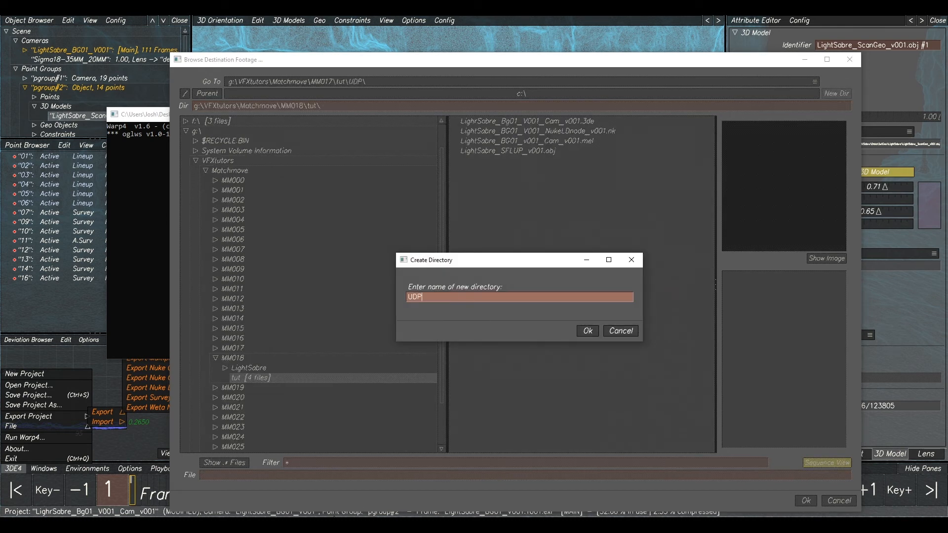
{"action": "left_click", "coordinate": [585, 331]}
- Set the destination footage to LightSabre_BG01_V001_UDP.####.exr in the new UDP folder
{"action": "left_click", "coordinate": [266, 388]}
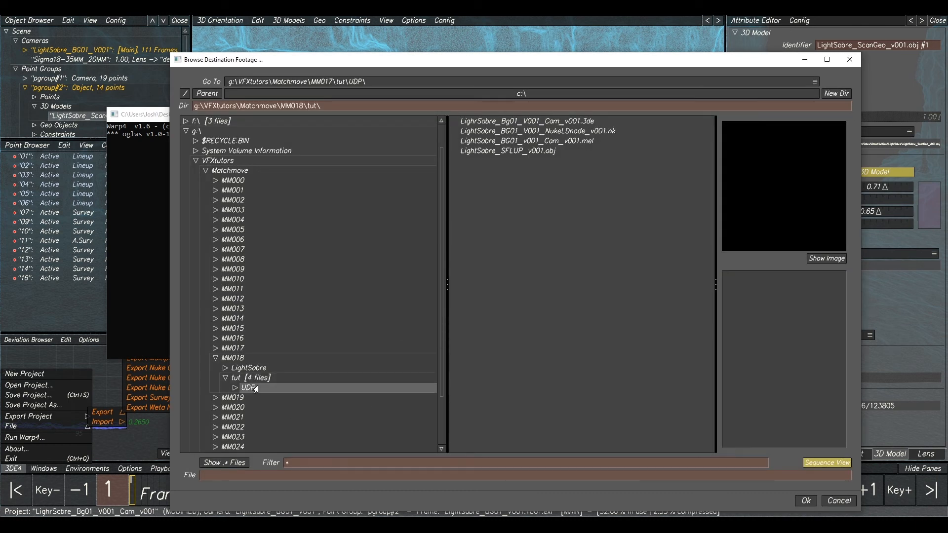
{"action": "left_click", "coordinate": [269, 475]}
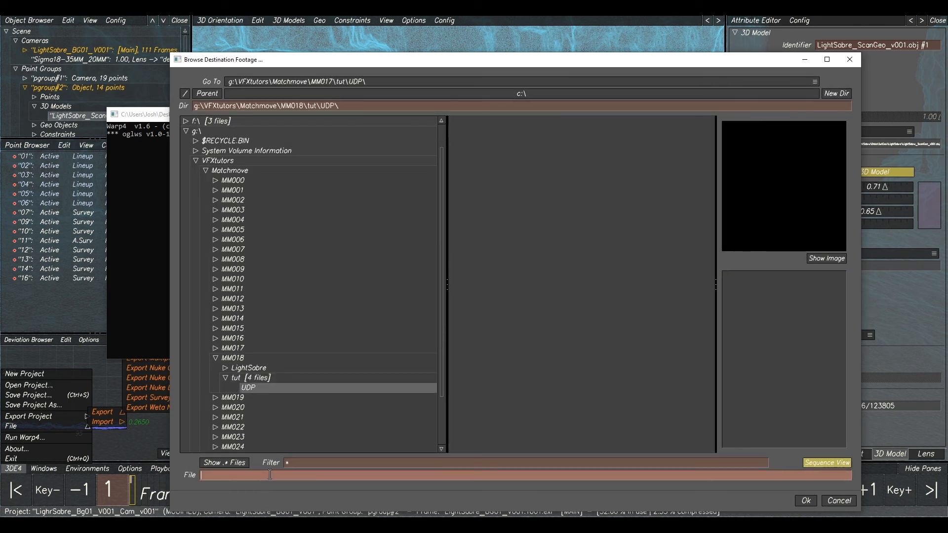
{"action": "type", "text": "LightSabre_BG01_V001_UDP.####.exr"}
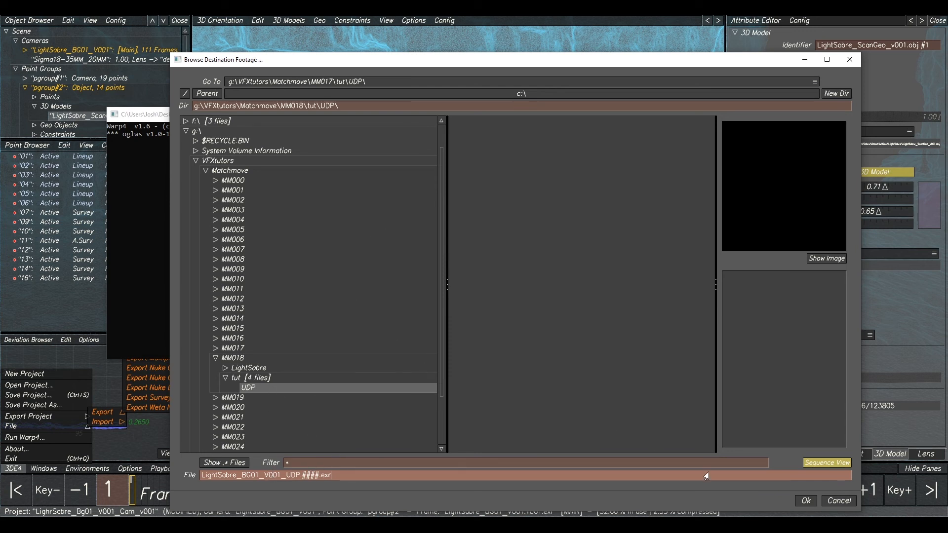
{"action": "left_click", "coordinate": [809, 501]}
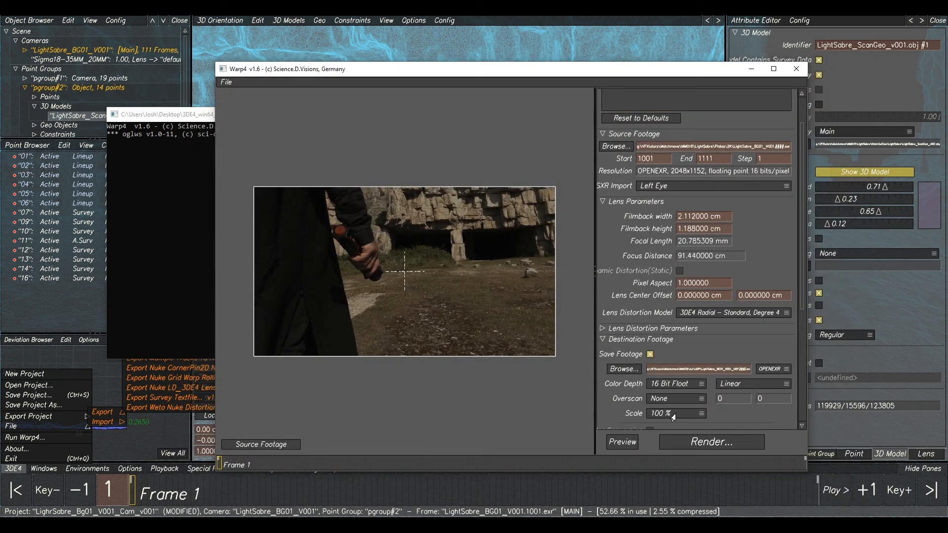
- Render the undistorted footage at 50 % scale, and exit Warp4 back to 3DEqualizer4
{"action": "left_click", "coordinate": [692, 417]}
{"action": "left_click", "coordinate": [661, 423]}
{"action": "left_click", "coordinate": [711, 441]}
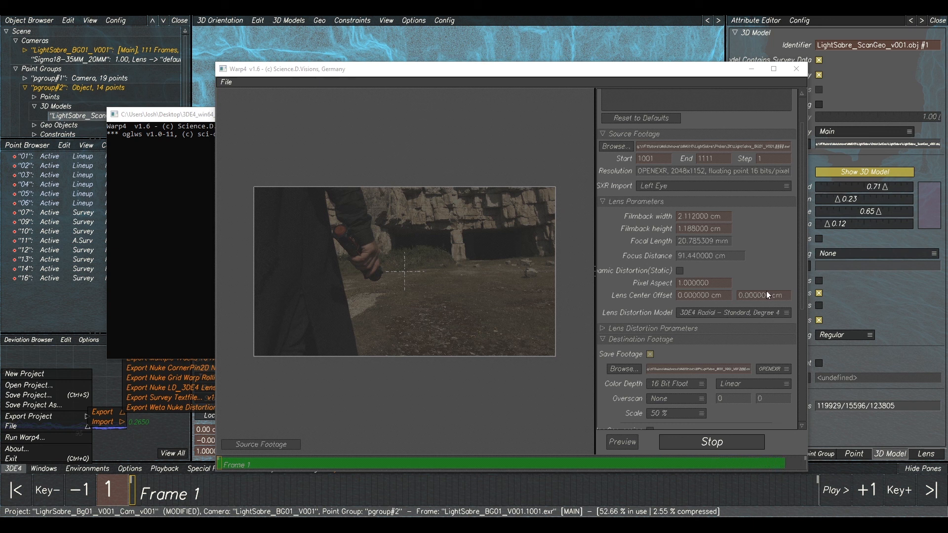
{"action": "left_click", "coordinate": [227, 83]}
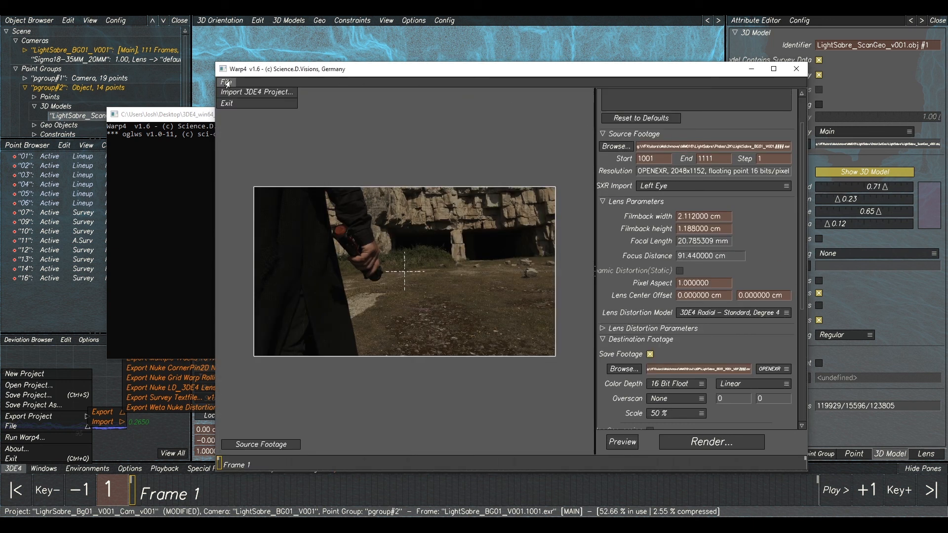
{"action": "left_click", "coordinate": [227, 104]}
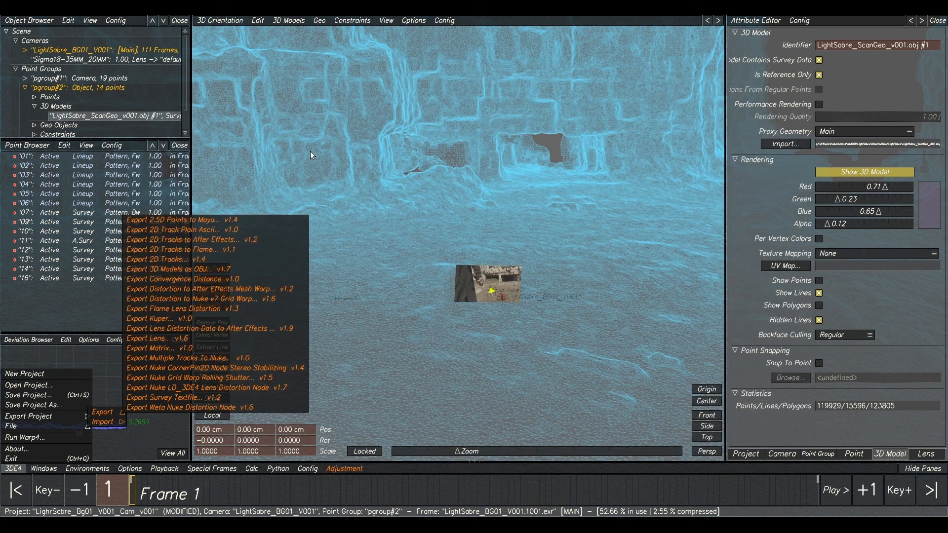
{"action": "left_click", "coordinate": [453, 156]}
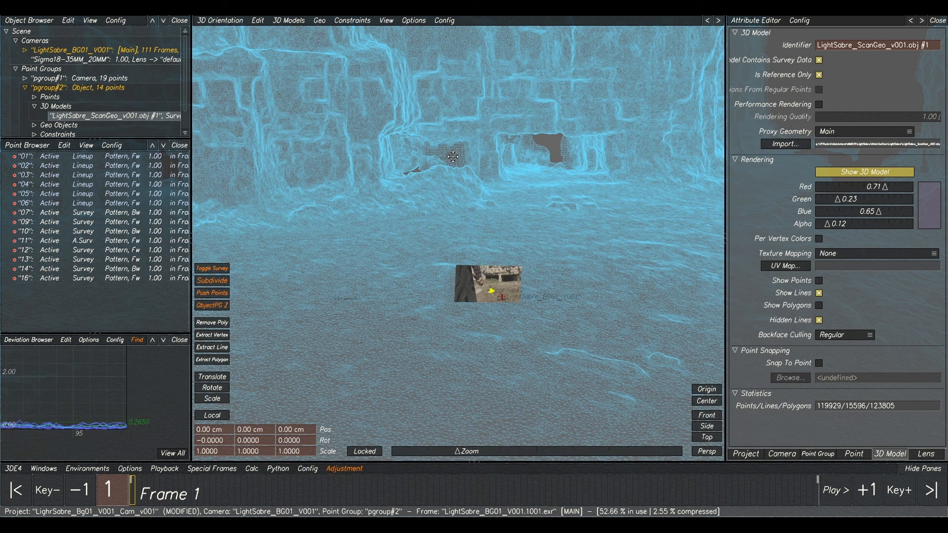